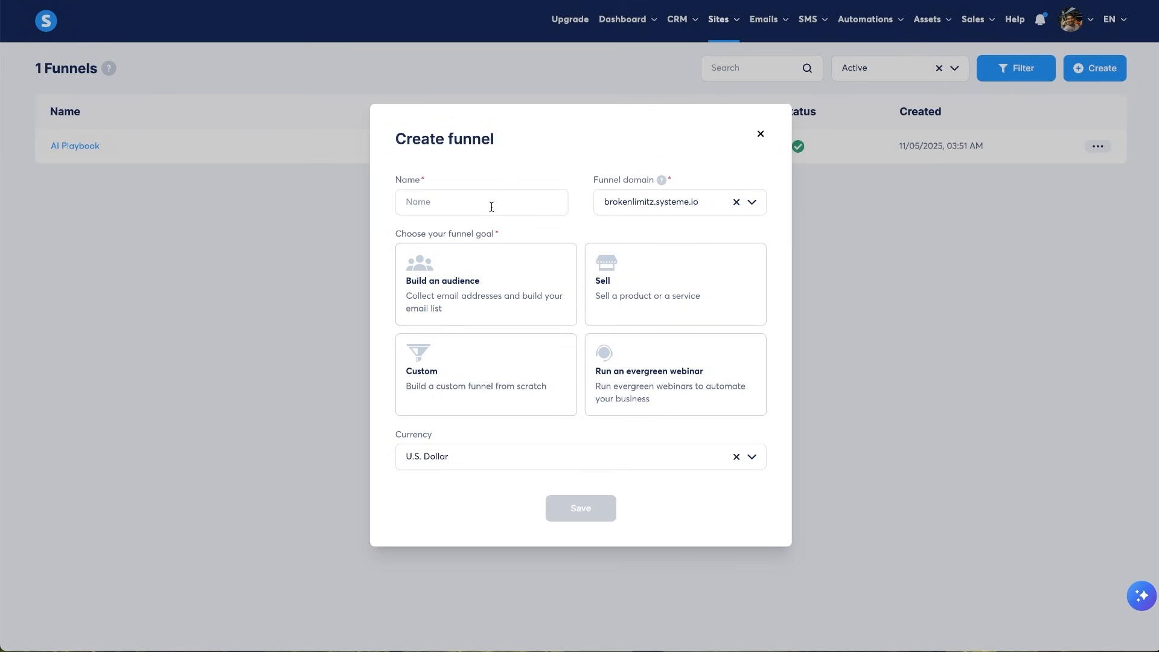
- Name the new funnel 'Ultimate Marketing Handbook'
click(491, 202)
text(Marketin)
key(BackSpace)
key(BackSpace)
key(super+a)
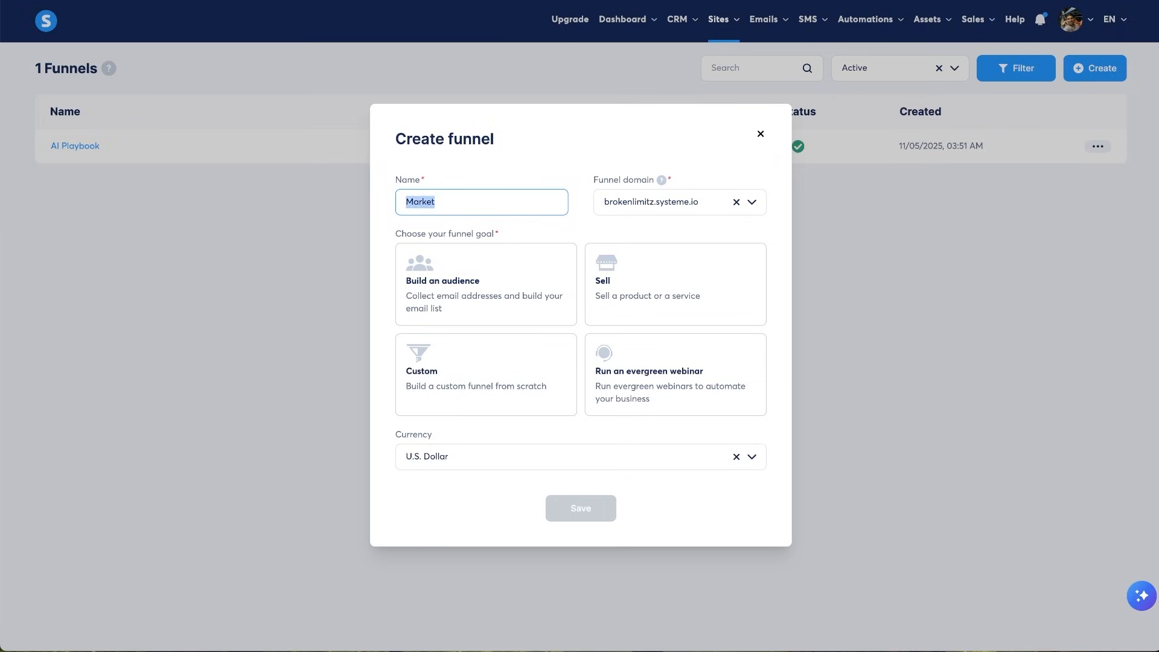
text(Ultimate Marketing Handbook)
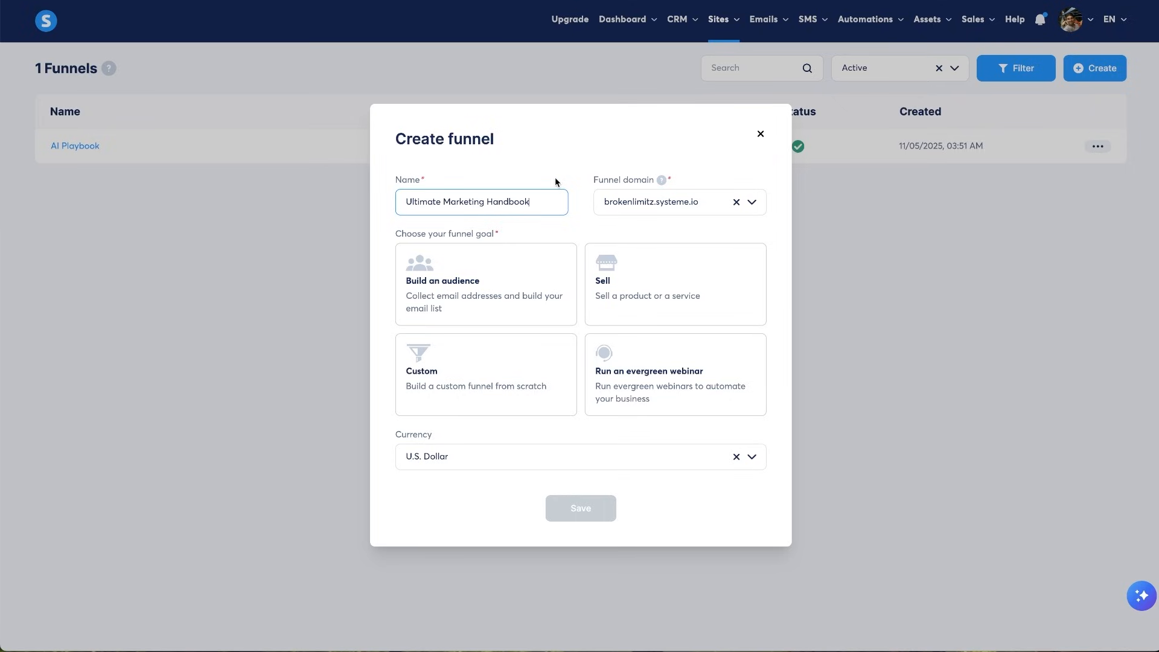
drag(556, 180, 680, 176)
click(680, 176)
click(752, 203)
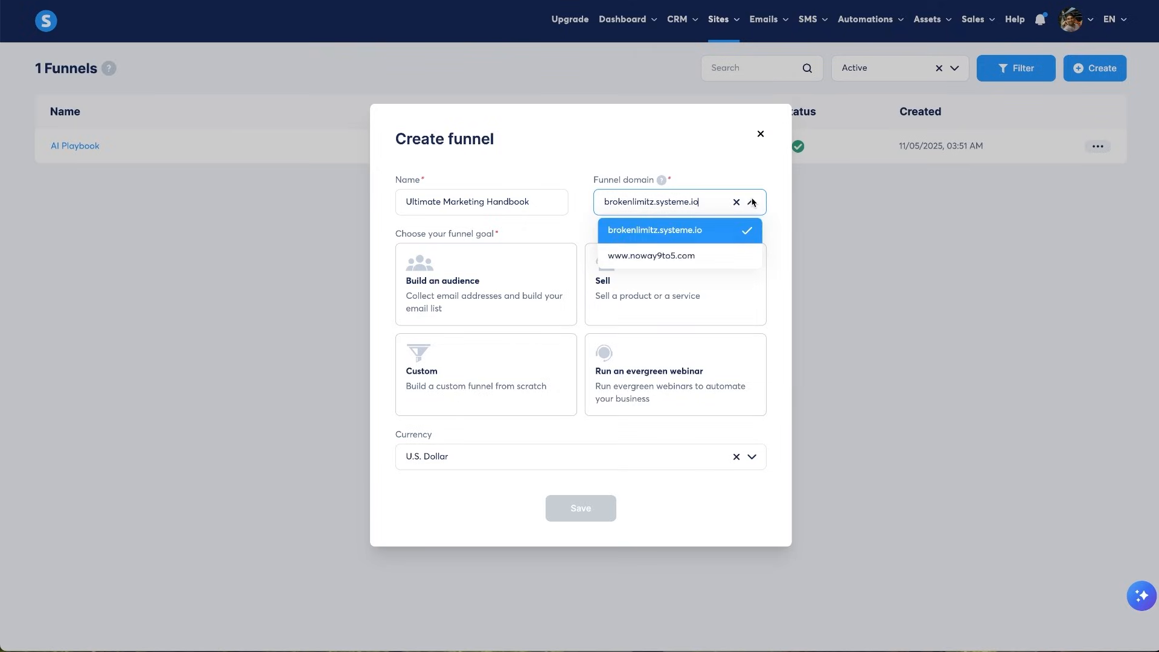
click(682, 259)
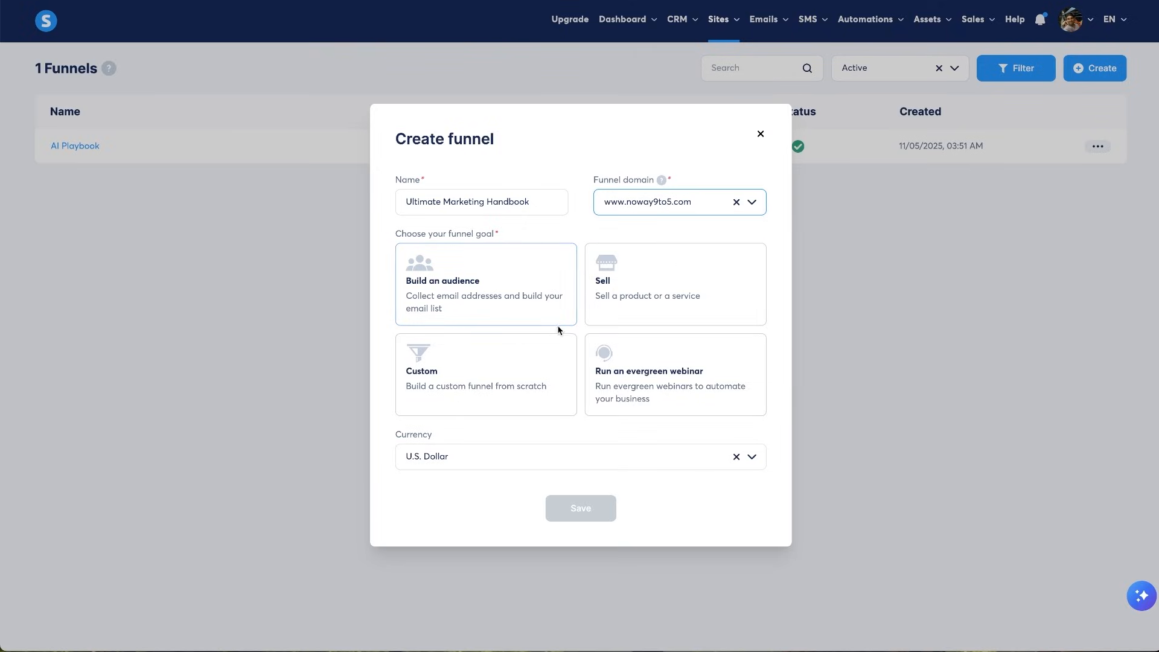
click(617, 311)
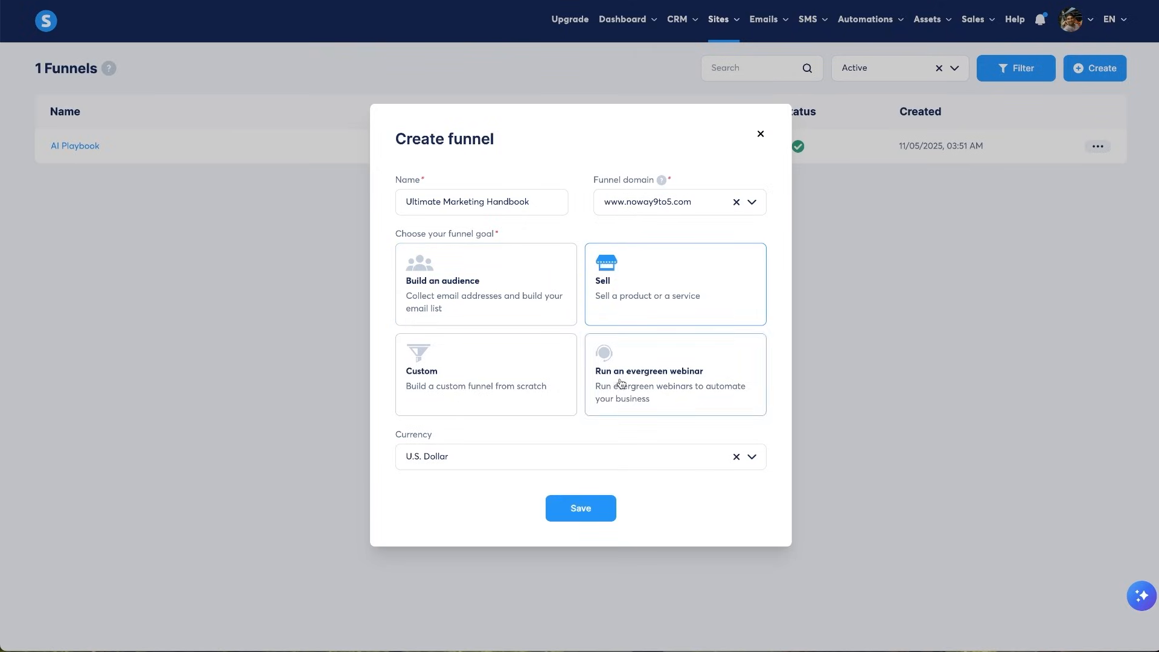
click(479, 461)
click(478, 462)
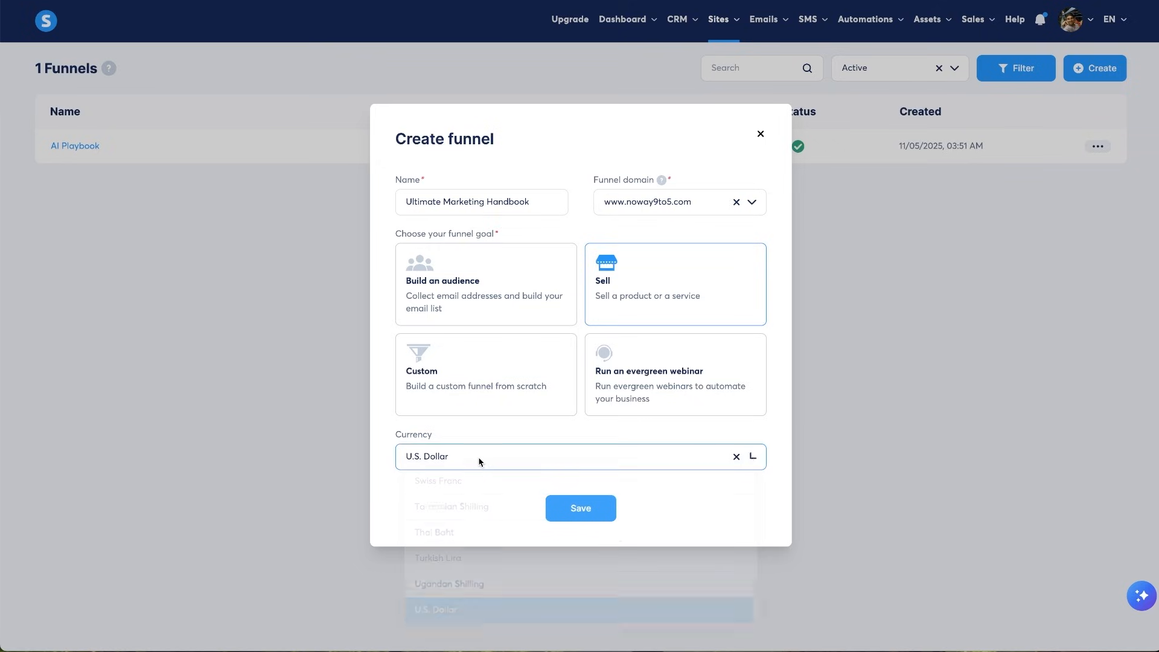
click(611, 507)
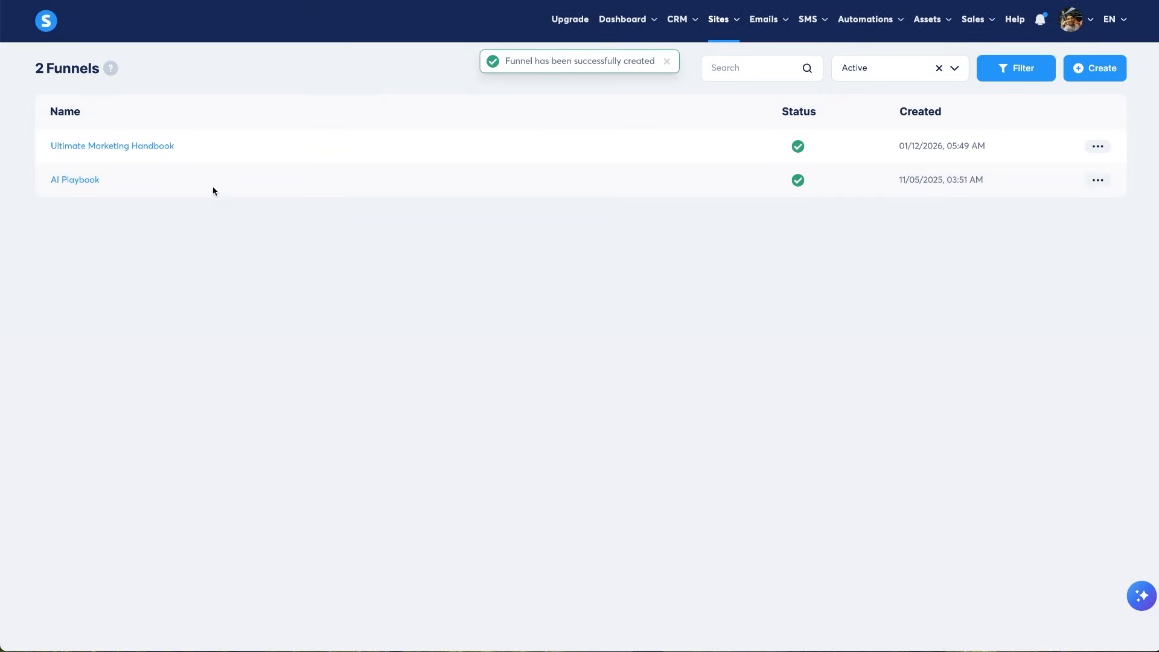
- Open the Ultimate Marketing Handbook funnel and show 30 checkout templates per page
click(165, 150)
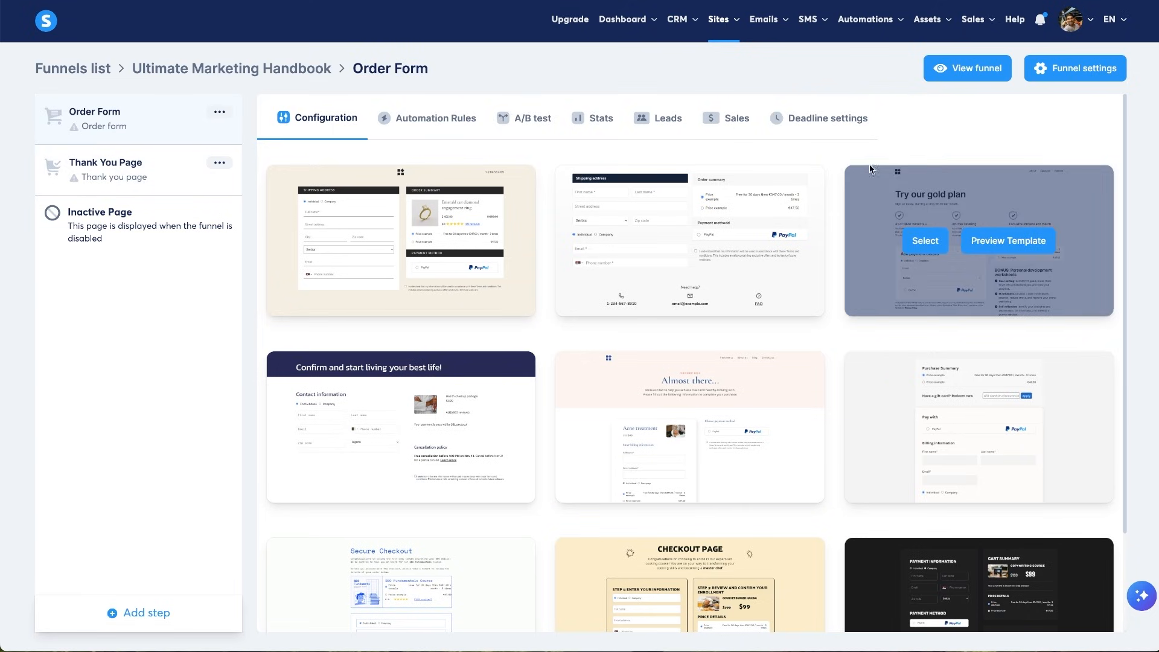
scroll(840, 154, down, 2)
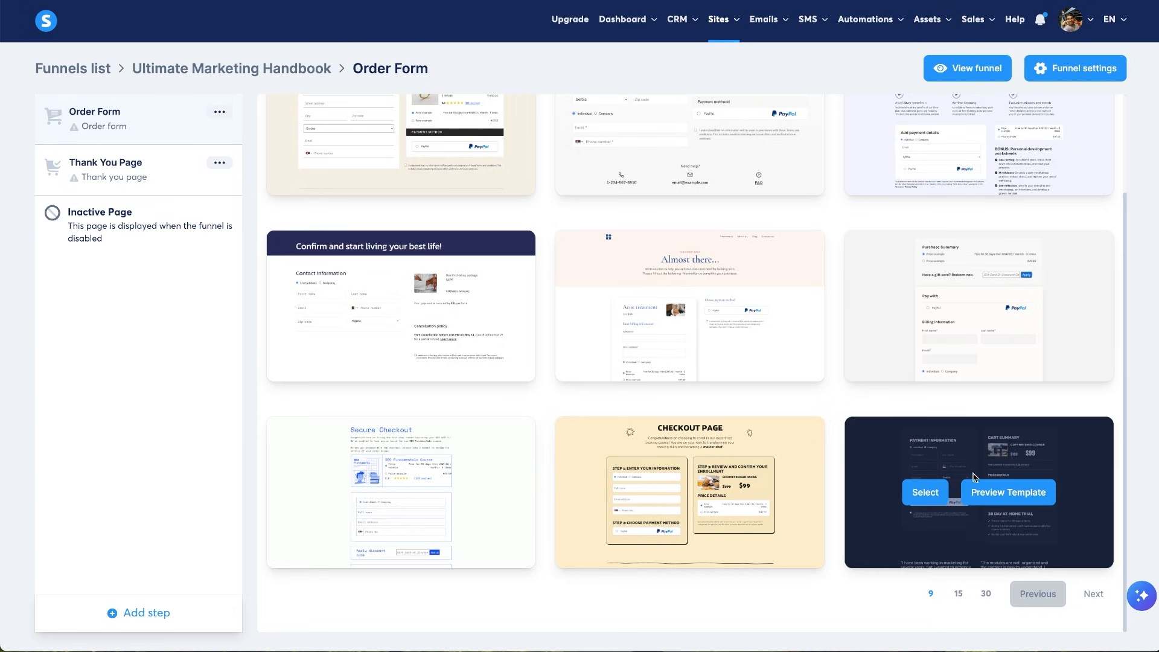
click(990, 598)
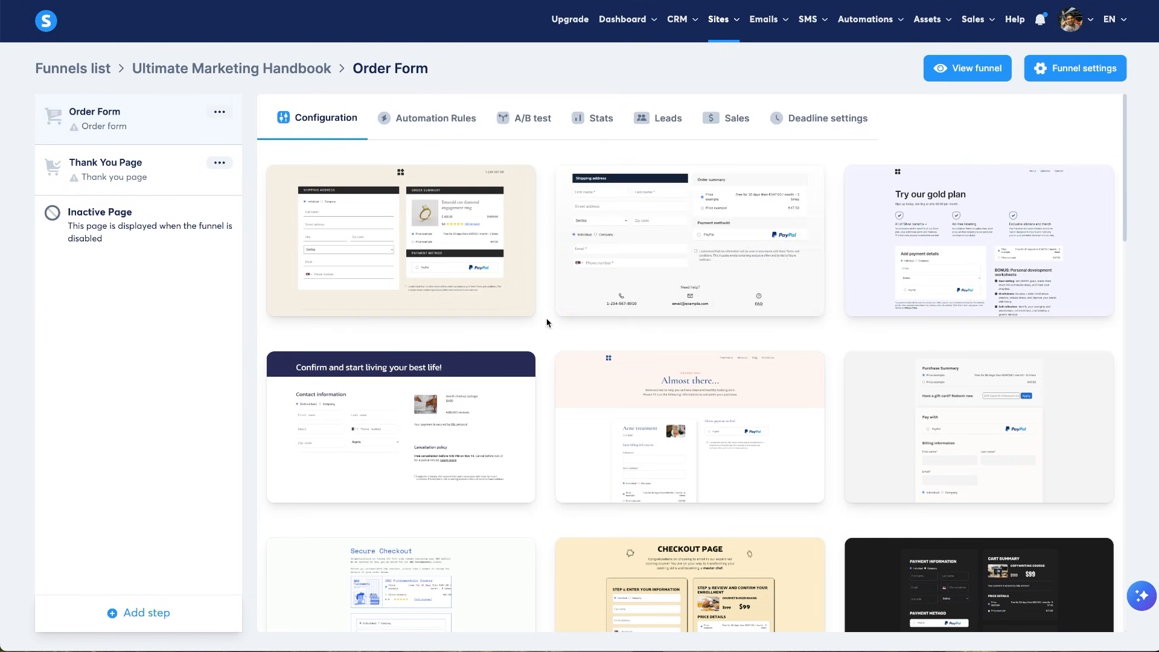
- Scroll through the Order Form template grid to review the options
scroll(545, 323, down, 2)
scroll(545, 325, down, 7)
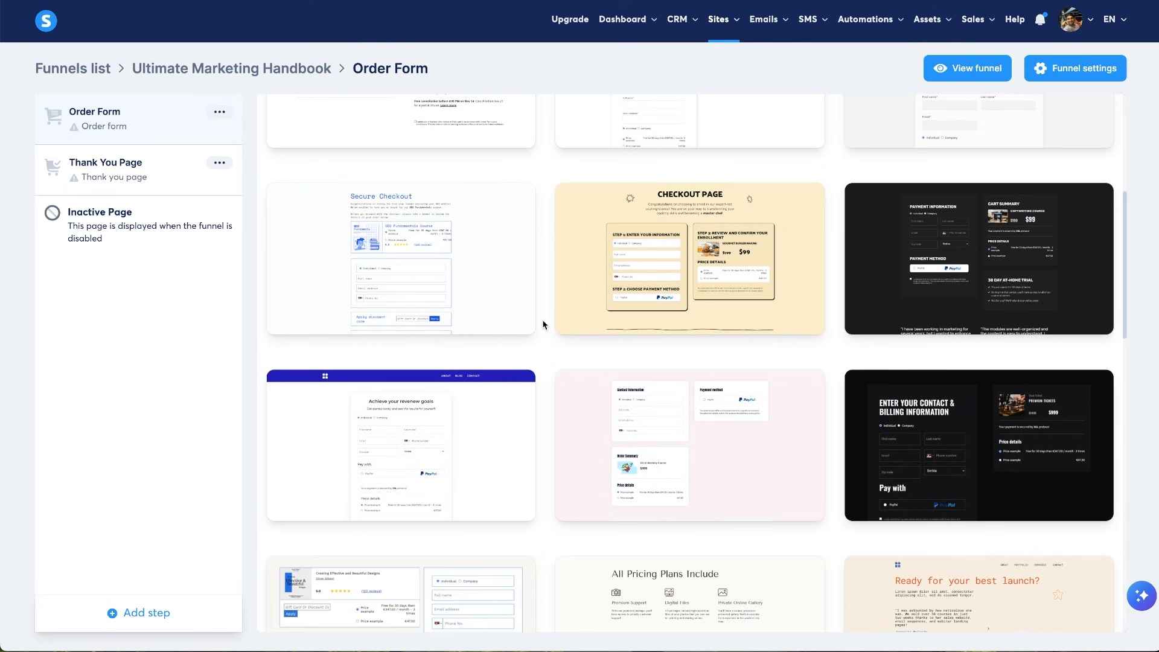
scroll(545, 325, down, 4)
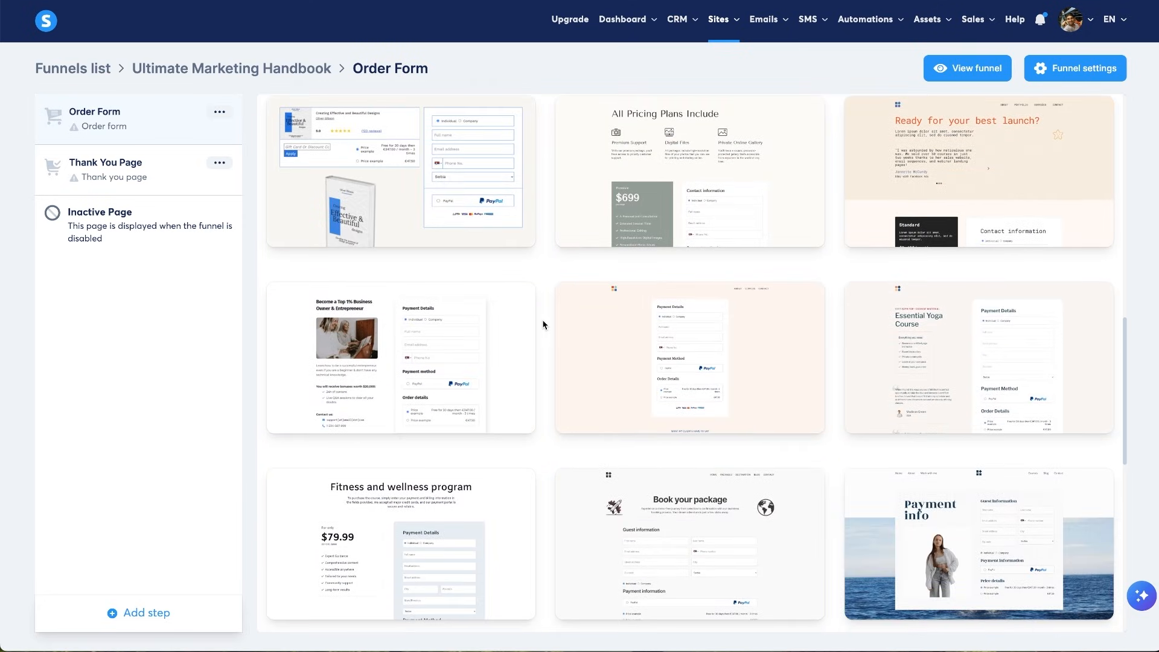
scroll(544, 325, down, 7)
scroll(545, 325, up, 5)
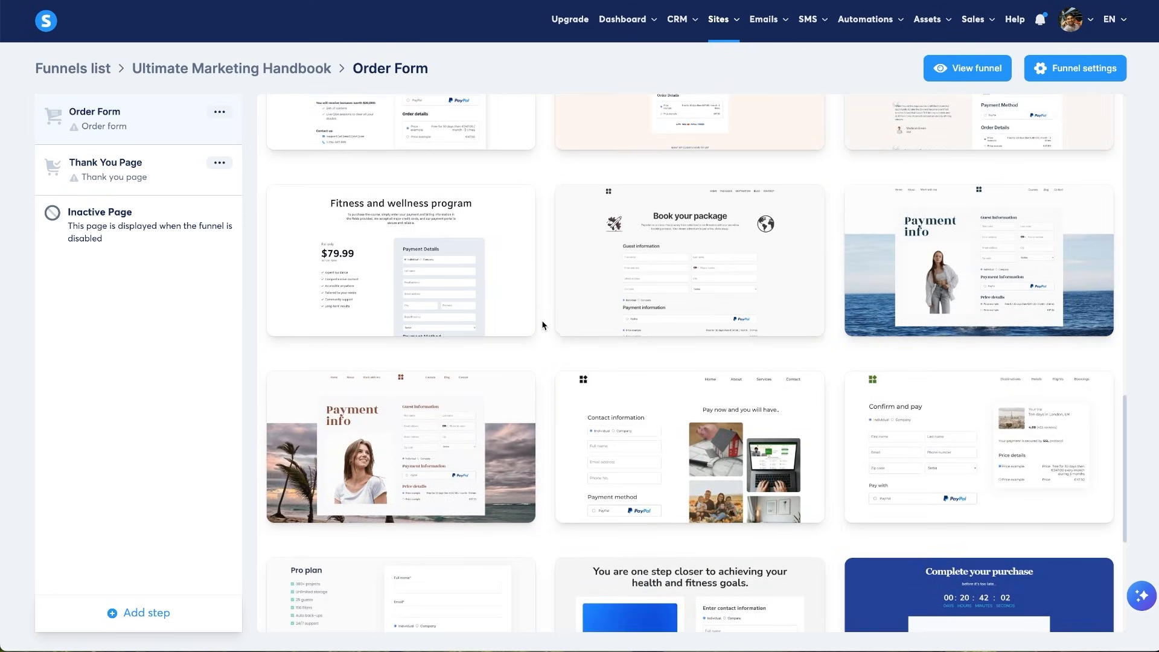
scroll(541, 320, up, 7)
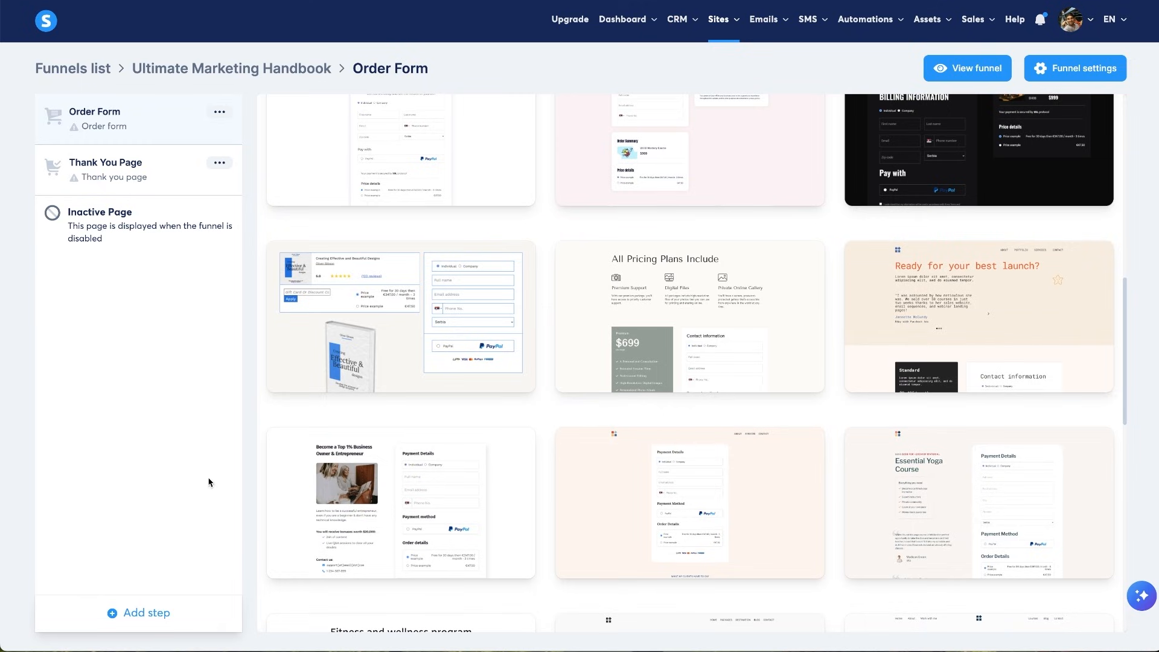
mouse_move(465, 561)
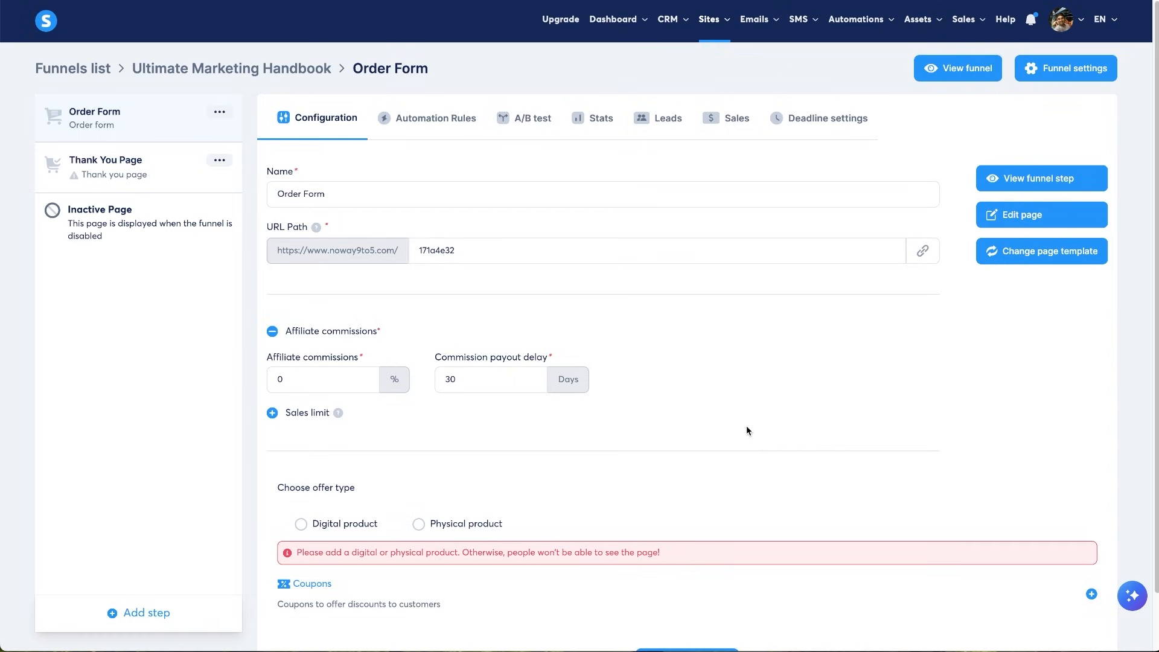
- Clear the Order Form's URL path, removing 'order', so the step sits at the domain root
double_click(484, 250)
key(BackSpace)
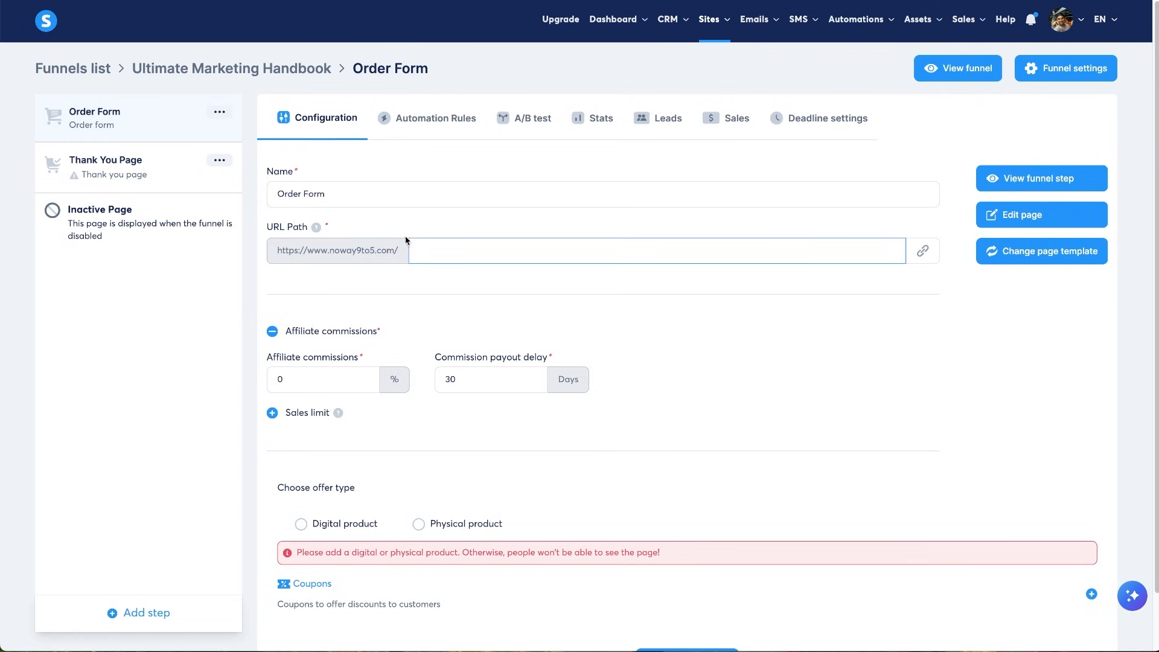
drag(404, 250, 261, 255)
click(388, 300)
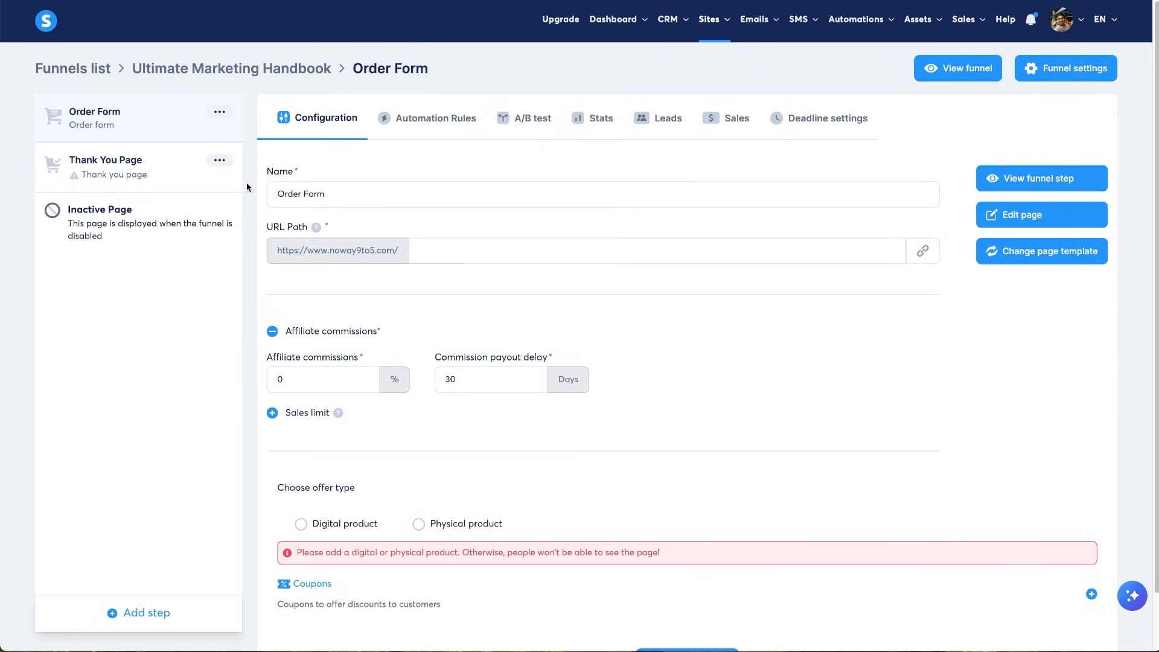
click(514, 251)
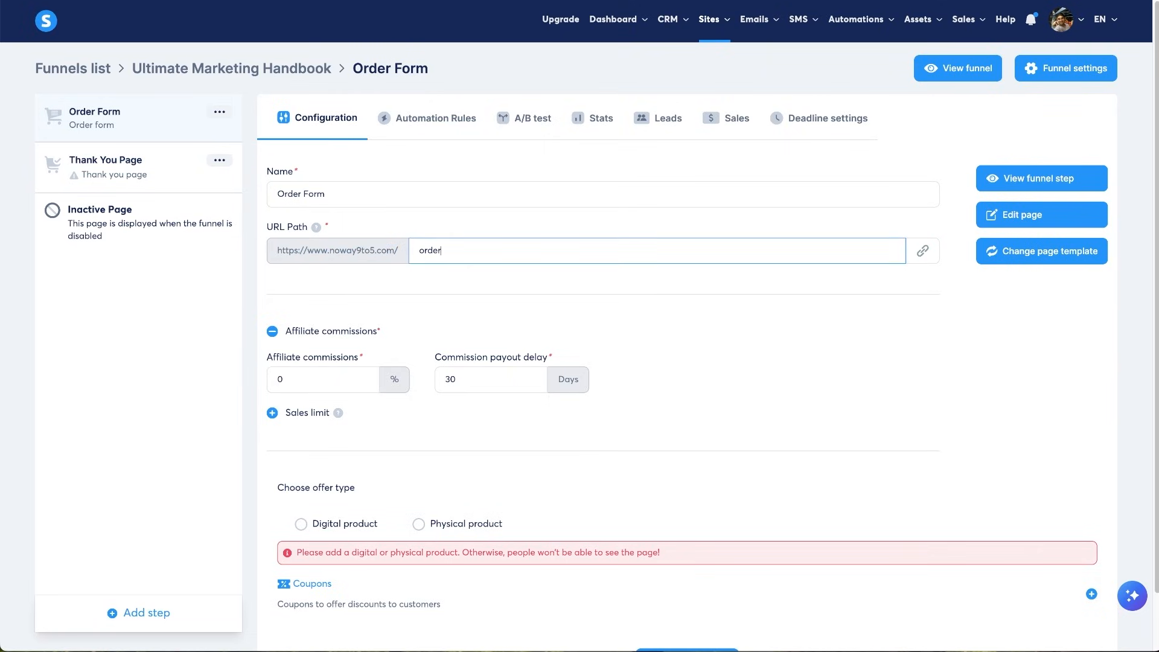
key(ctrl+a)
key(BackSpace)
scroll(406, 270, down, 2)
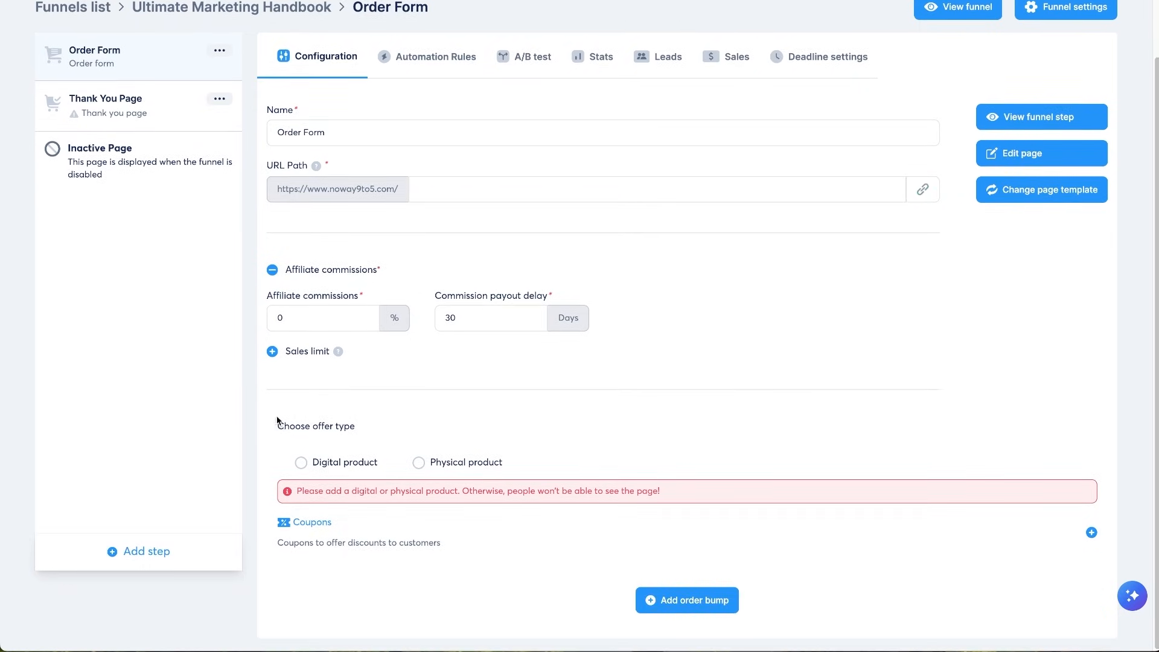
drag(277, 421, 355, 426)
click(373, 429)
- Choose Digital product as the Order Form's offer type
click(338, 469)
scroll(451, 390, down, 2)
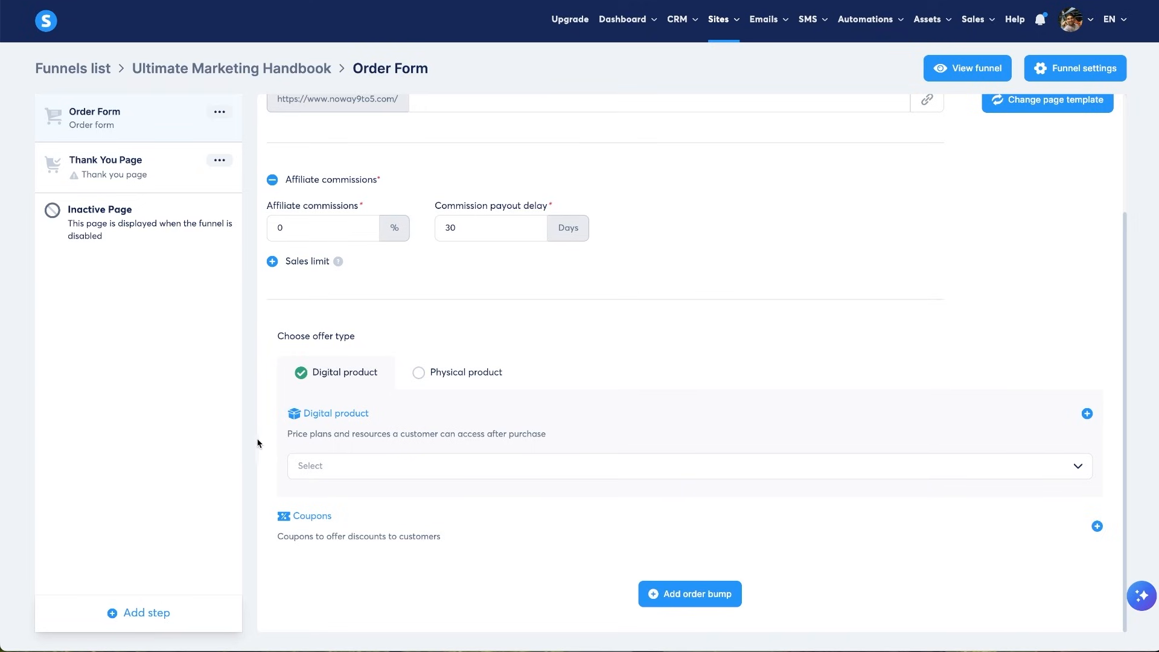
drag(261, 436, 546, 432)
click(593, 429)
scroll(583, 419, up, 3)
scroll(706, 430, down, 3)
scroll(673, 366, up, 3)
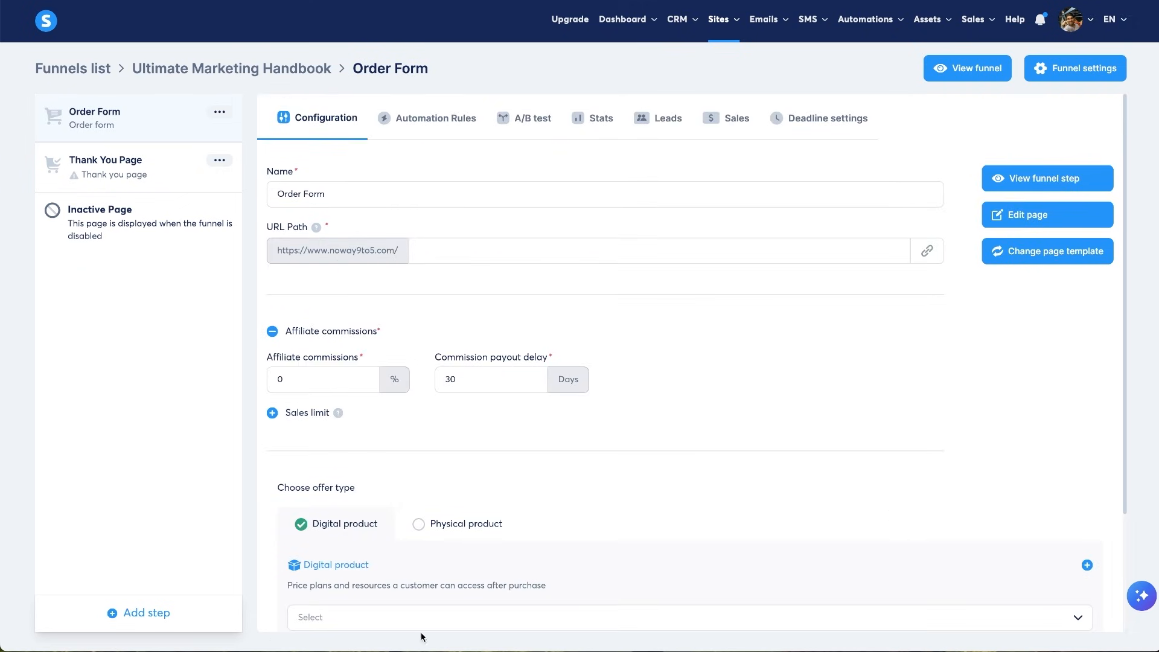
scroll(771, 515, down, 2)
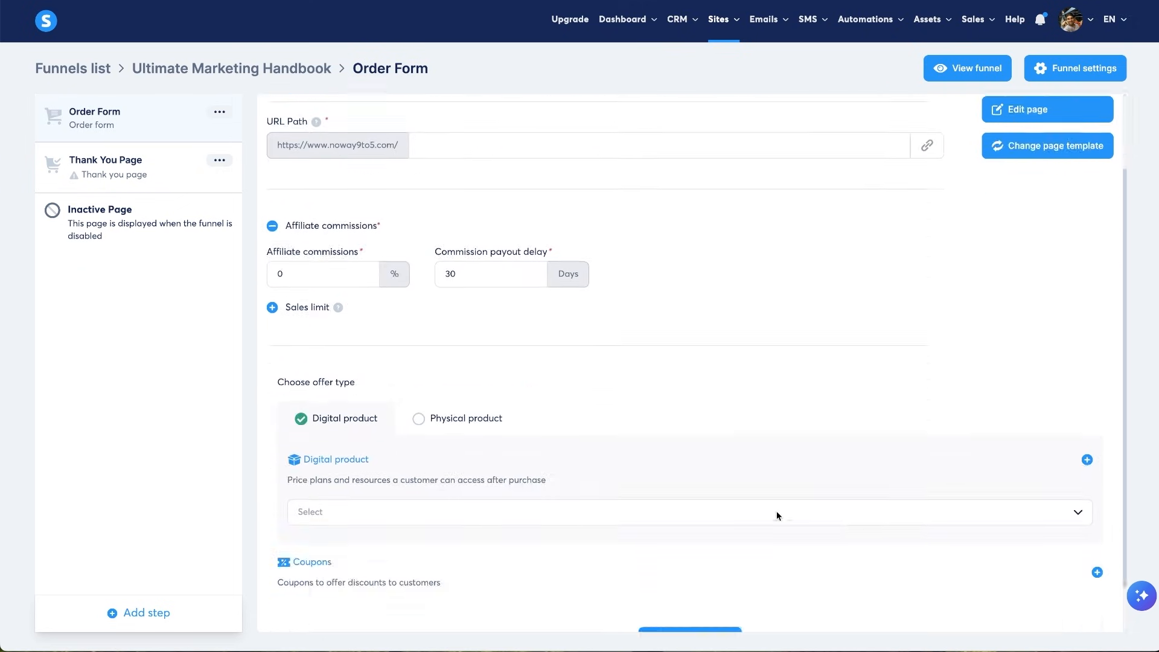
- Start a new digital product with one resource slot, leaving its type unselected
click(1087, 467)
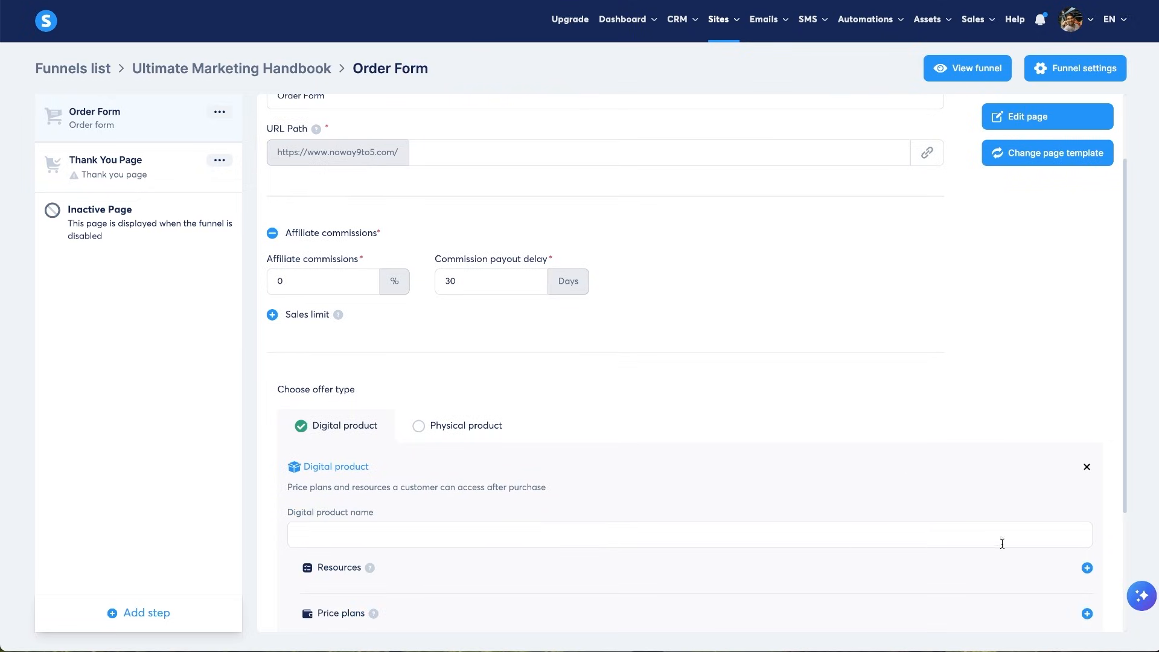
click(1087, 568)
scroll(617, 514, down, 4)
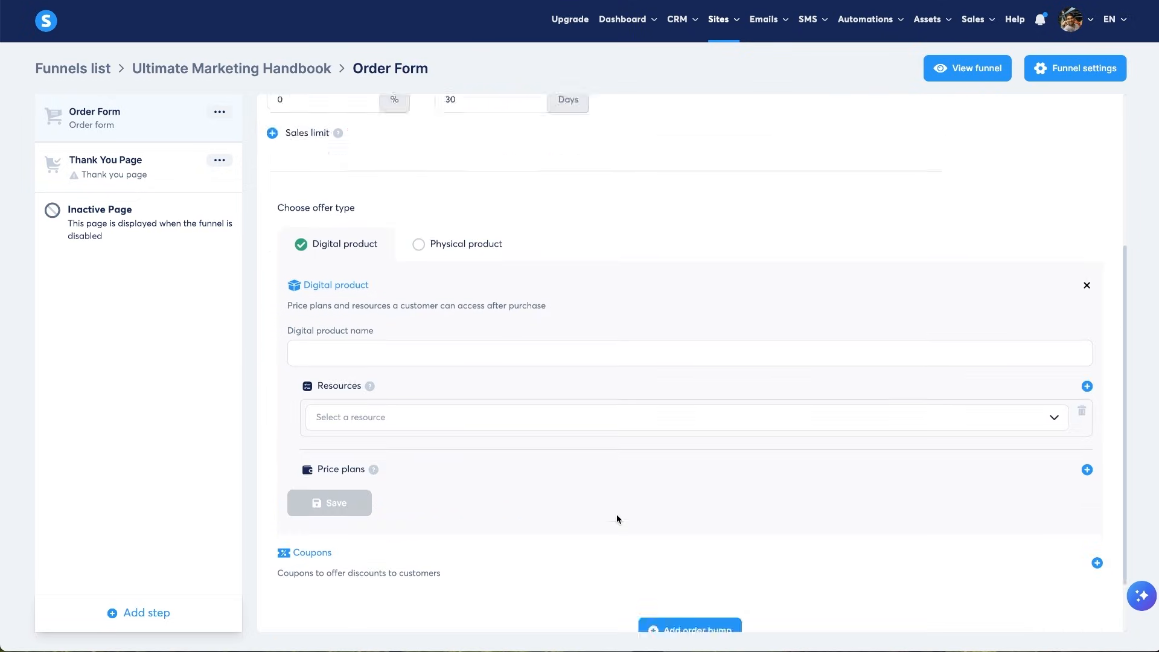
click(387, 382)
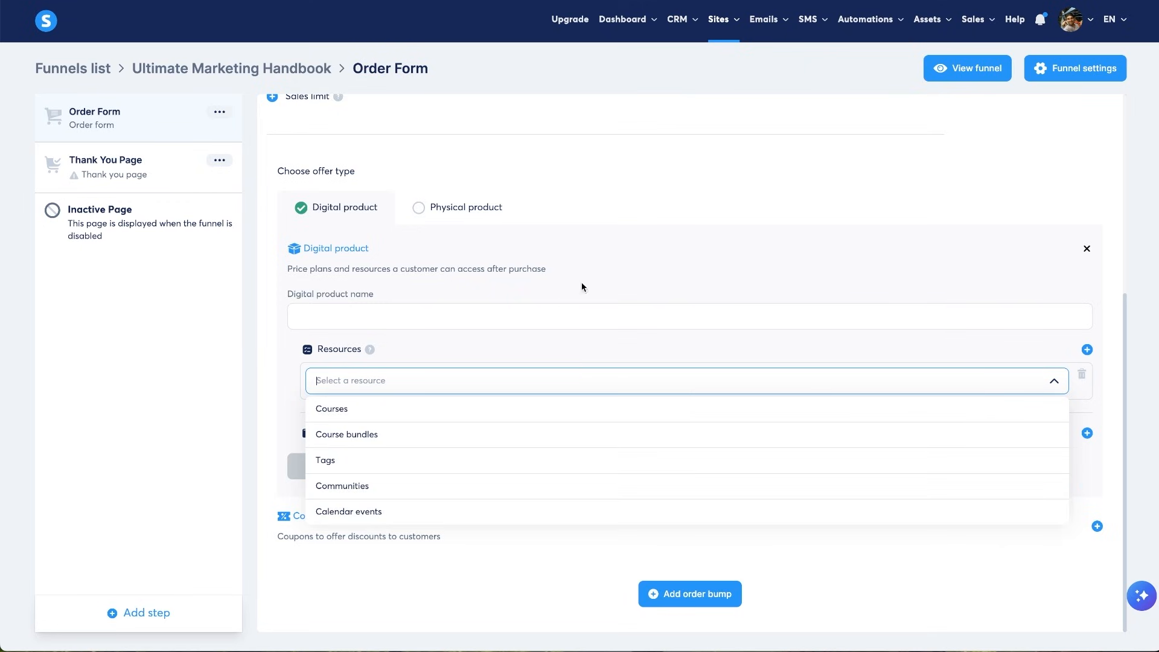
click(618, 205)
scroll(619, 205, up, 5)
mouse_move(687, 21)
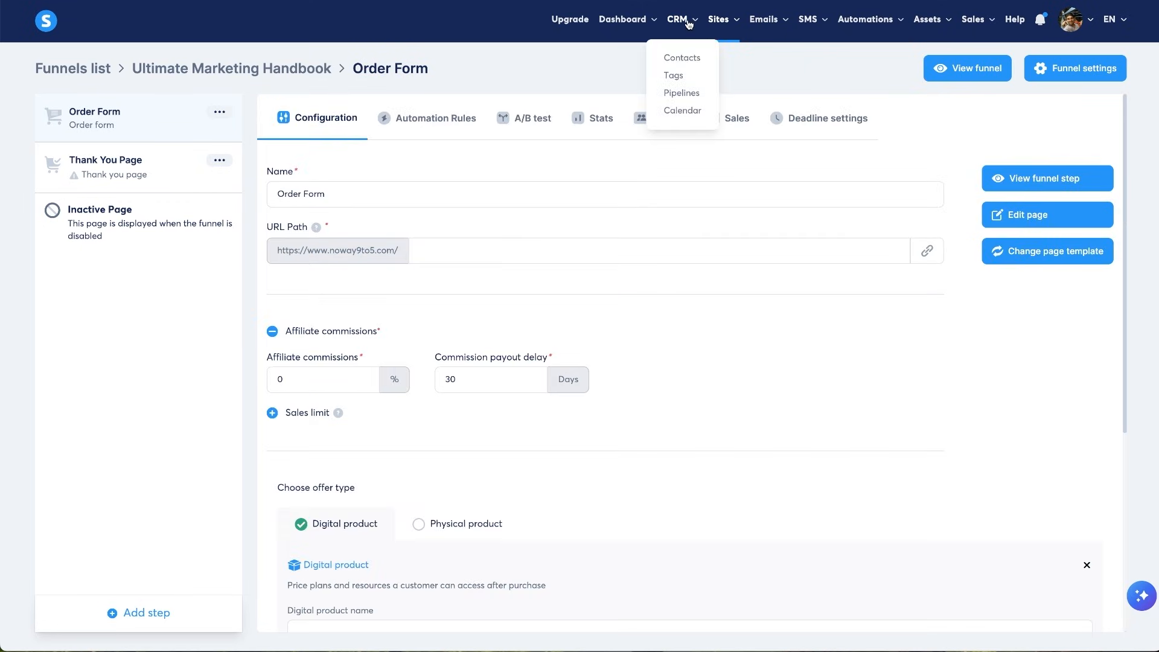
- Open the CRM Tags page in a new tab and start a new tag
right_click(674, 78)
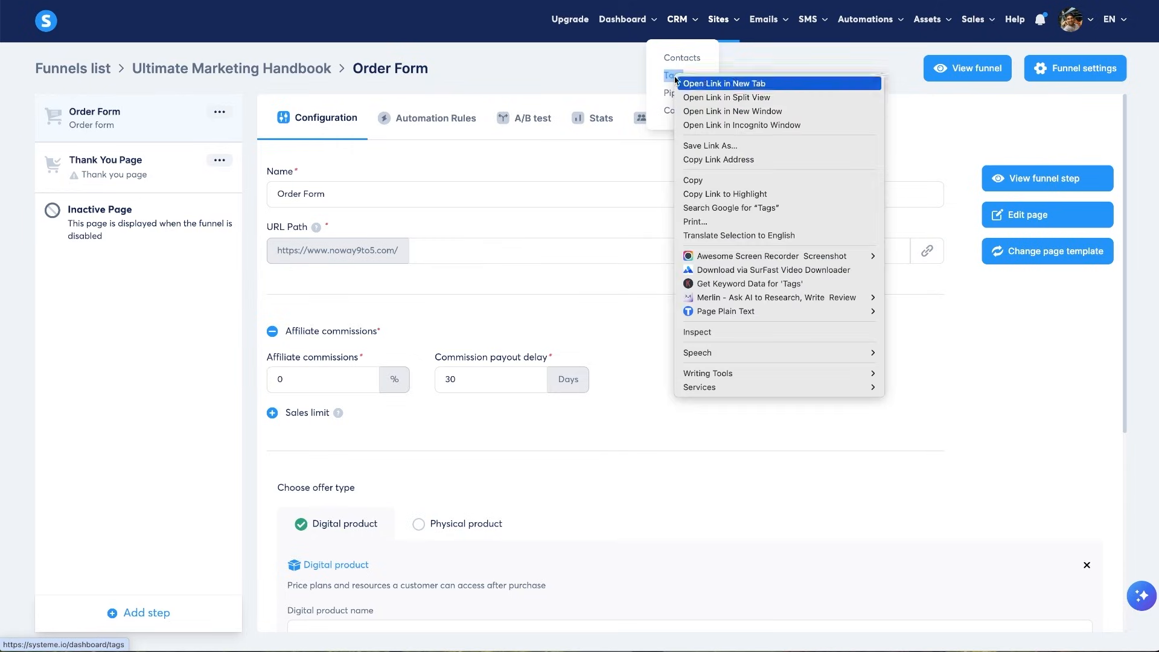
click(695, 81)
key(ctrl+Tab)
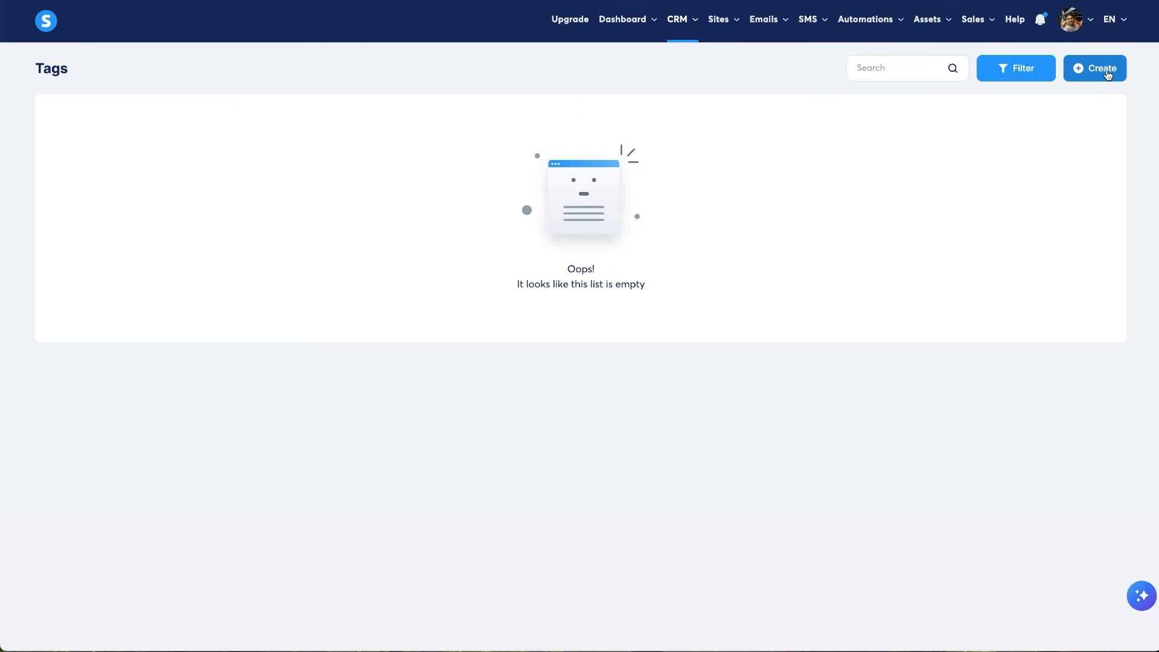
click(1108, 73)
- Save the tag as 'Ultimate Marketing Handbook' and return to the Order Form tab
click(472, 327)
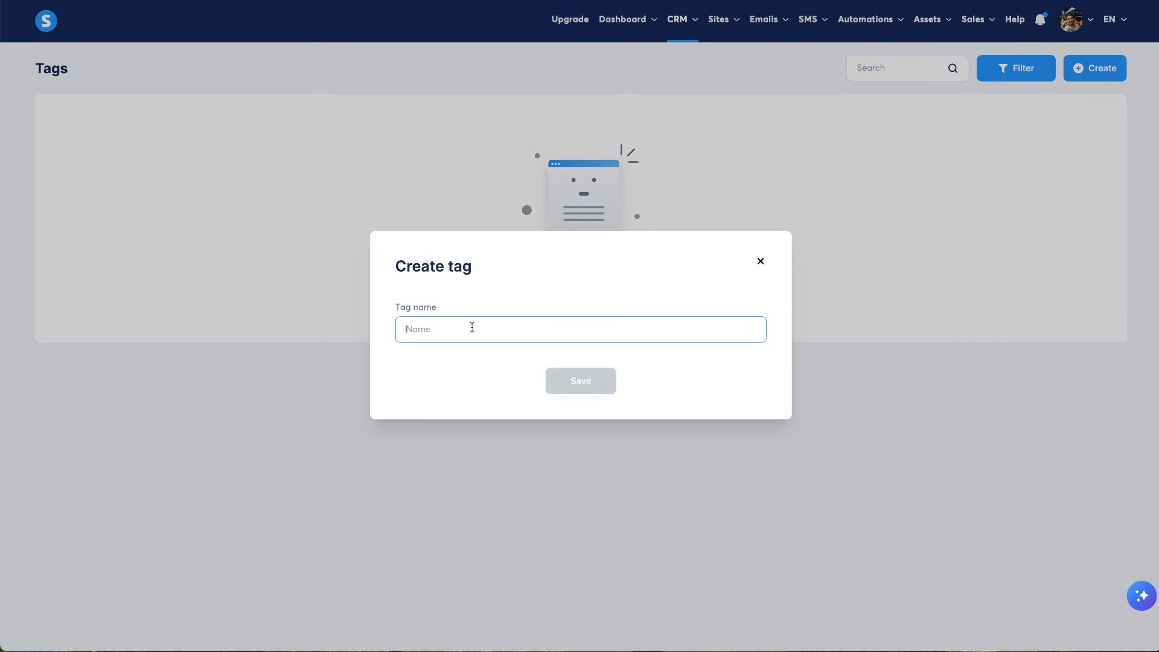
text(Ultimate M)
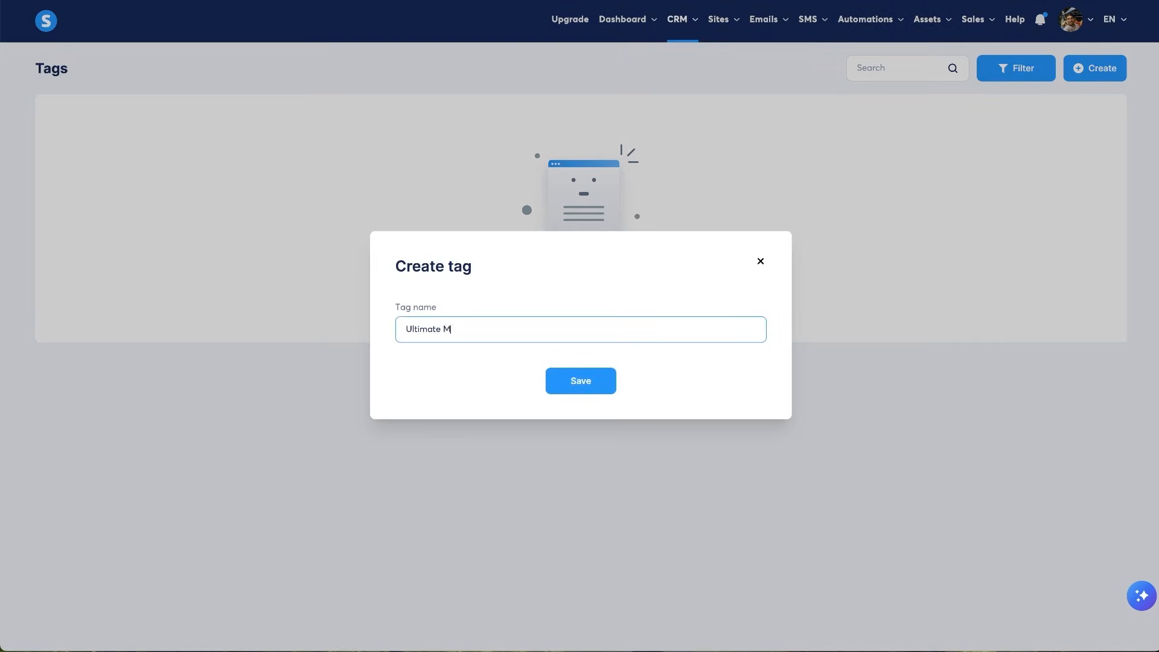
text(arketing Guide)
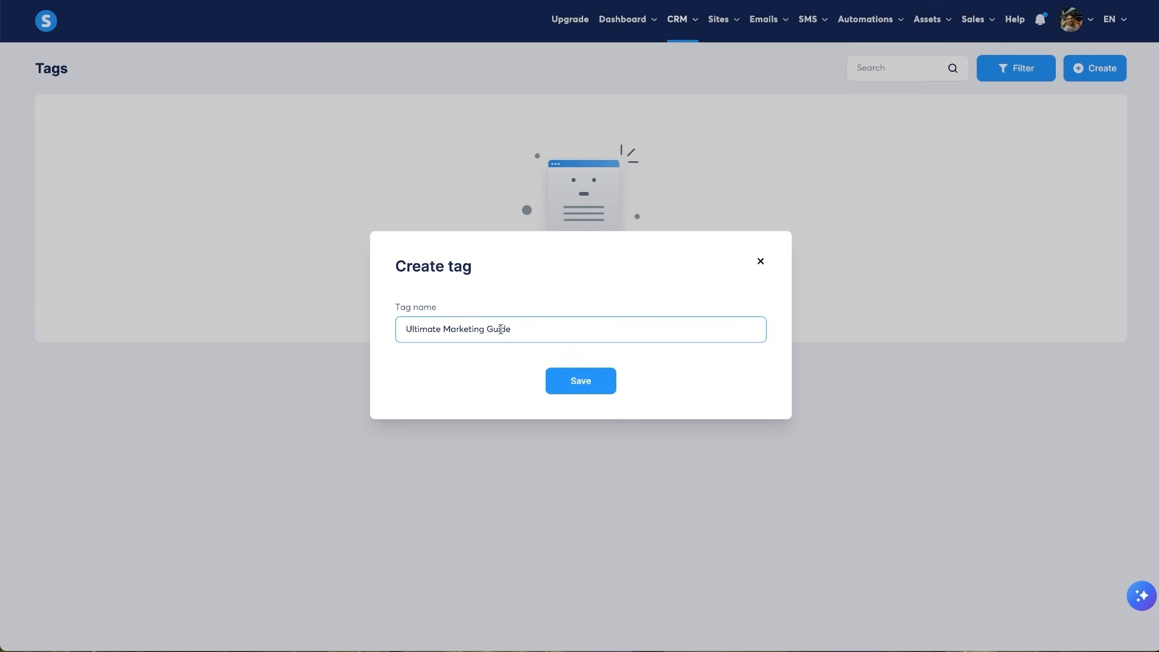
key(ctrl+shift+Left)
text(Handbook)
click(580, 382)
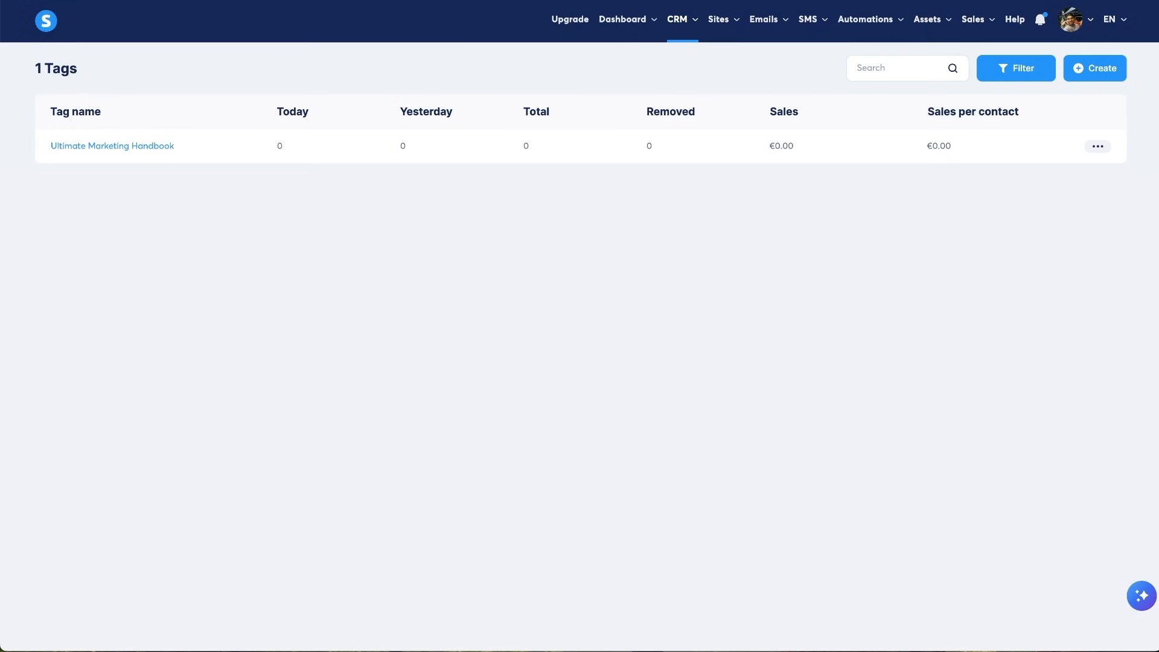
key(ctrl+Tab)
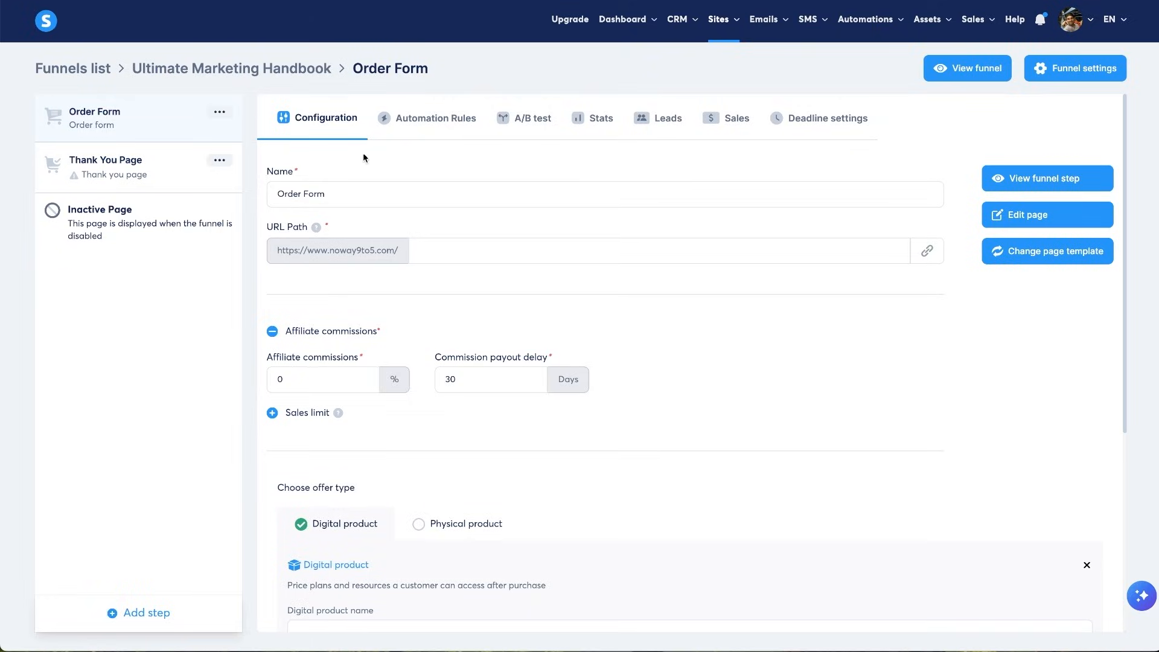
- Reload, choose Digital product, and create a product named 'Ultimate Marketing Handbook'
key(super+r)
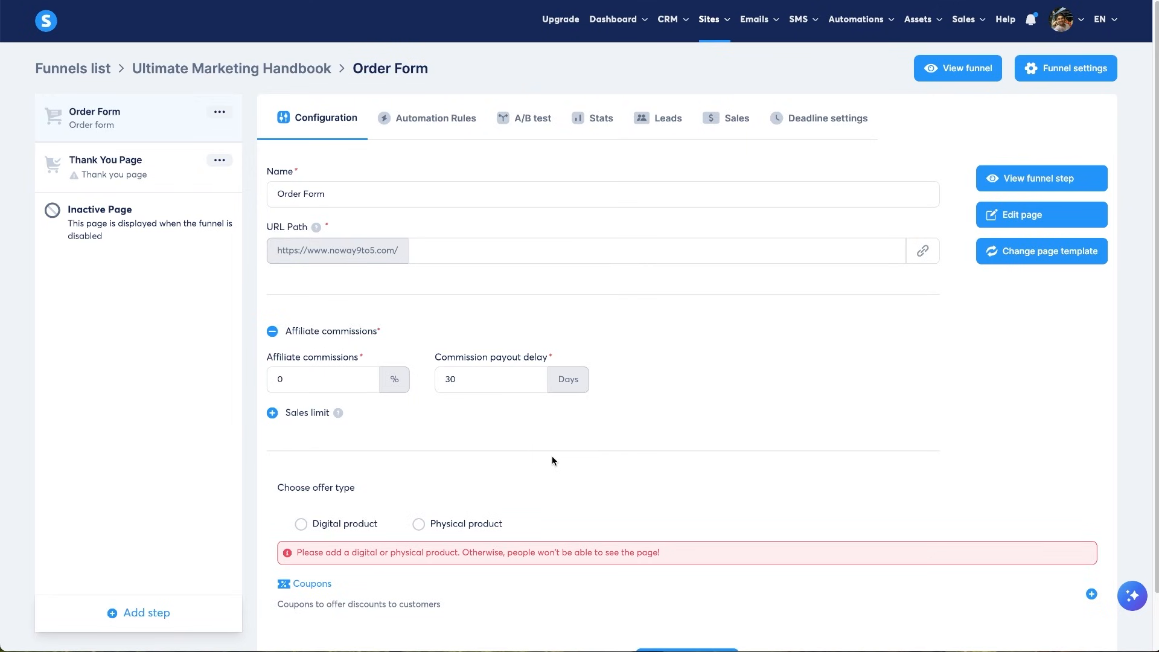
scroll(484, 480, down, 1)
click(306, 464)
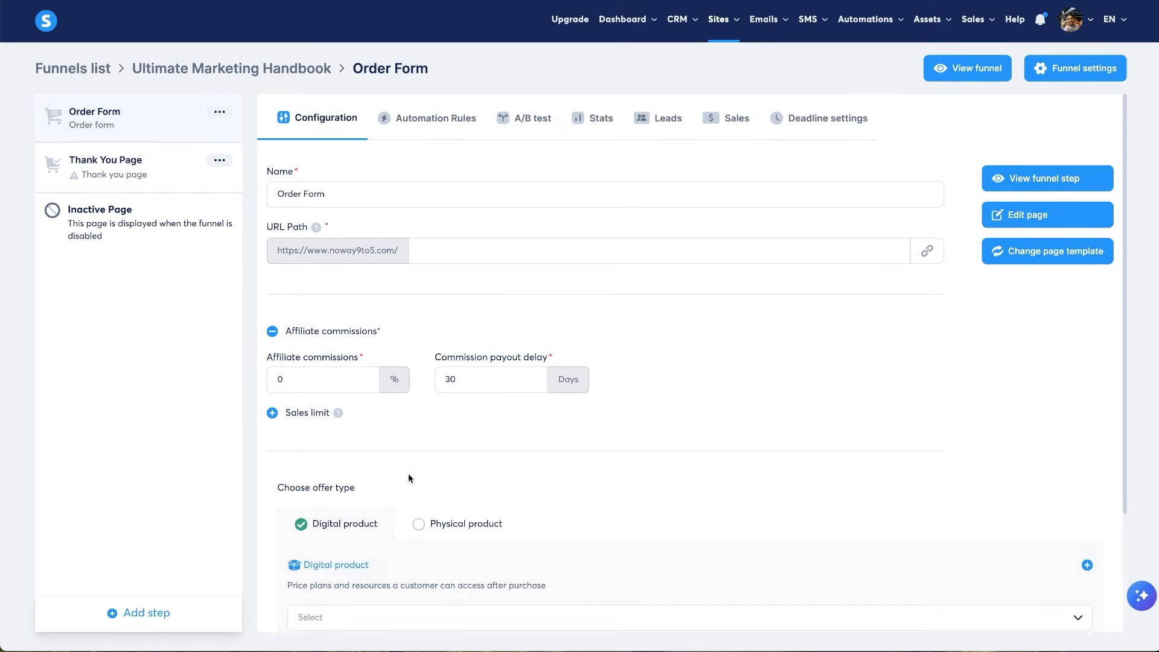
scroll(479, 487, down, 2)
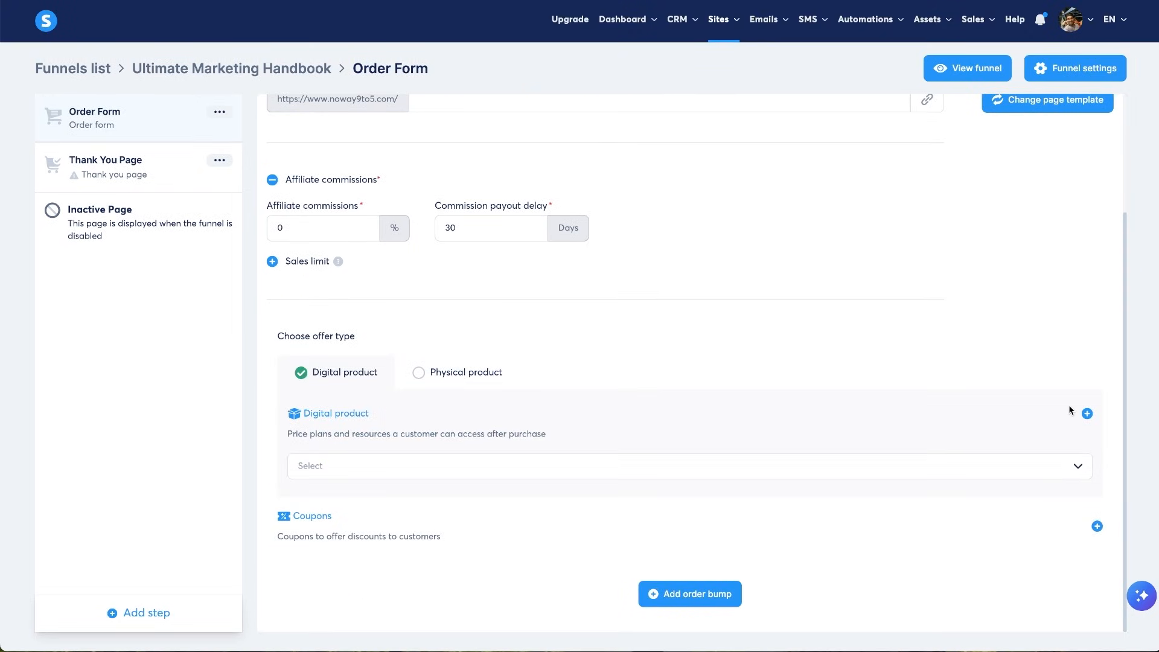
click(1087, 414)
click(384, 487)
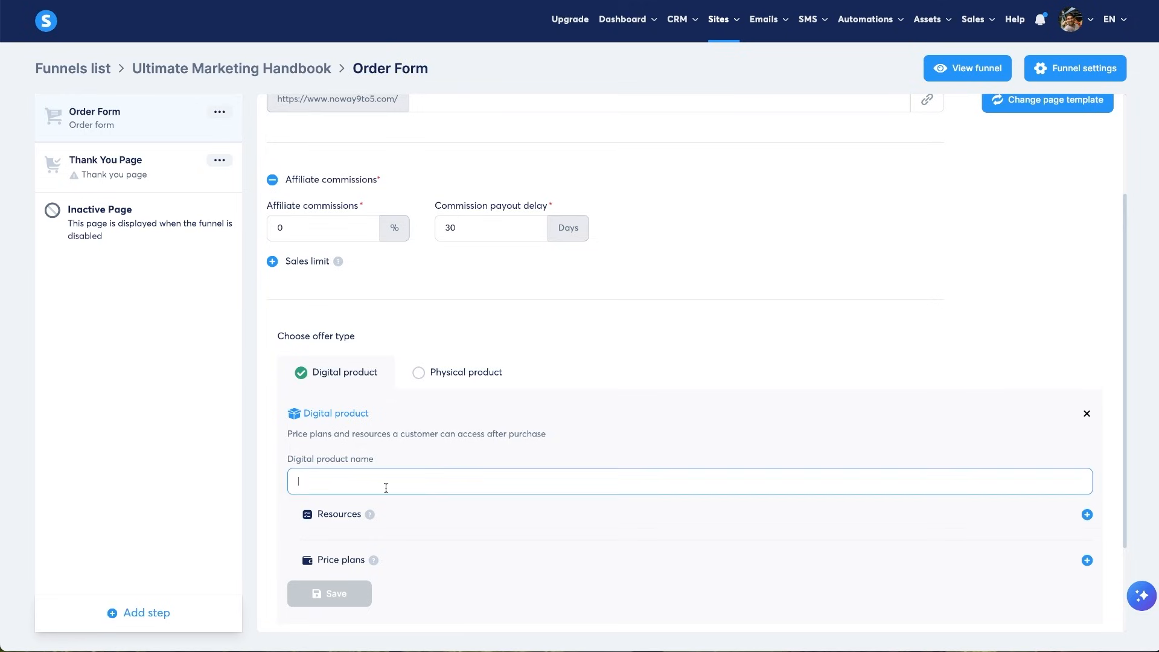
text(Ultimate Marketing Handbook)
- Add a Tags resource granting the Ultimate Marketing Handbook tag, then start a price plan
click(1087, 514)
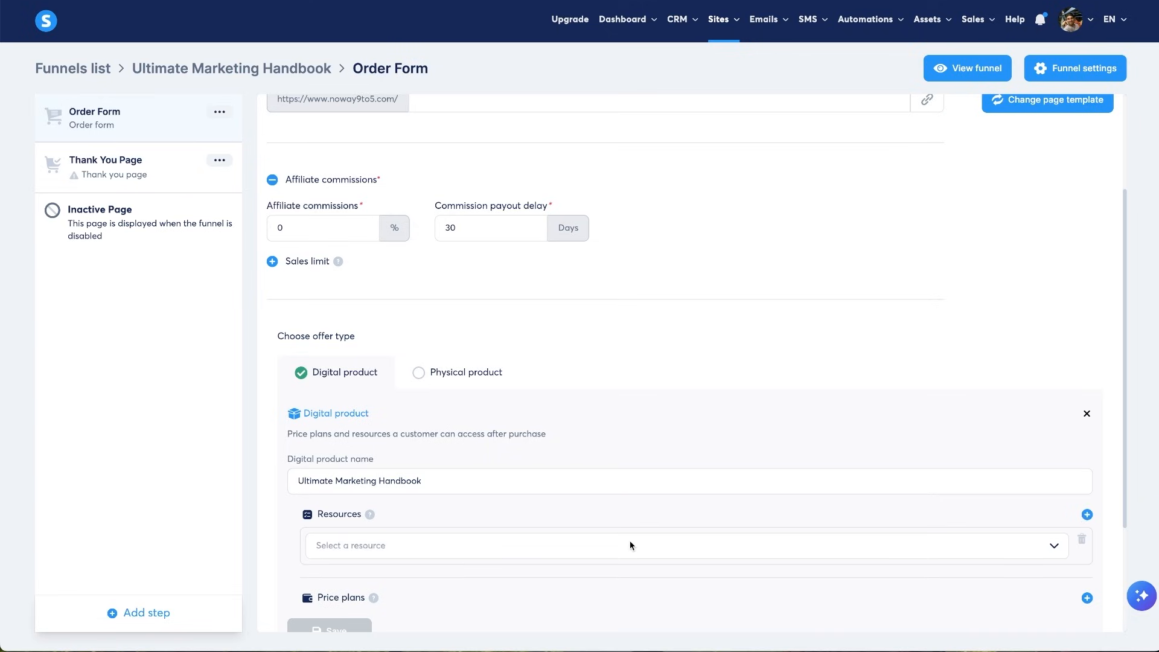
click(414, 545)
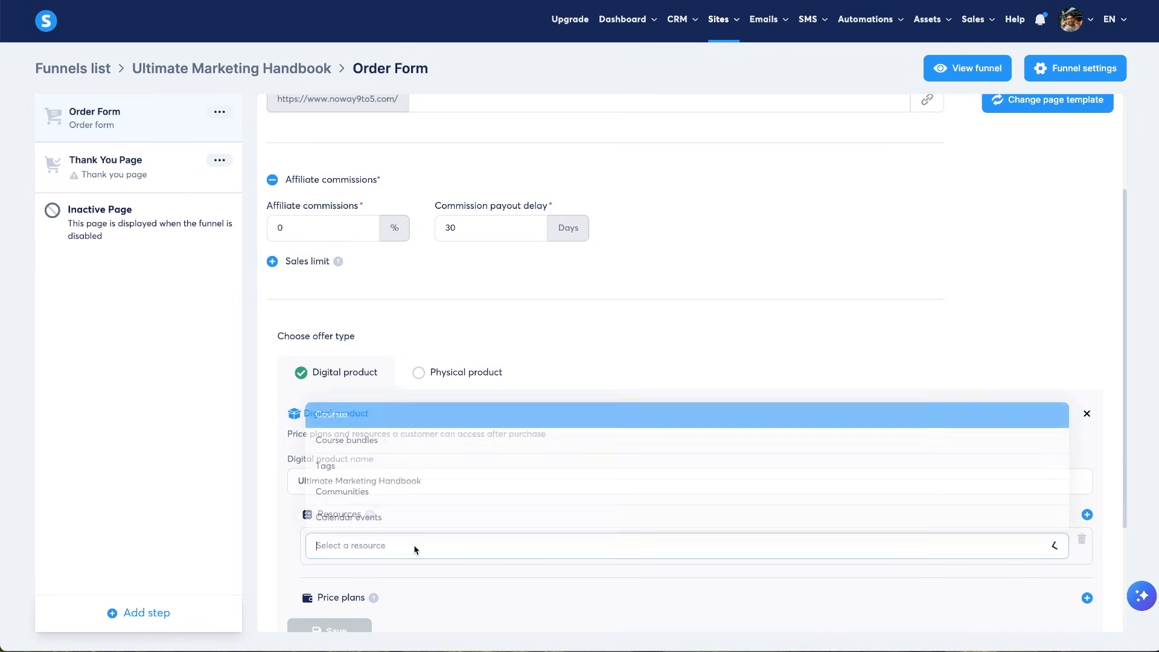
click(389, 466)
click(341, 537)
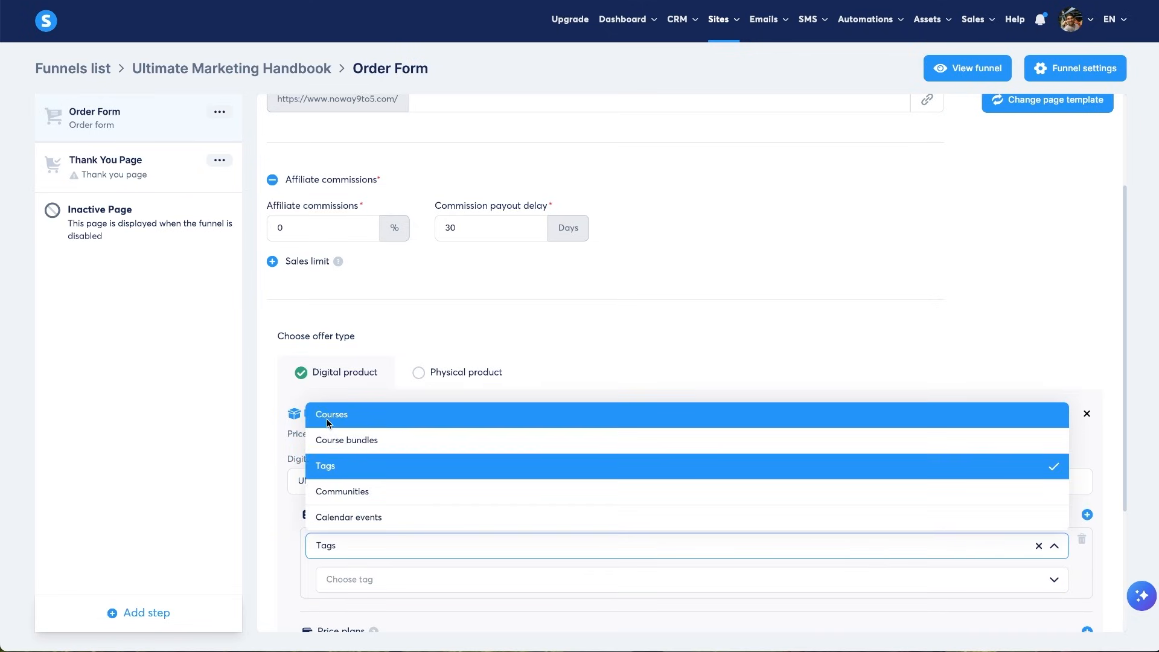
click(403, 574)
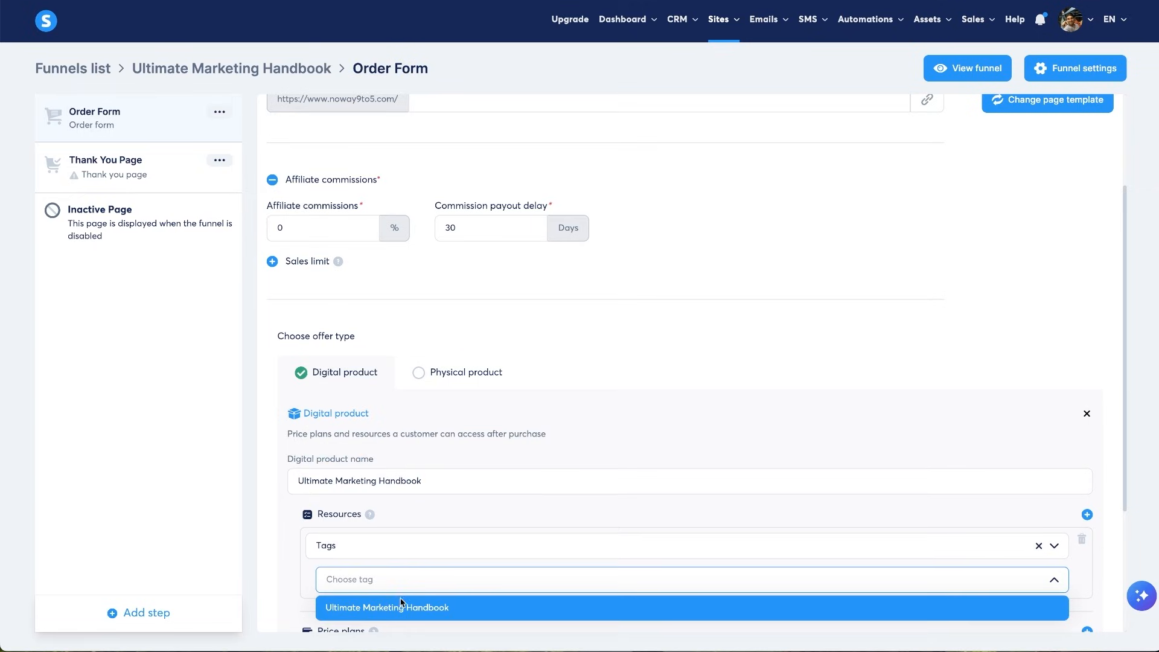
click(373, 608)
scroll(389, 595, down, 3)
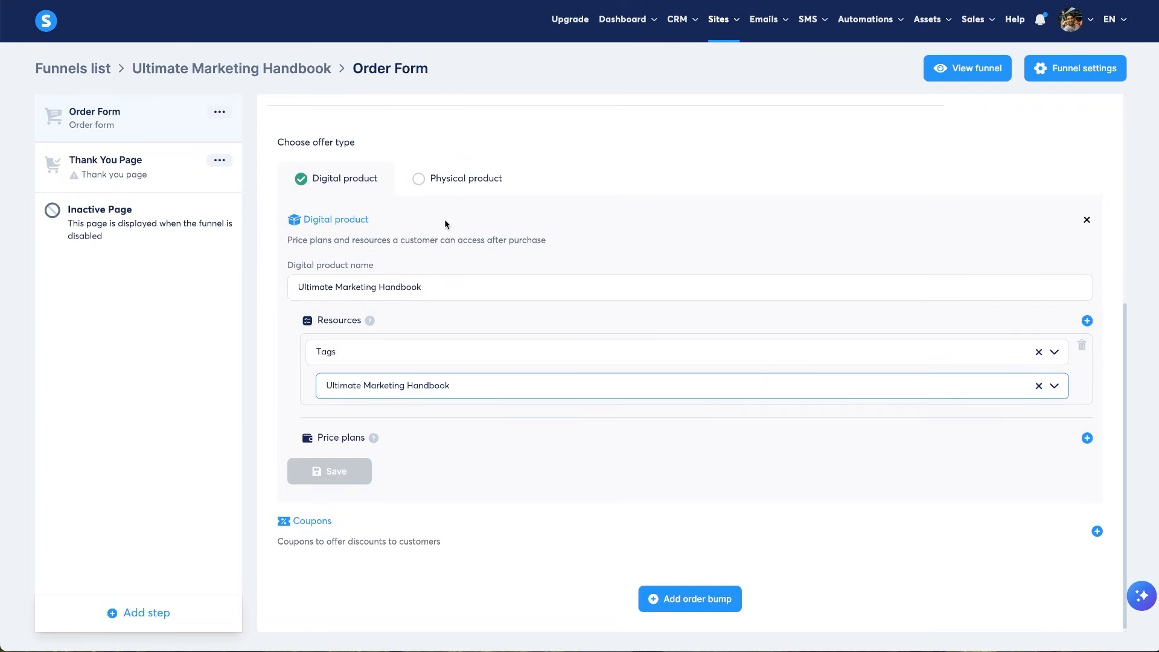
click(1087, 439)
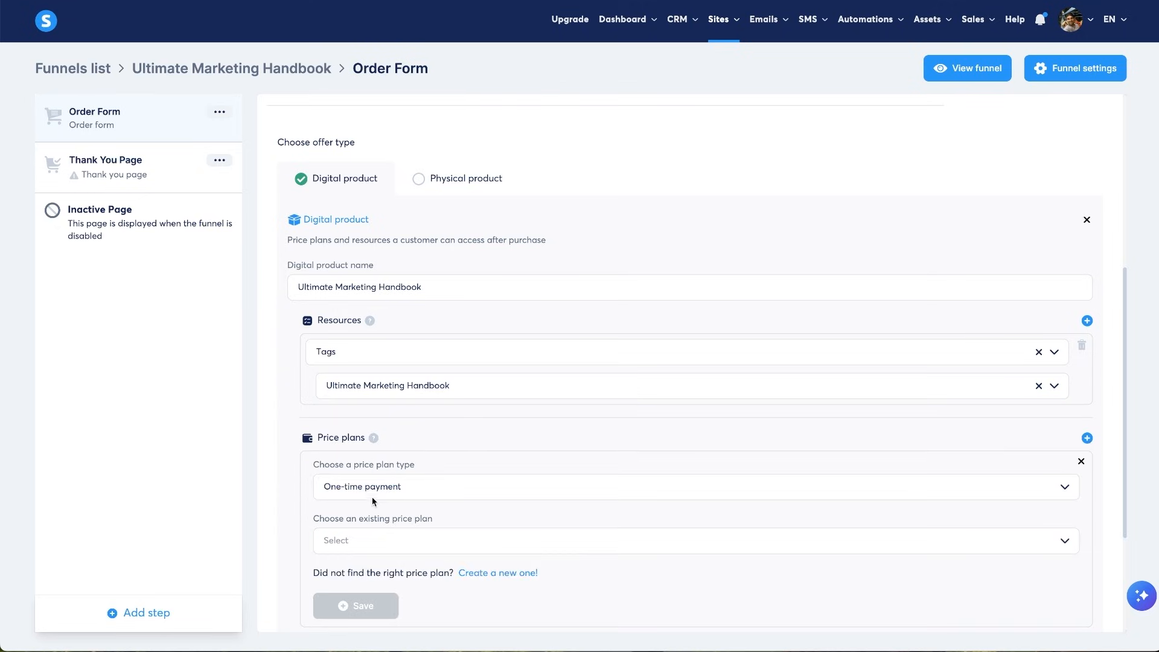
click(383, 486)
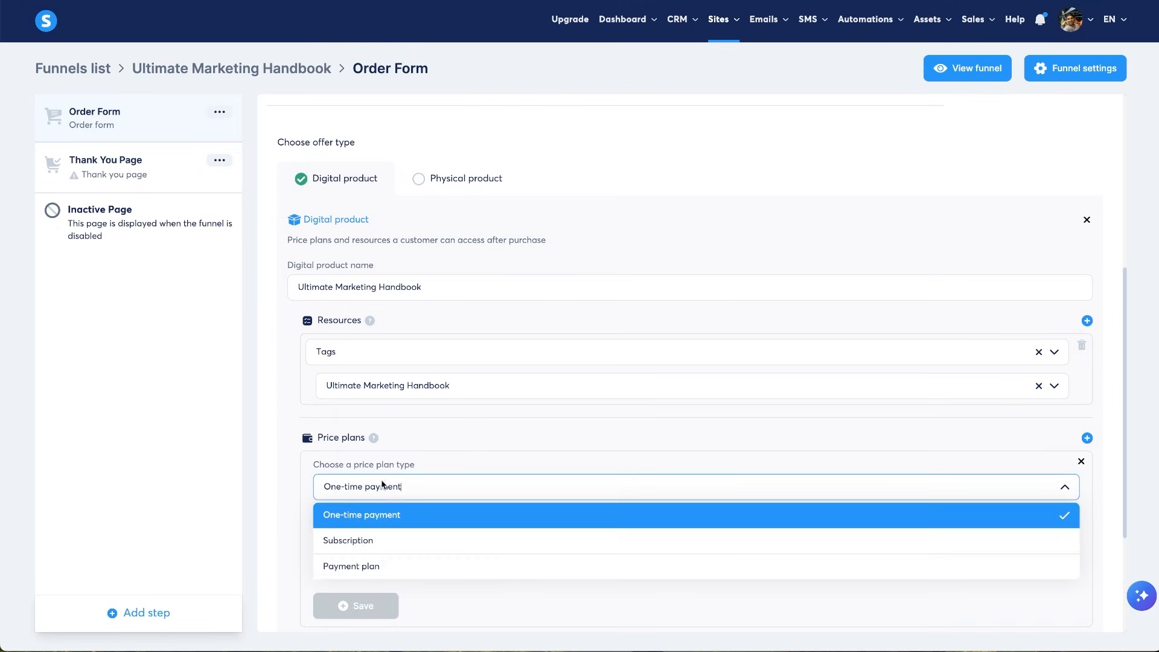
click(399, 514)
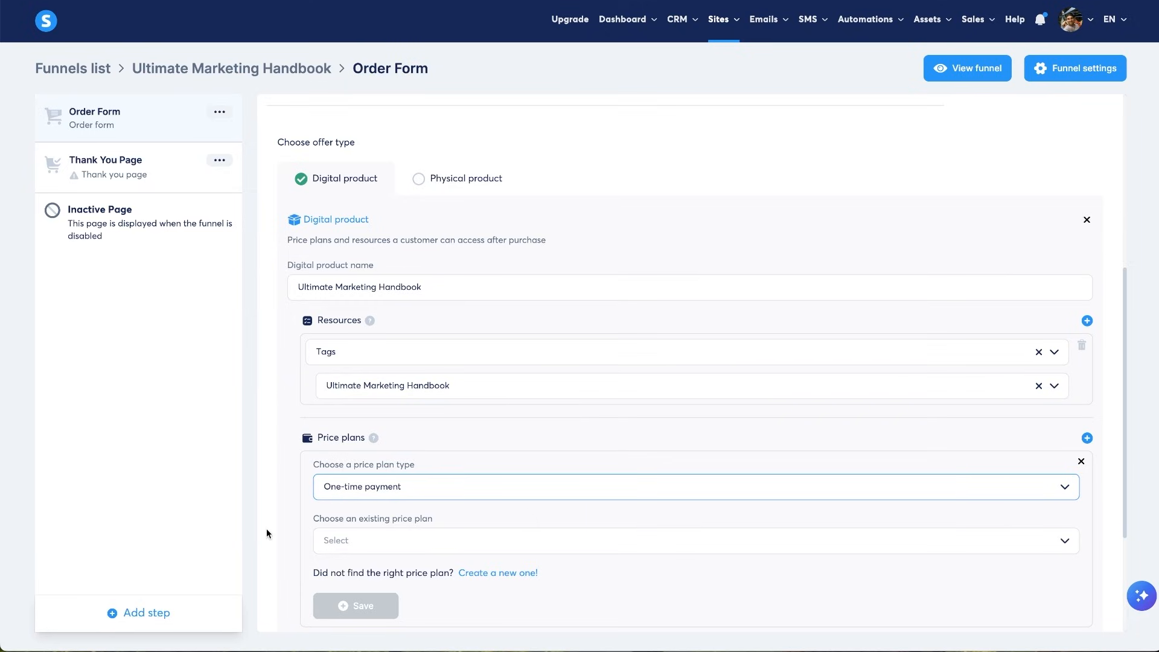
click(408, 541)
click(1066, 540)
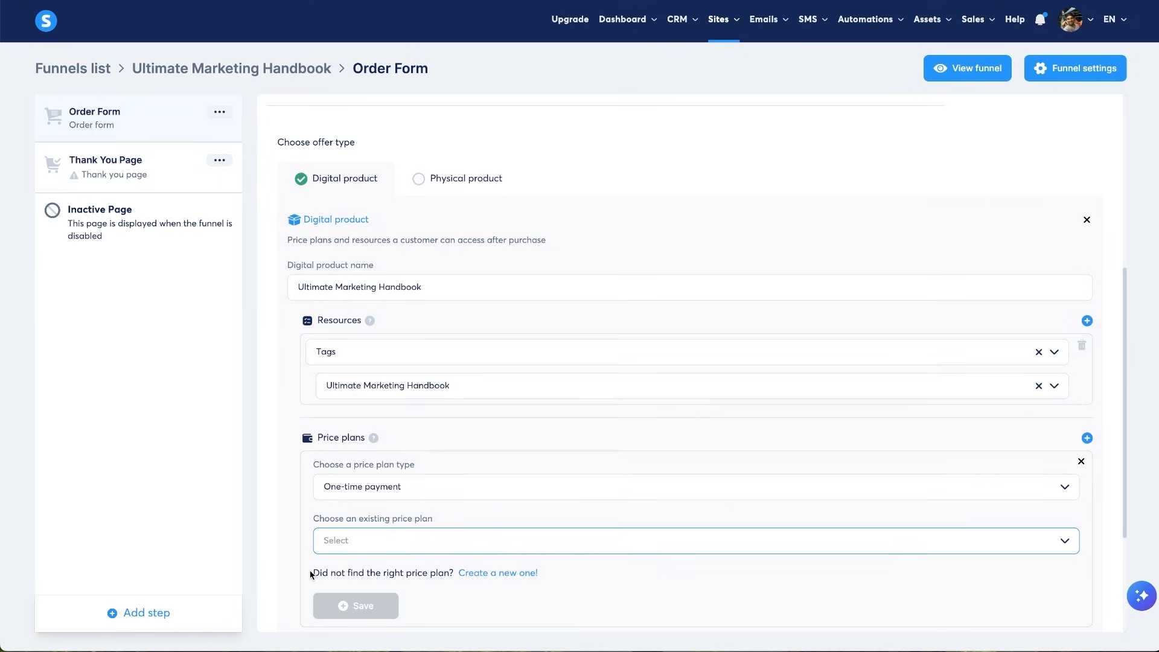
drag(310, 574, 430, 571)
- Create a price plan named 'Ultimate Handbook $17' with order-form name and statement descriptor
click(583, 582)
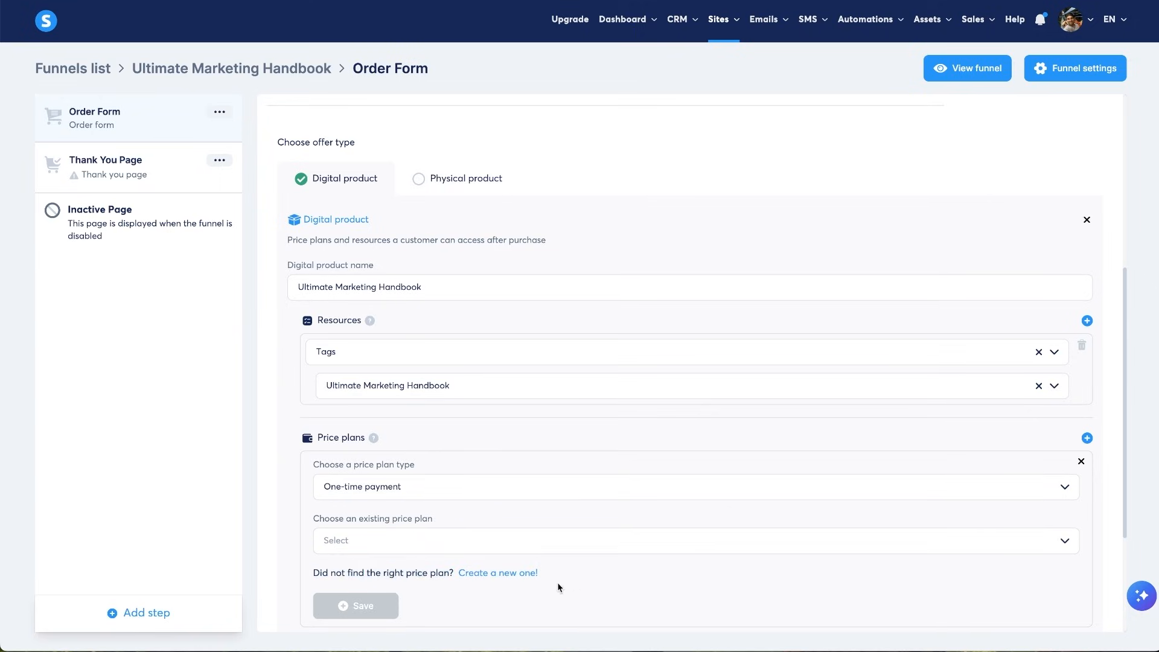
click(527, 574)
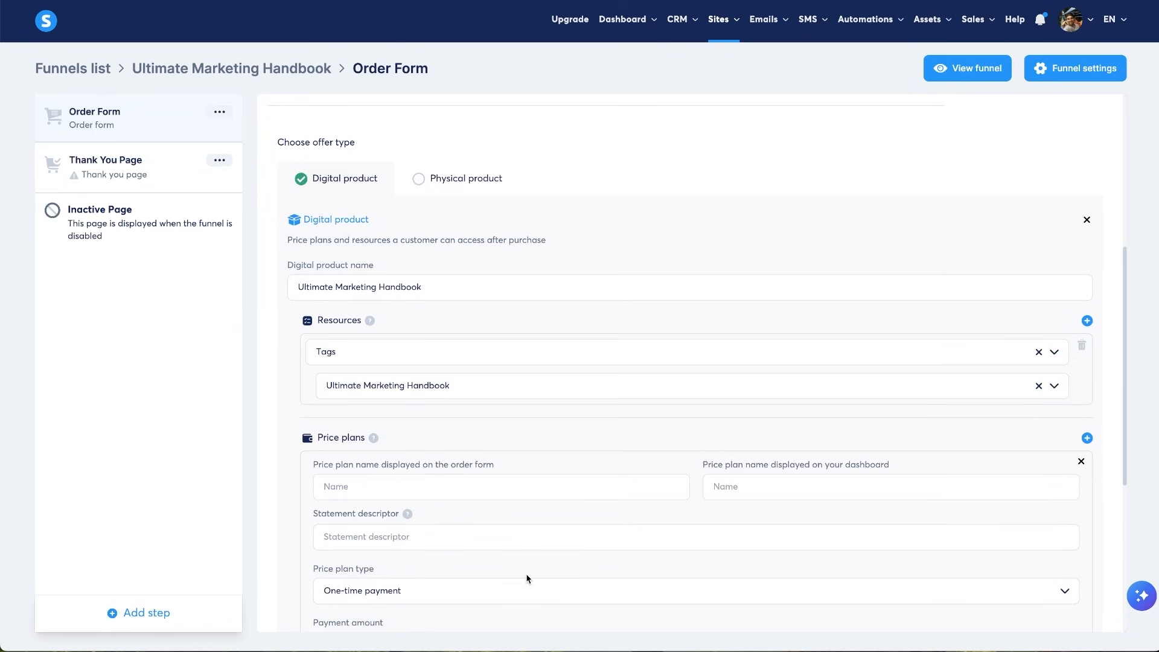
click(448, 478)
text(Ultimate)
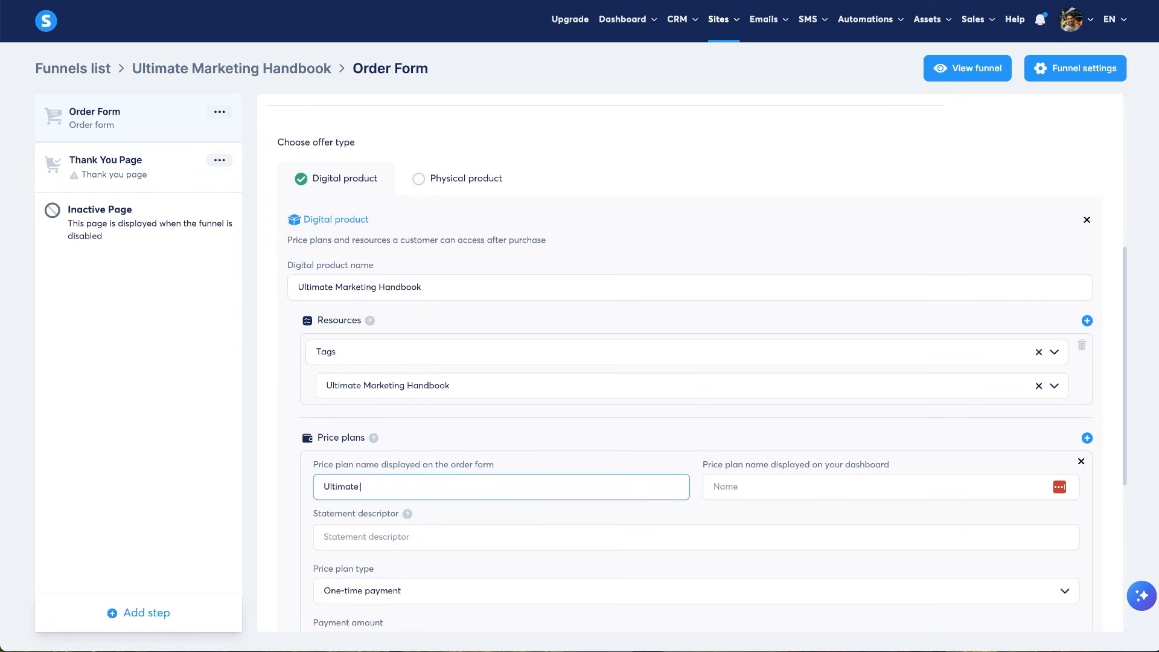
text( Marketing Handbook)
drag(496, 466, 312, 465)
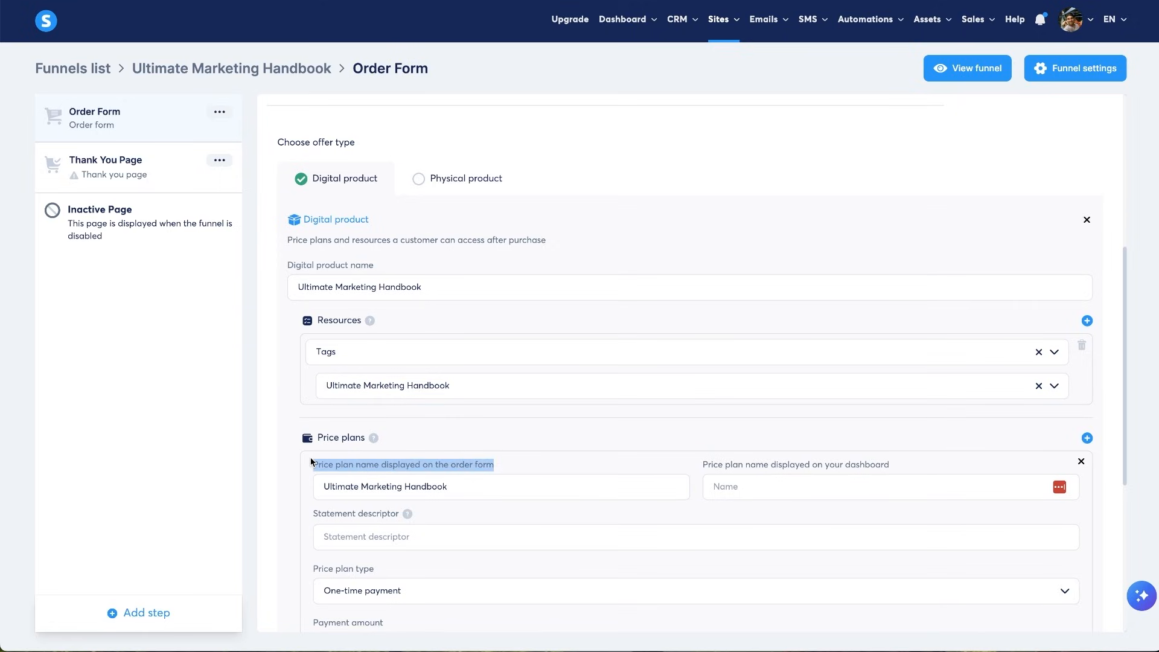
click(791, 491)
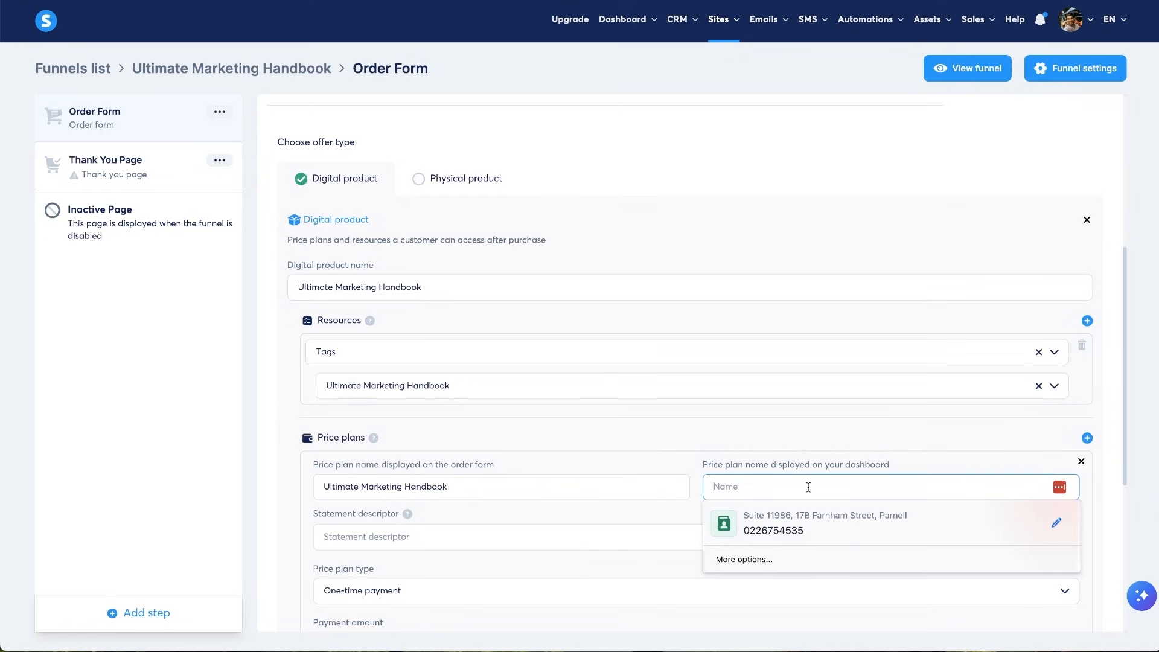
text(U)
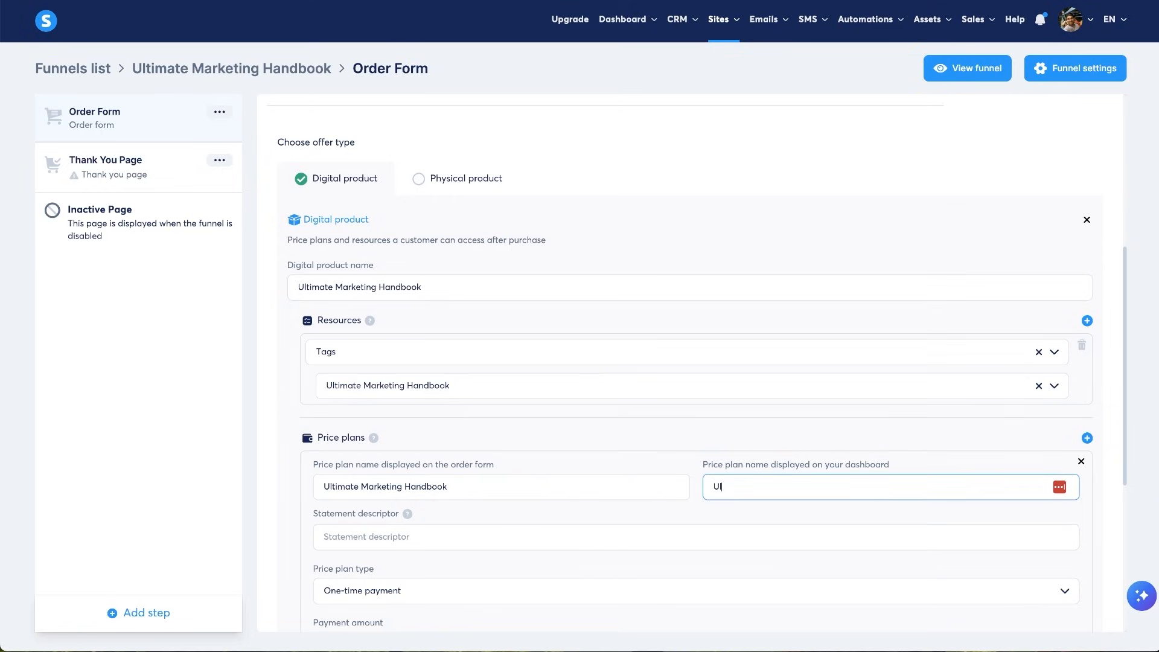
text(ltimate Handbook $17)
click(571, 536)
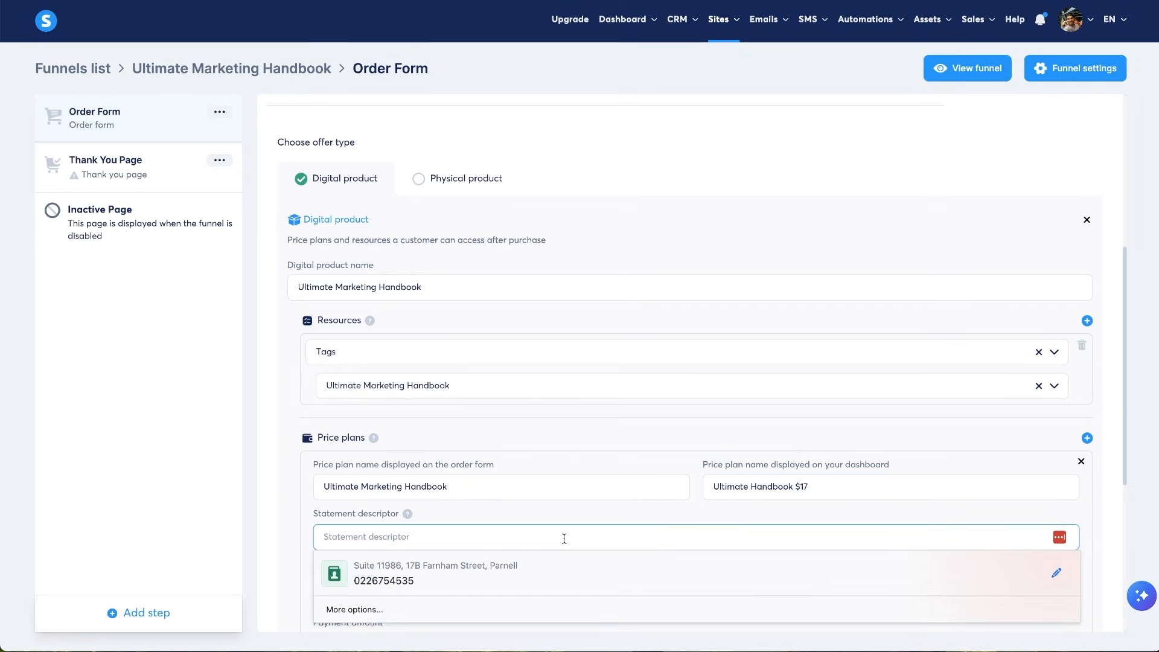
text(Ult)
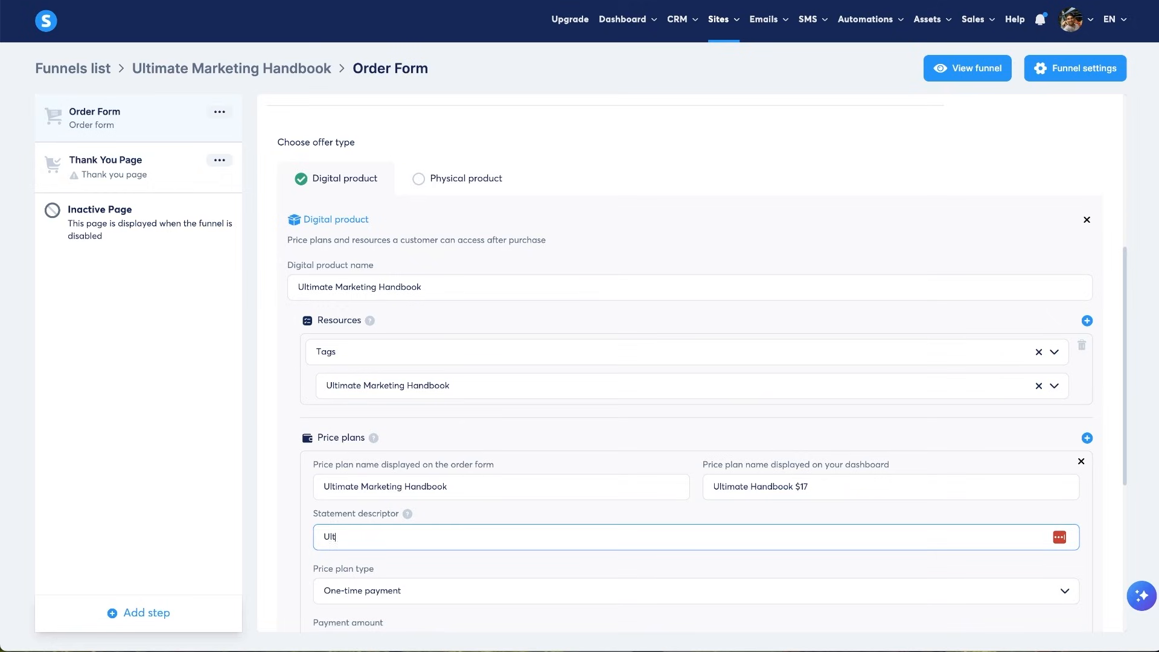
text(imateBrandingHandbo)
- Make the plan a one-time payment of 17 USD and save the product settings
scroll(458, 553, down, 3)
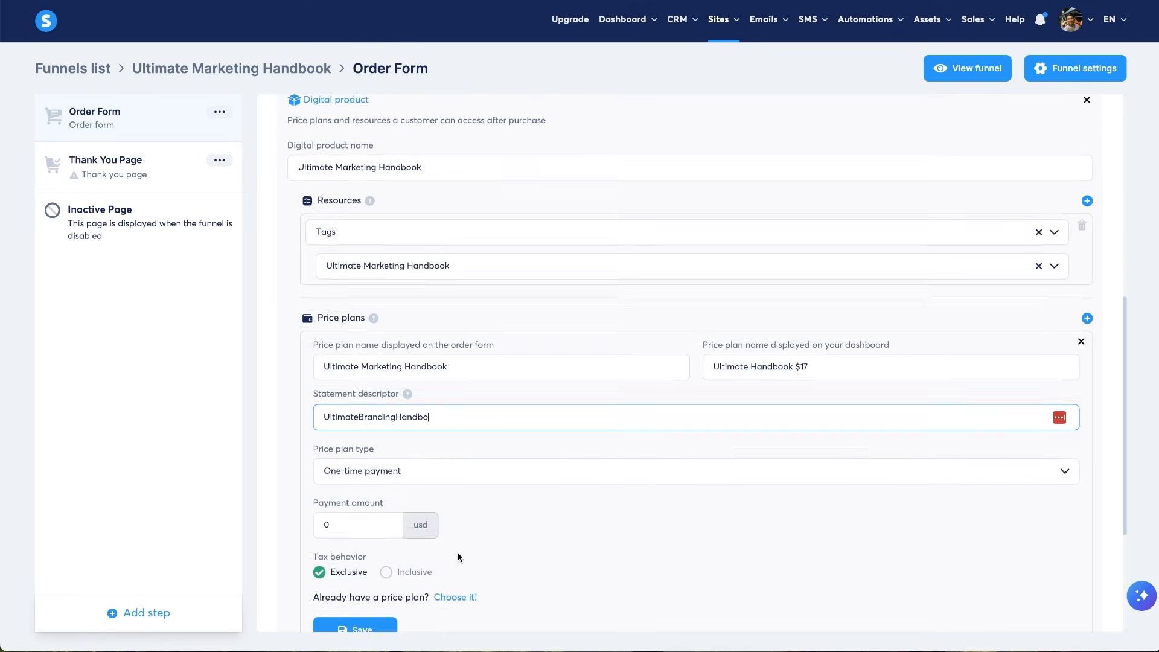
click(369, 457)
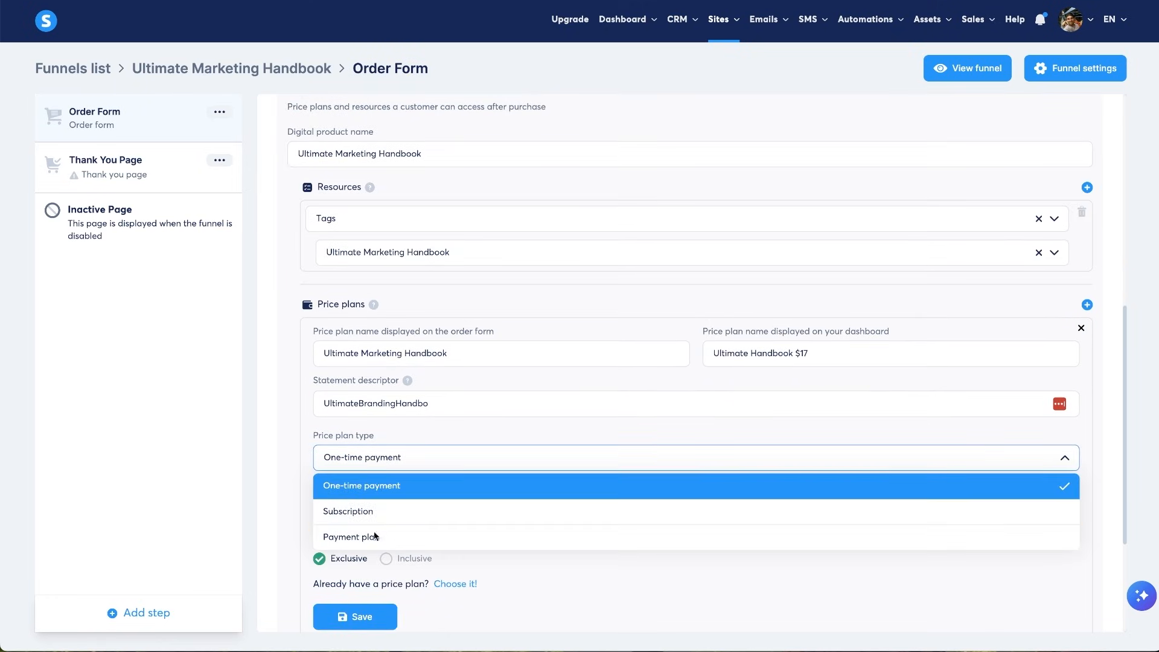
click(581, 579)
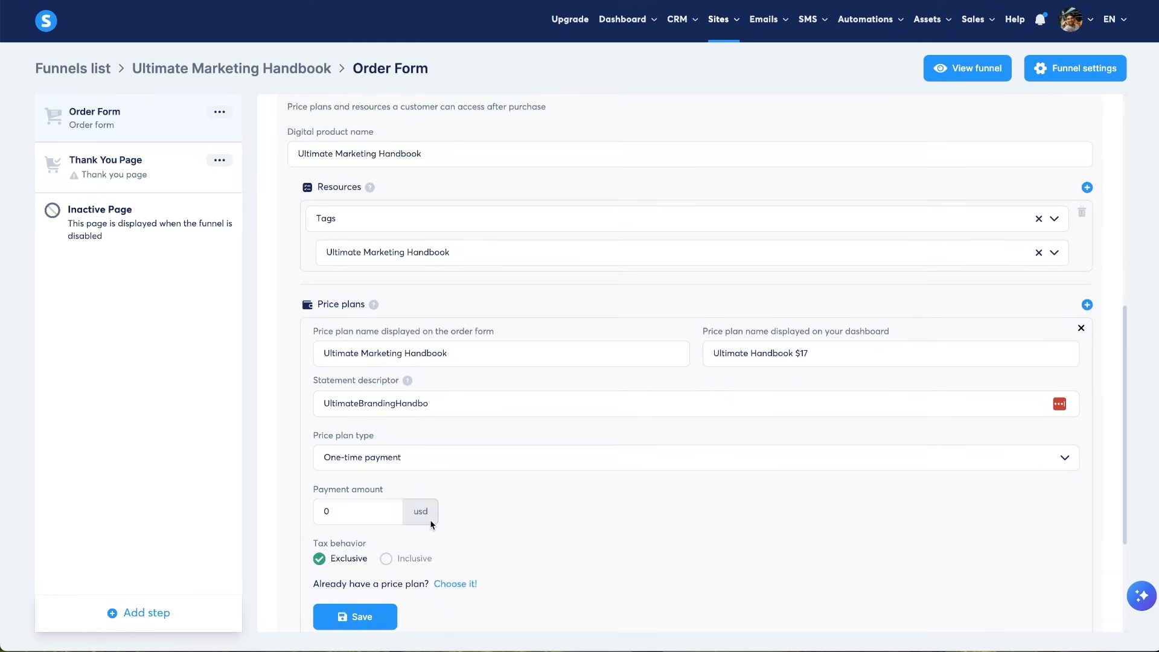
click(333, 509)
key(BackSpace)
click(521, 536)
scroll(642, 544, down, 1)
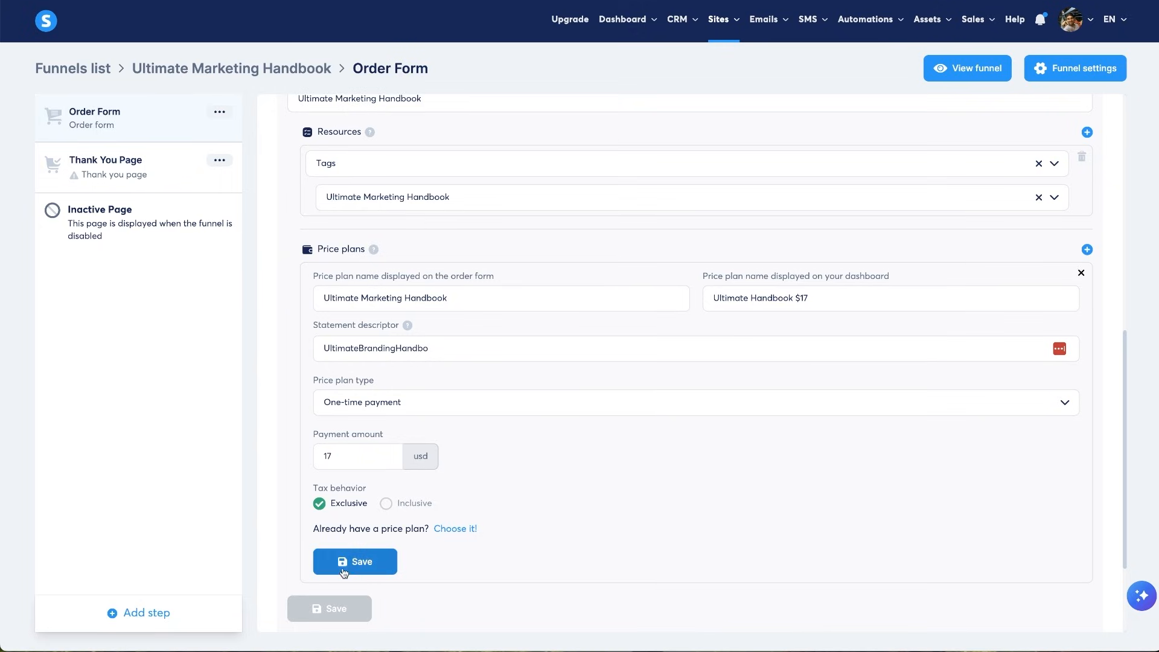
click(371, 564)
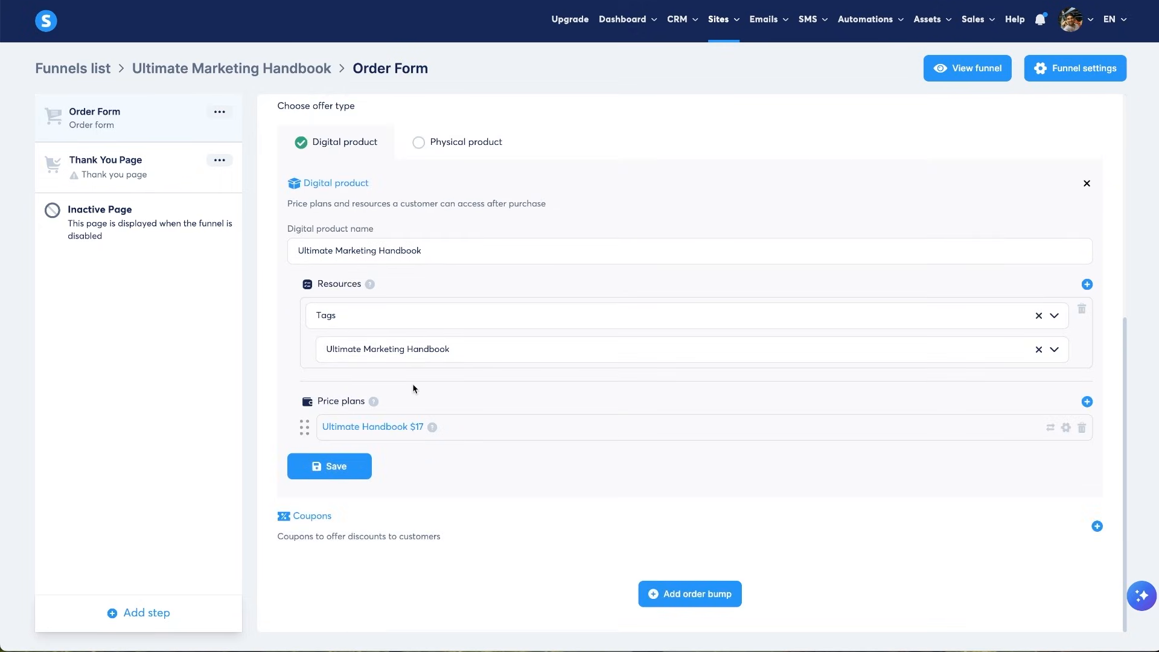
click(340, 469)
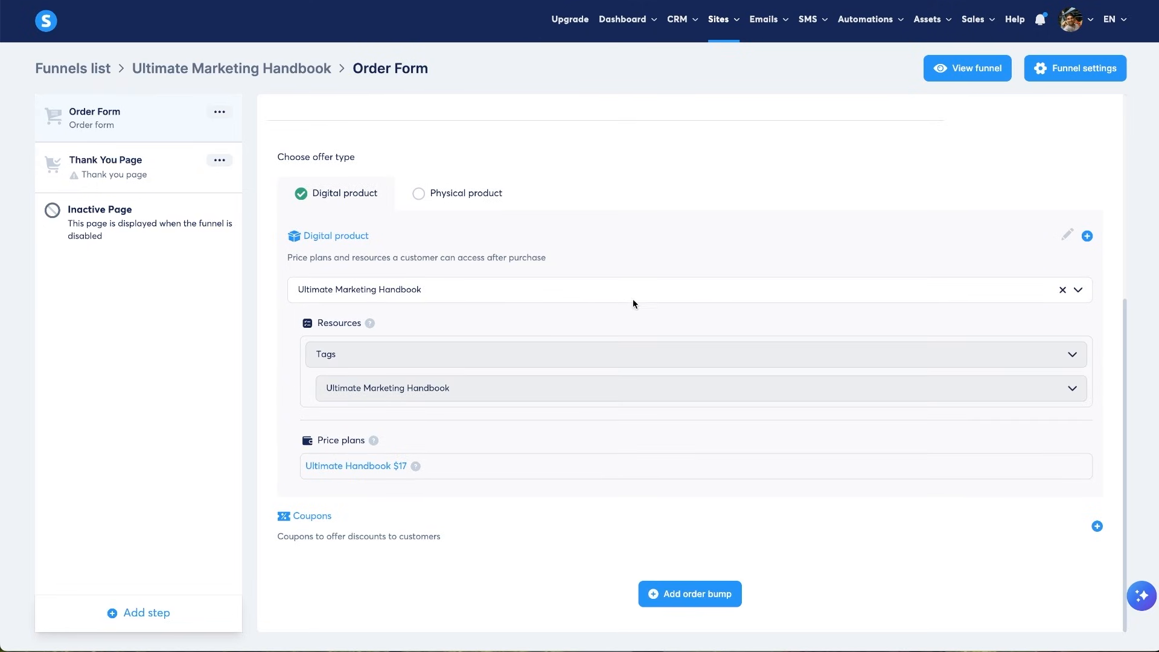
scroll(634, 314, up, 5)
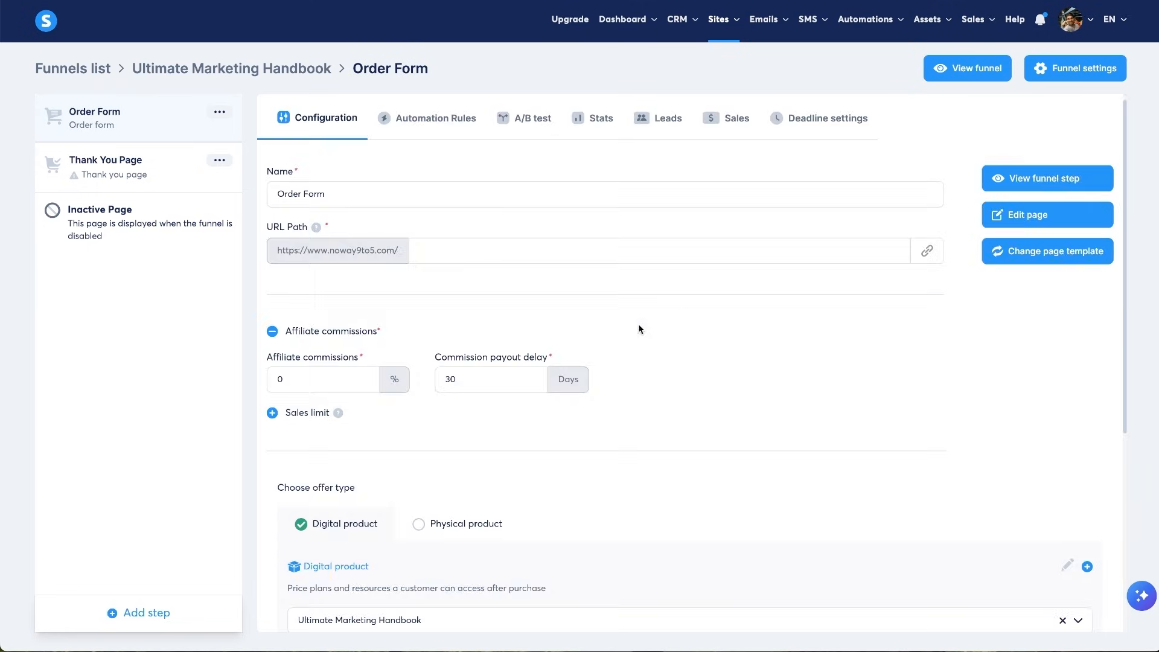
click(1007, 181)
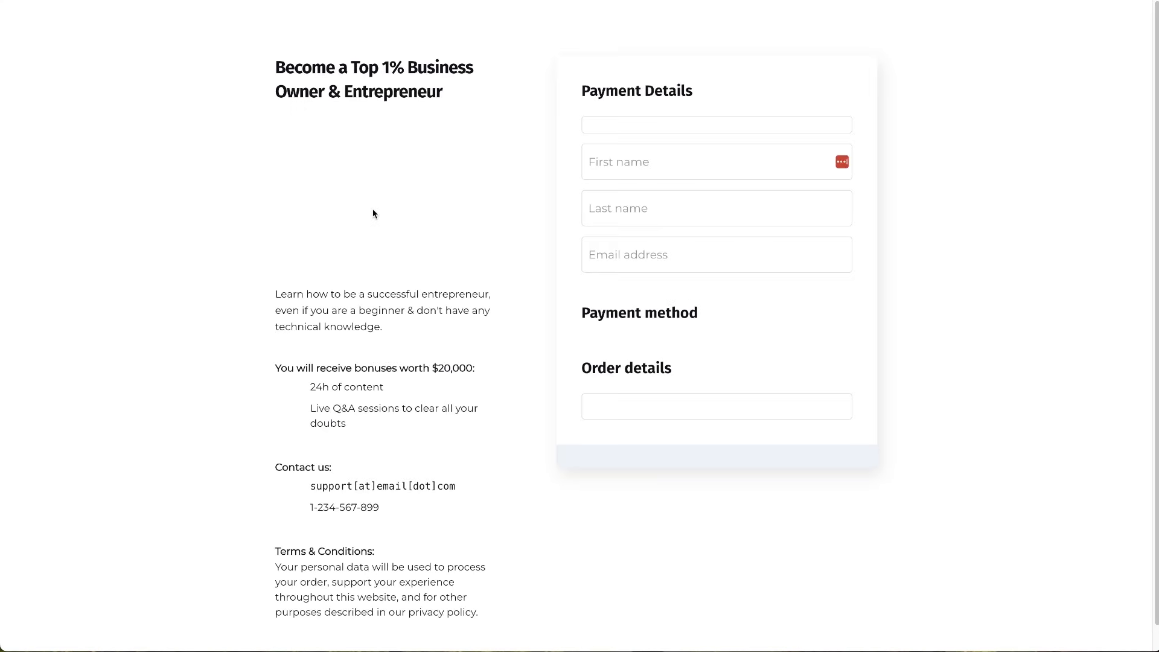
scroll(270, 193, down, 4)
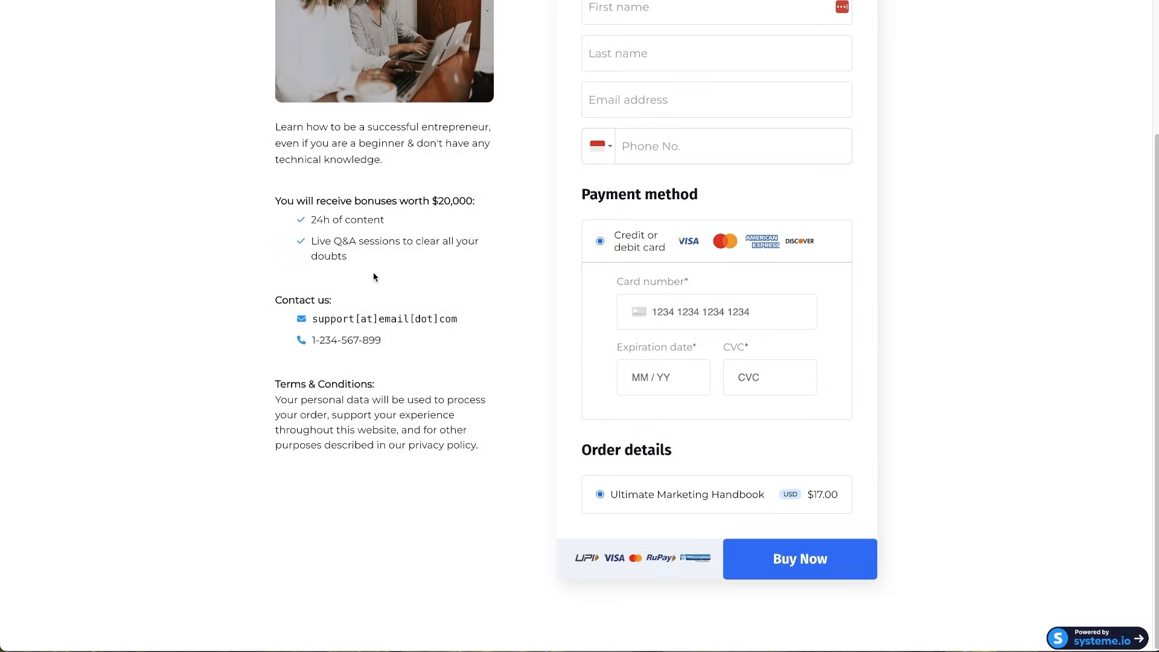
scroll(375, 277, up, 4)
scroll(521, 268, down, 3)
drag(604, 495, 842, 497)
click(855, 497)
scroll(719, 178, up, 3)
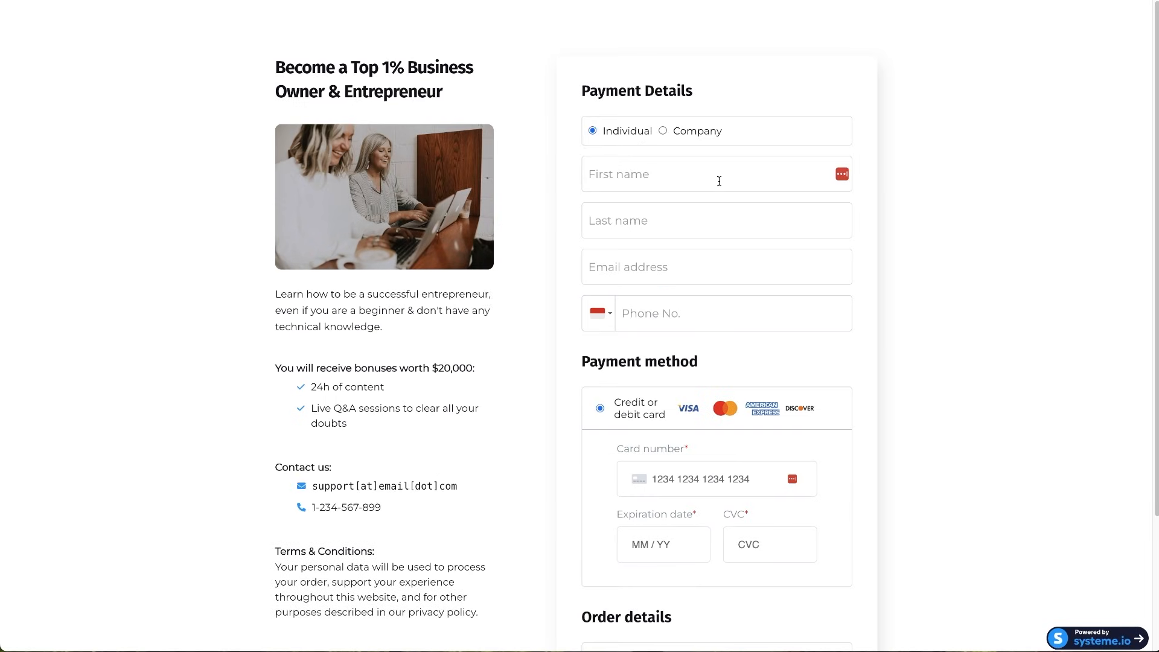
scroll(679, 372, down, 3)
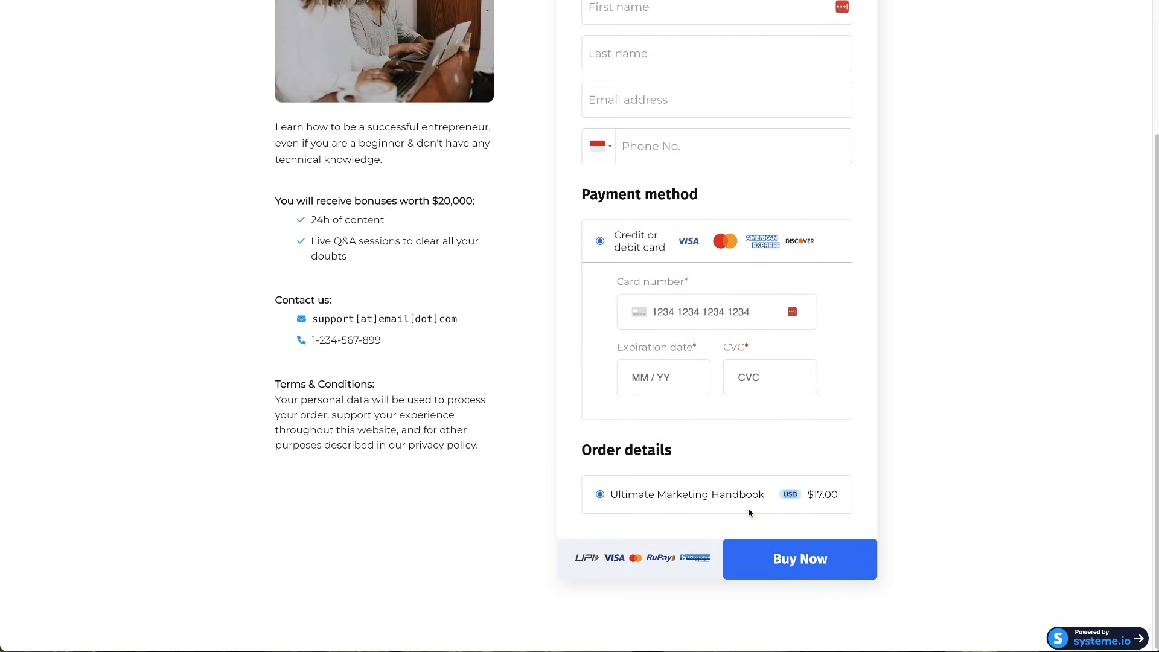
key(super+w)
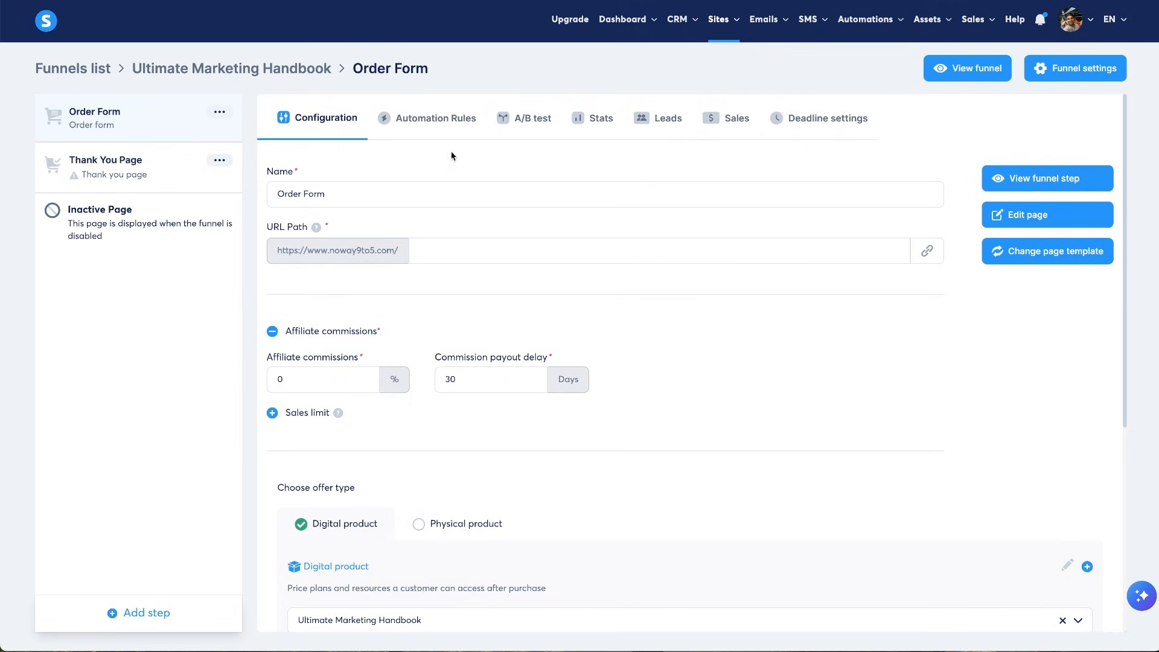
- Add an automation rule triggered by a new Order Form sale with a Send email action
scroll(471, 338, down, 5)
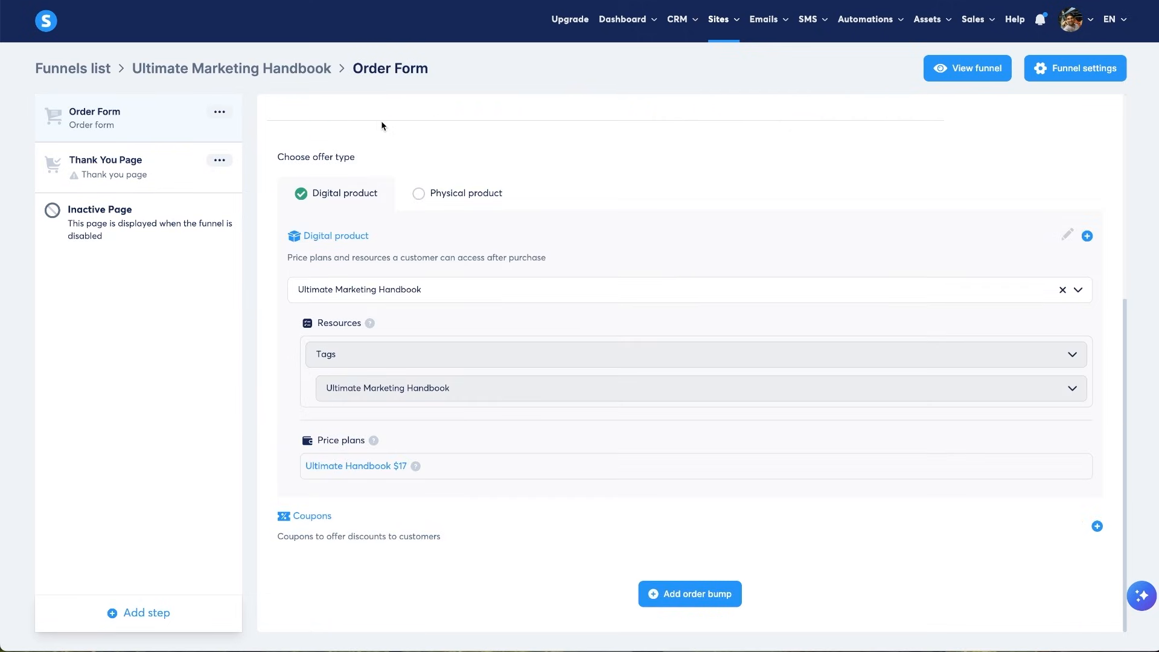
scroll(390, 182, up, 5)
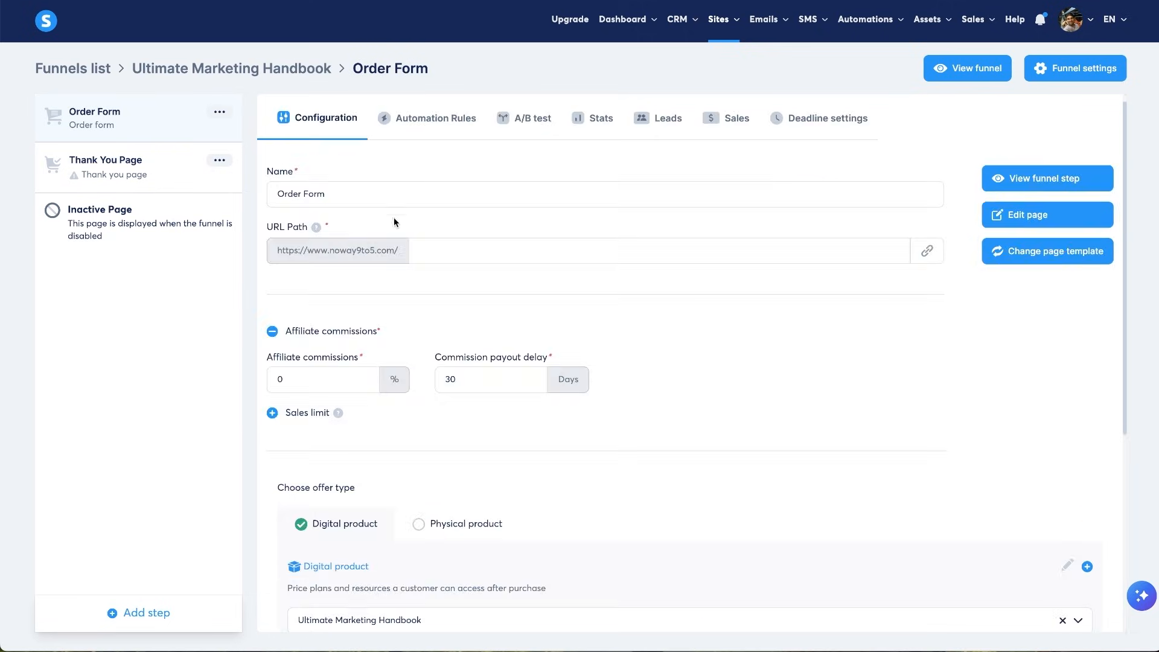
click(439, 124)
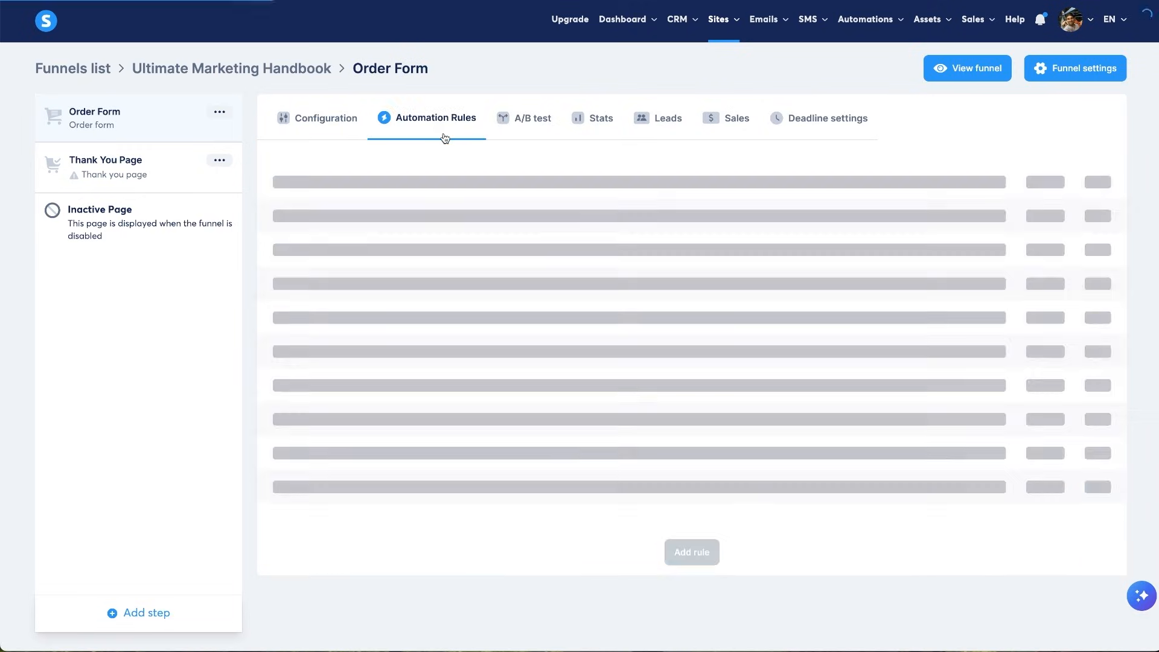
click(703, 466)
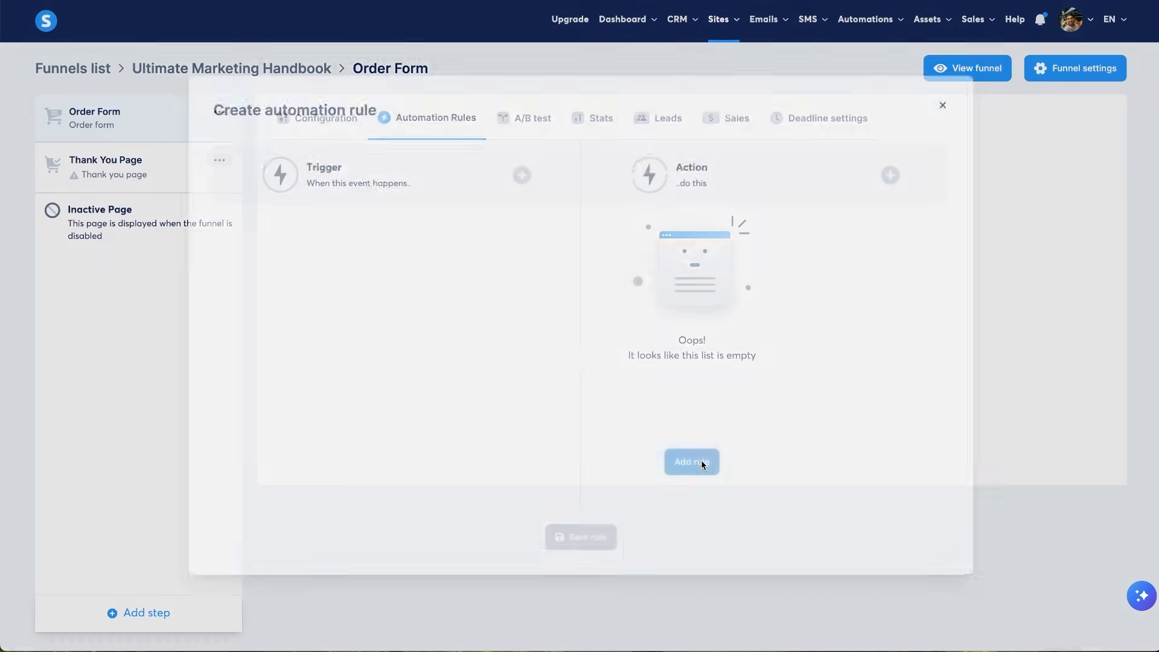
click(520, 172)
click(468, 275)
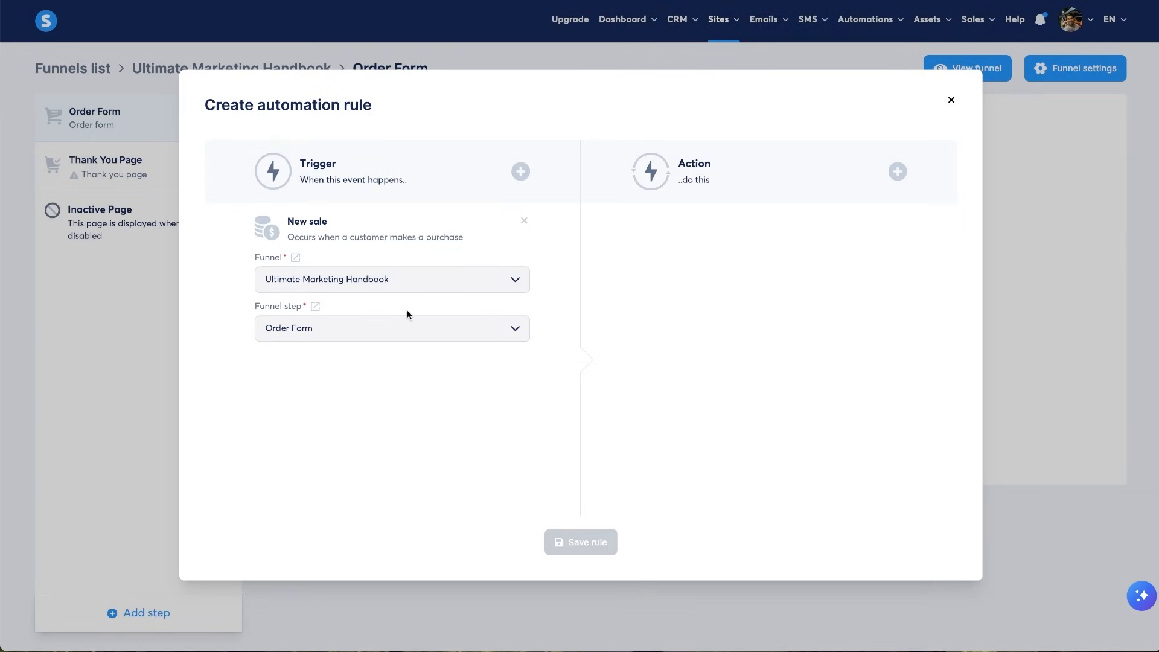
click(897, 172)
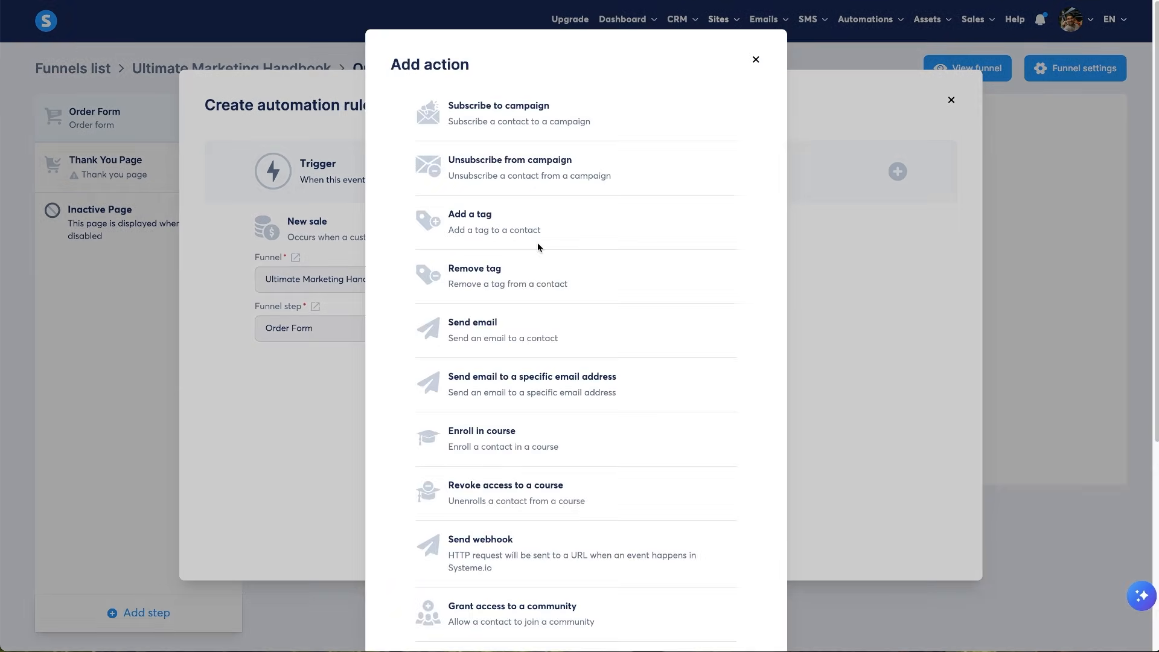
click(521, 339)
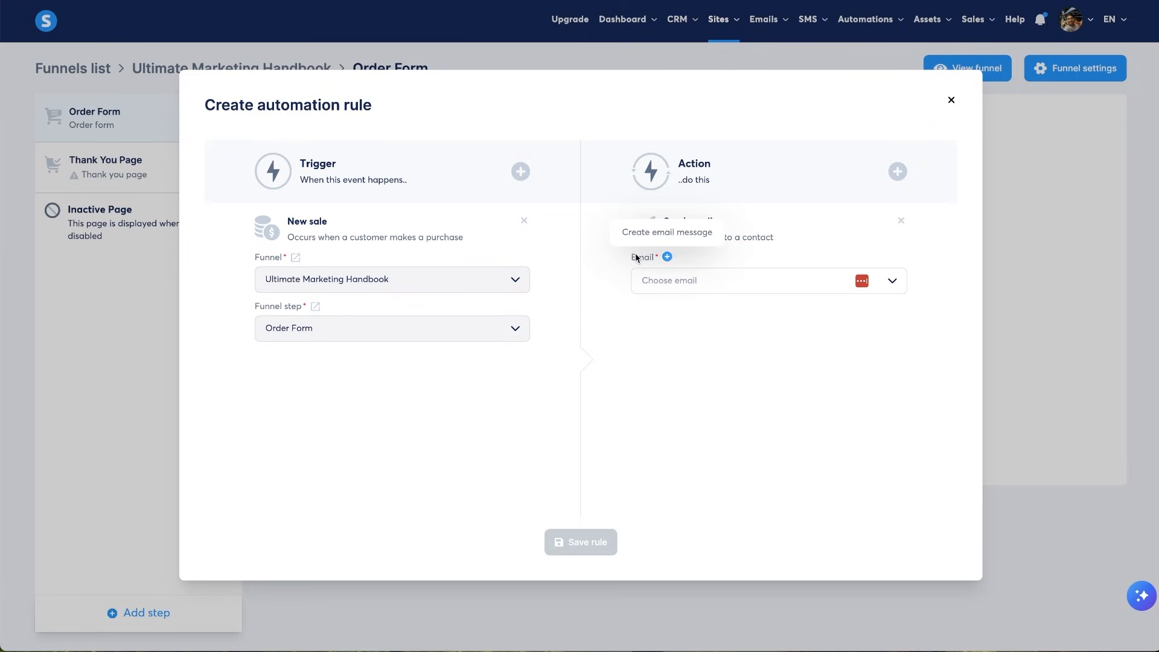
- Create a new email with subject 'Congratulations, you're new handbook has arrived'
click(668, 257)
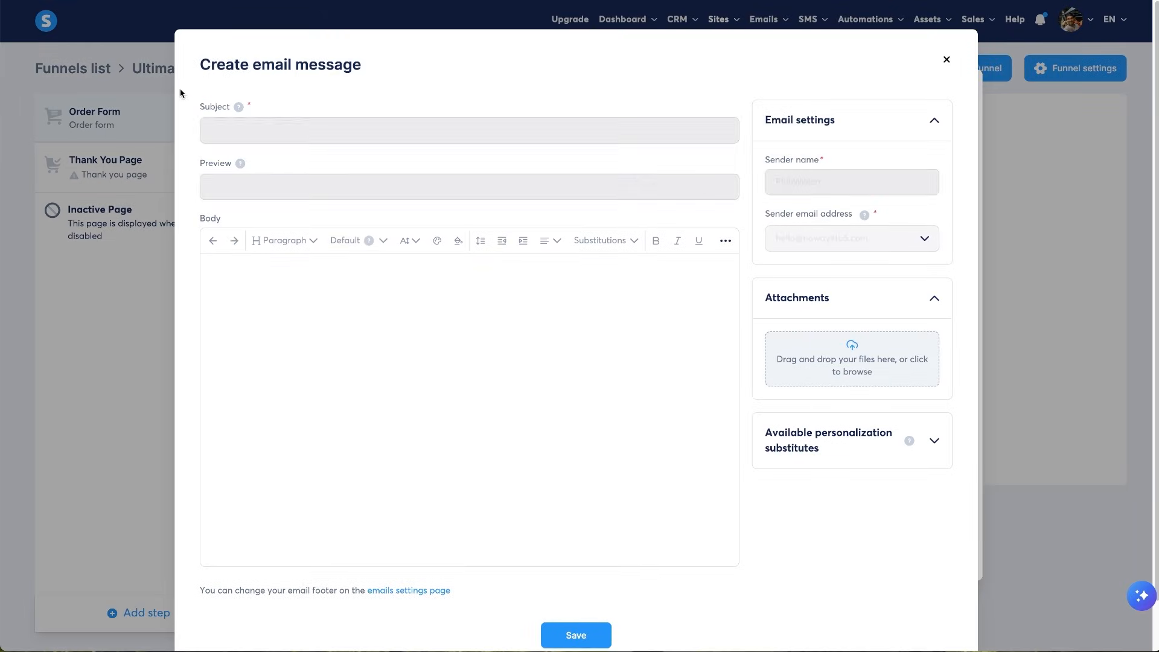
click(269, 120)
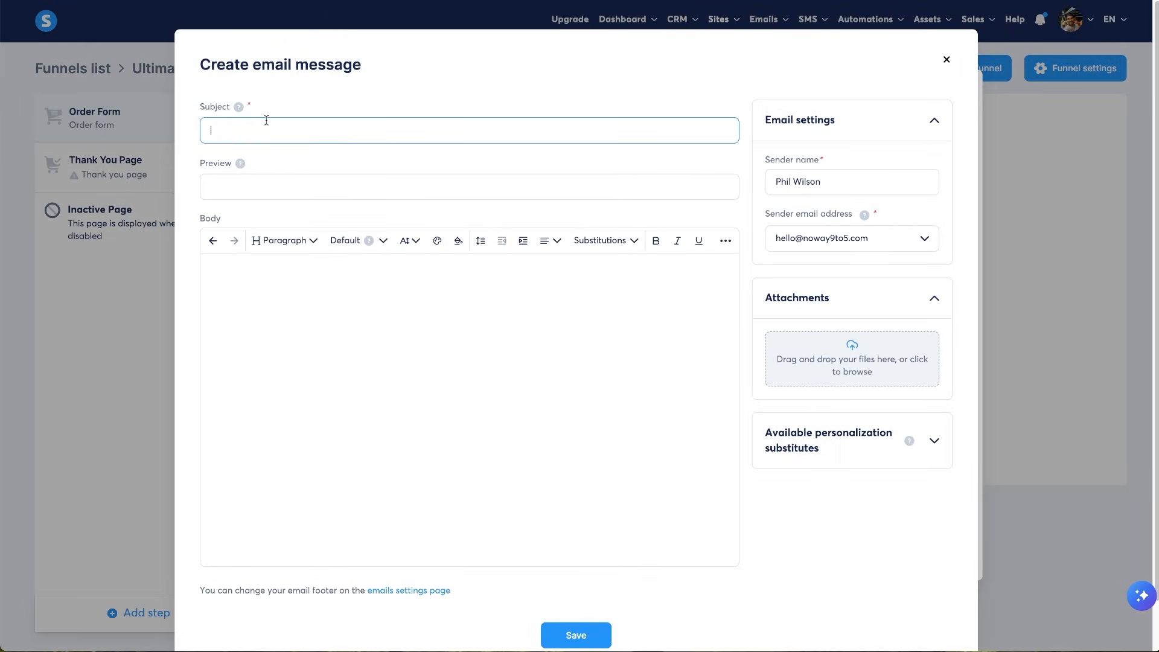
text(Congratulations, you're new handbook has arrived)
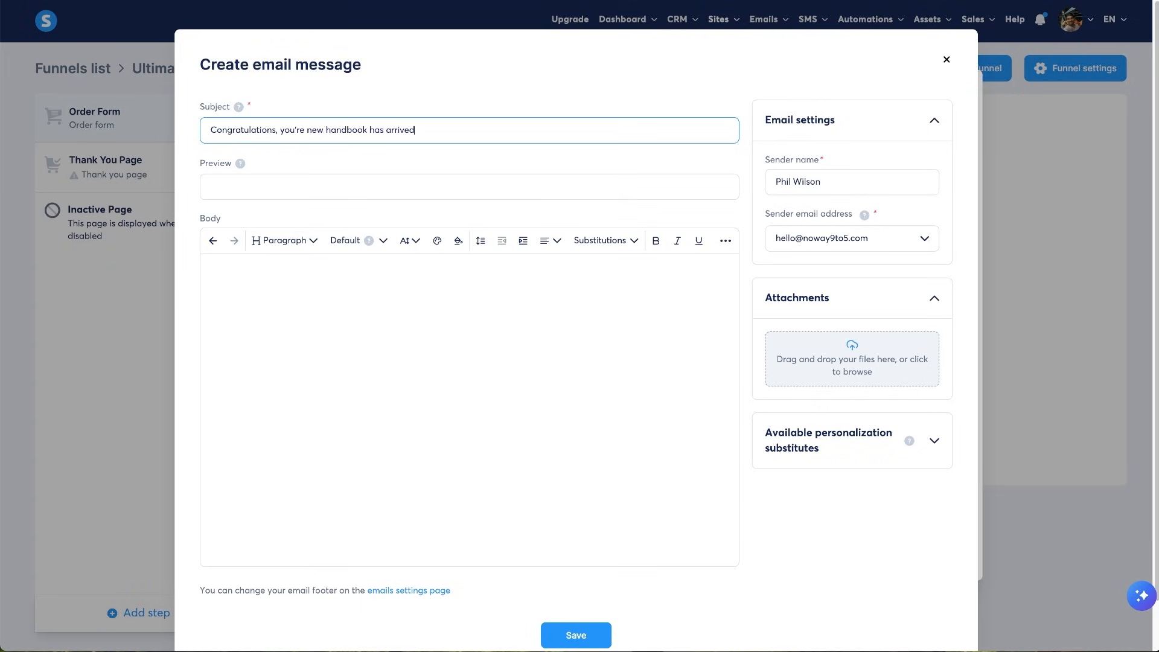
- Write the body opening 'Hey {first_name},' followed by the congratulations message
click(305, 328)
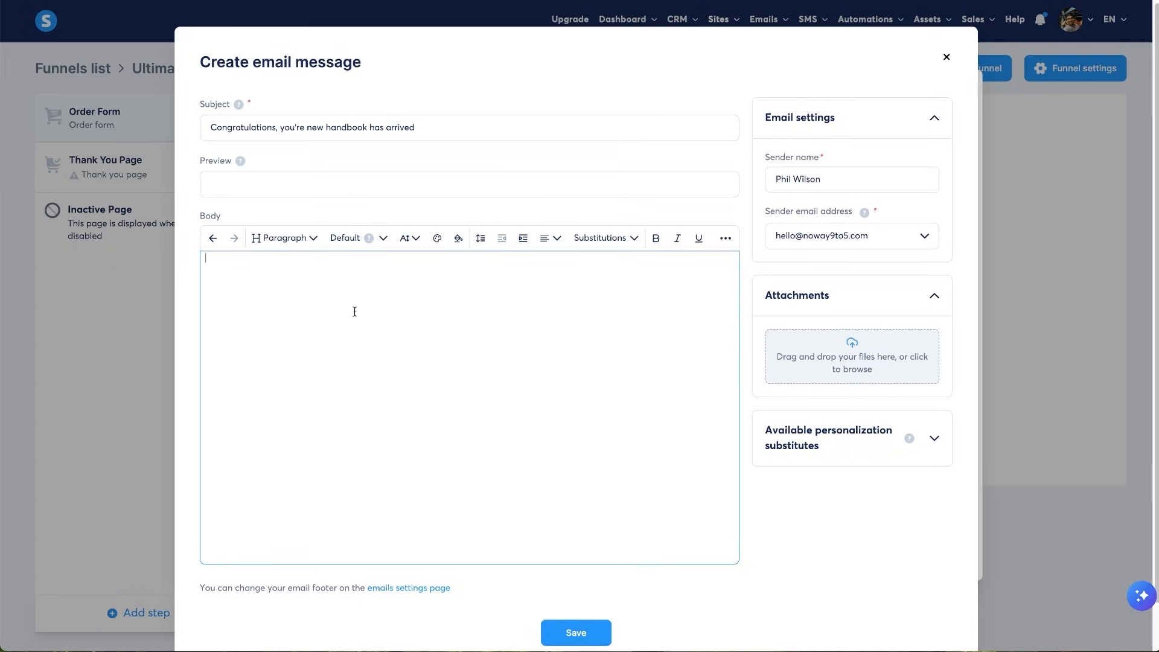
text(Hey)
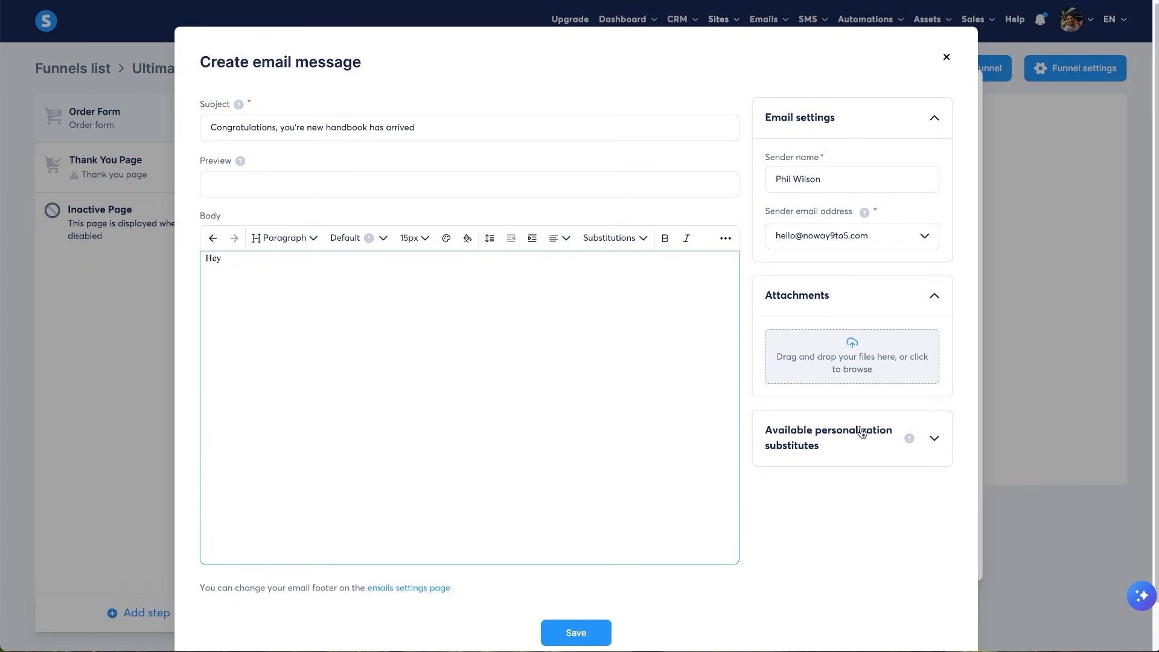
click(934, 438)
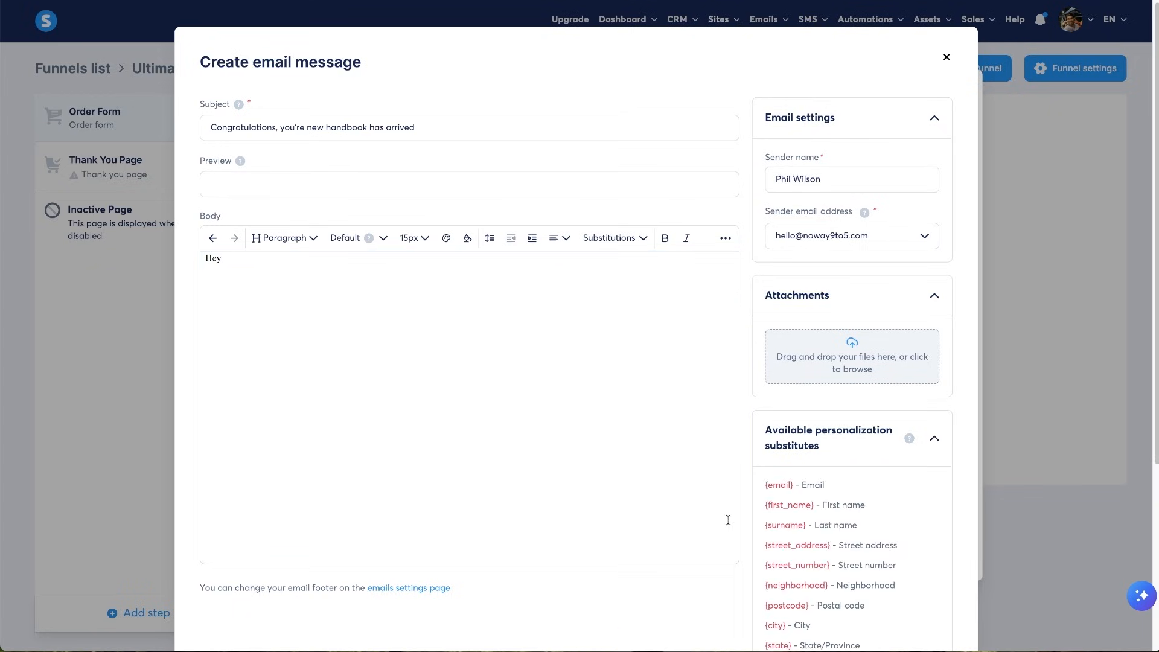
click(438, 324)
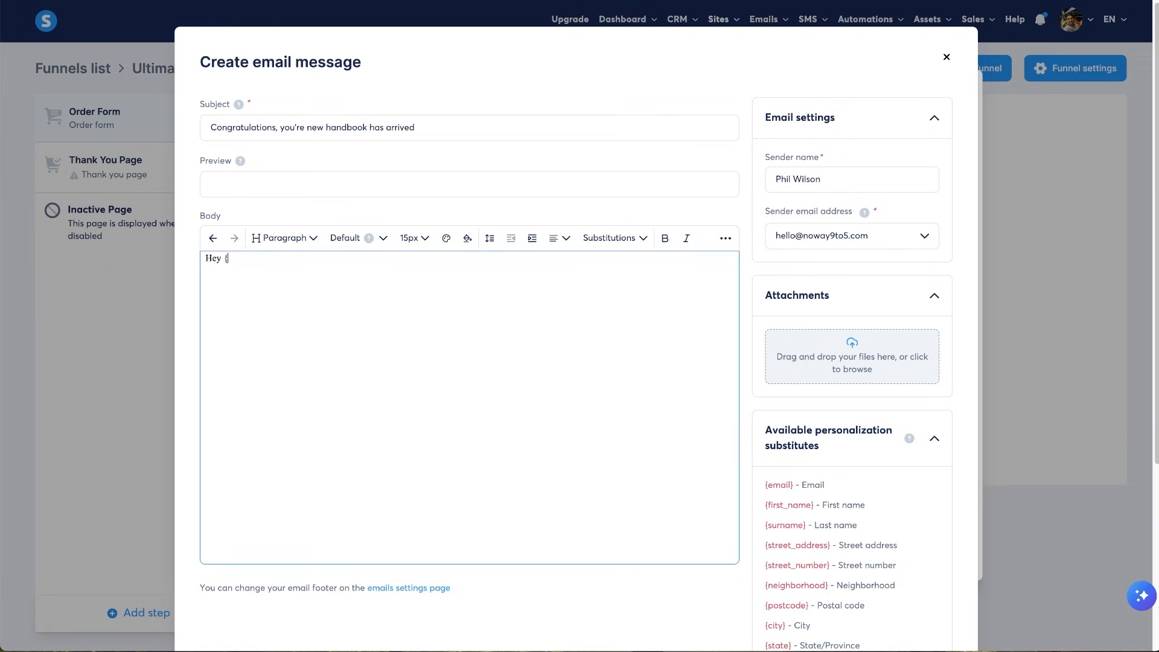
text({first_name},  )
text(Congraulations for getting the Ultimate Marketing Handbook.)
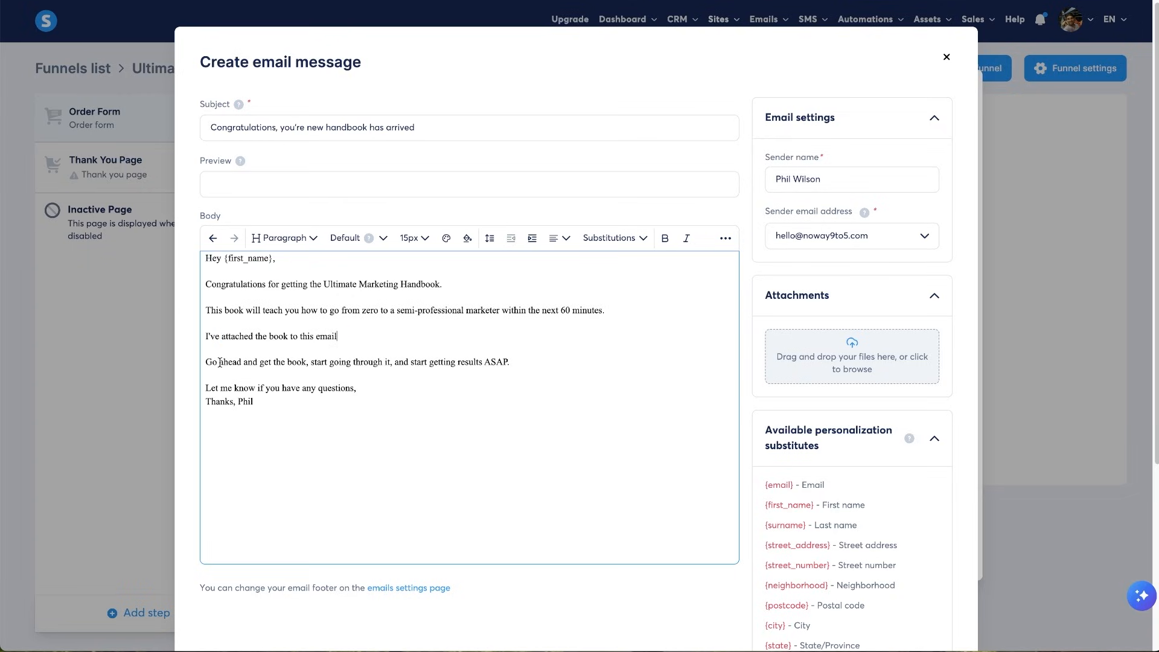
- Select all of the email body text and change its font to Verdana
drag(219, 362, 491, 363)
key(Right)
drag(306, 400, 234, 402)
click(284, 402)
key(ctrl+a)
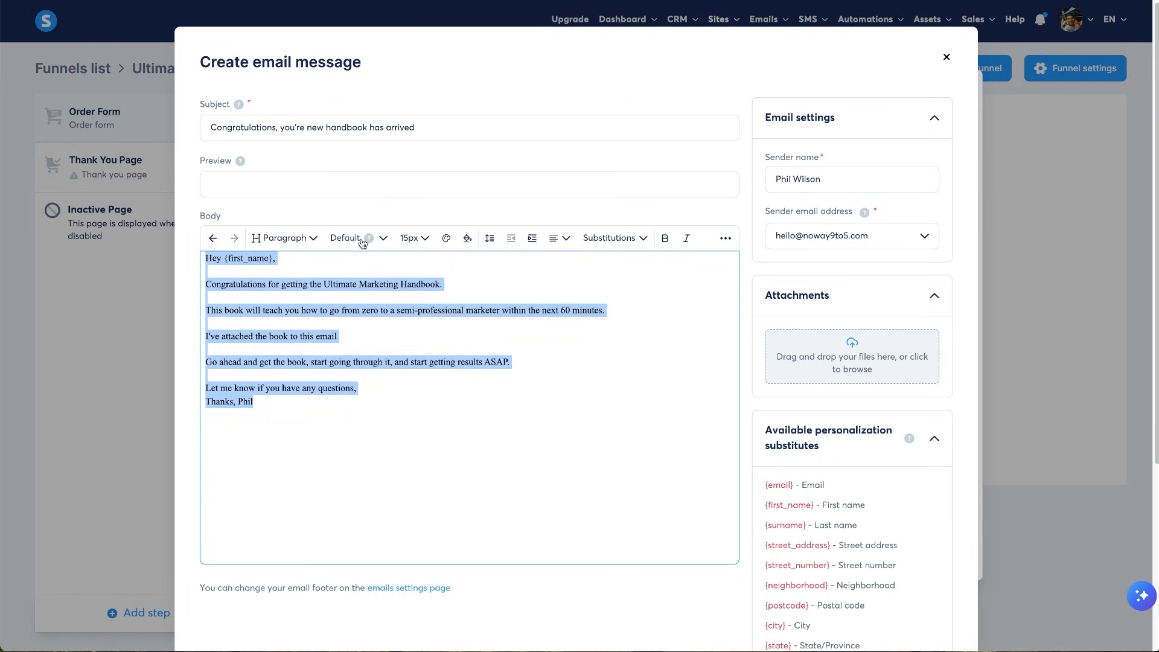
click(383, 238)
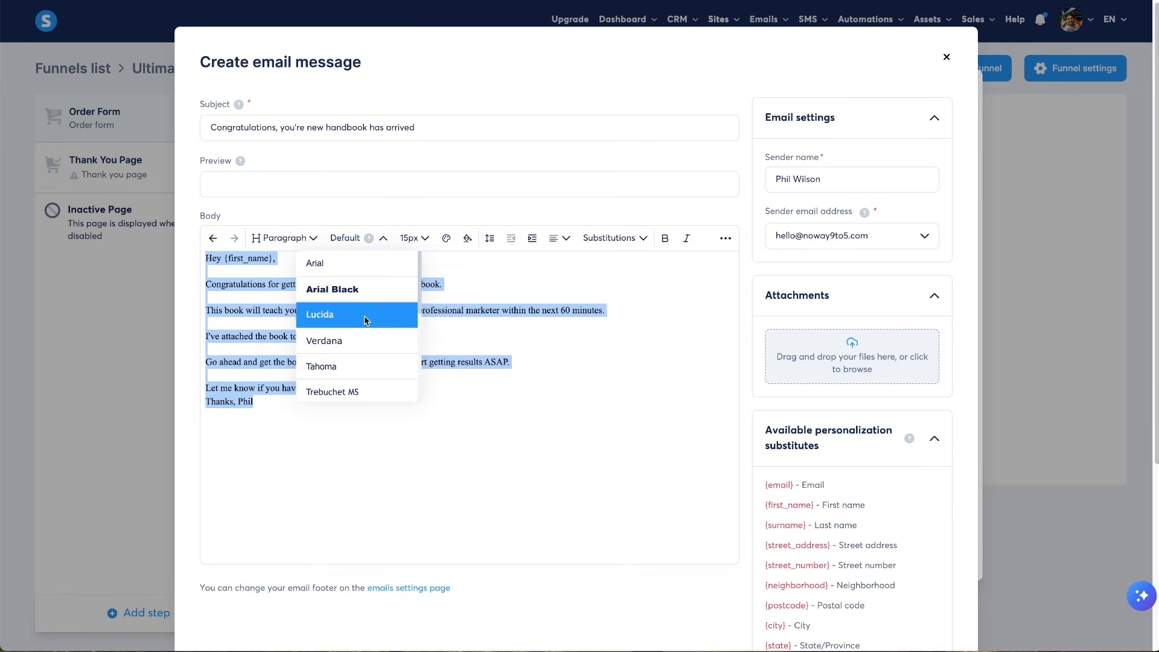
click(349, 340)
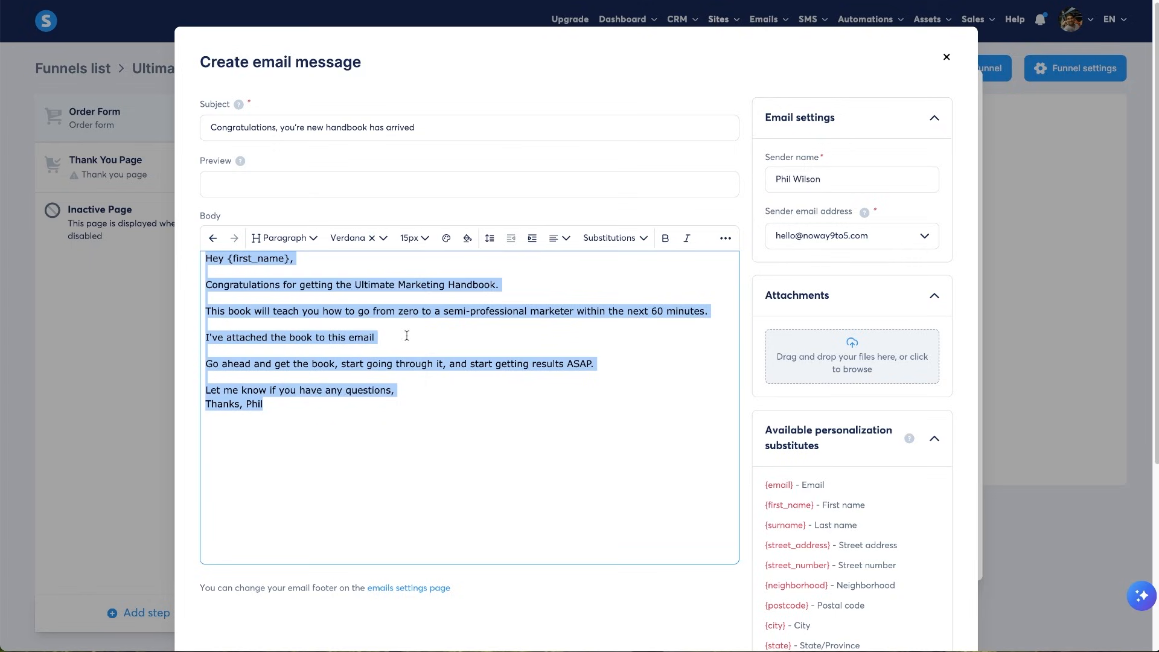
click(470, 473)
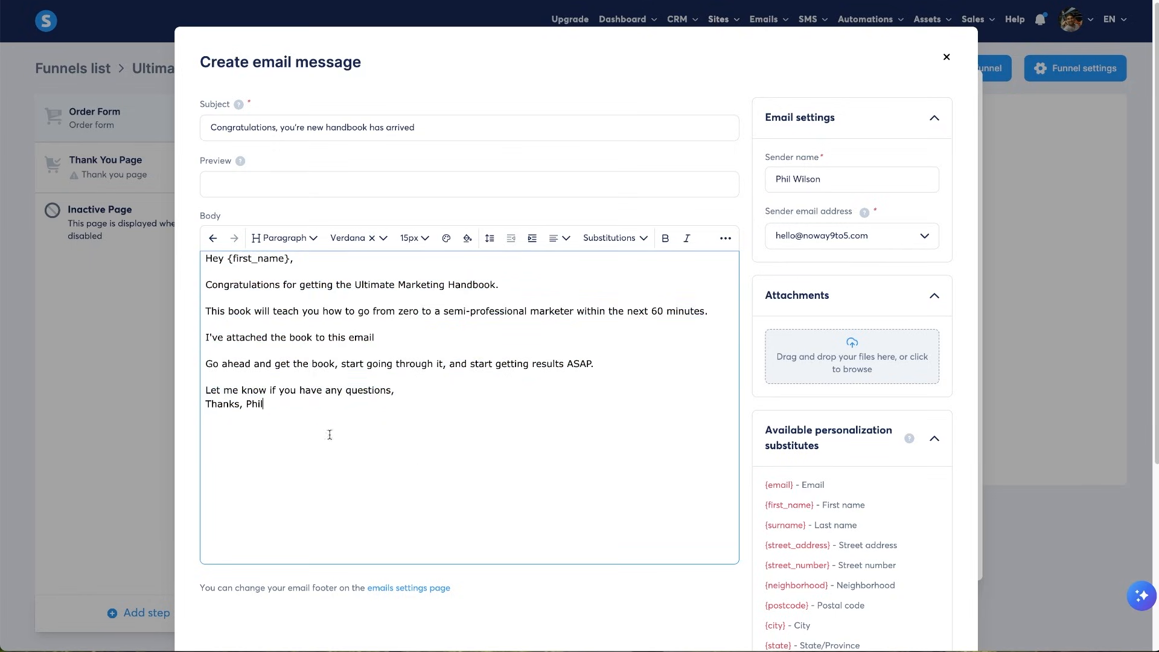
click(628, 240)
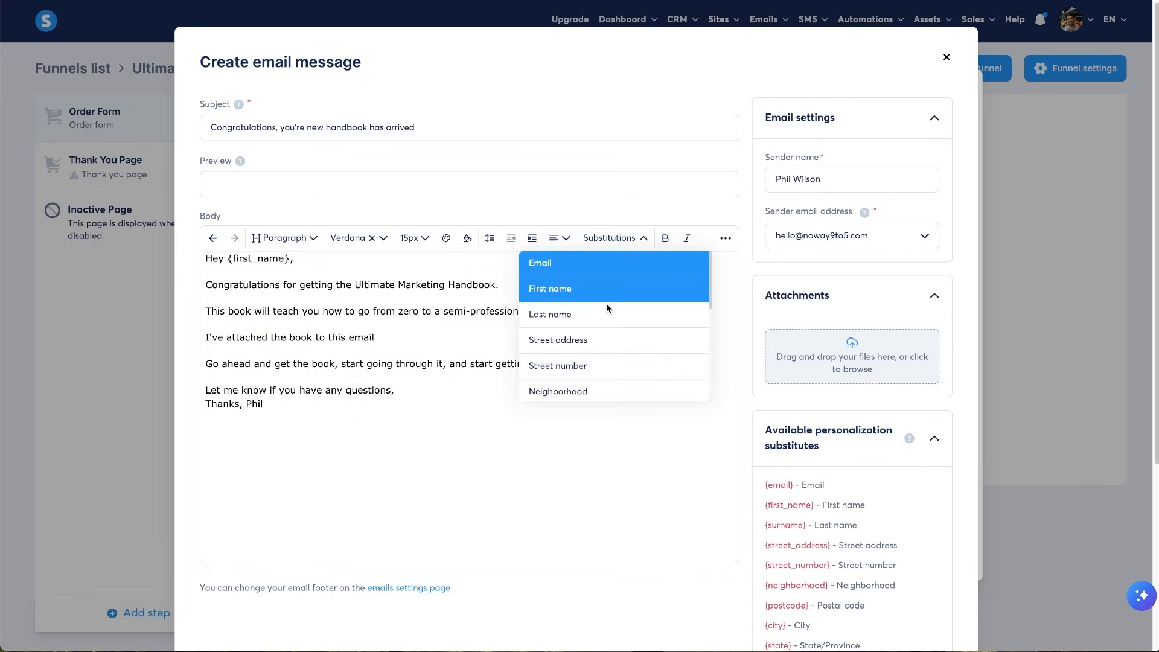
click(390, 409)
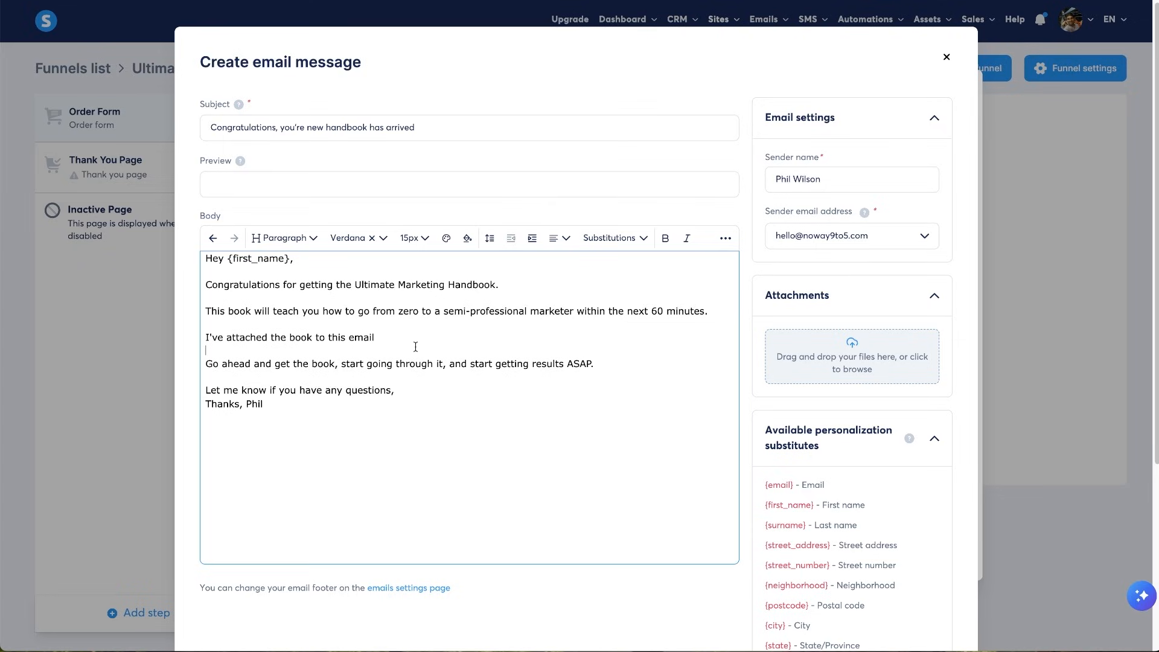
- Drag the downloaded Ultimate Marketing Handbook from the browser downloads onto the email's Attachments area
triple_click(283, 337)
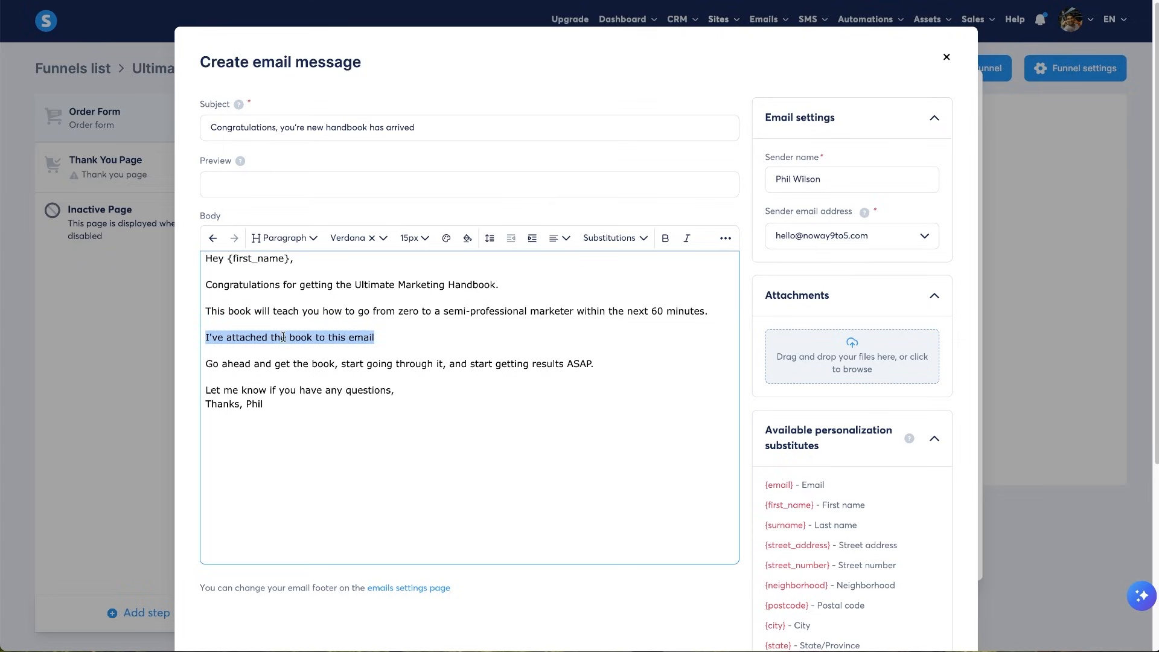
click(725, 238)
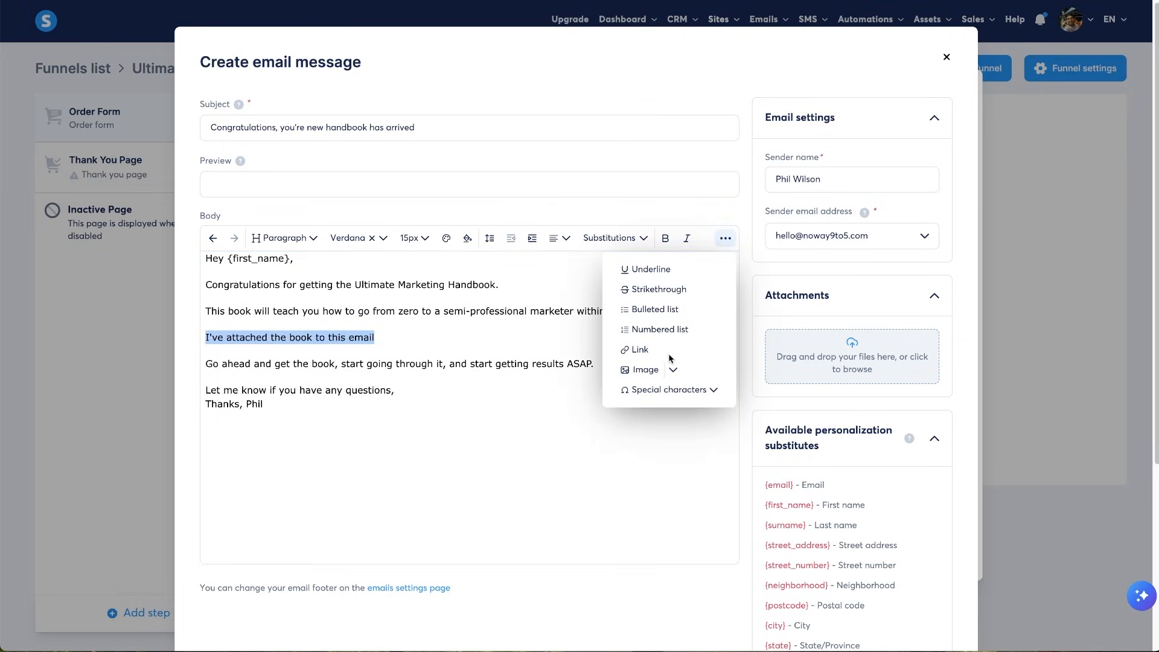
click(596, 457)
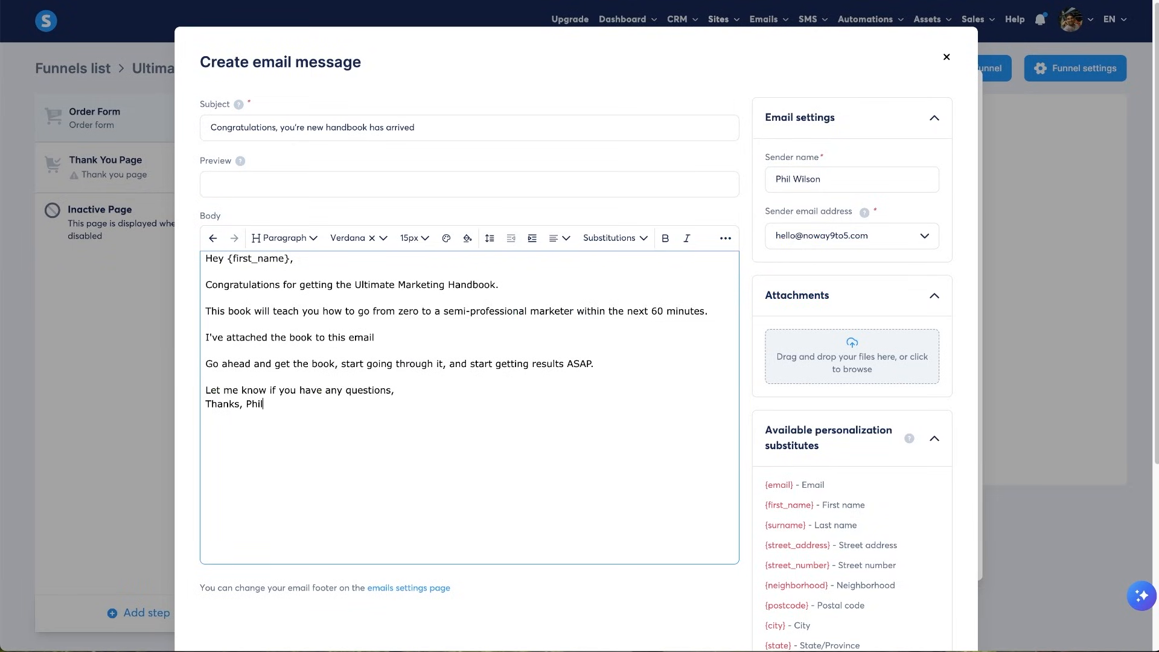
click(1080, 0)
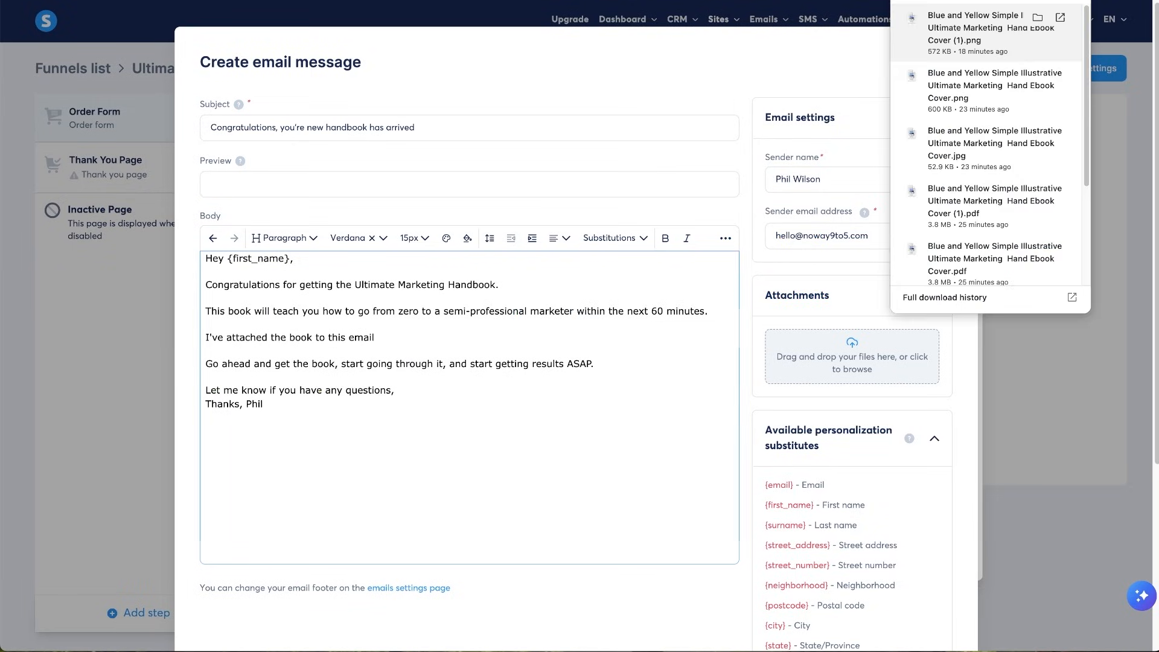
drag(796, 359, 806, 362)
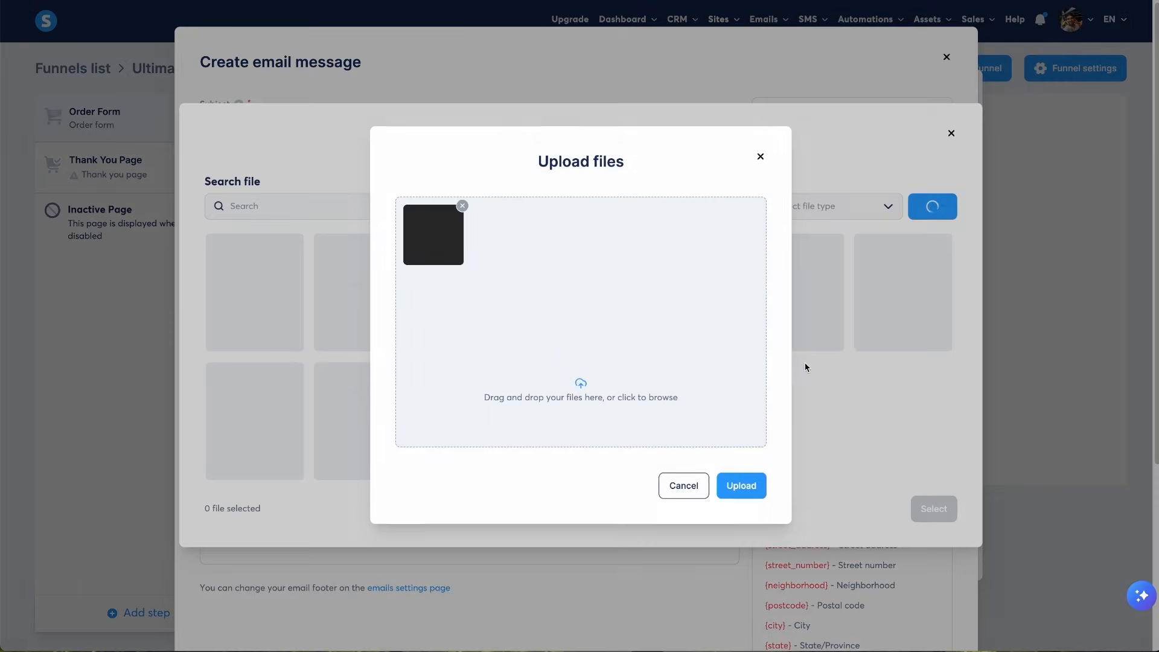
- Upload and select the handbook PDF as the attachment, then save the congratulations email
click(742, 484)
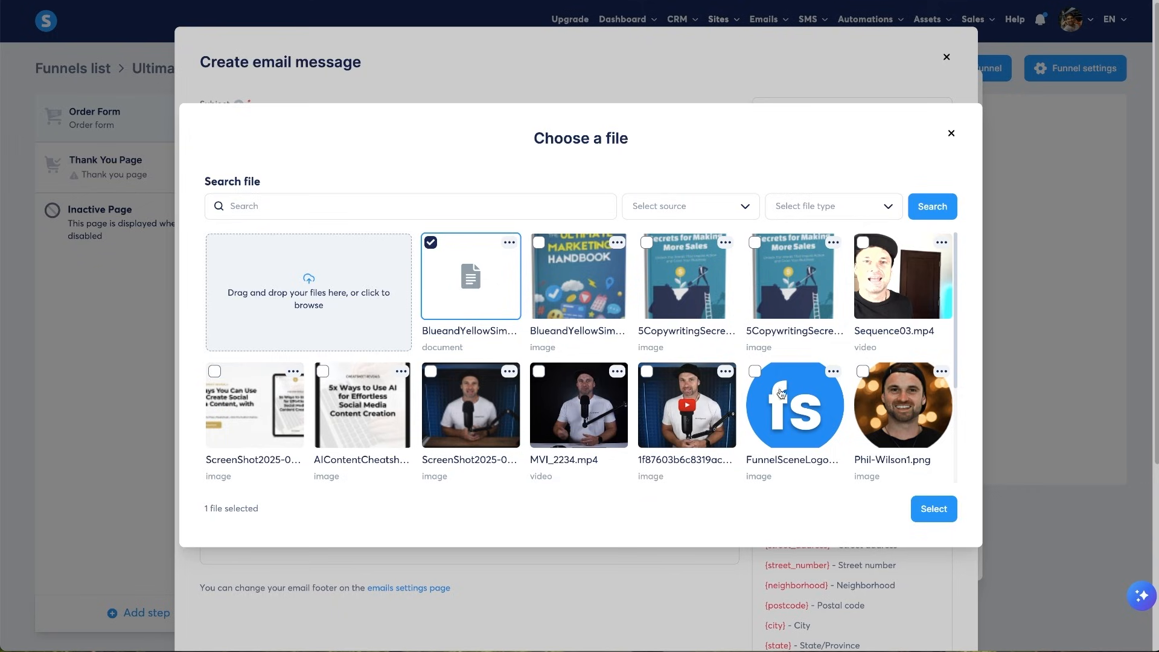
click(916, 506)
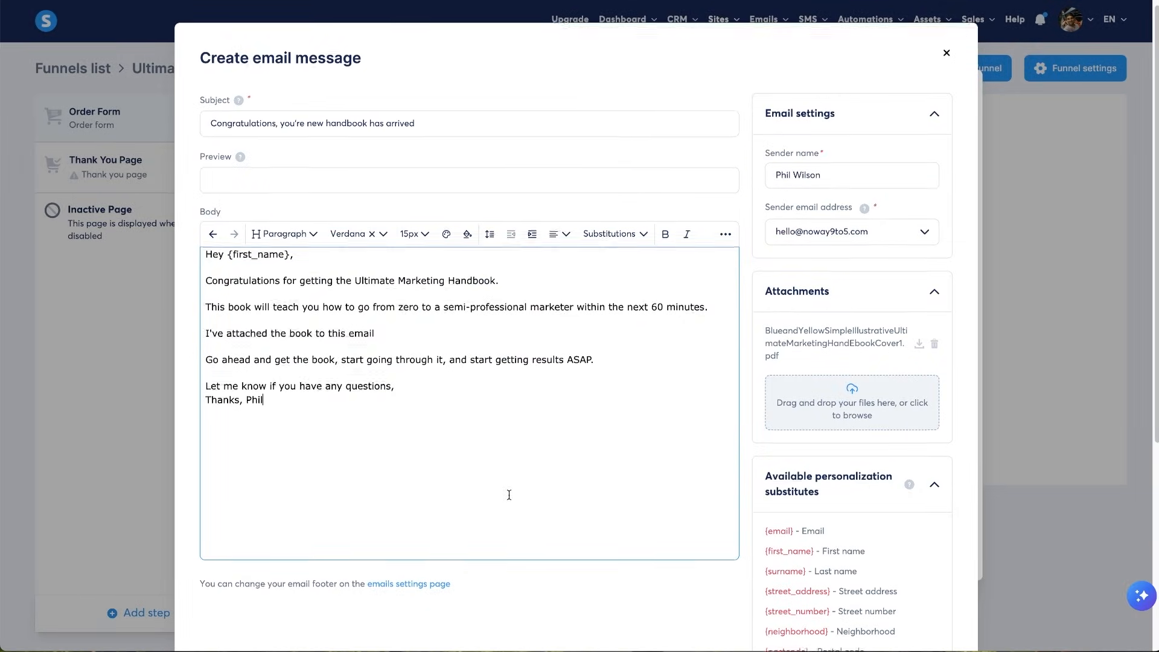
scroll(514, 492, down, 5)
click(574, 581)
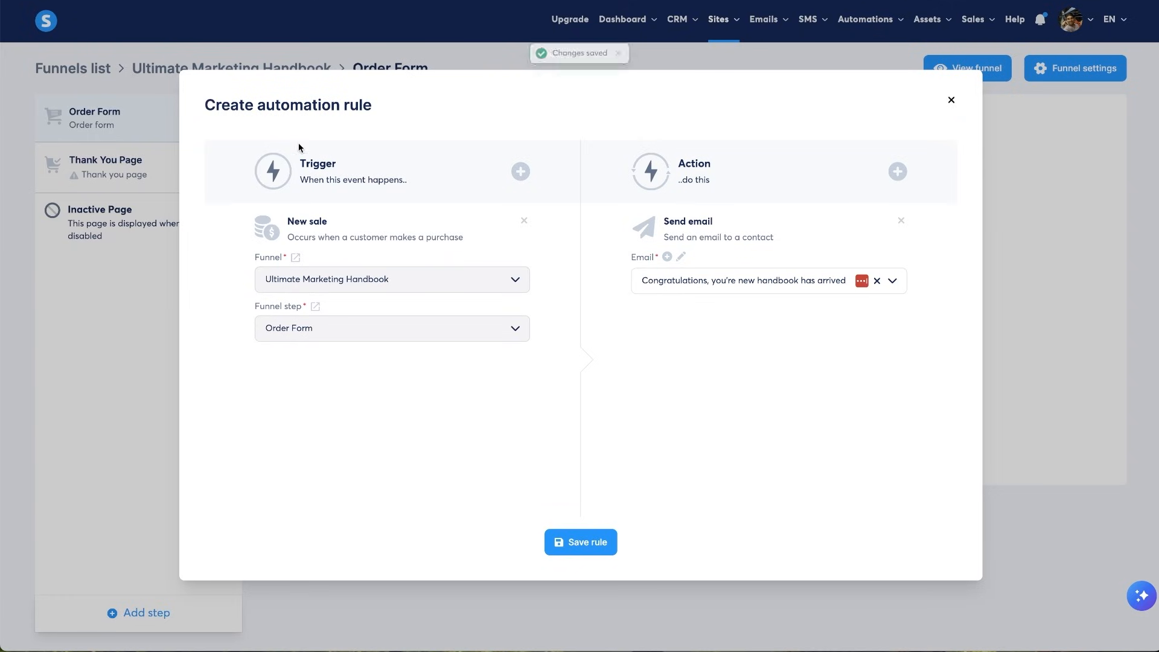
- Save the new-sale rule, review the Order Form configuration, and open the page for editing
click(603, 543)
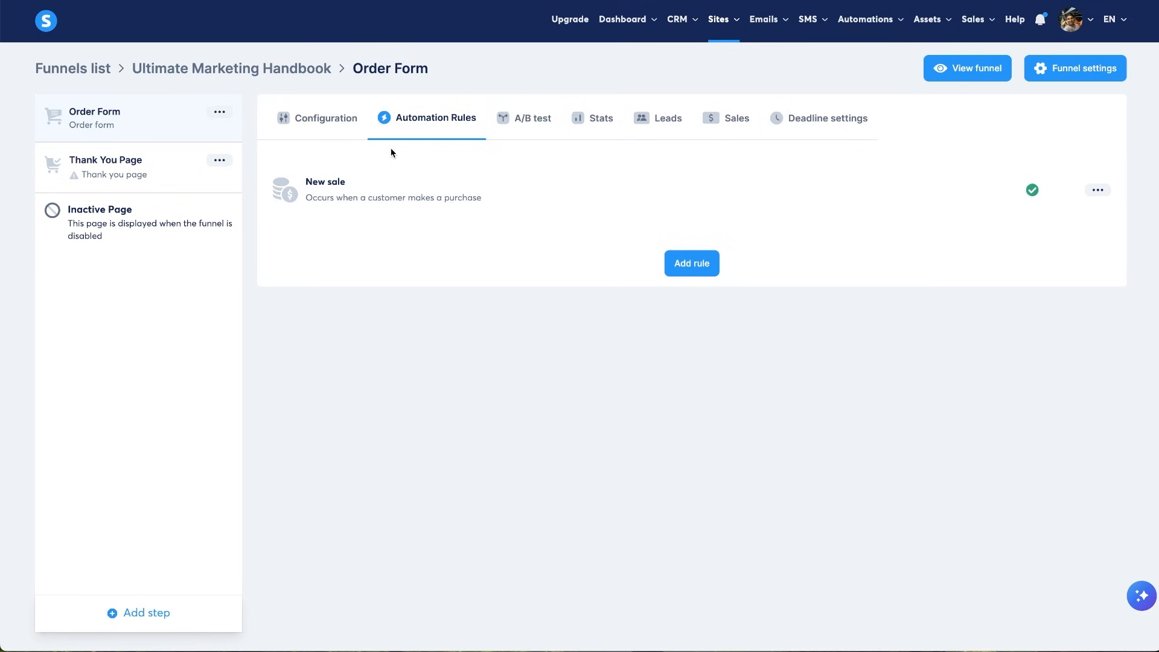
click(328, 117)
scroll(703, 395, down, 5)
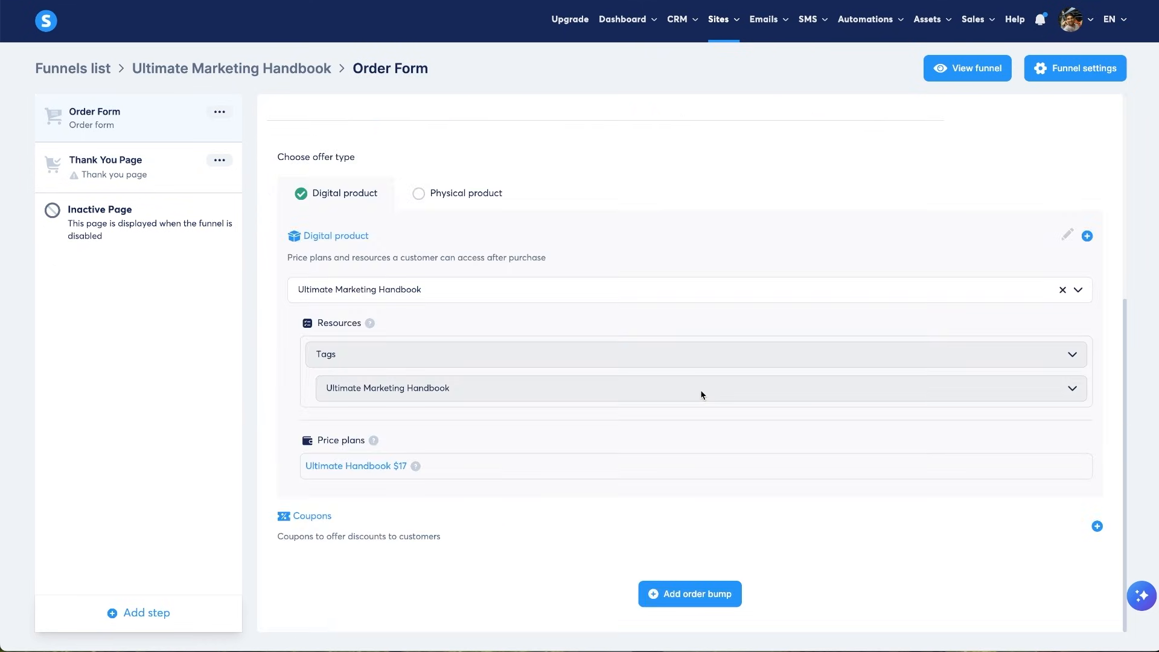
scroll(744, 376, up, 5)
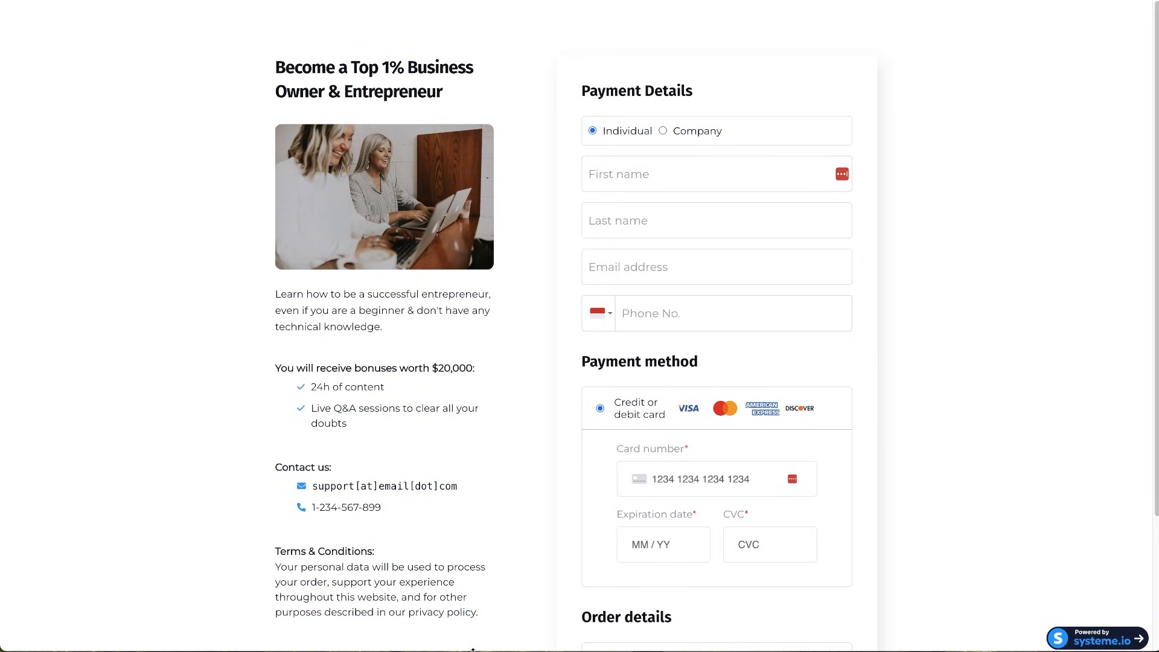
scroll(719, 428, down, 3)
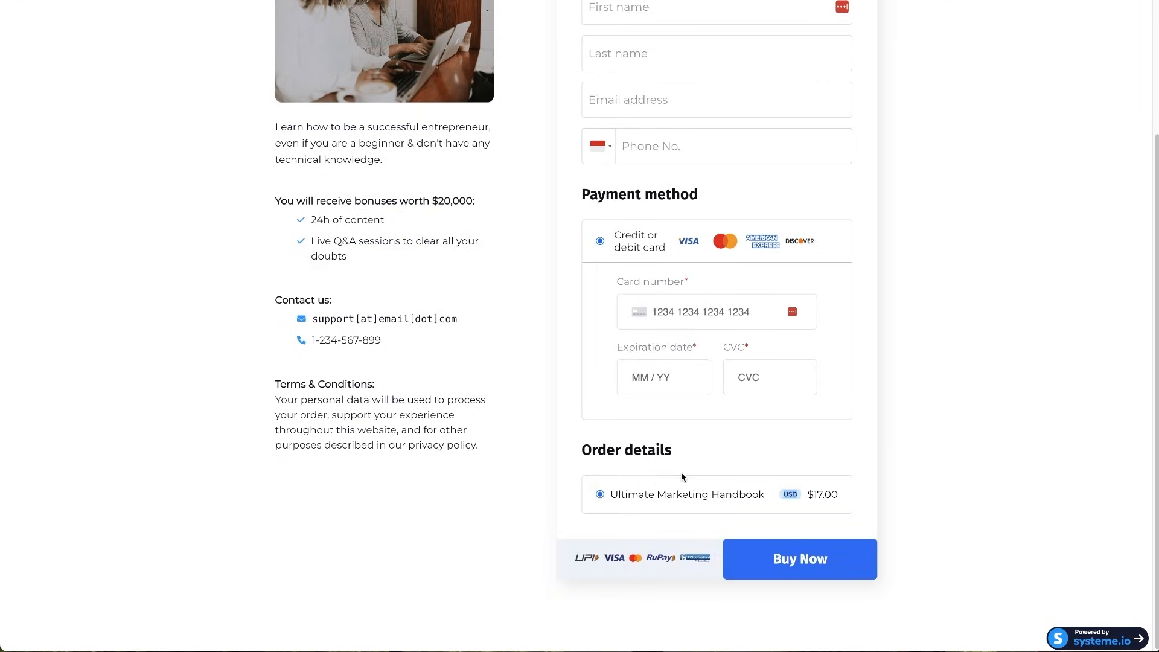
scroll(681, 476, up, 3)
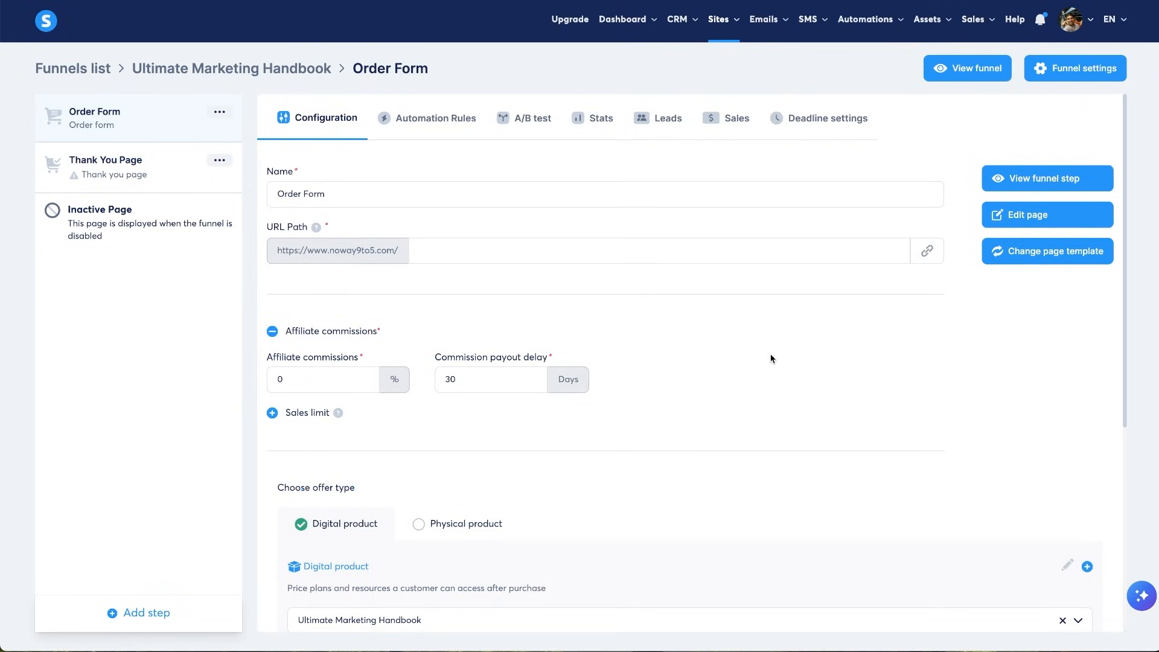
scroll(735, 404, down, 6)
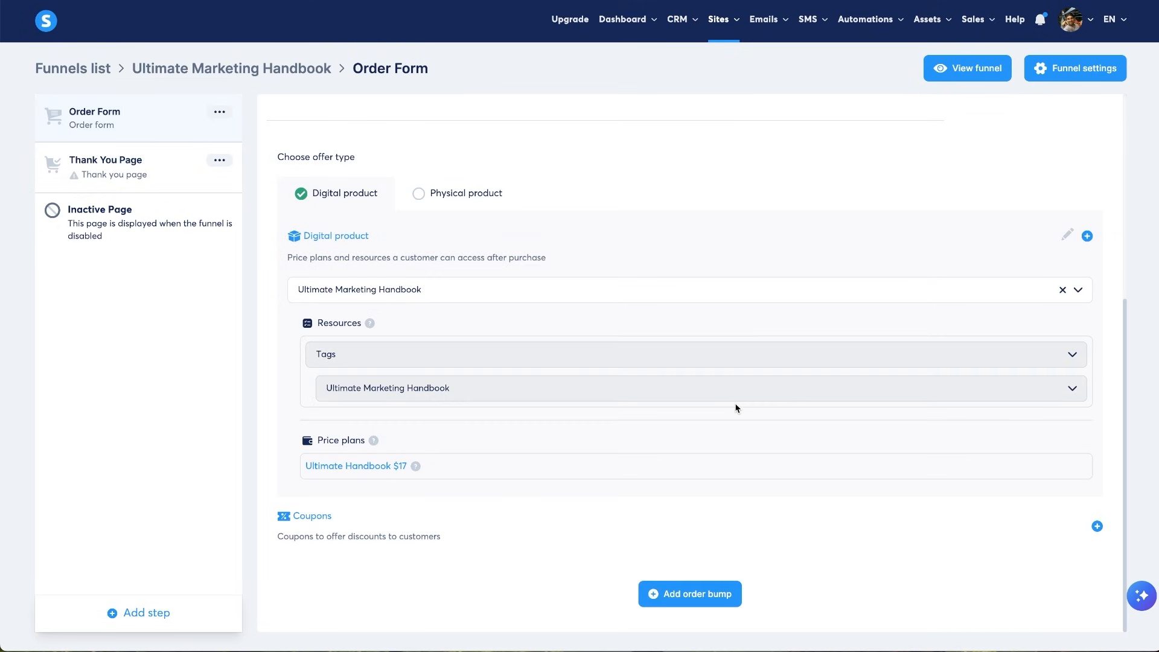
scroll(737, 408, up, 6)
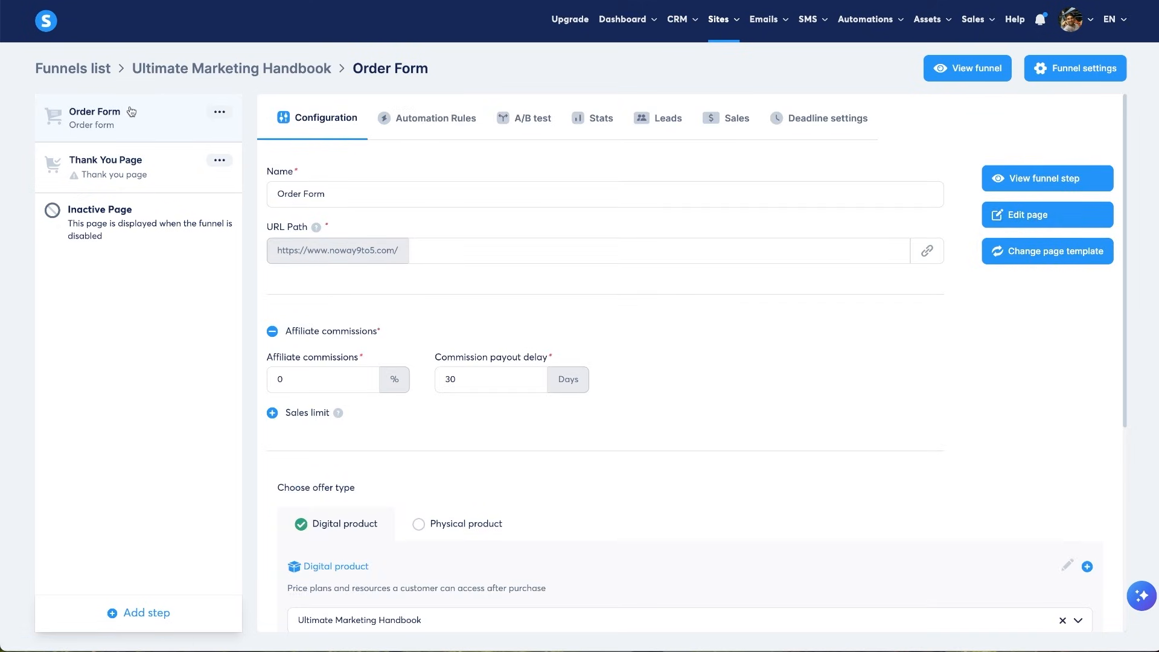
click(1070, 221)
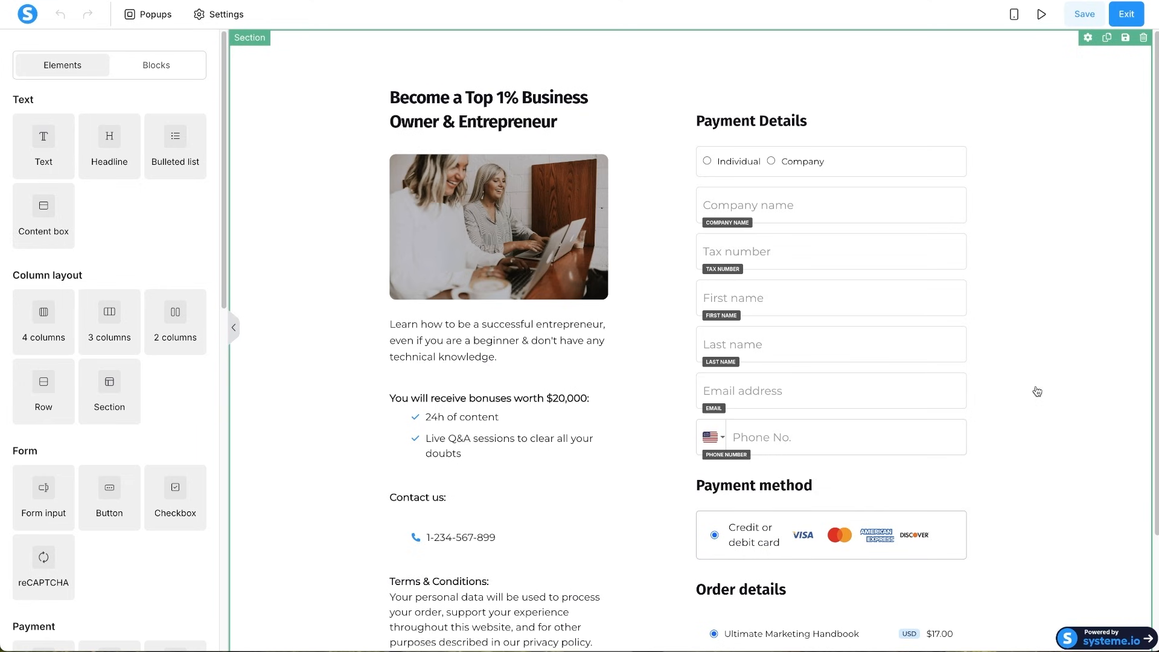
- Replace the order page headline with 'Learn How To Master Digital Marketing in 60 Minutes'
scroll(1026, 424, down, 2)
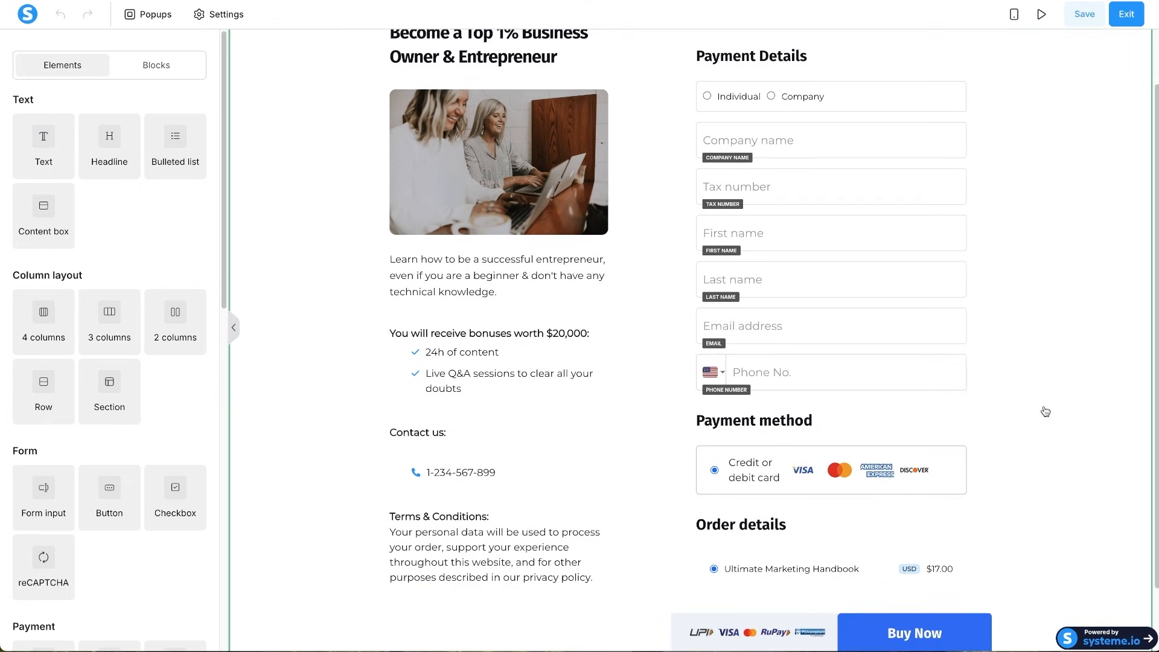
scroll(1036, 349, up, 2)
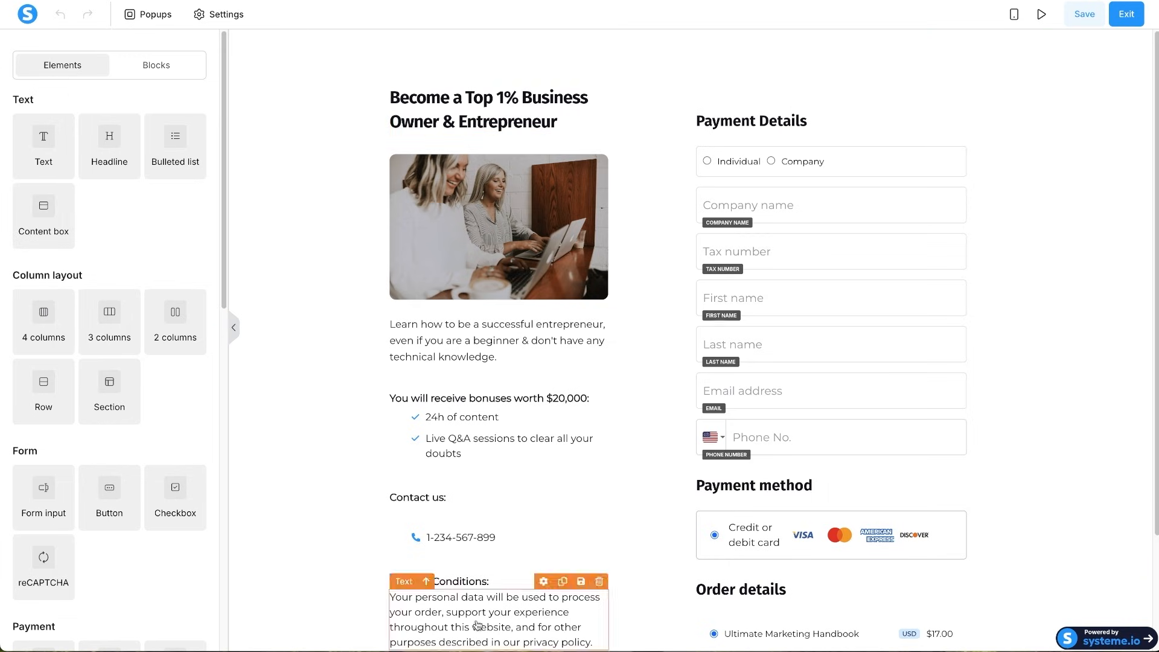
click(502, 120)
triple_click(503, 120)
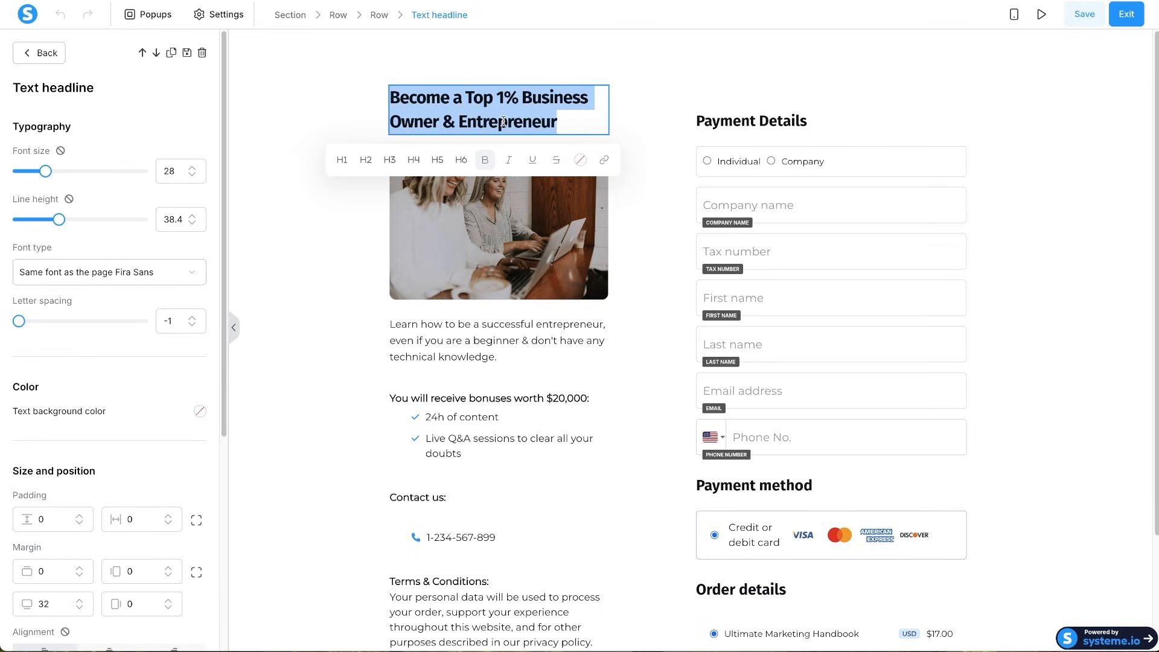
text(Le)
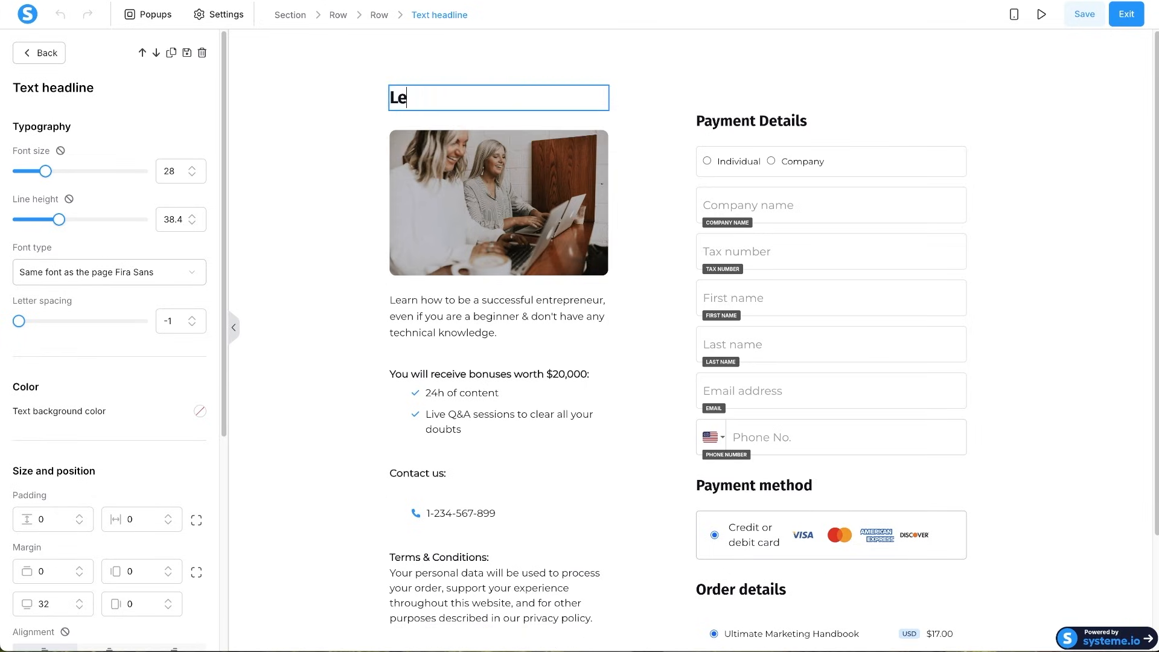
text(arn How To Ma)
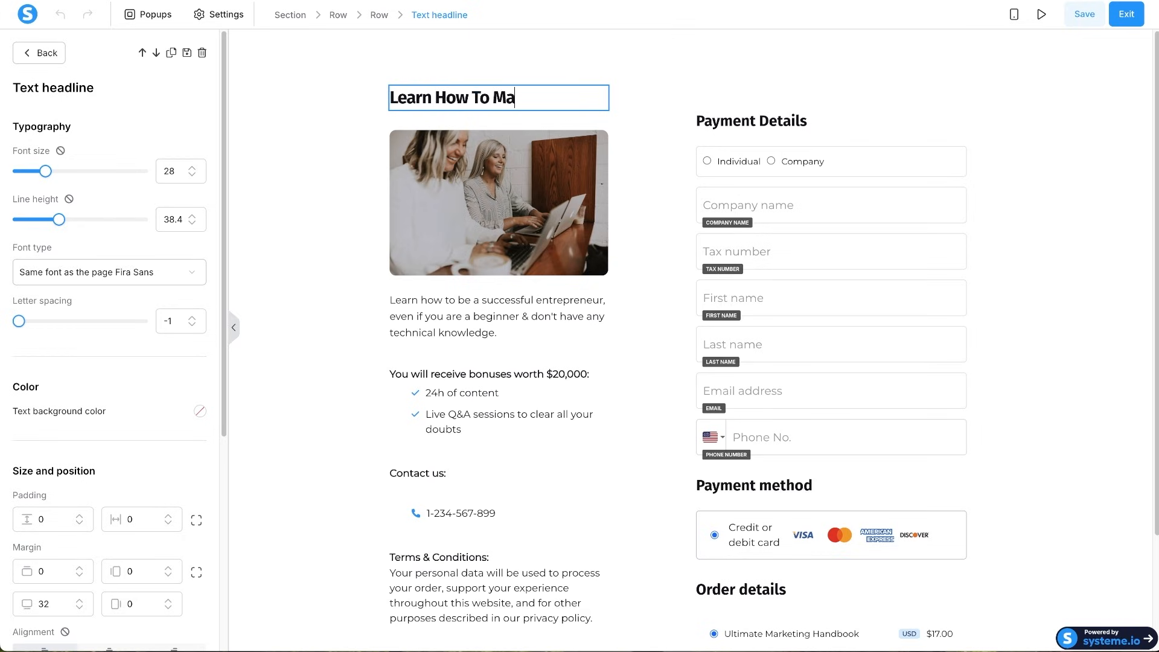
text(ster Digital Marketing in 50)
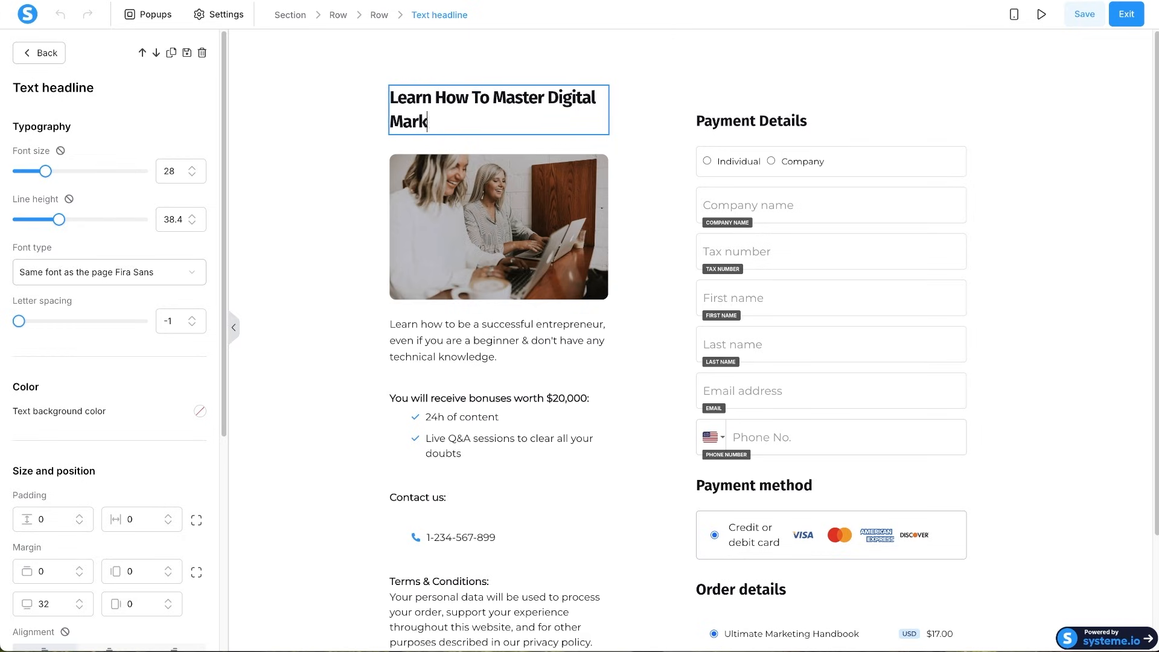
key(BackSpace)
key(BackSpace)
text(60 minu)
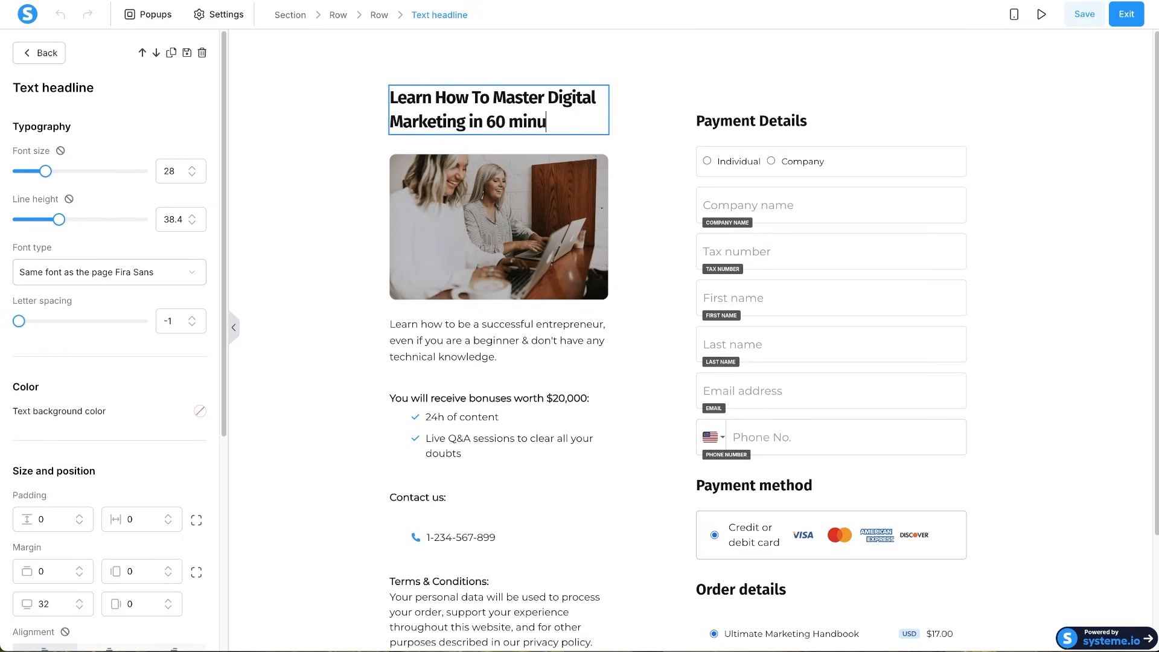
key(BackSpace)
key(BackSpace)
key(BackSpace)
key(BackSpace)
text(Minutes)
click(497, 188)
click(499, 186)
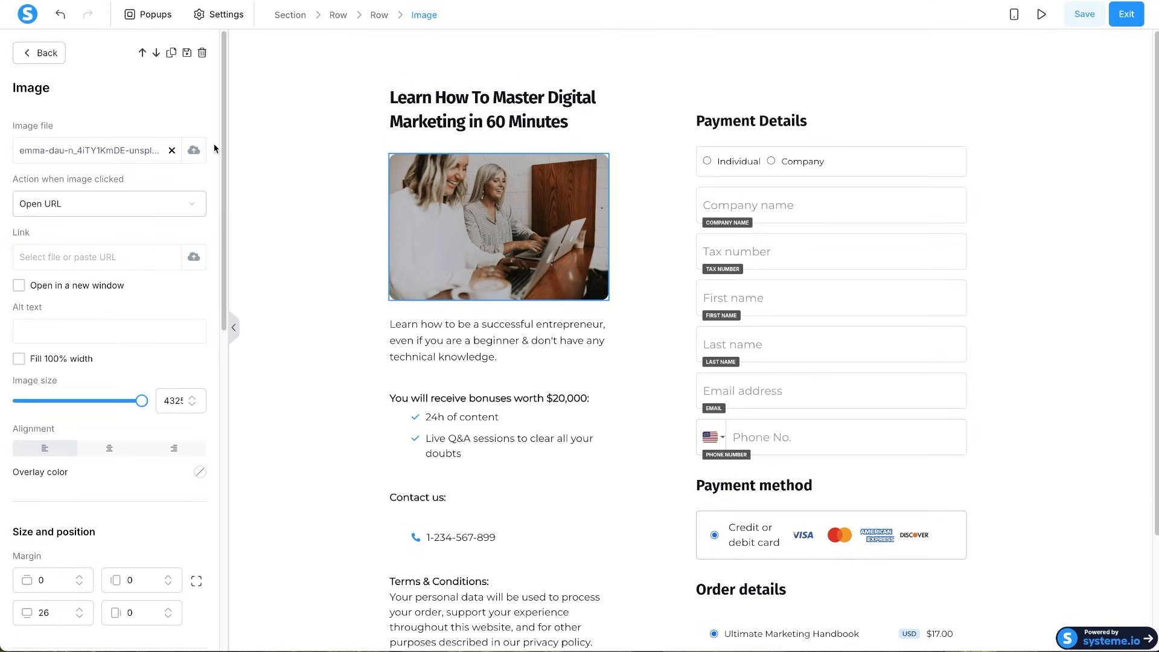
- Replace the photo with the previously uploaded handbook cover image
click(194, 152)
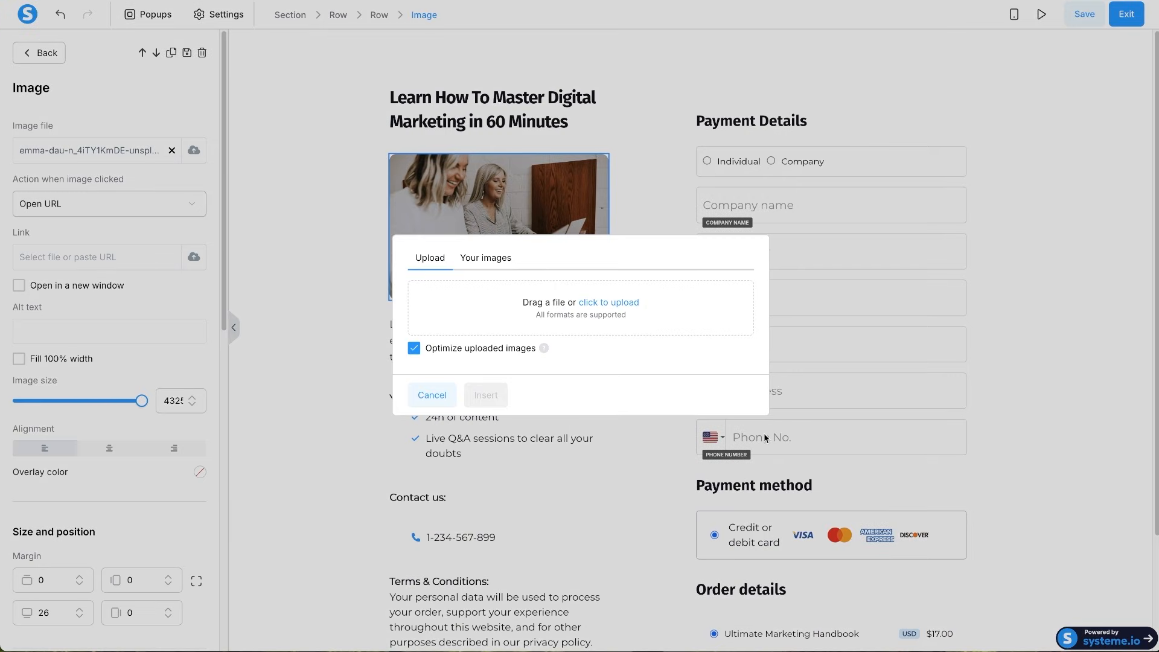
click(482, 259)
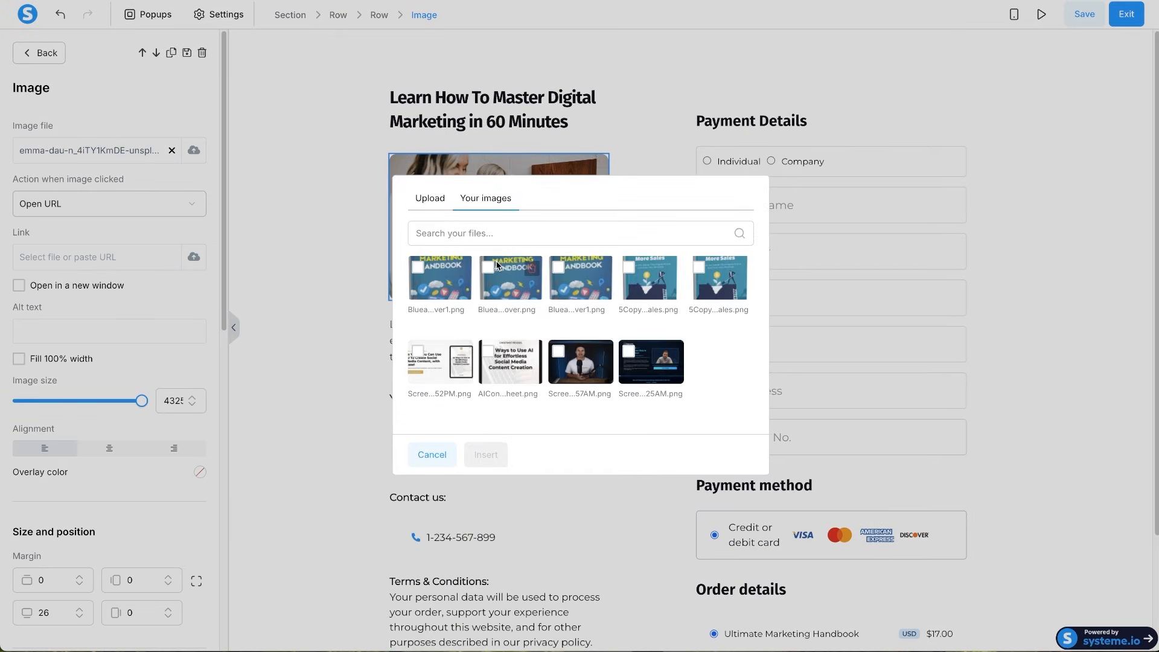
click(420, 276)
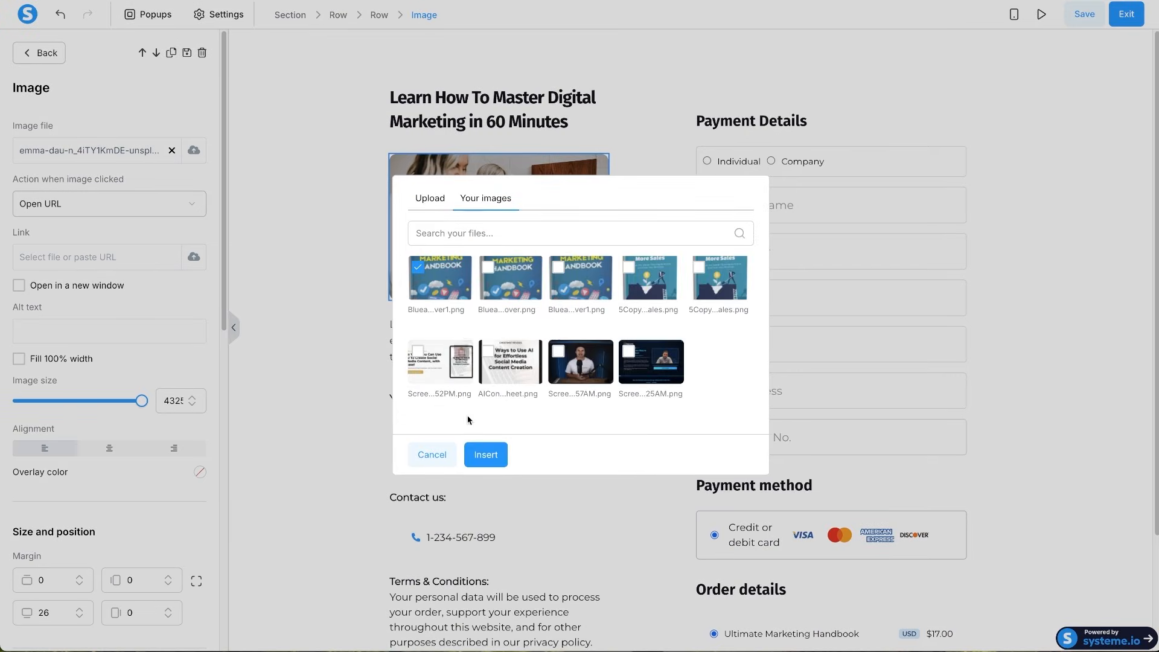
click(492, 455)
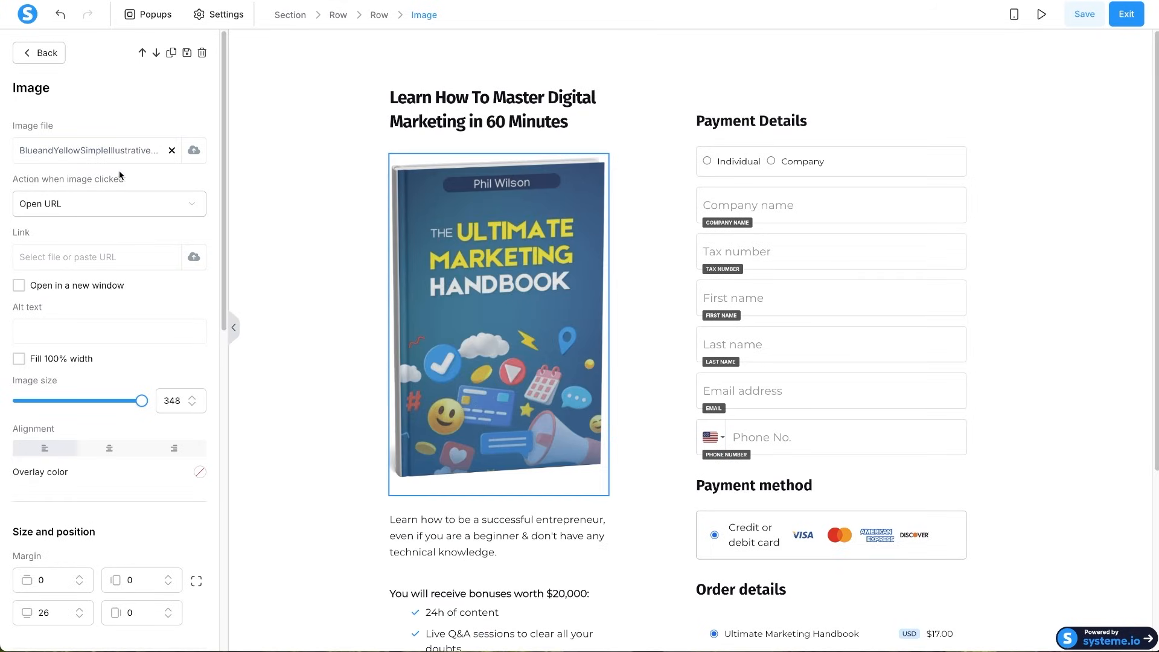
- Shrink the cover image to 262 and centre it in its frame
drag(141, 401, 111, 401)
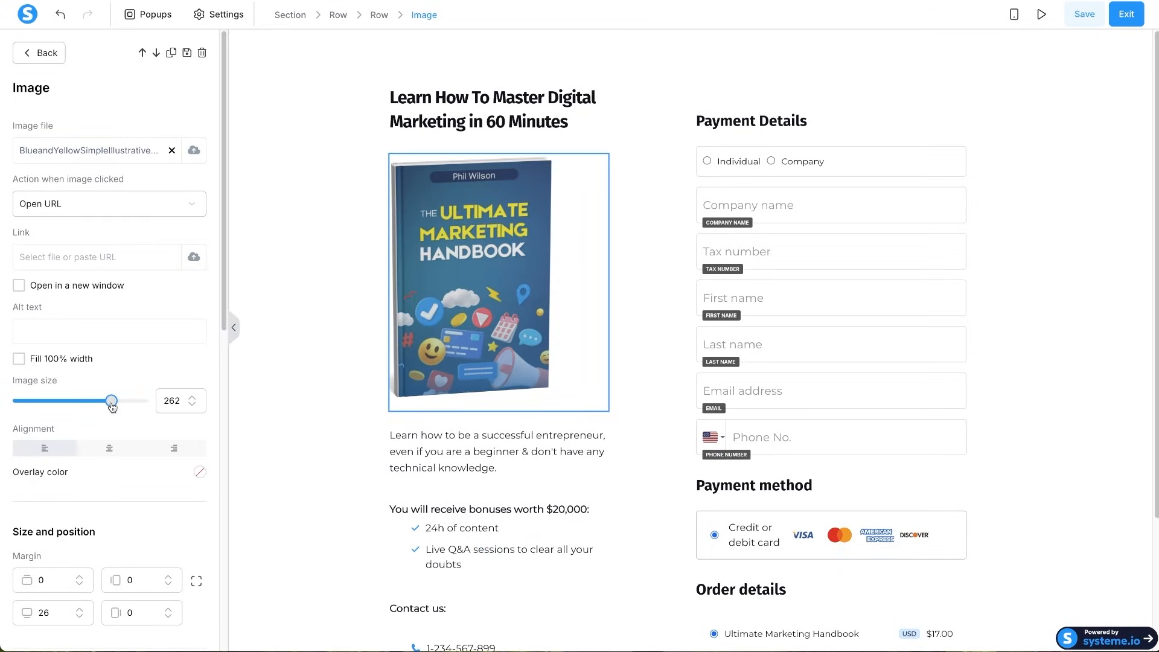
click(113, 452)
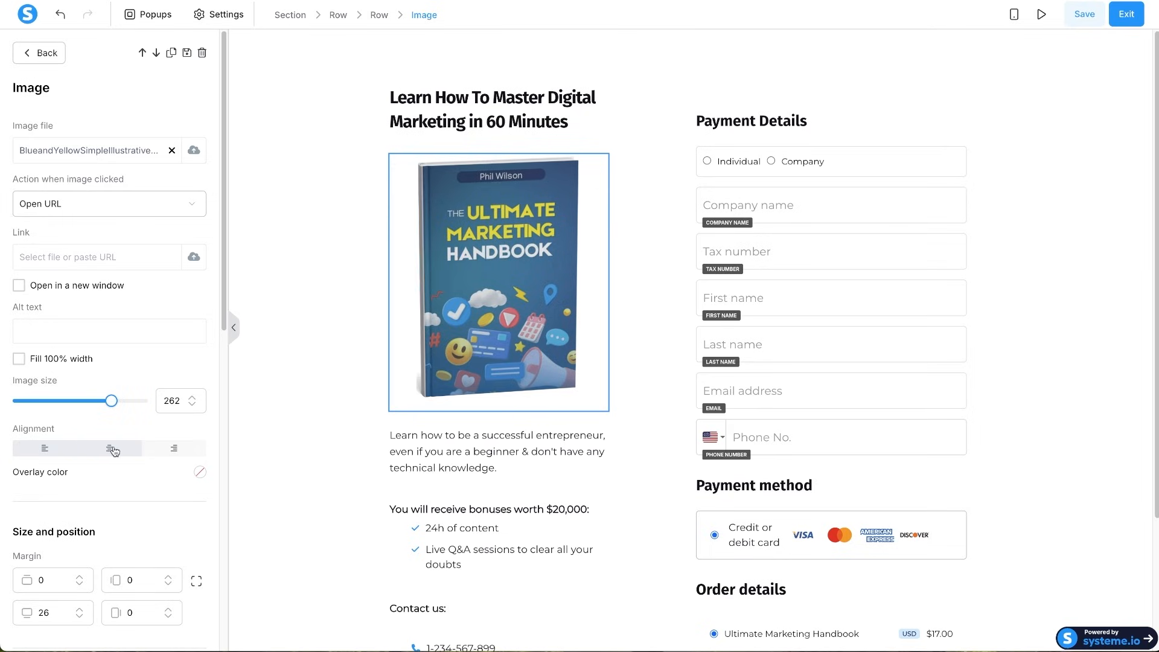
click(130, 453)
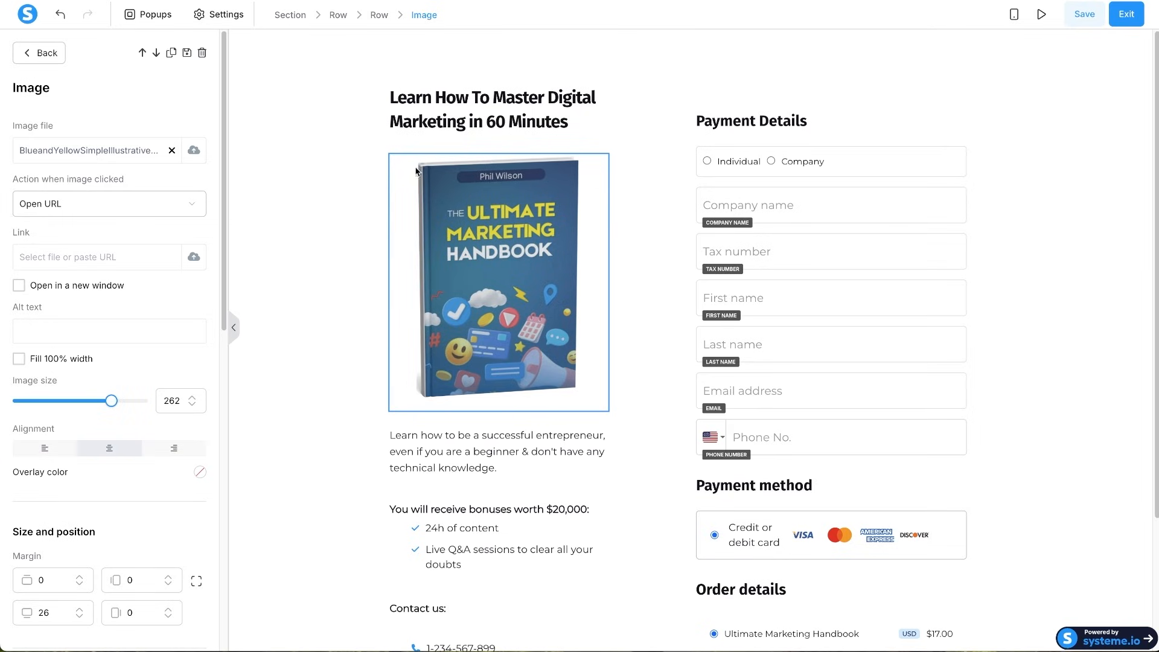
click(486, 111)
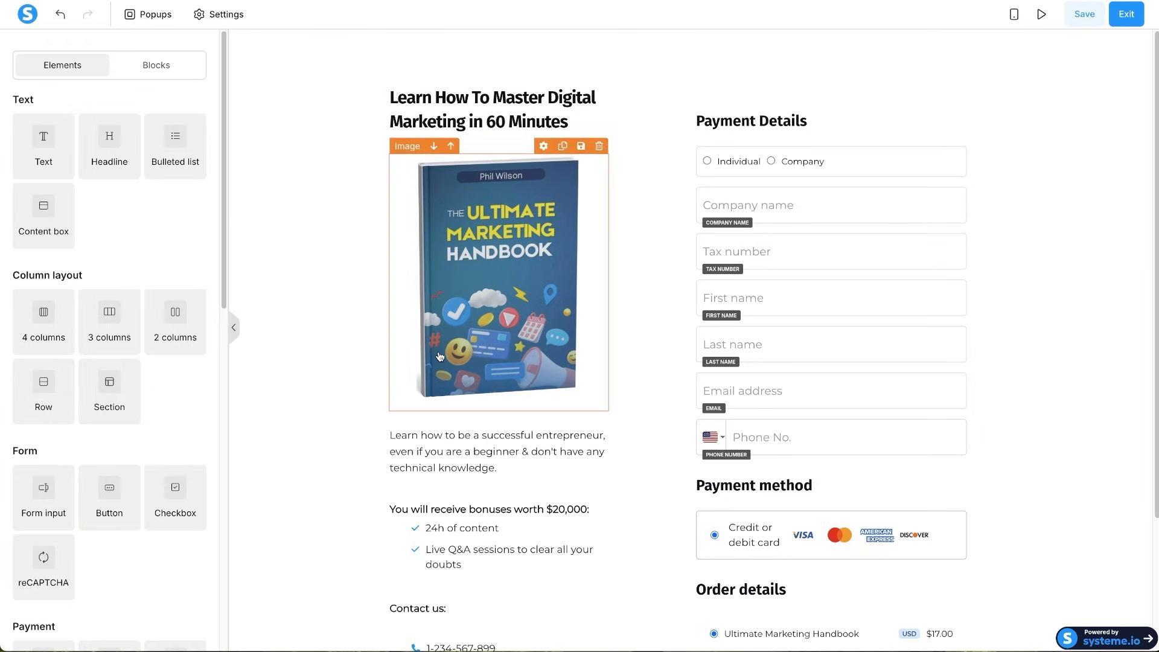
- Edit the access bullet list, adding and then removing a stray extra bullet
scroll(461, 464, down, 3)
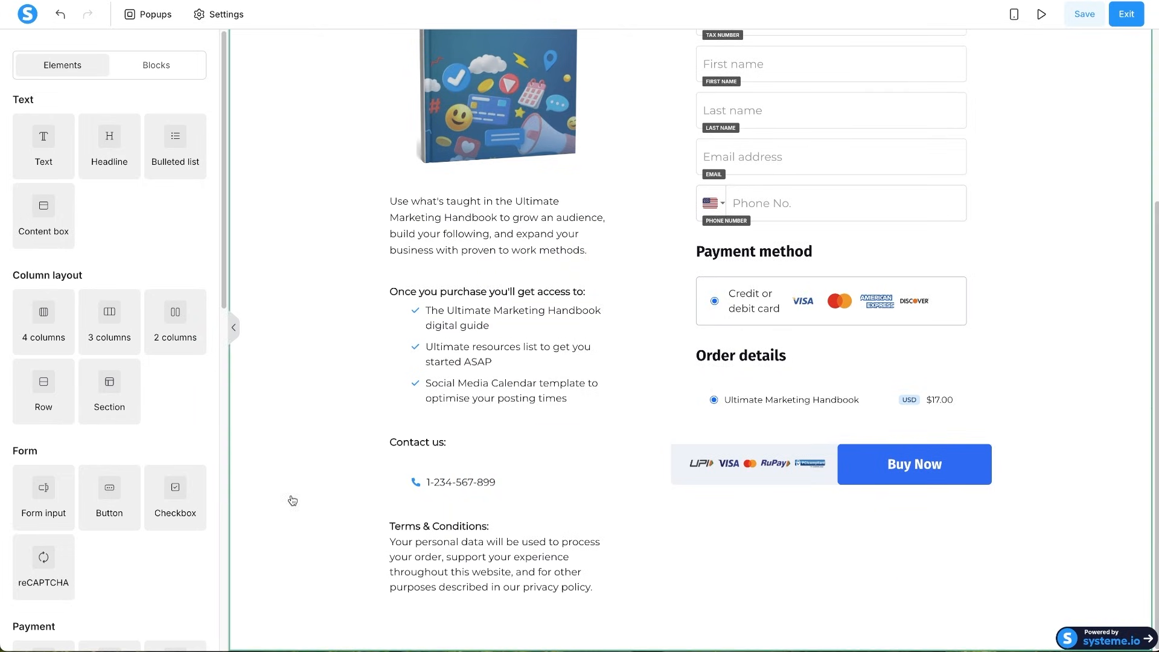
click(562, 402)
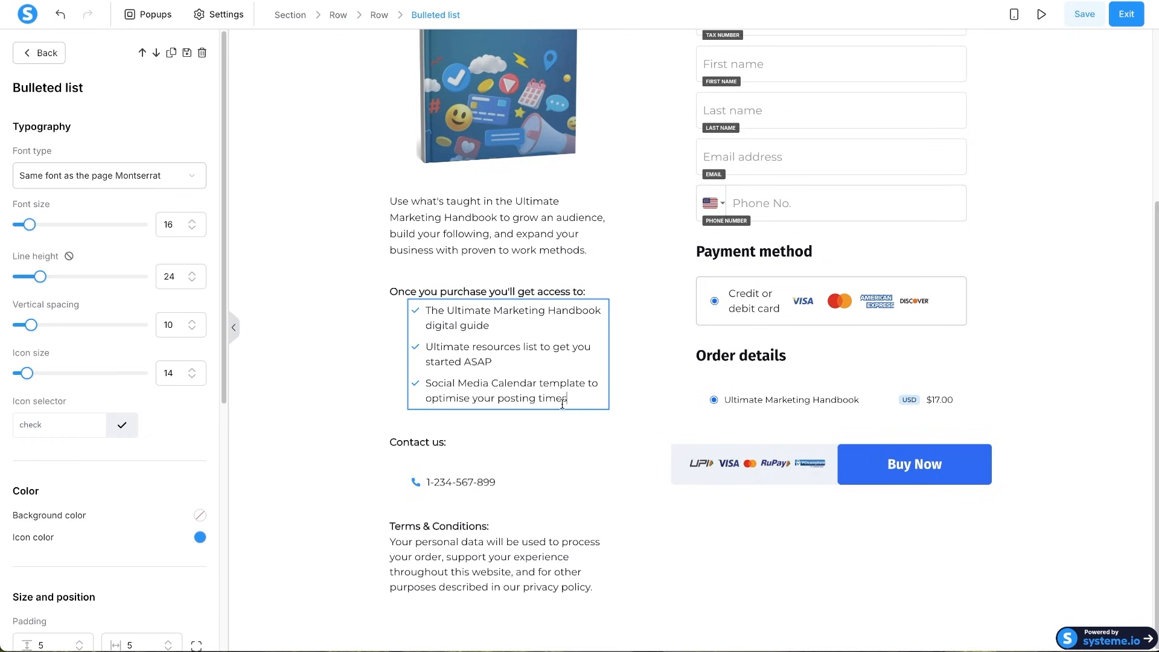
key(Return)
text(lksdlkmf)
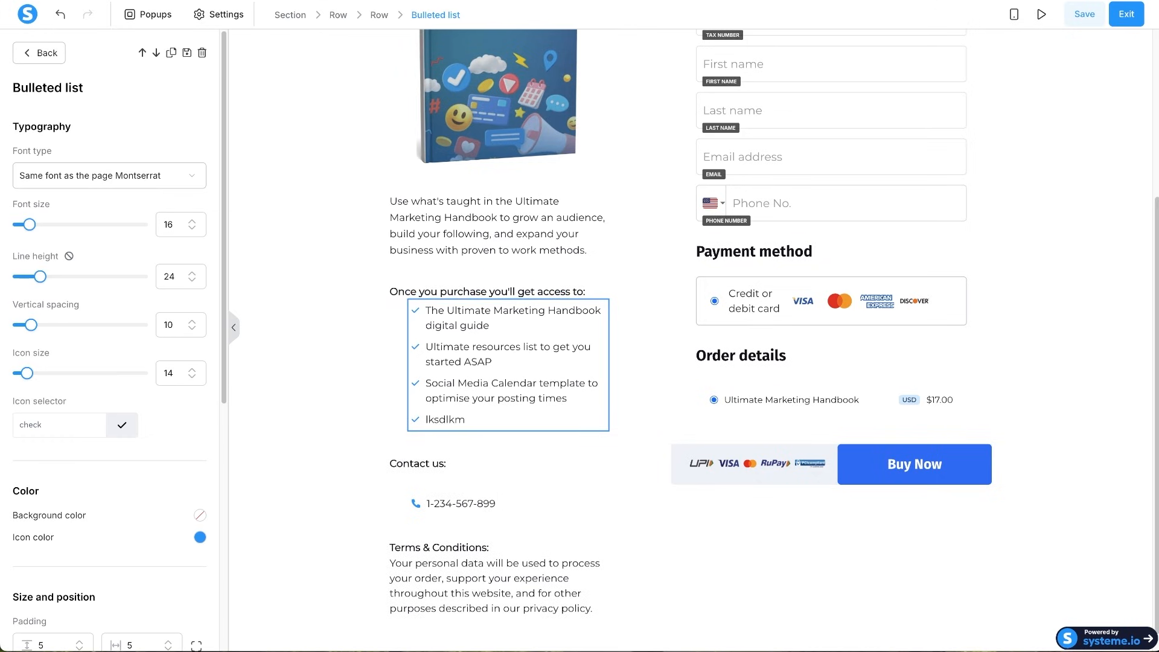
key(BackSpace)
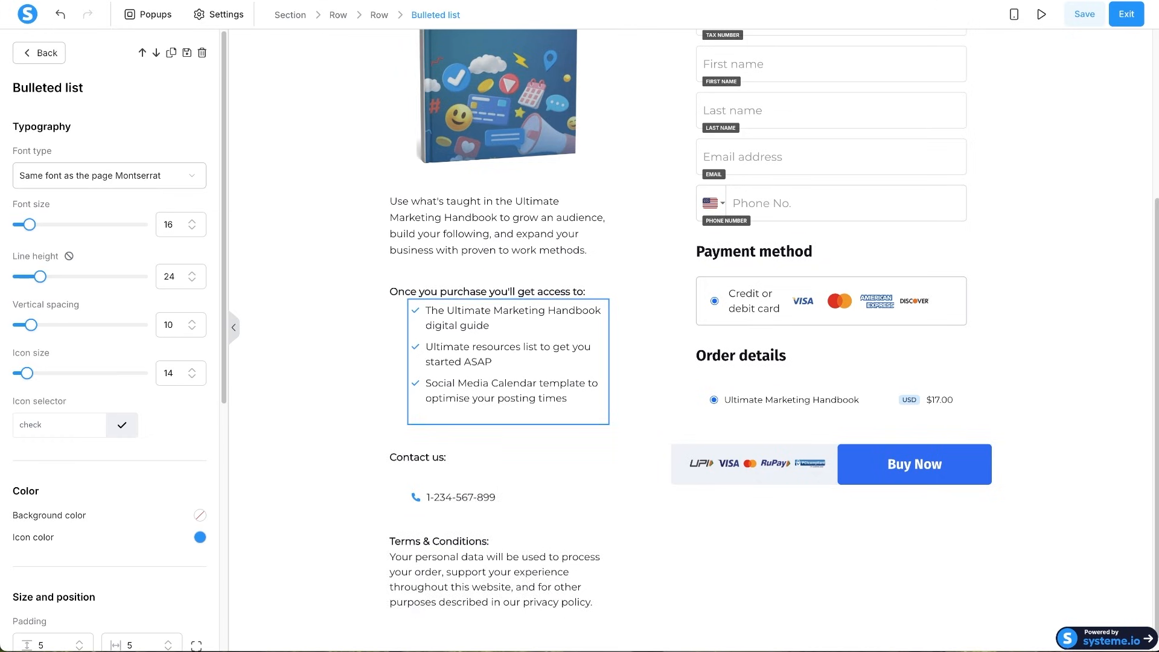
key(BackSpace)
click(533, 433)
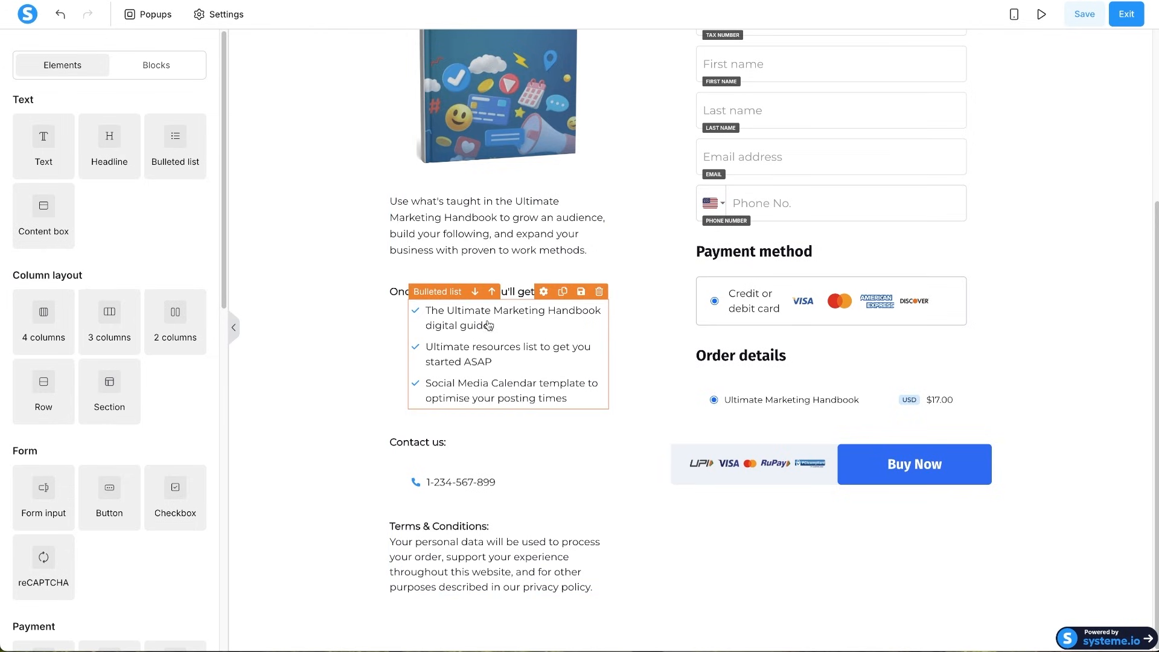
click(460, 364)
- Delete the empty lists under Contact us and the phone number item
click(416, 444)
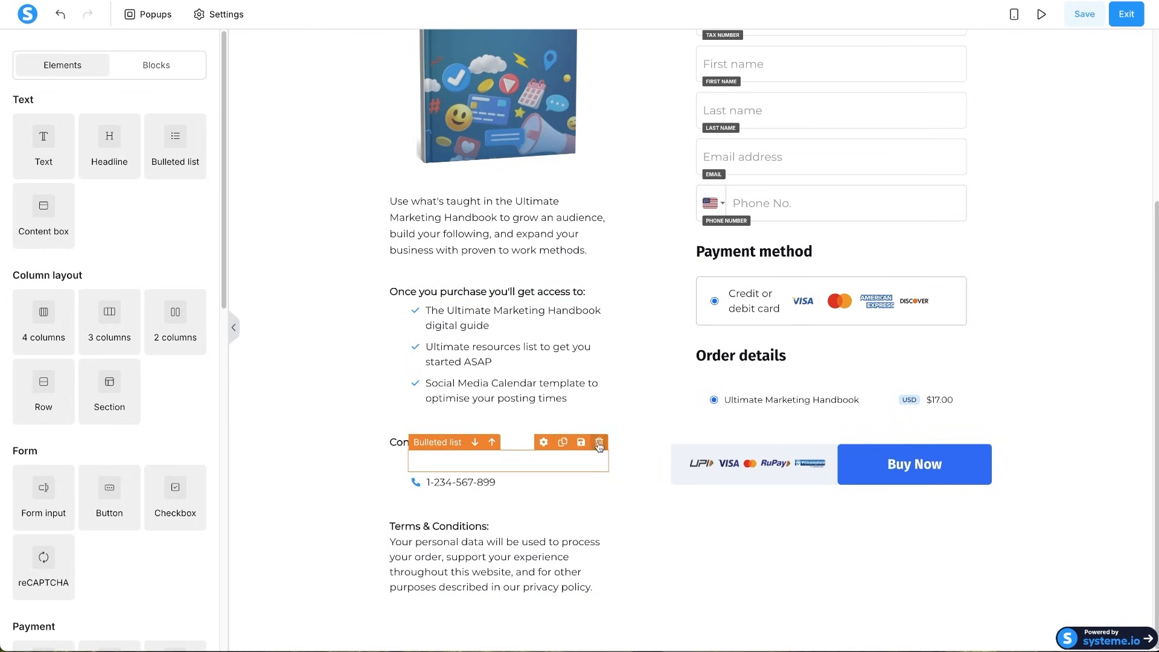
click(599, 444)
click(700, 47)
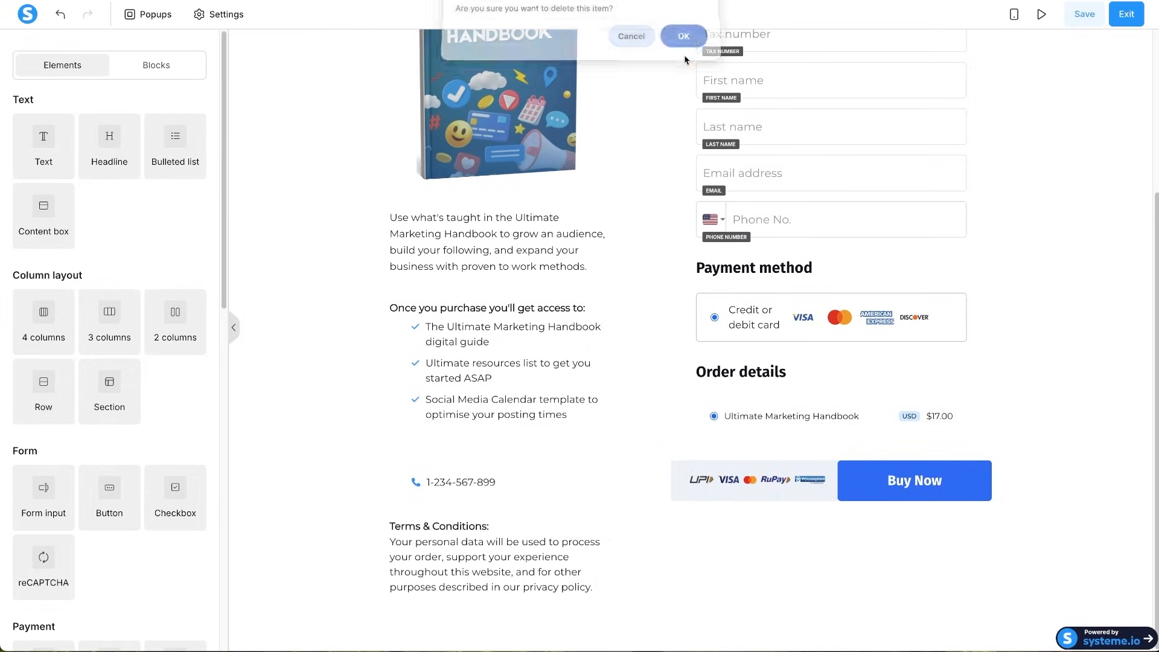
click(599, 463)
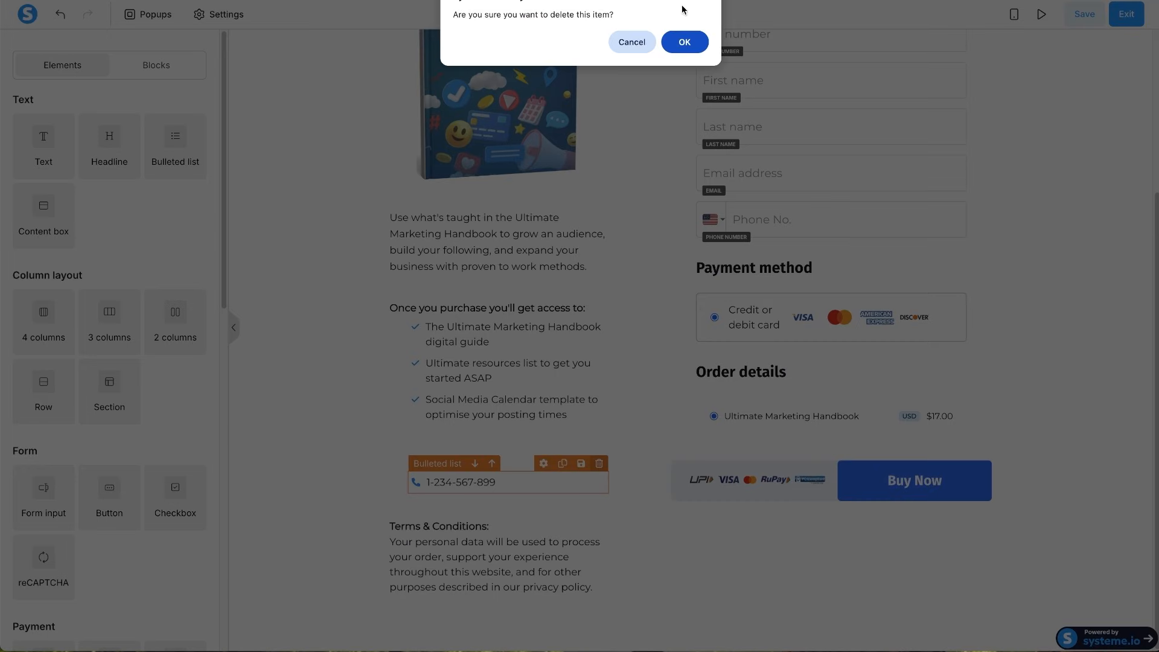
click(685, 40)
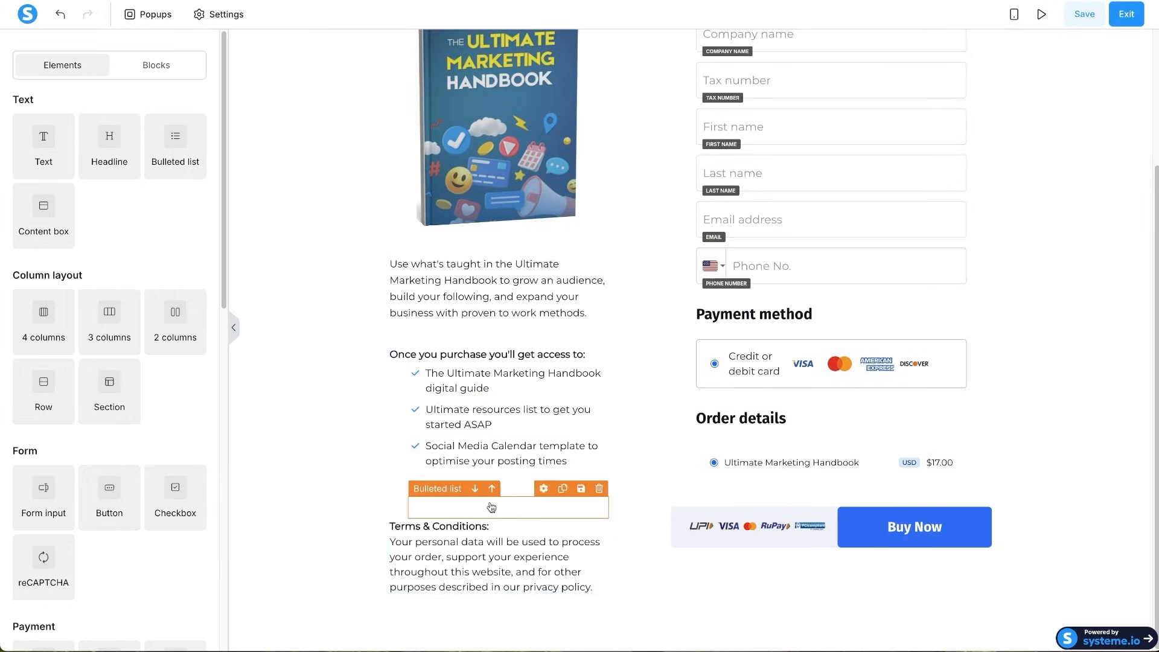
click(599, 489)
click(683, 53)
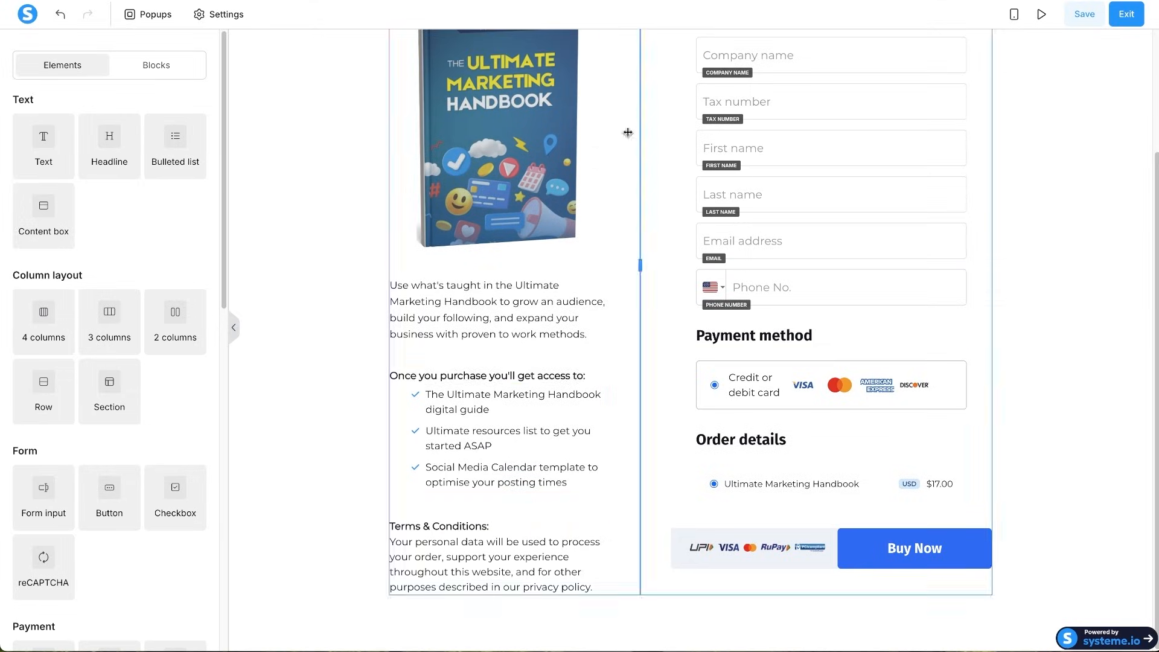
- Increase the top margin of the access bullet list
click(497, 451)
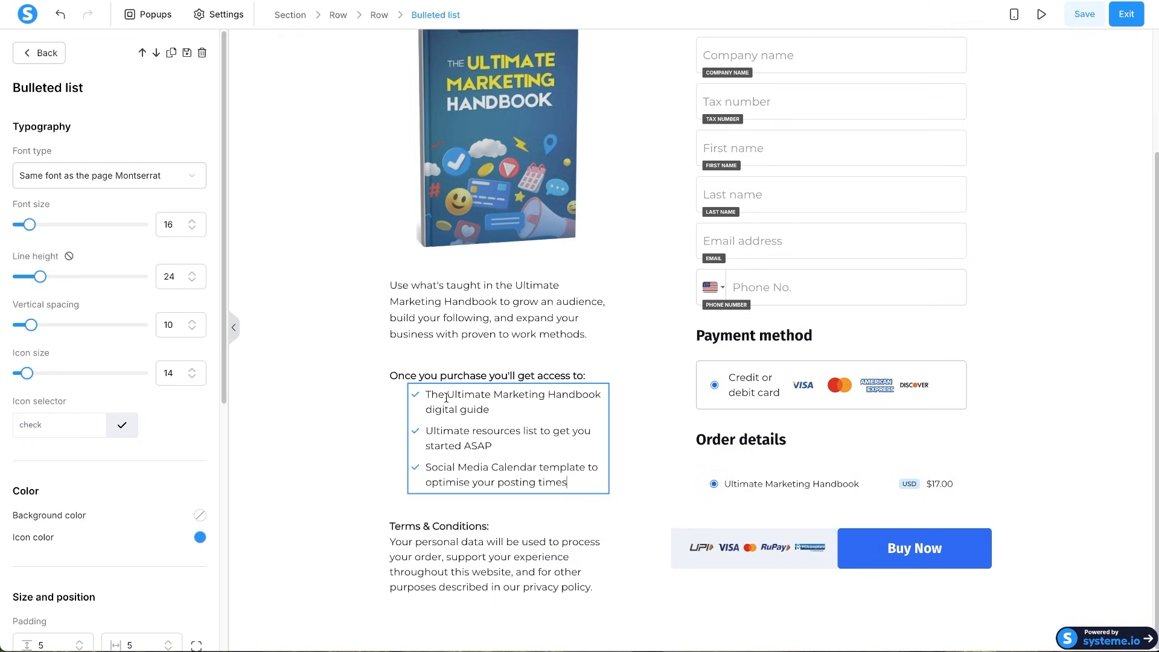
right_click(428, 384)
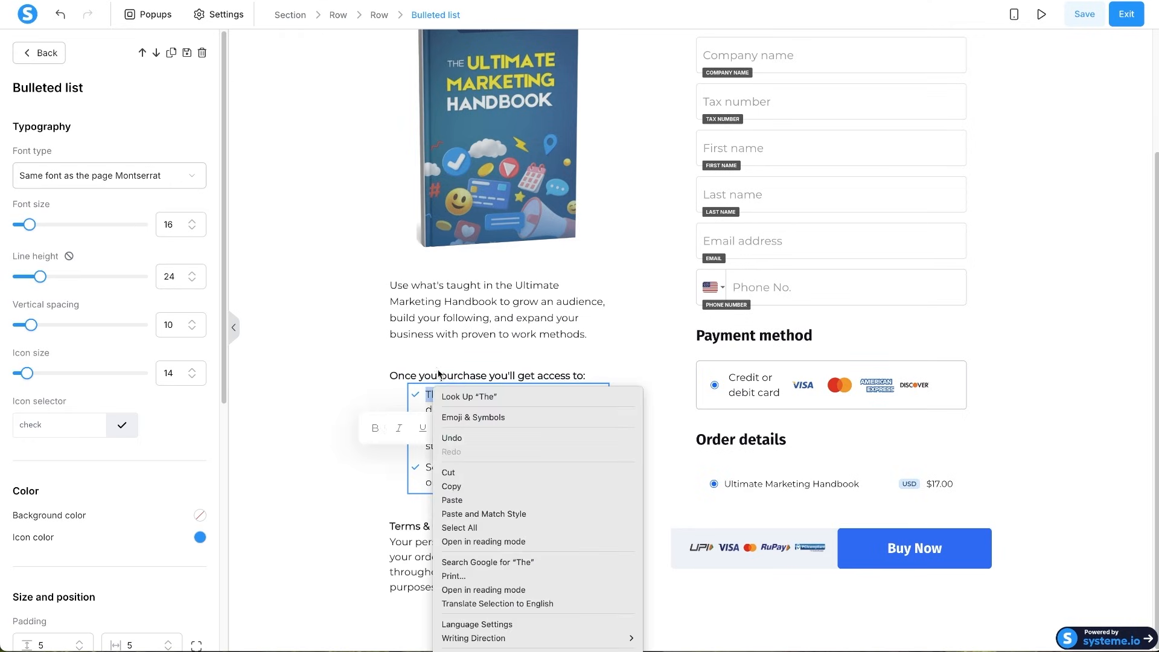
key(Escape)
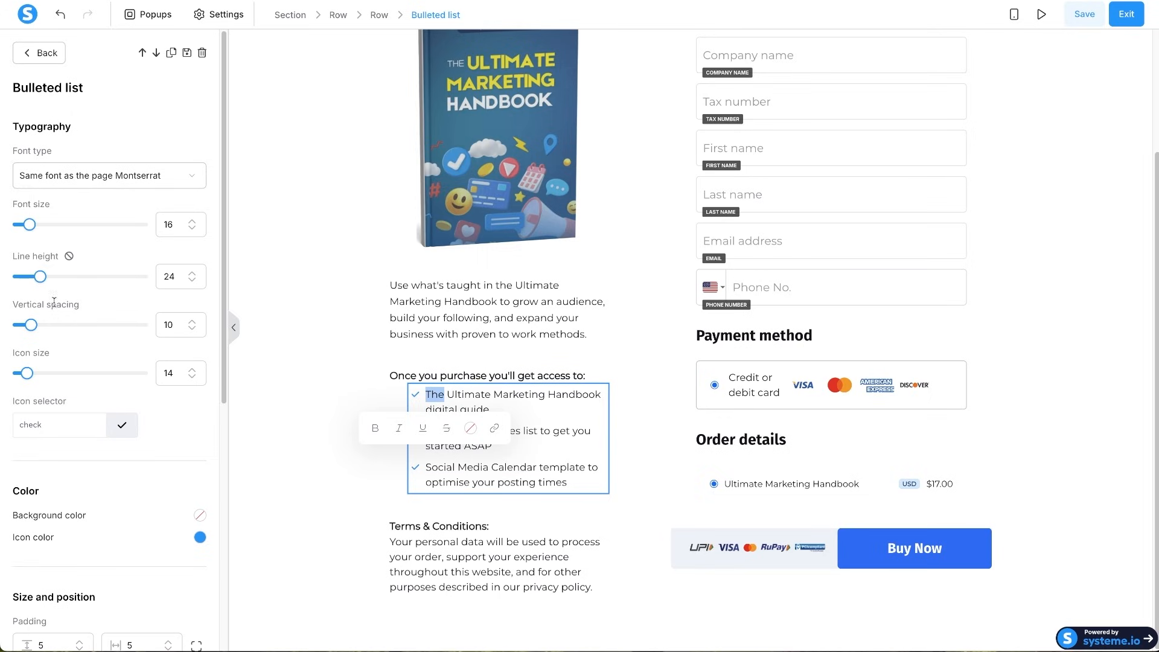
scroll(74, 475, down, 2)
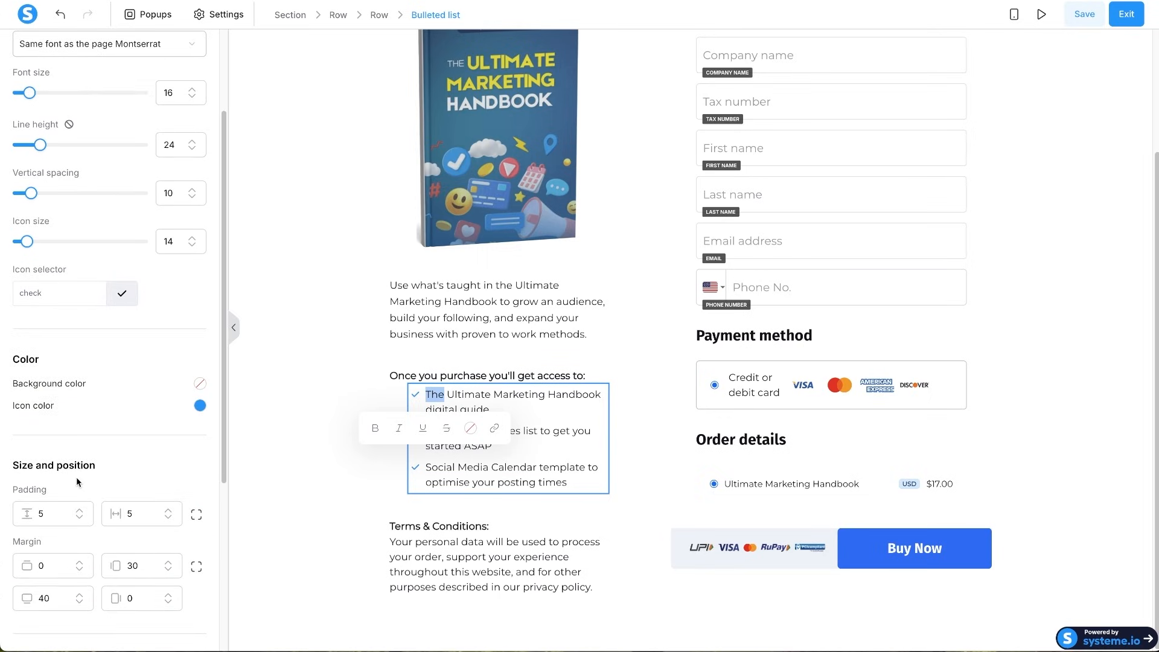
click(83, 562)
click(83, 562)
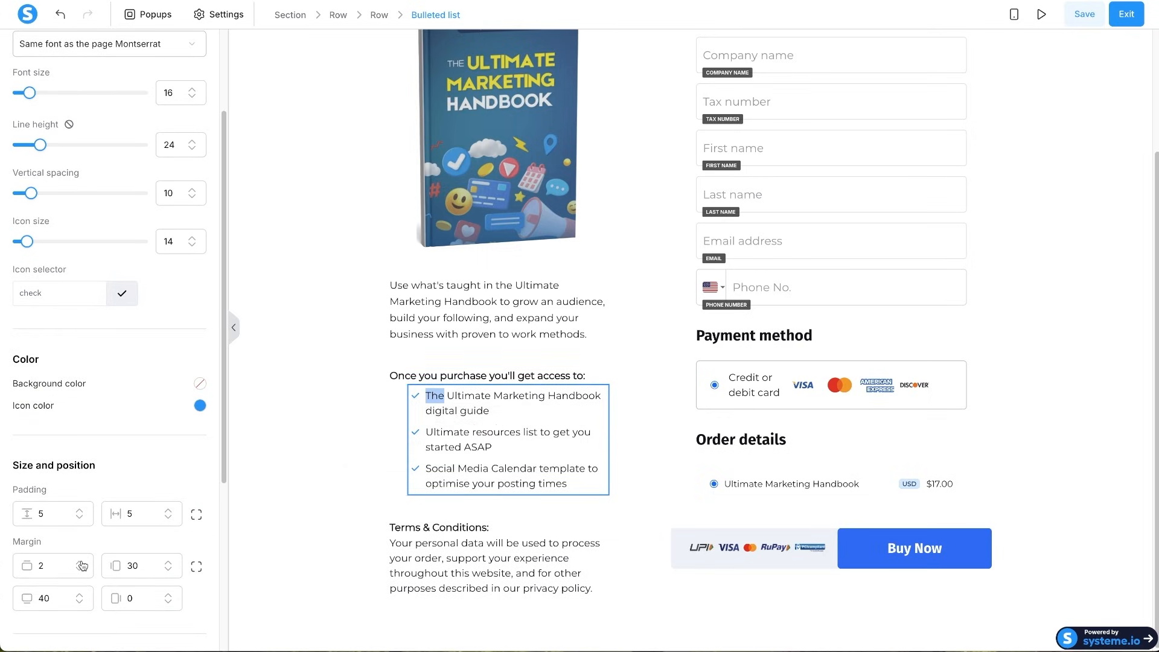
click(83, 562)
click(83, 562)
click(83, 562)
click(357, 432)
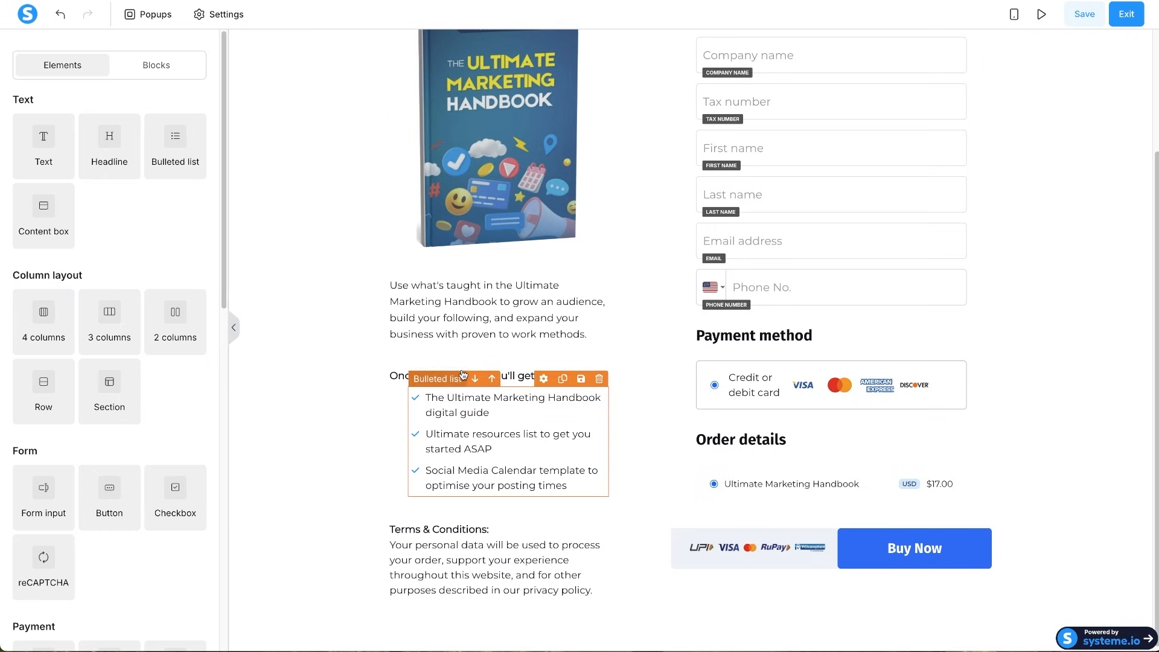
scroll(534, 214, up, 3)
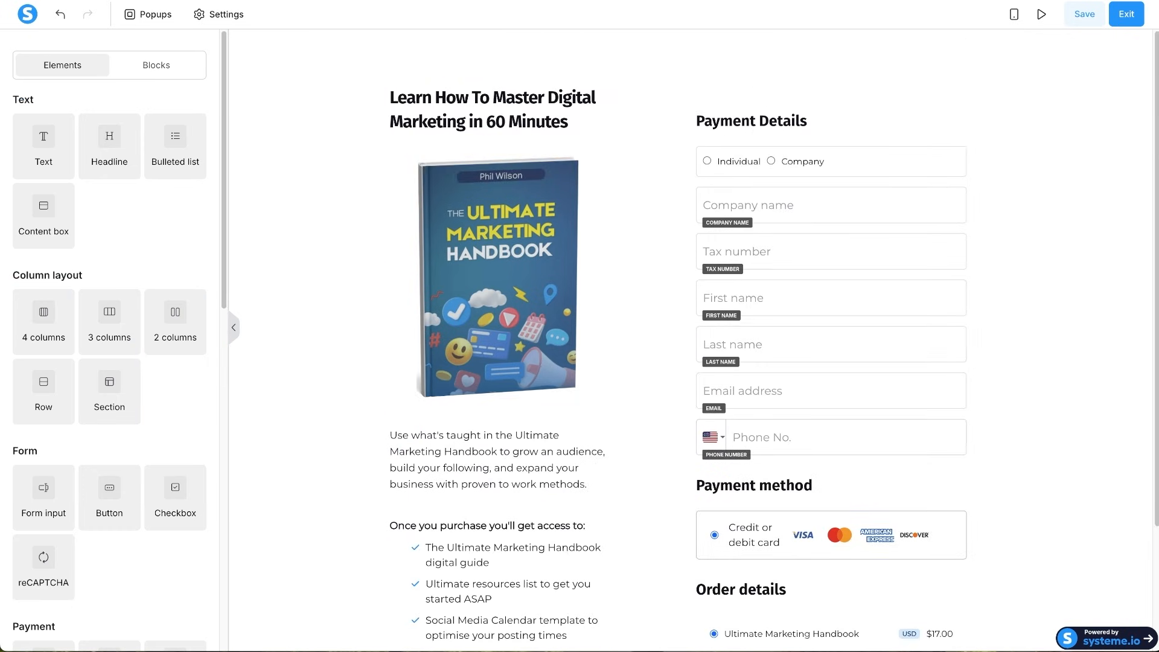
- Reduce the cover image's bottom margin from 26 to 6
click(494, 115)
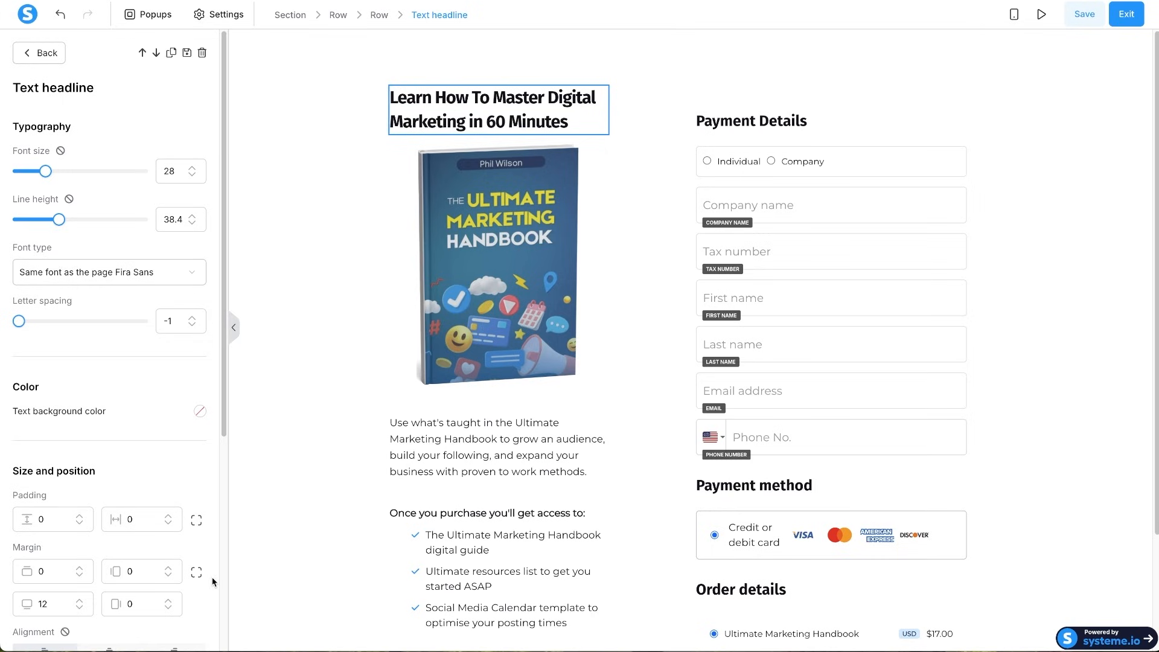
click(454, 369)
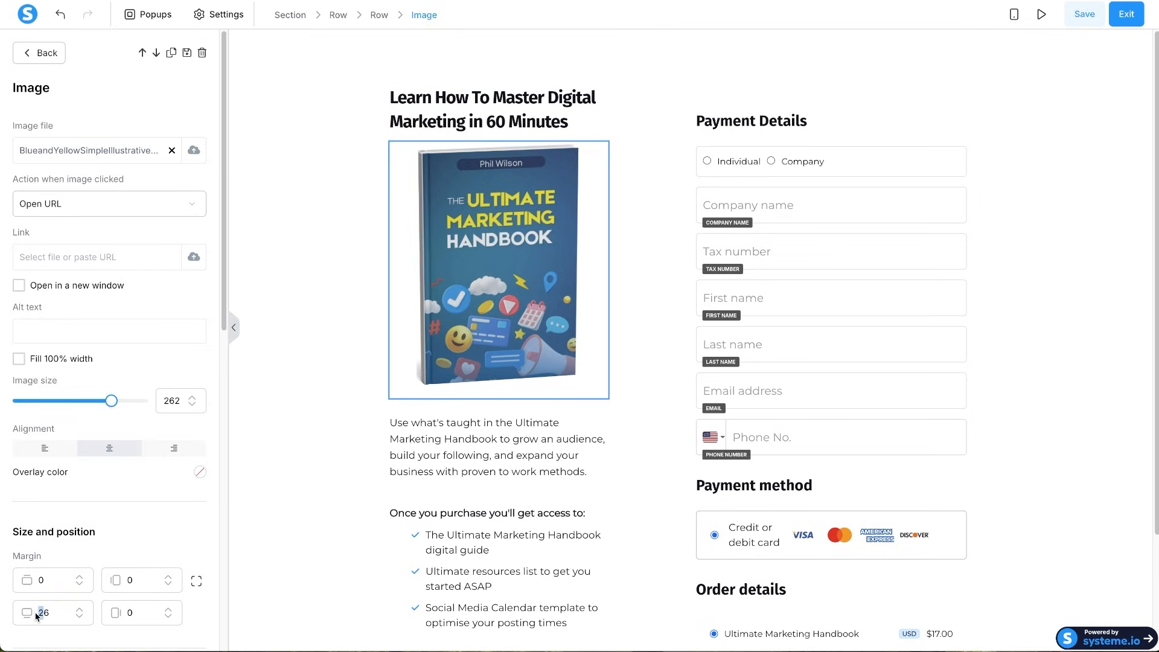
key(BackSpace)
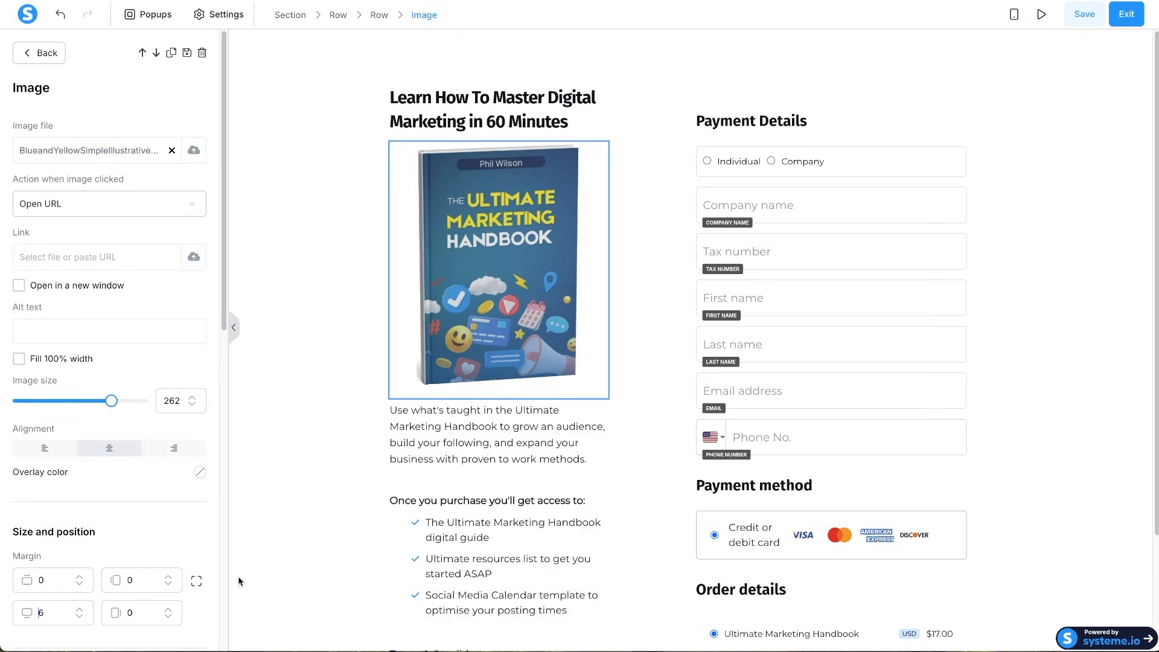
click(384, 443)
- Move the First name field above Tax number in the payment form
scroll(523, 431, down, 2)
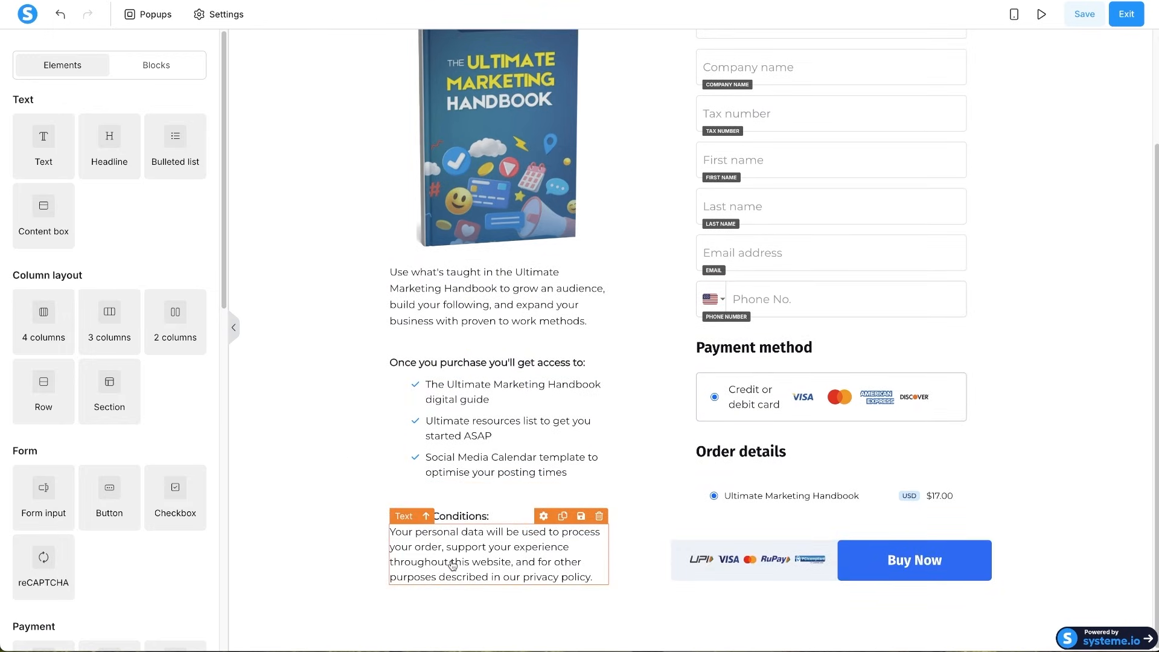
scroll(754, 646, up, 2)
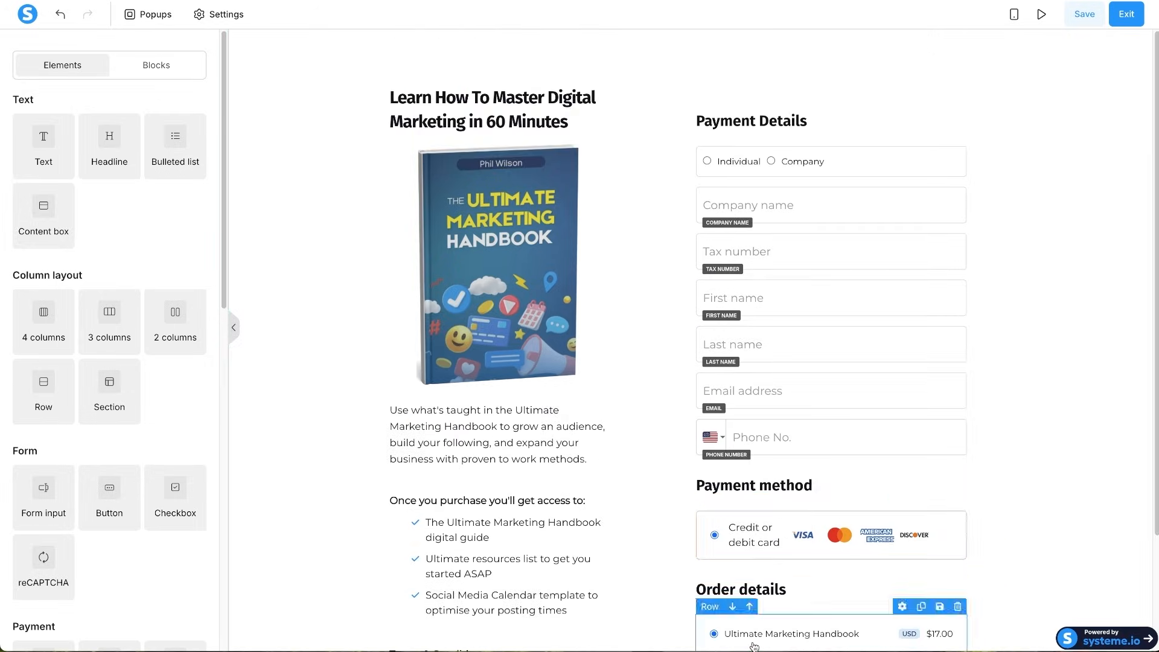
scroll(793, 509, down, 2)
scroll(794, 484, up, 2)
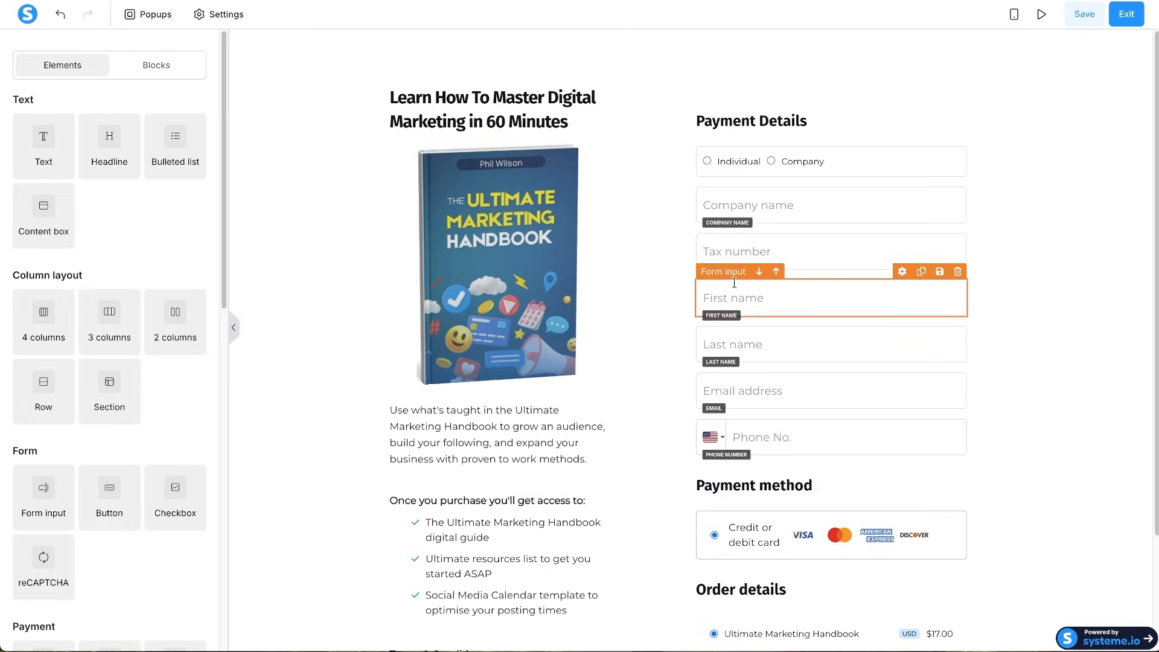
click(776, 271)
- Move First name above Company name, delete Company name, and move Last name up
click(773, 237)
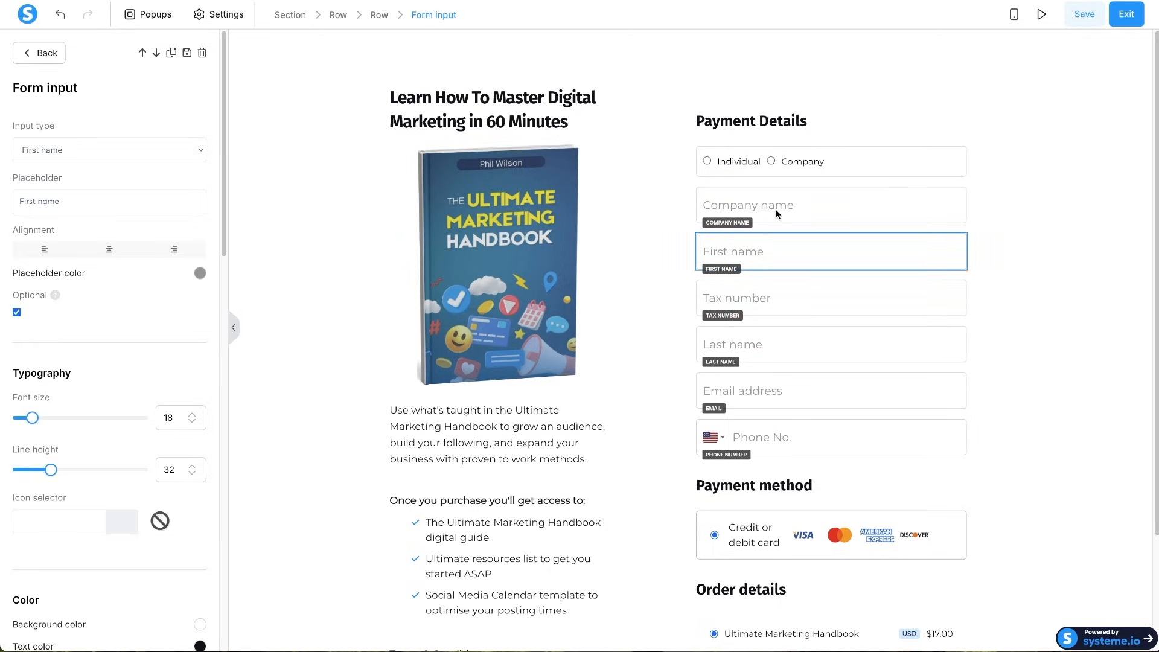
click(777, 235)
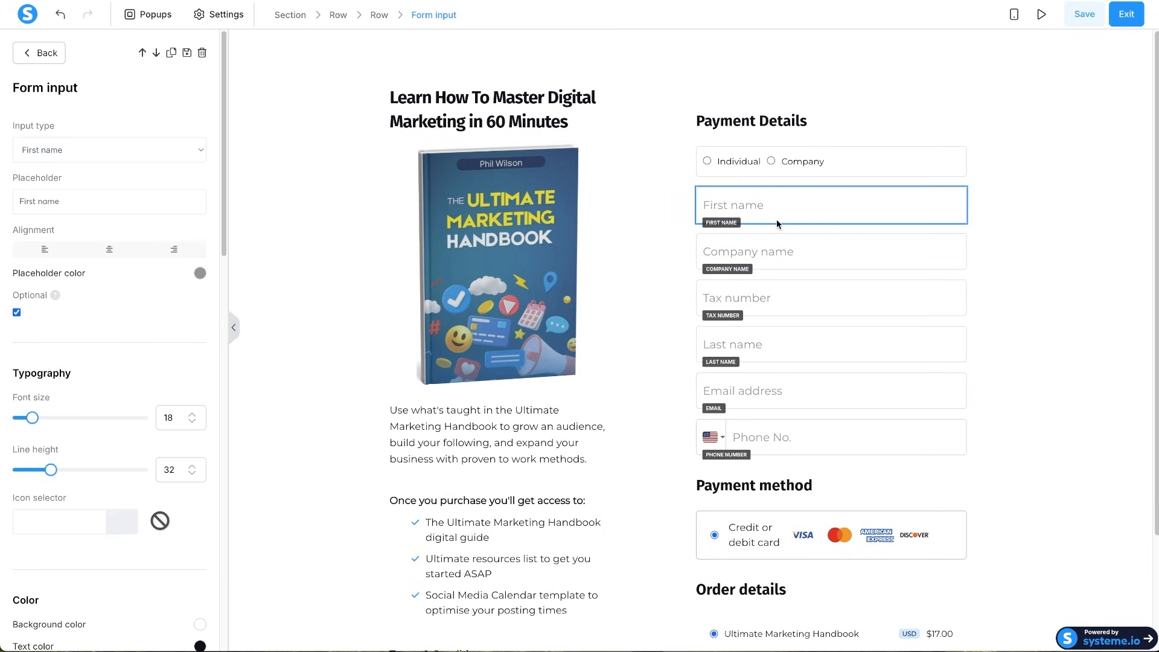
click(958, 225)
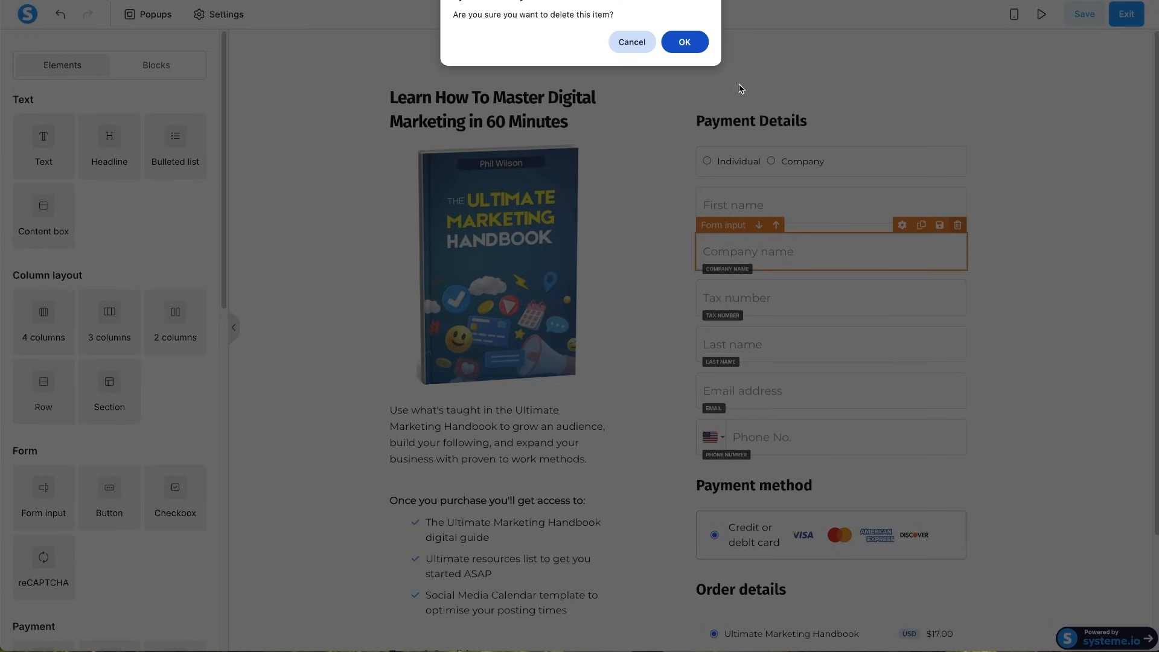
click(695, 47)
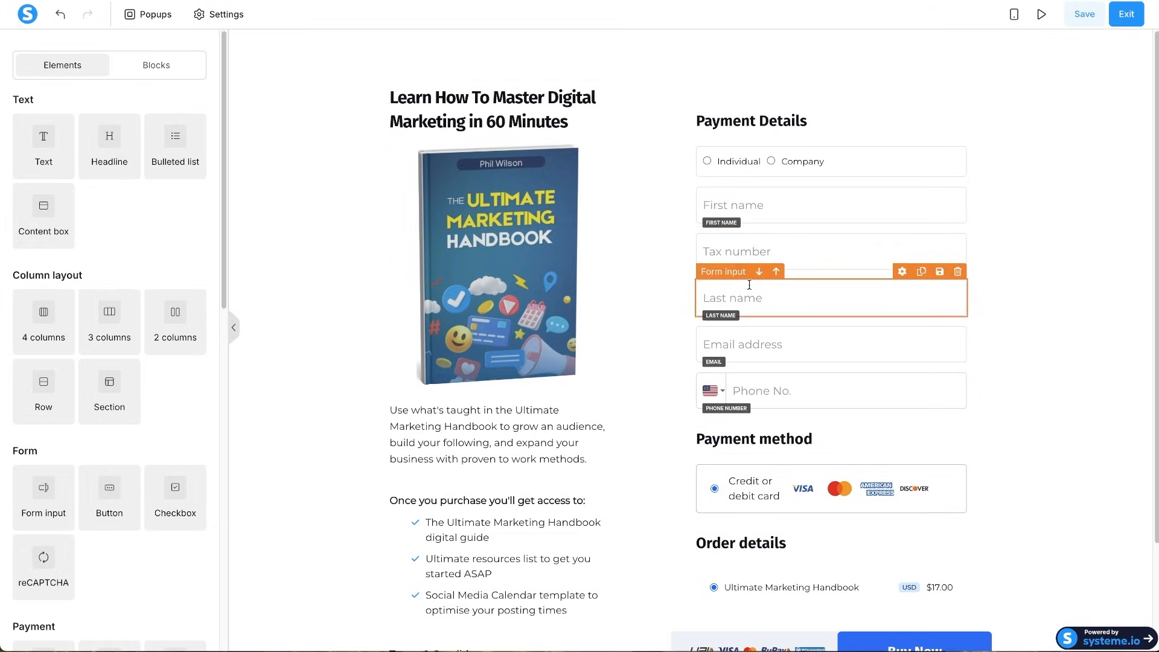
click(777, 272)
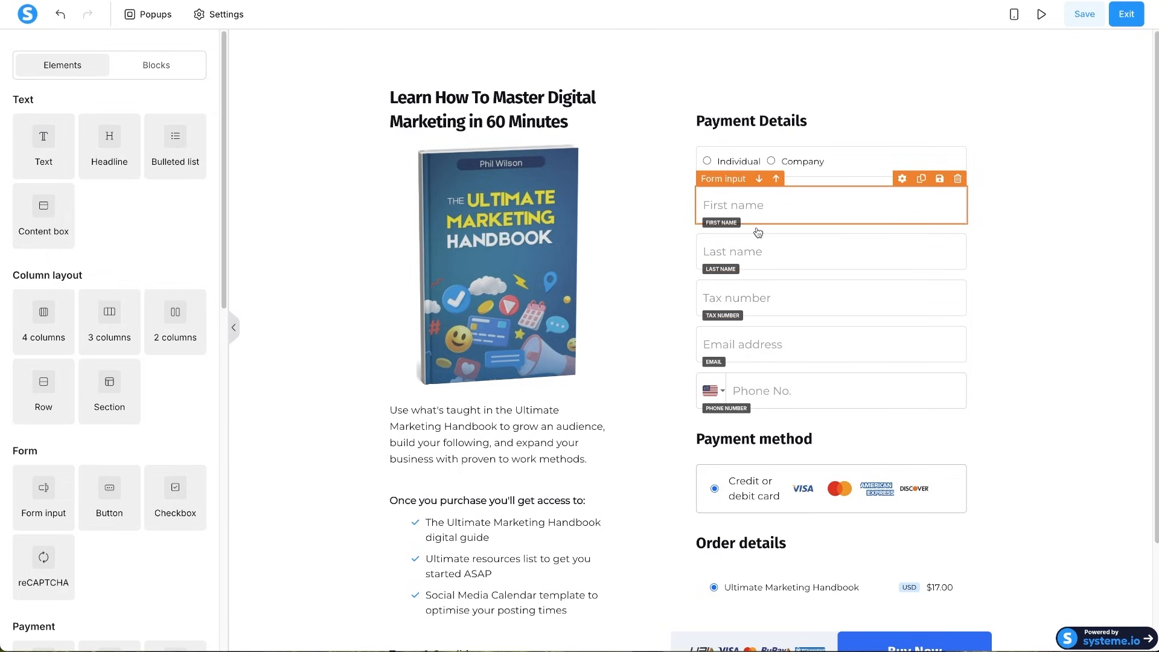
- Delete the Tax number, Phone and Individual/Company fields from the checkout form
click(958, 271)
click(684, 42)
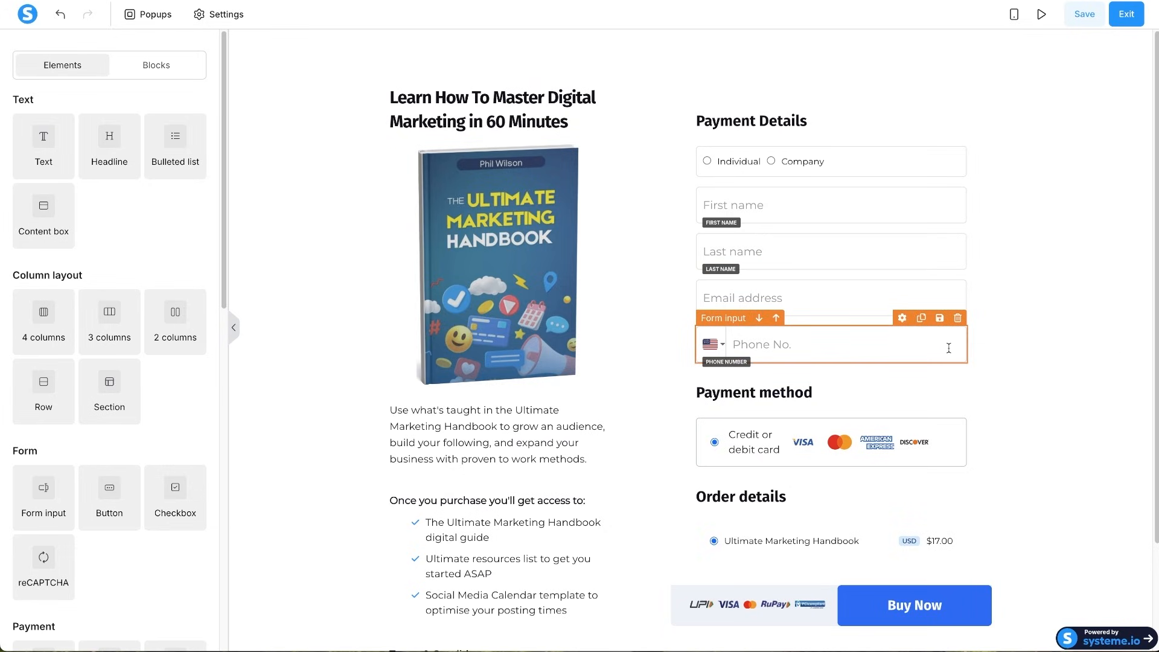
click(957, 318)
click(684, 41)
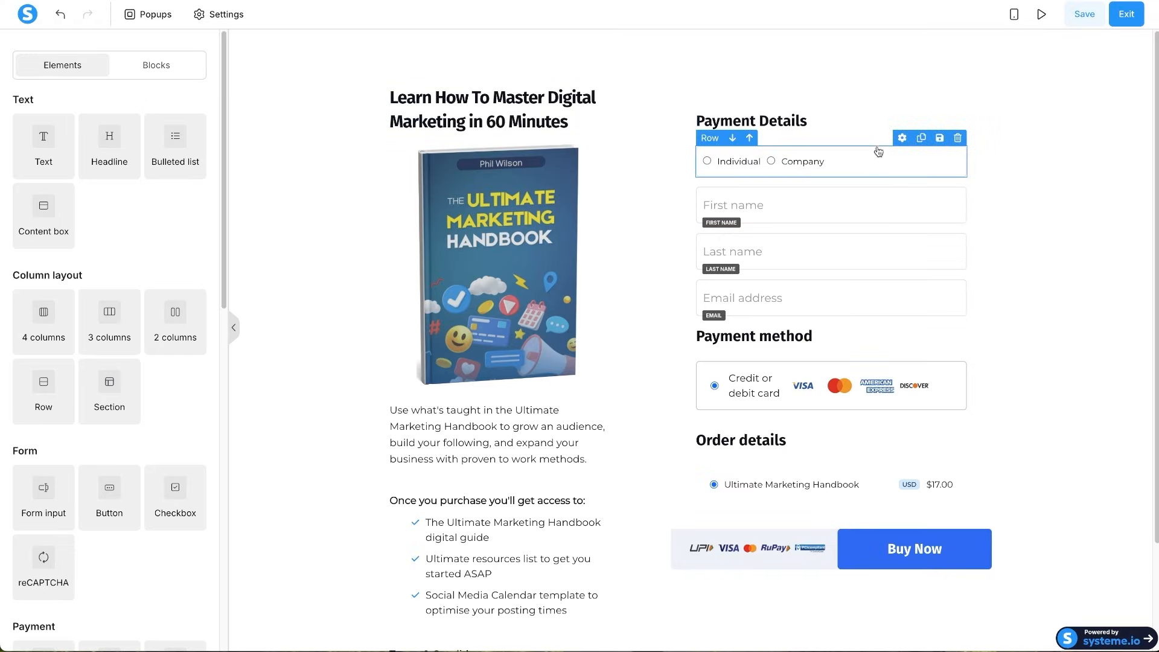
click(957, 138)
click(684, 42)
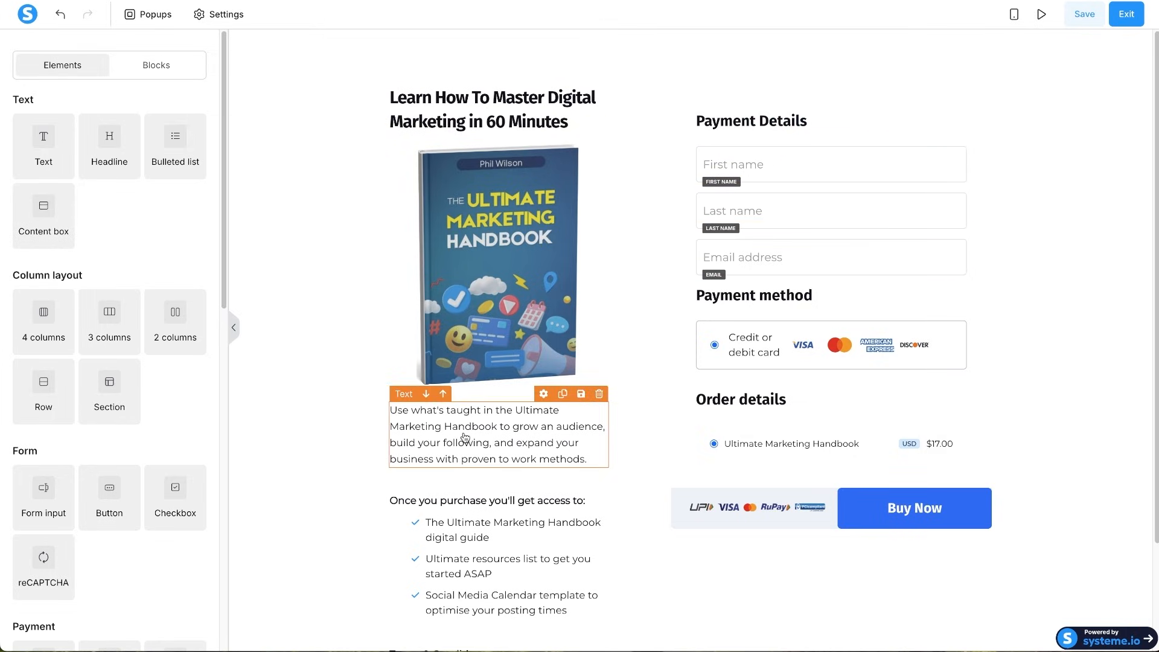
- Set the font size of the First name, Last name and Email fields to 16
click(516, 420)
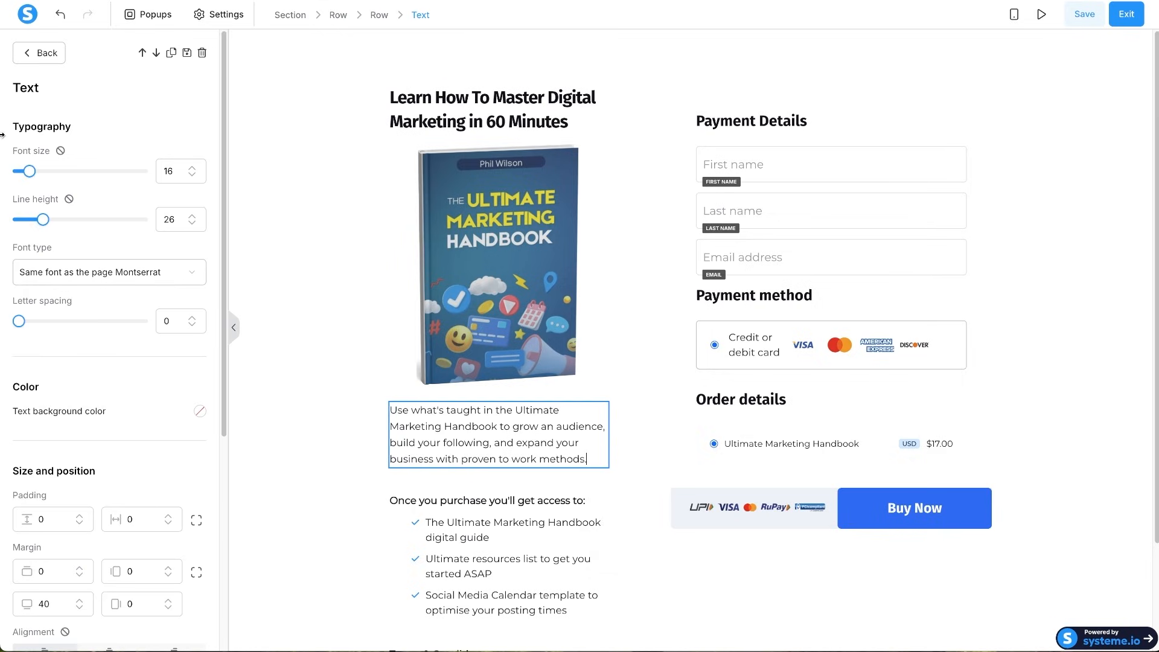
click(829, 164)
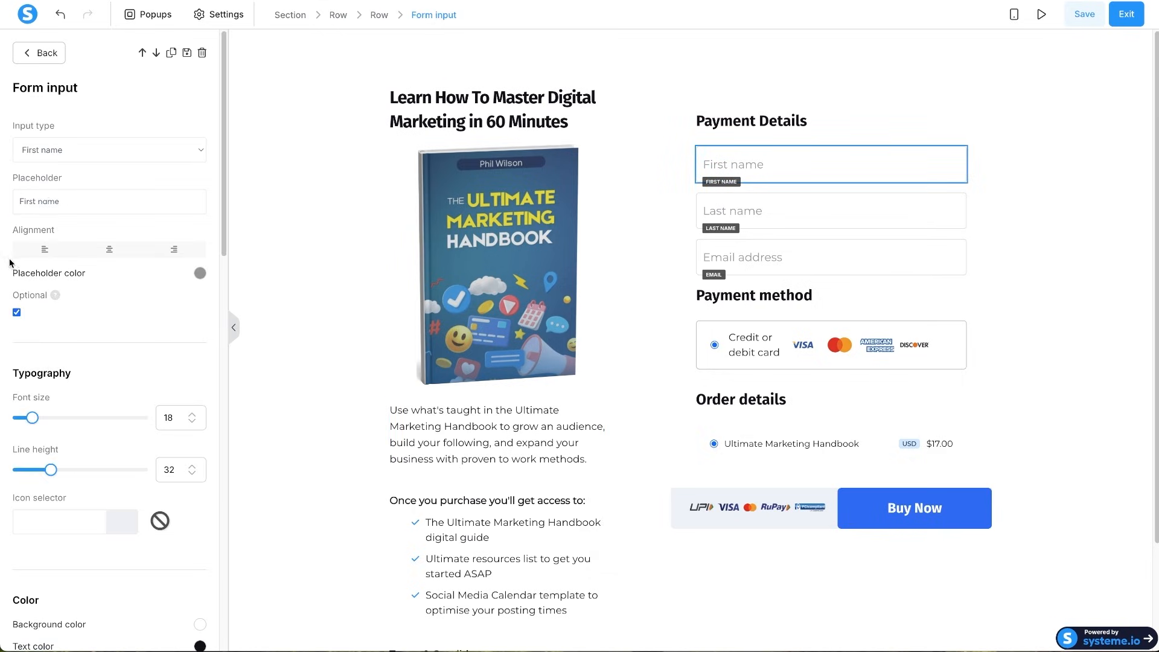
scroll(140, 448, down, 3)
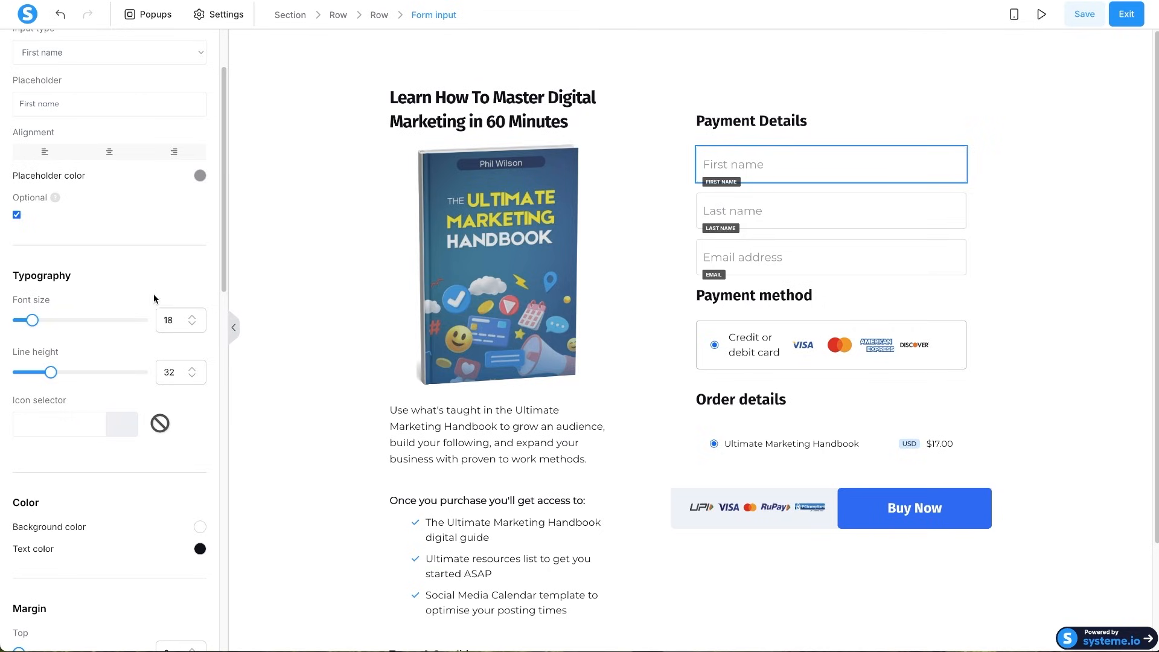
click(194, 325)
click(878, 213)
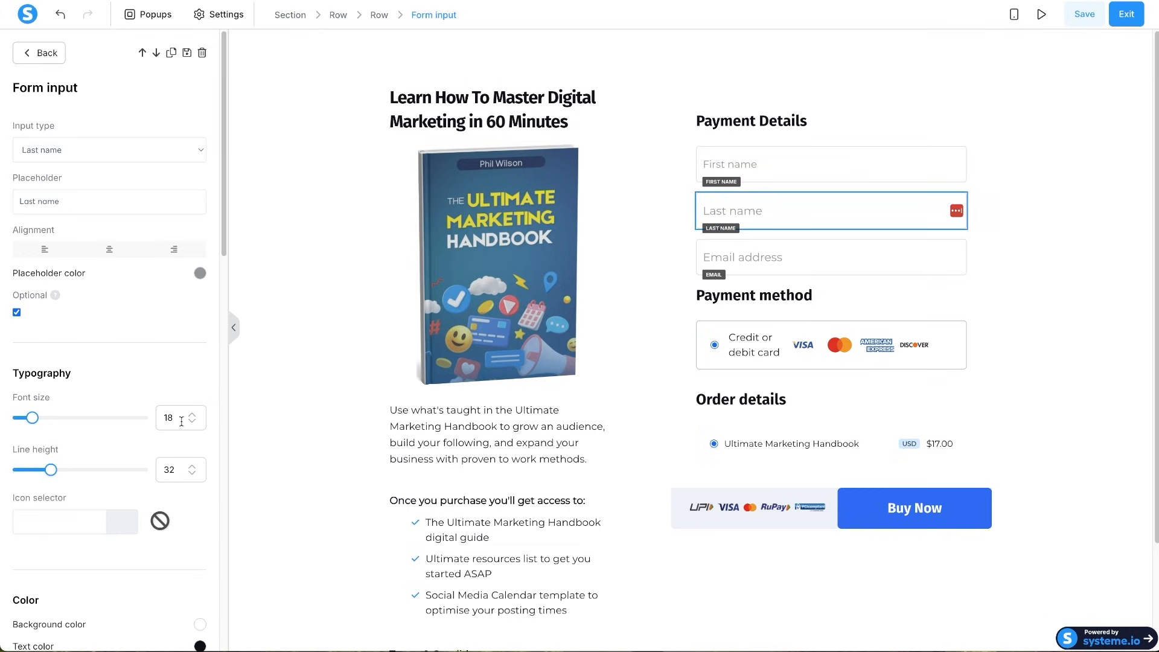
double_click(192, 422)
click(835, 272)
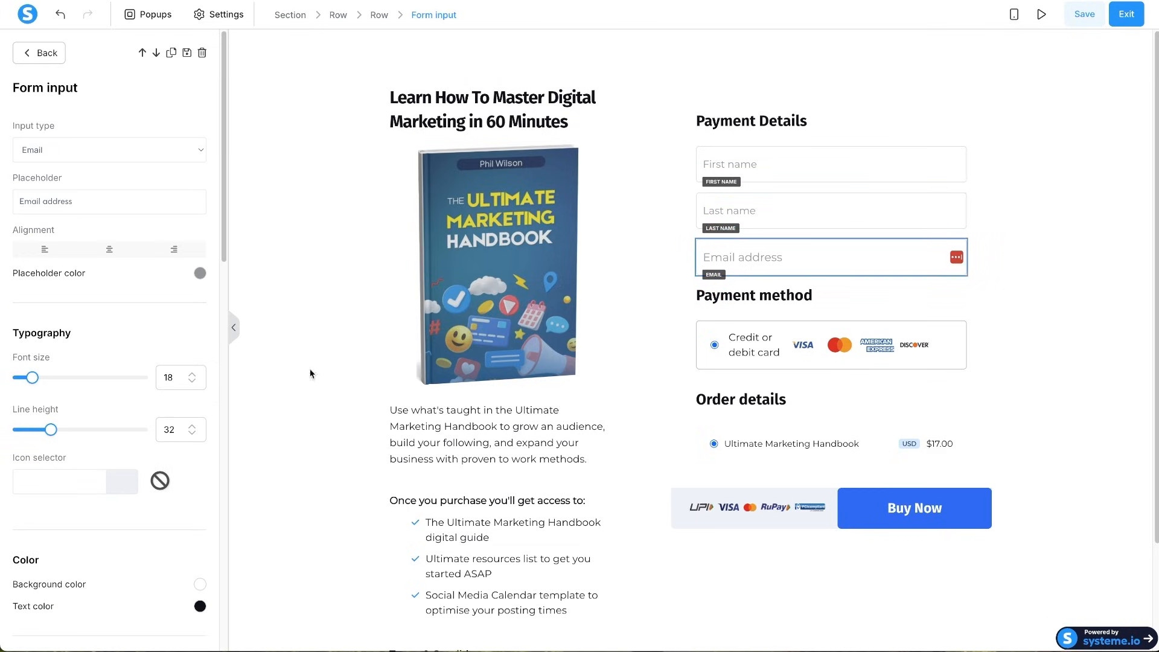
double_click(191, 386)
click(1092, 462)
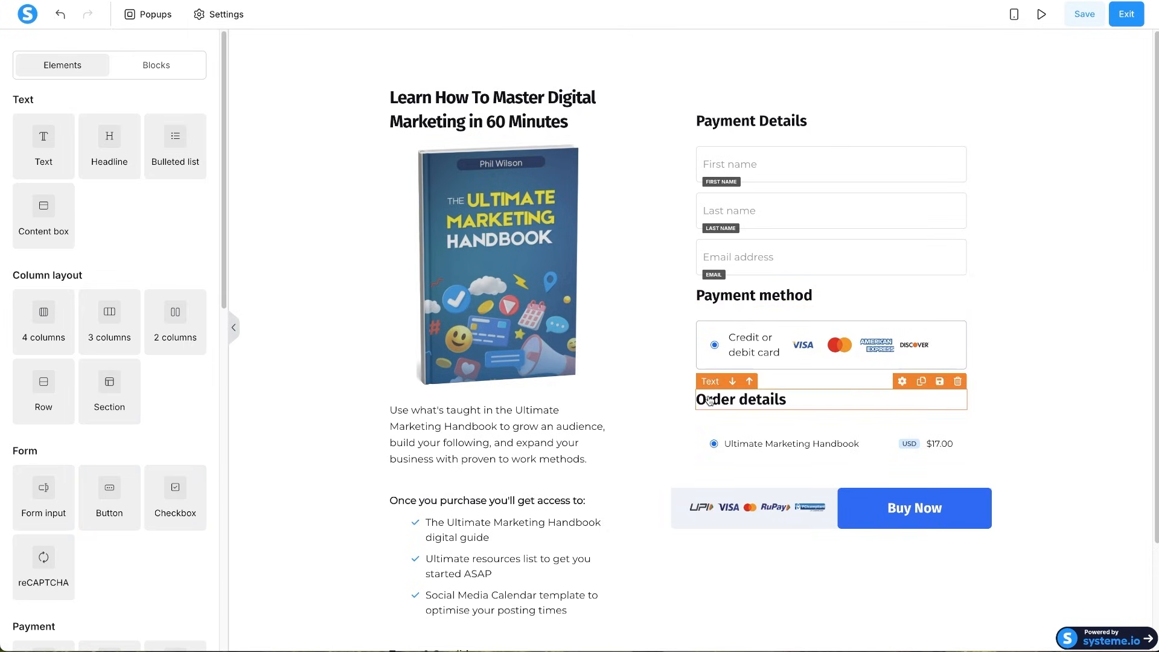
- Move Order details and the product row above Payment method; set heading bottom margin to 4
drag(720, 403, 732, 300)
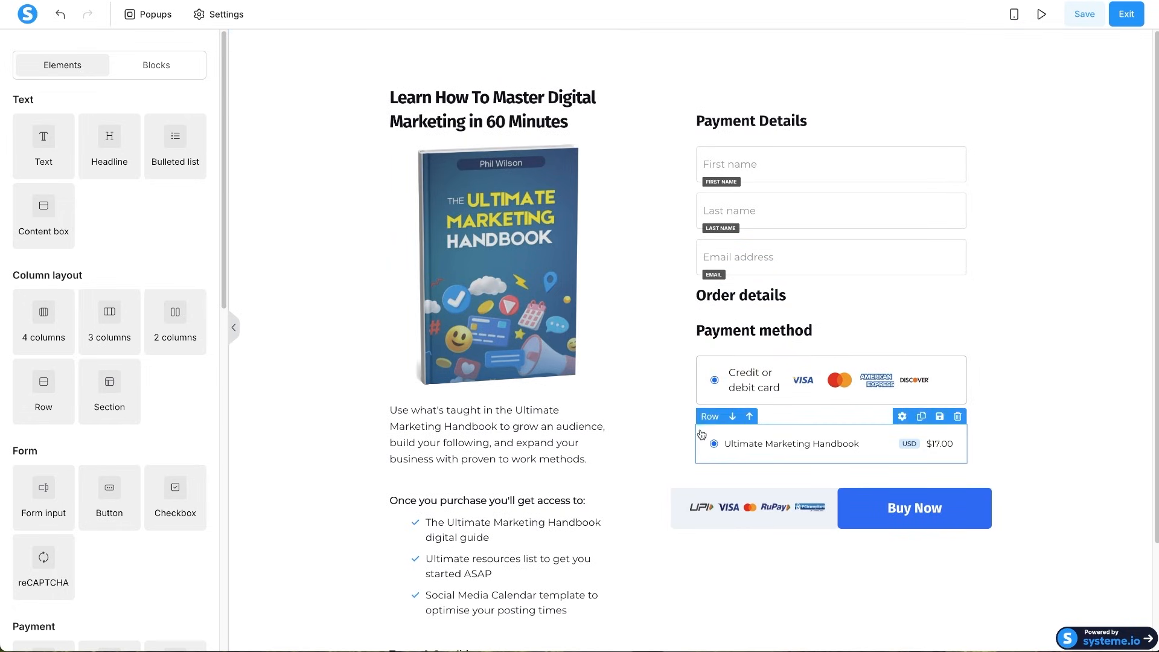
drag(702, 435, 724, 307)
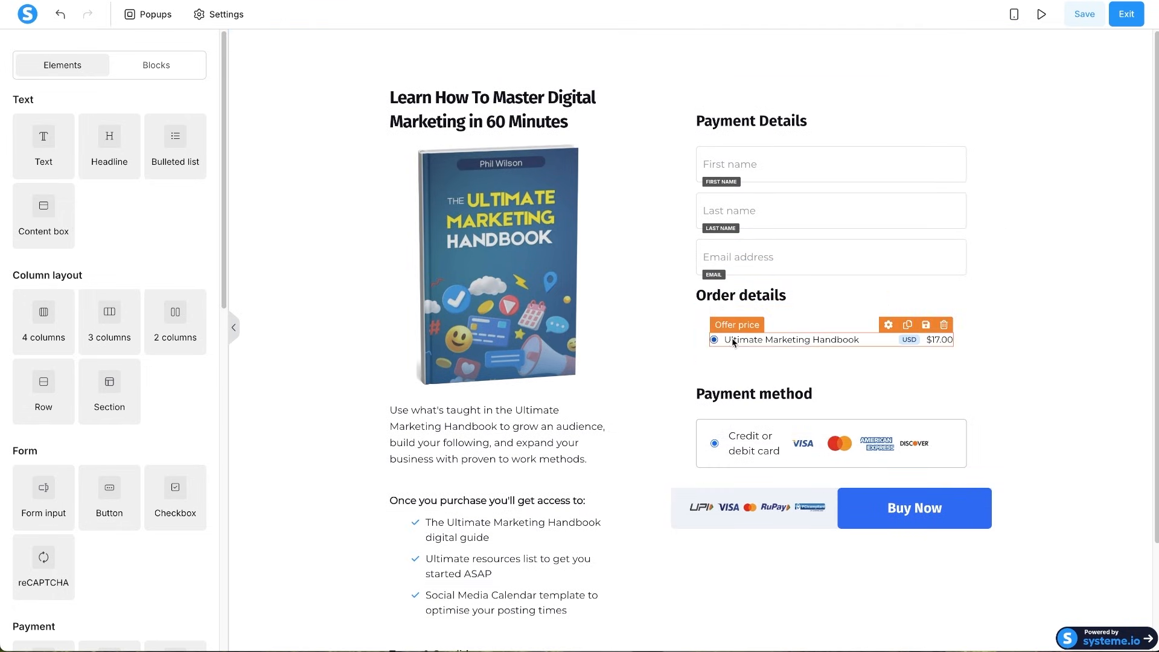
click(725, 300)
scroll(101, 546, down, 3)
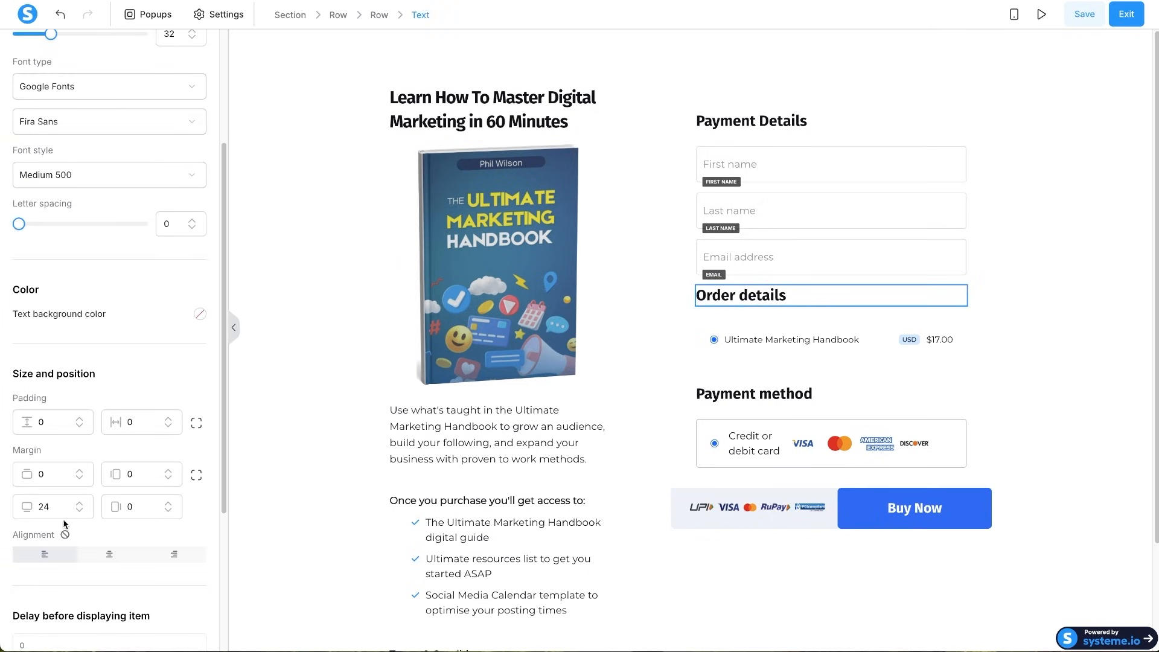
drag(45, 506, 35, 509)
key(BackSpace)
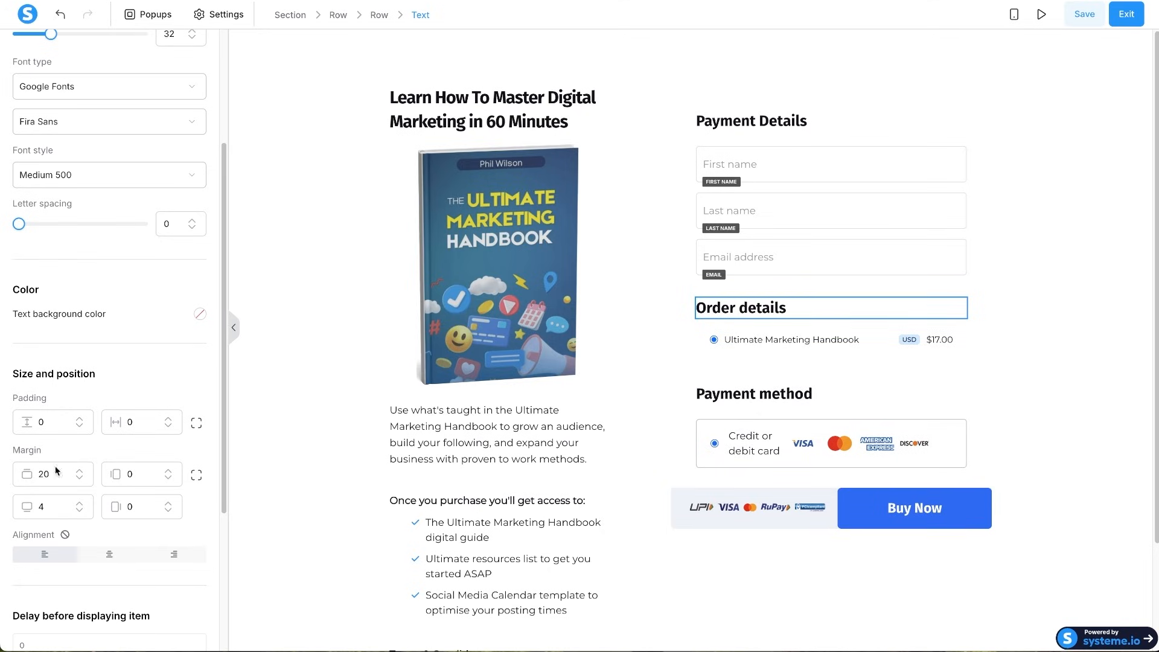
click(856, 380)
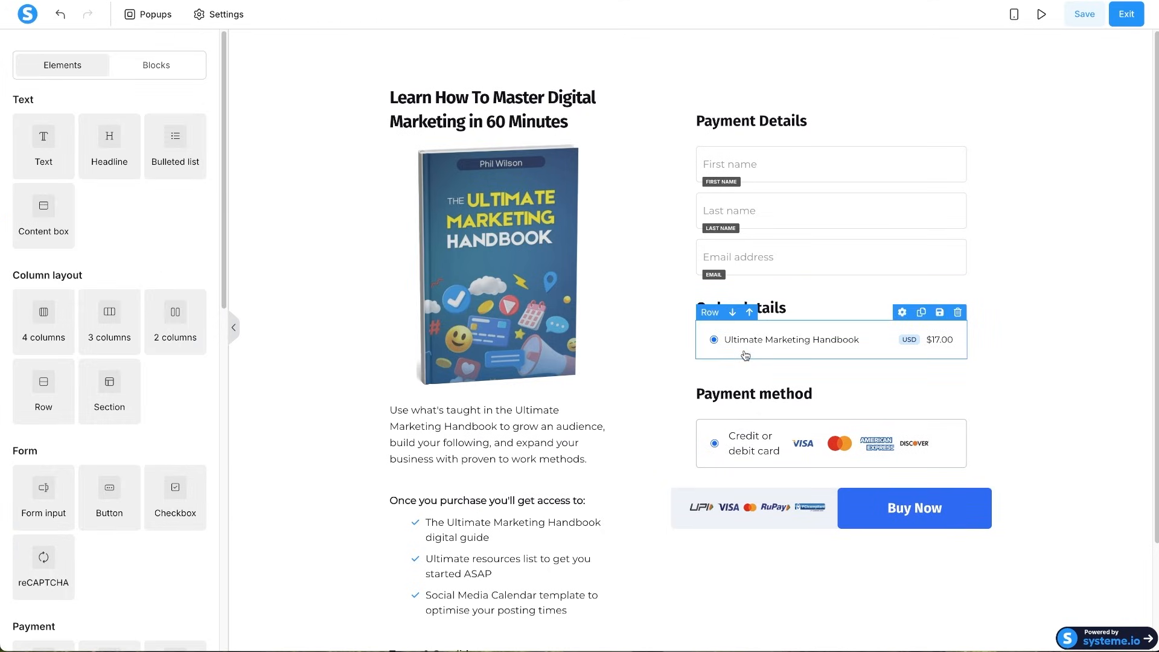
- Set the handbook product row's bottom margin to 30
click(746, 355)
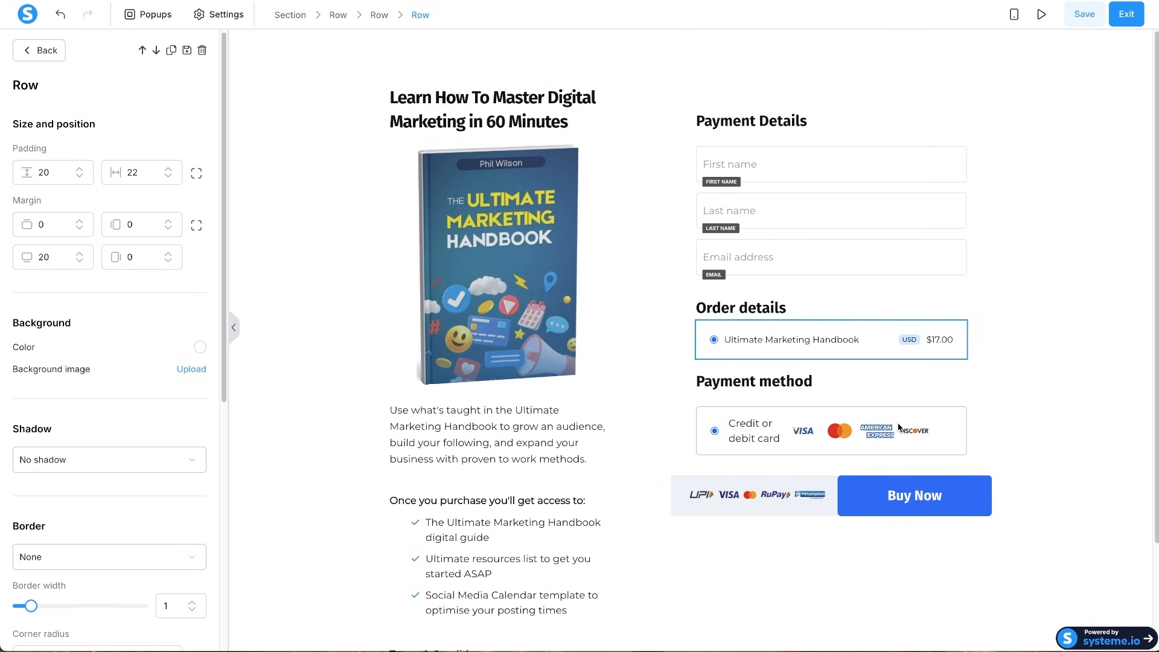
key(BackSpace)
text(3)
click(998, 449)
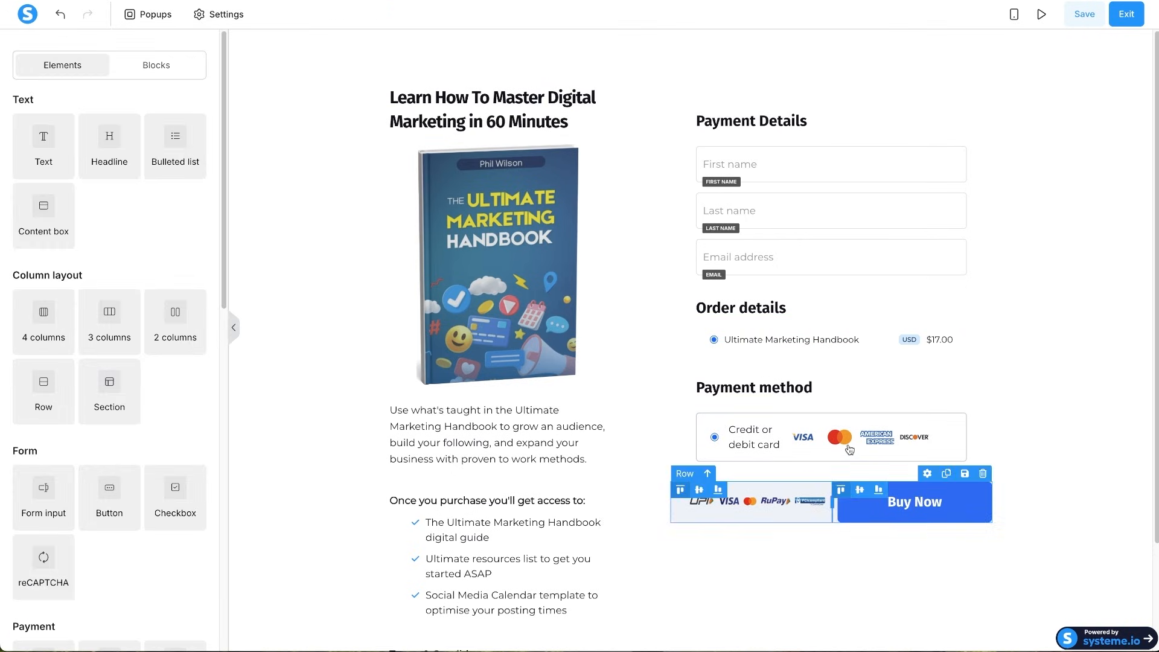
scroll(656, 466, down, 2)
scroll(585, 518, down, 5)
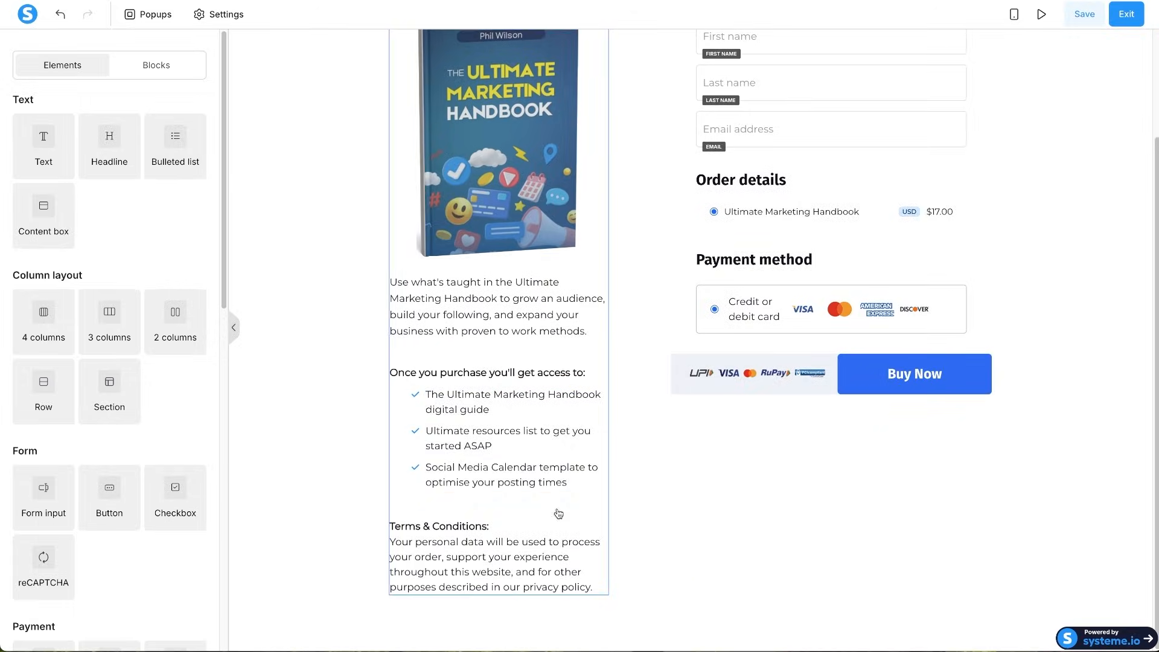
scroll(606, 314, up, 7)
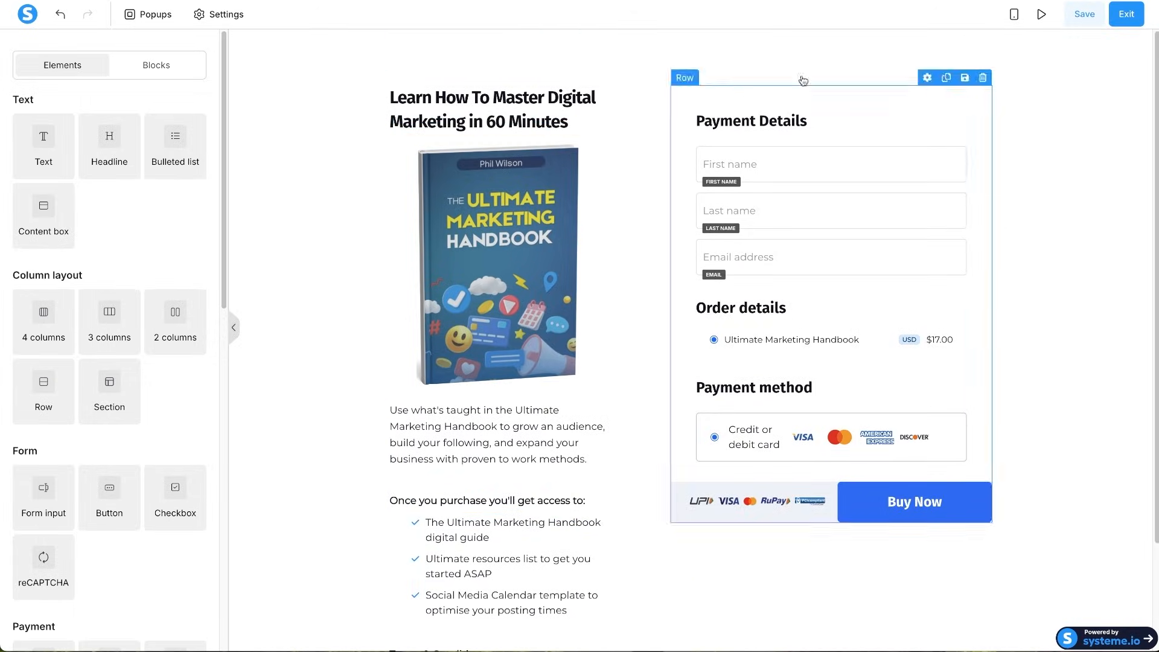
- Switch the editor to the mobile layout and open the Payment Details row's settings
click(1013, 19)
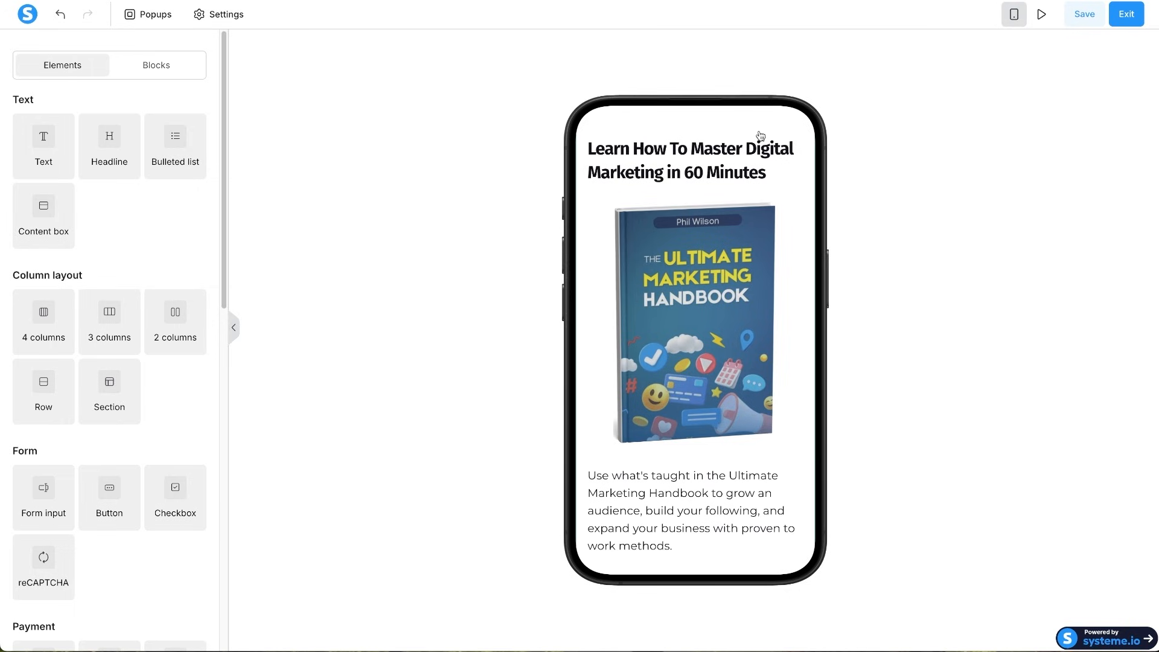
scroll(676, 403, down, 2)
scroll(676, 404, down, 9)
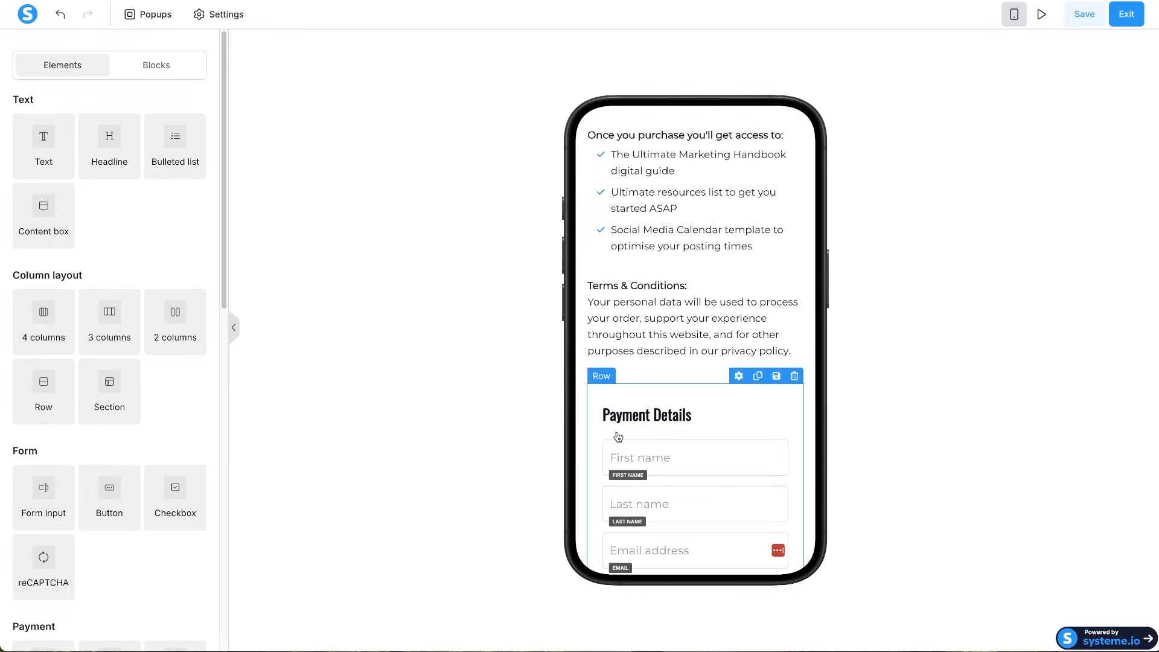
click(595, 474)
scroll(595, 473, down, 7)
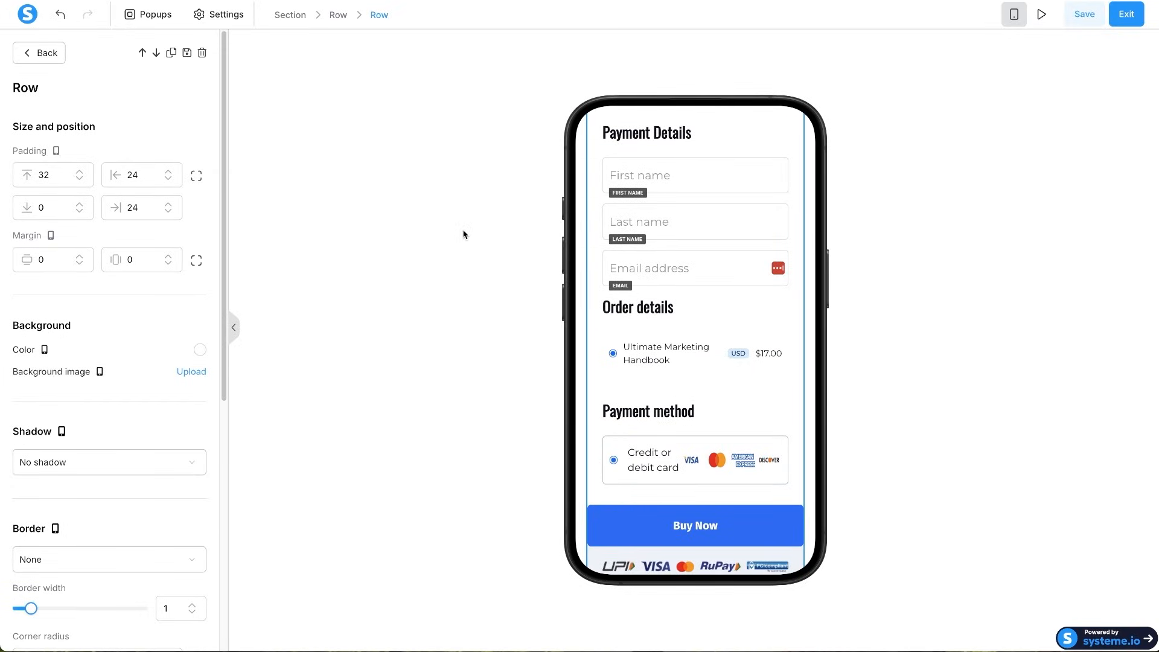
click(814, 294)
scroll(604, 278, up, 3)
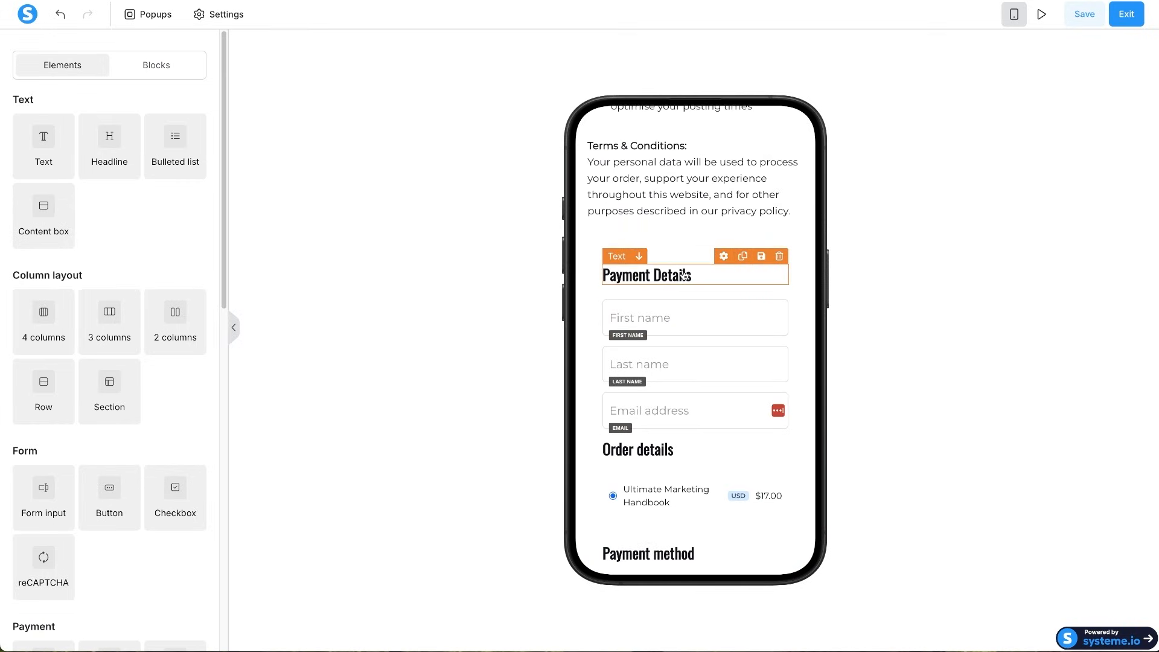
- Set the Payment Details row's left and right padding to 0 on mobile
click(598, 276)
scroll(597, 272, down, 3)
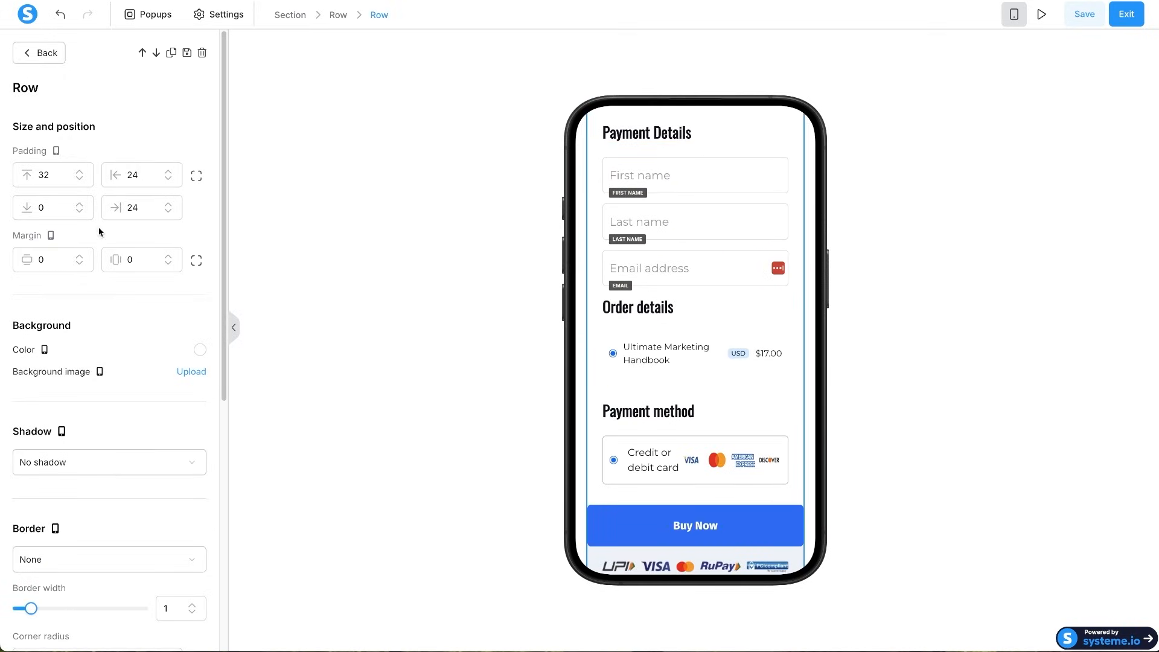
key(BackSpace)
text(0)
double_click(133, 206)
text(0)
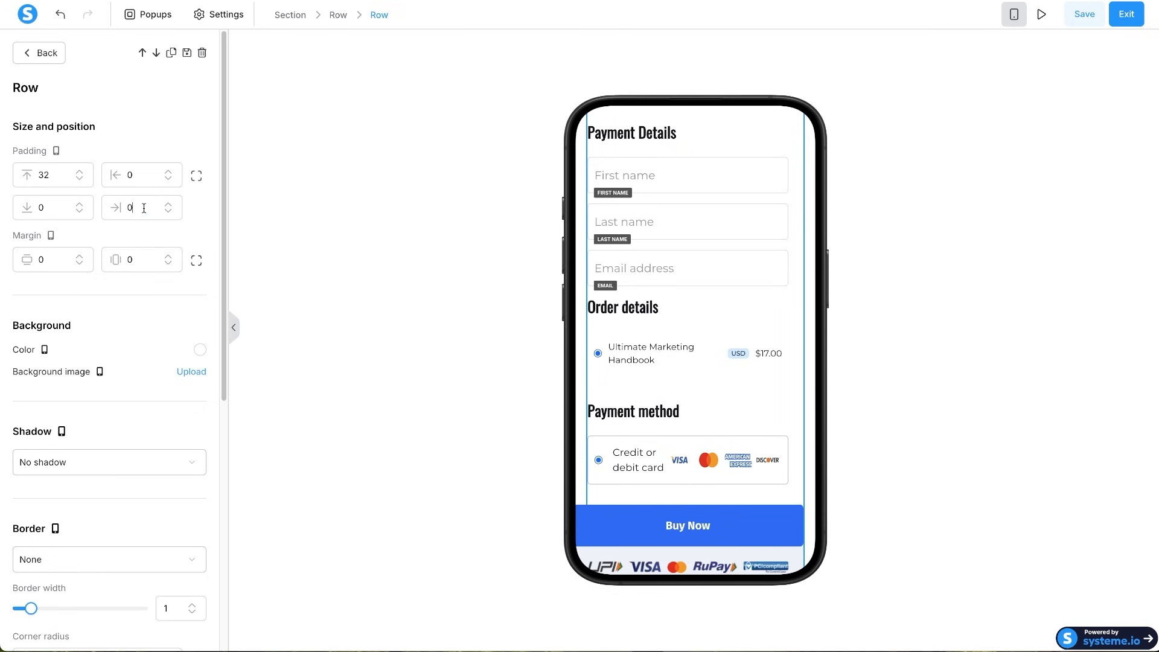
click(707, 312)
- Enter 2 in the Order details heading's mobile settings
scroll(704, 314, up, 7)
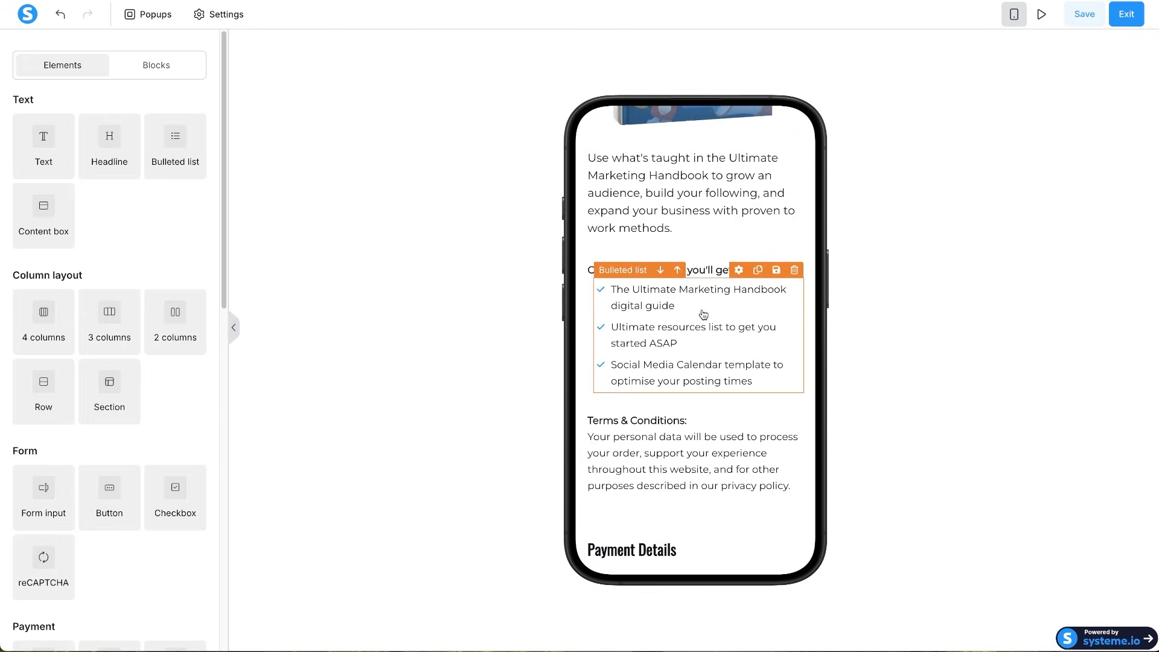
scroll(699, 314, down, 4)
scroll(698, 317, down, 4)
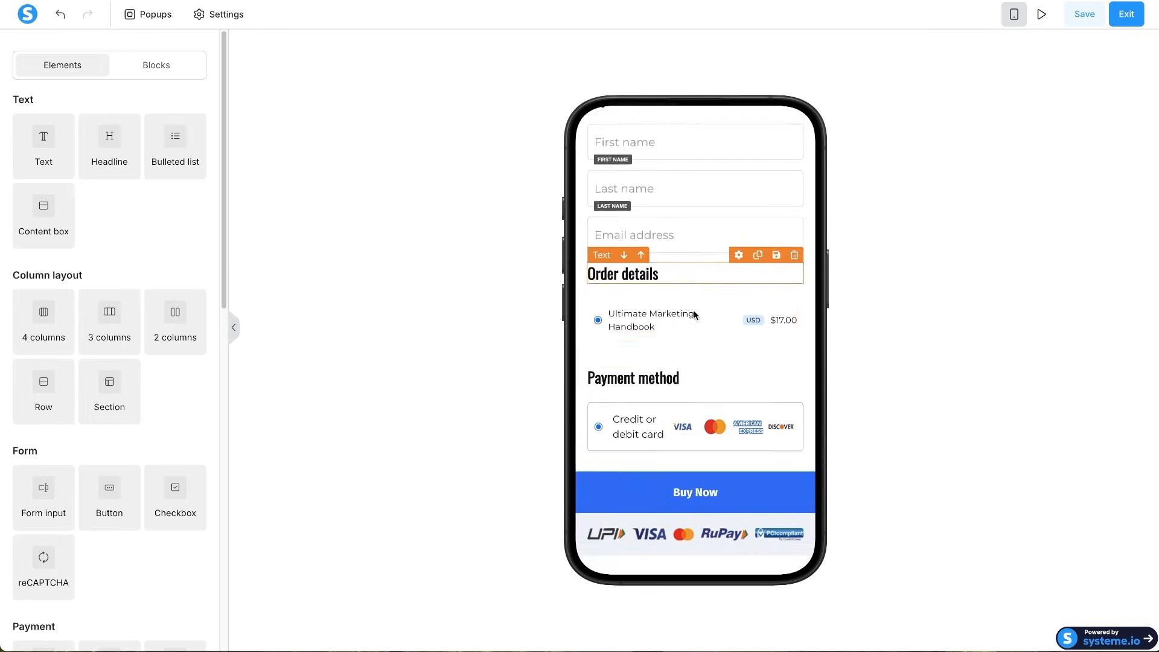
click(670, 254)
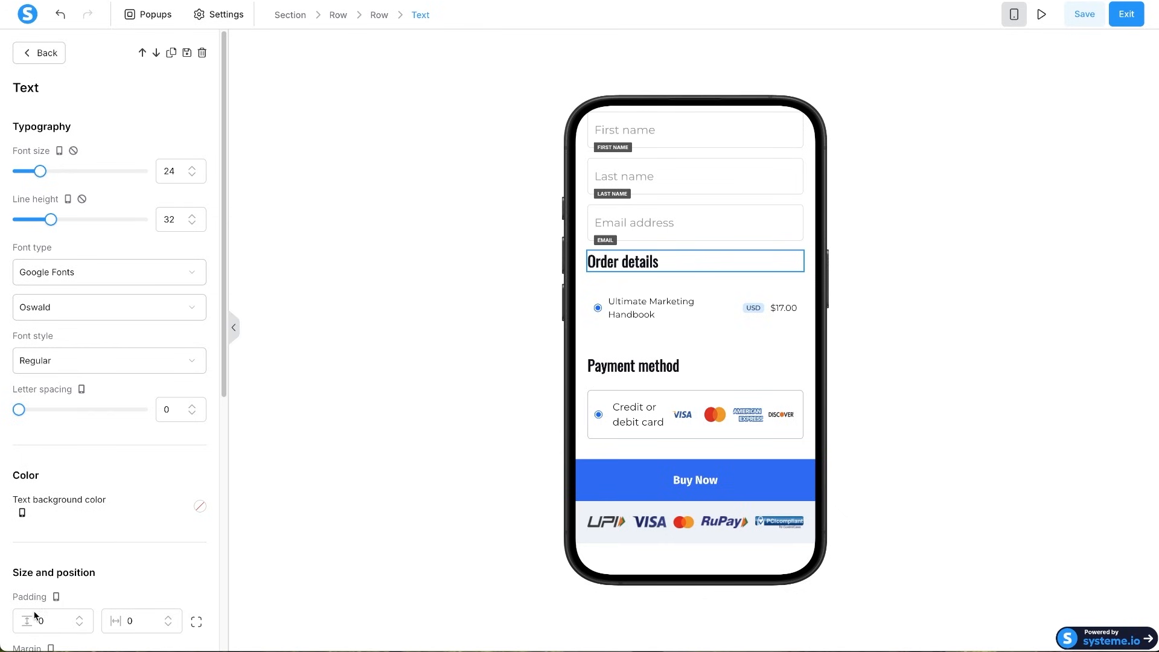
scroll(34, 616, down, 3)
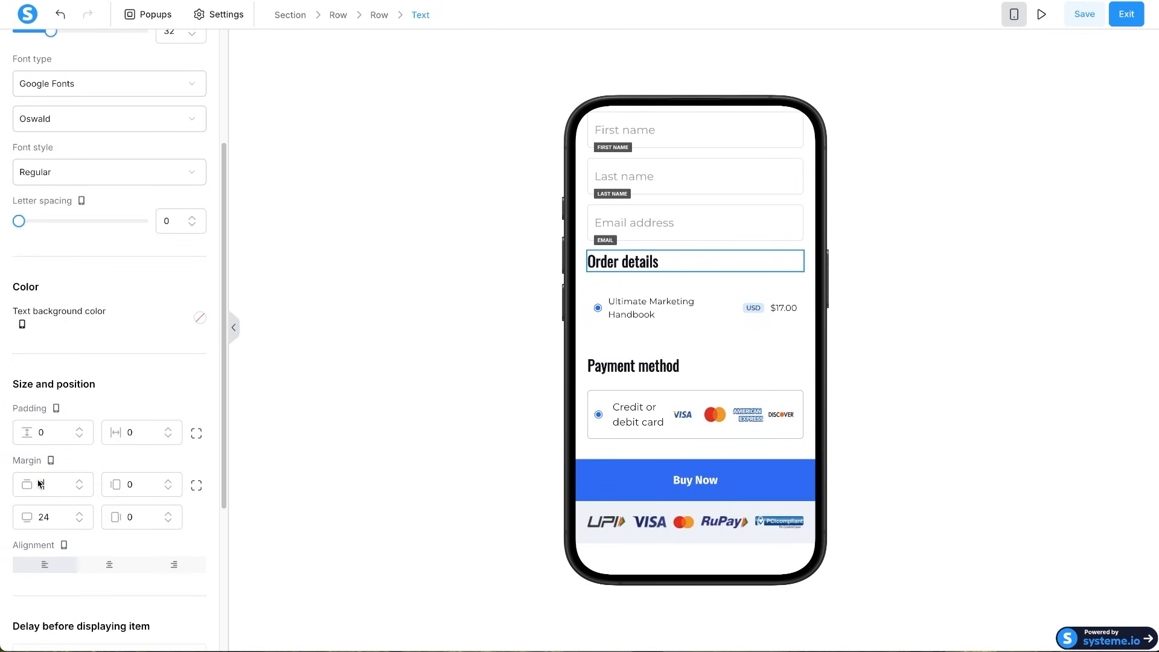
text(2)
click(737, 359)
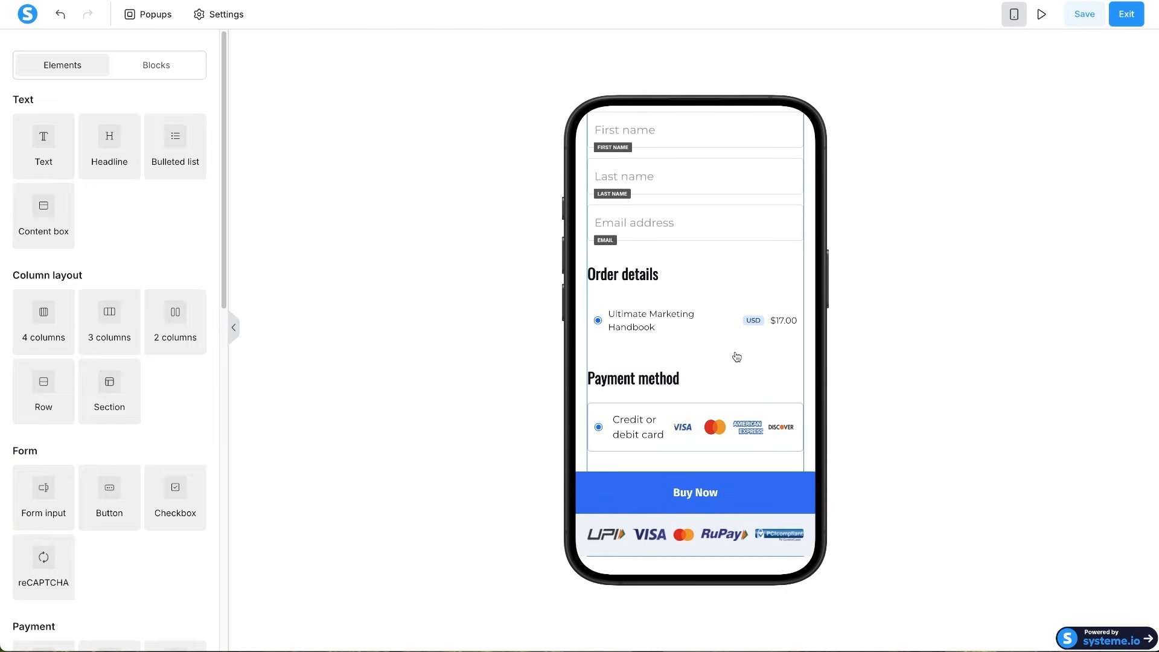
- Give the Buy Now row 20 px side padding on mobile, then return to the desktop layout
scroll(735, 357, down, 1)
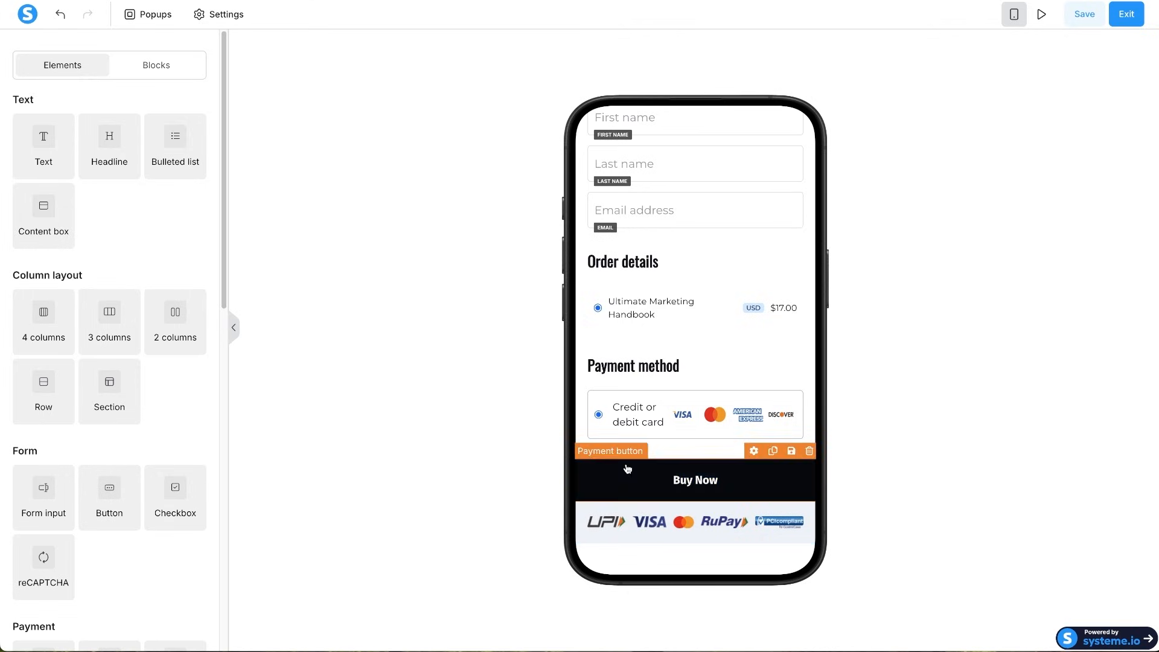
click(655, 503)
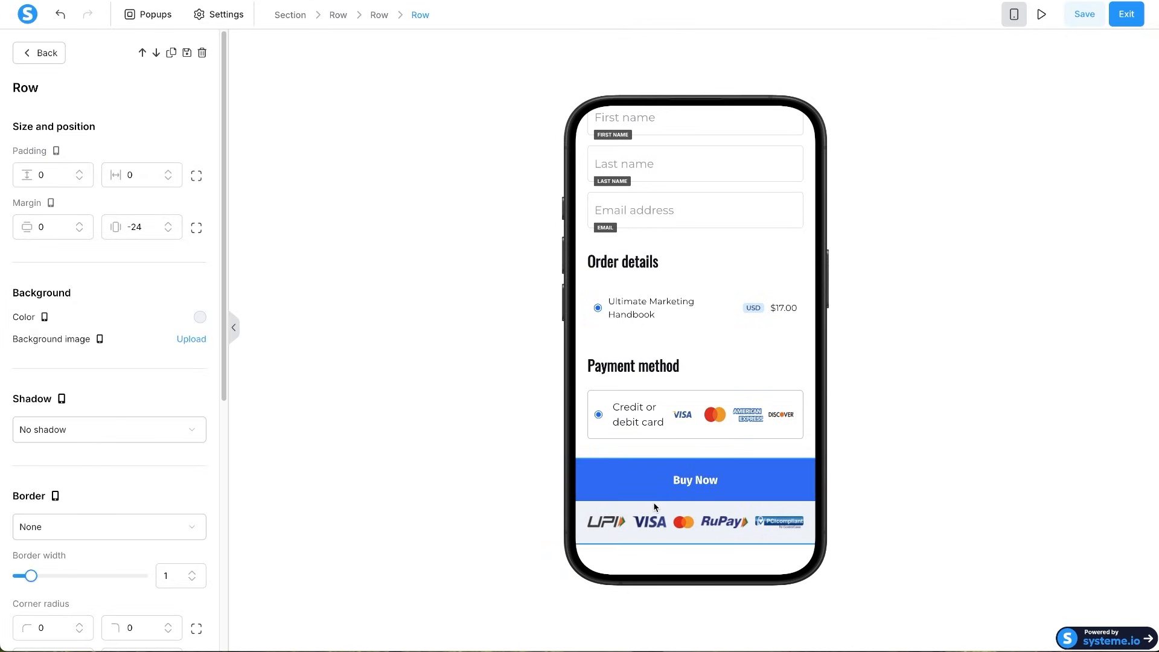
click(126, 174)
text(2)
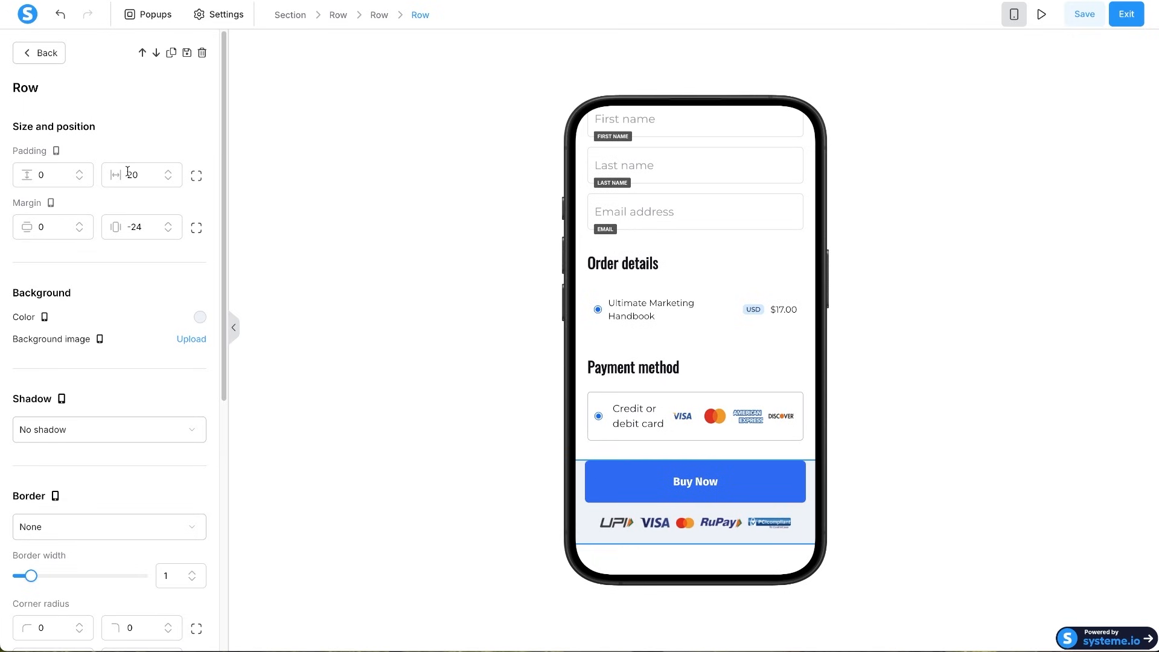
click(726, 564)
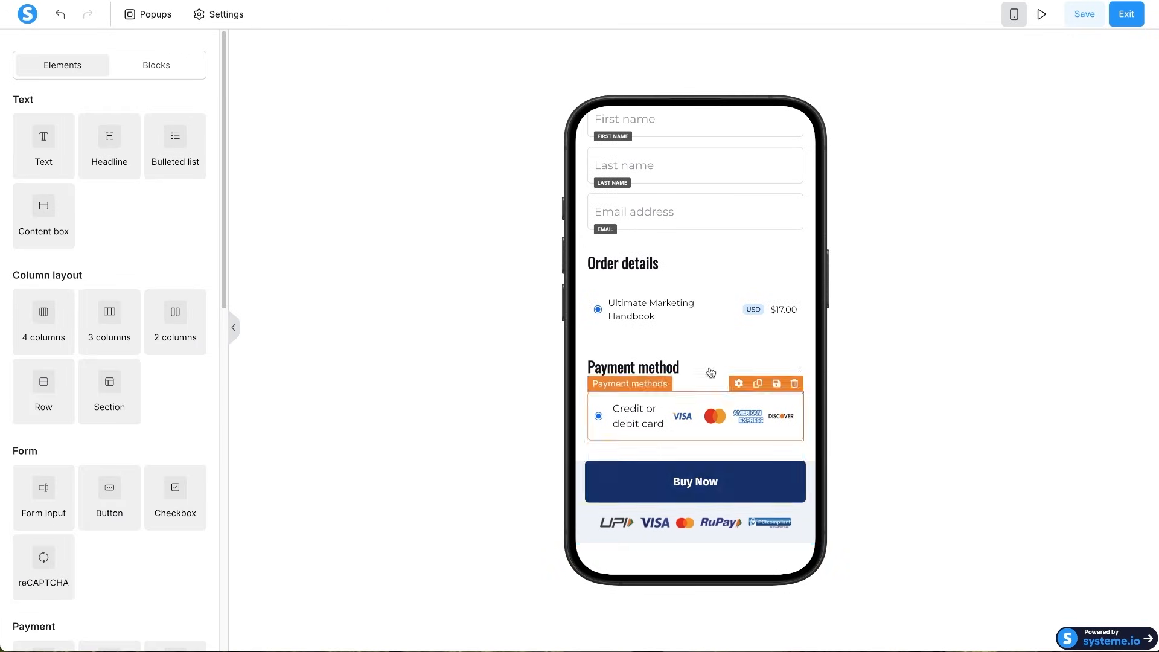
scroll(713, 371, up, 10)
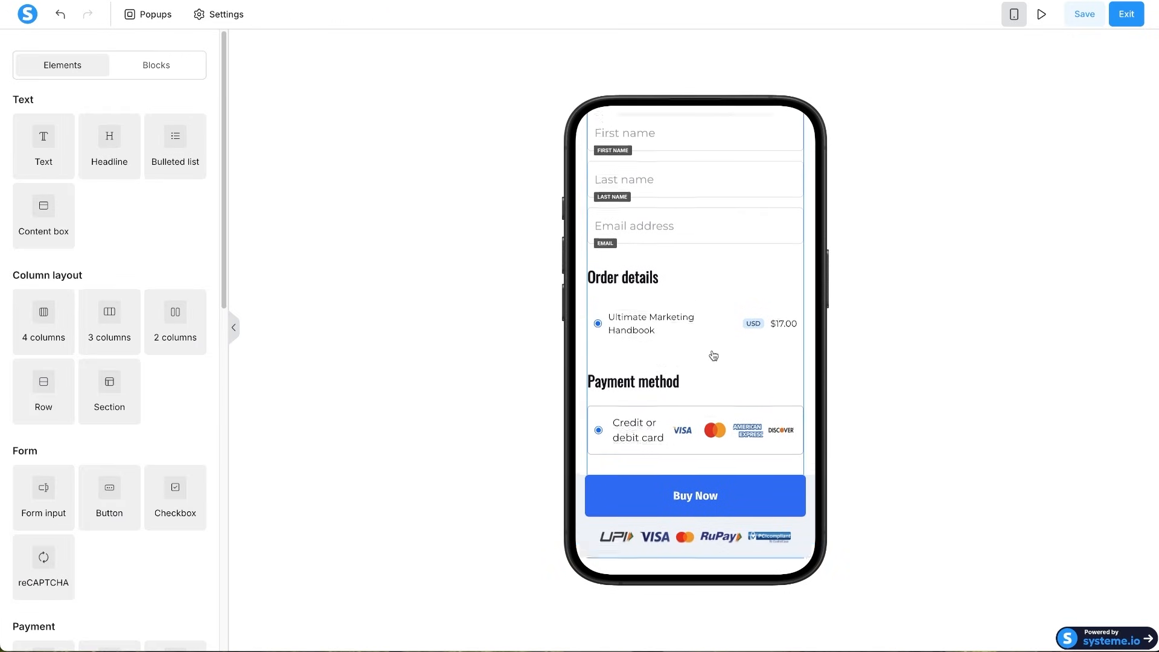
click(1014, 14)
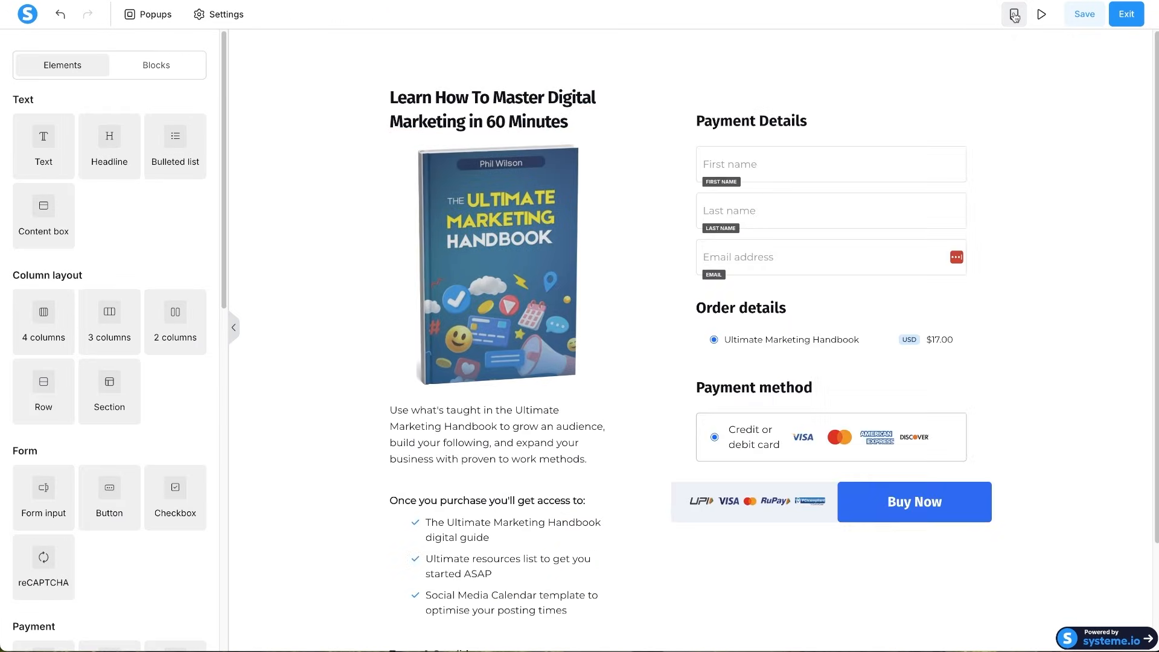
- Save the order form page and look through it in the live preview
click(1085, 16)
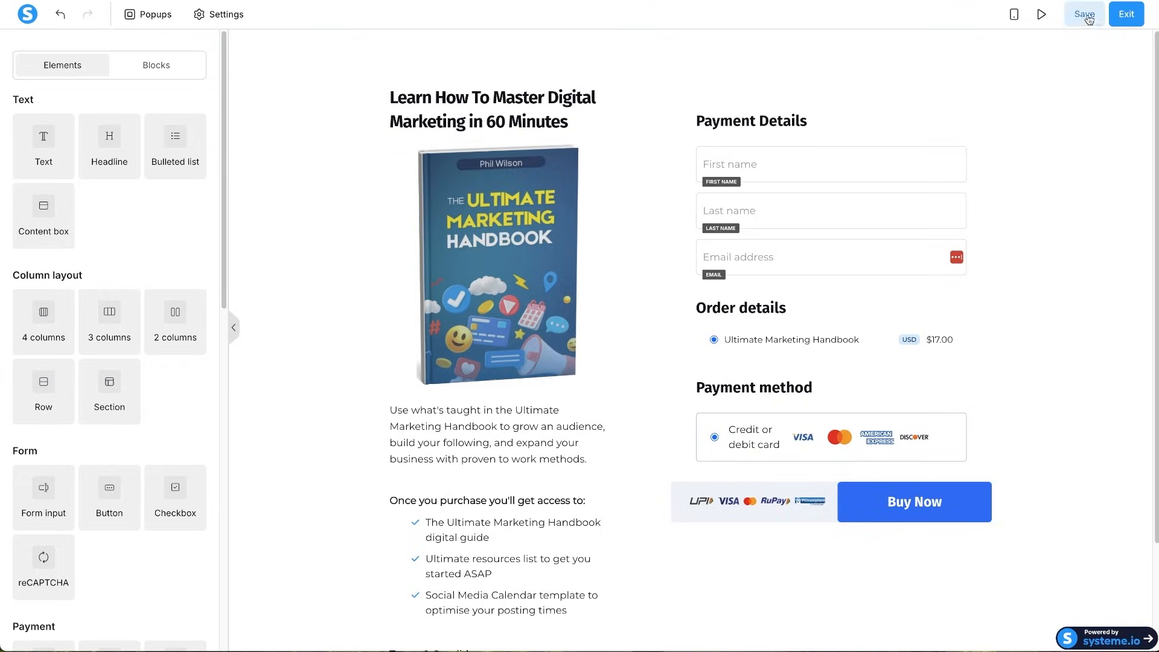
click(1030, 13)
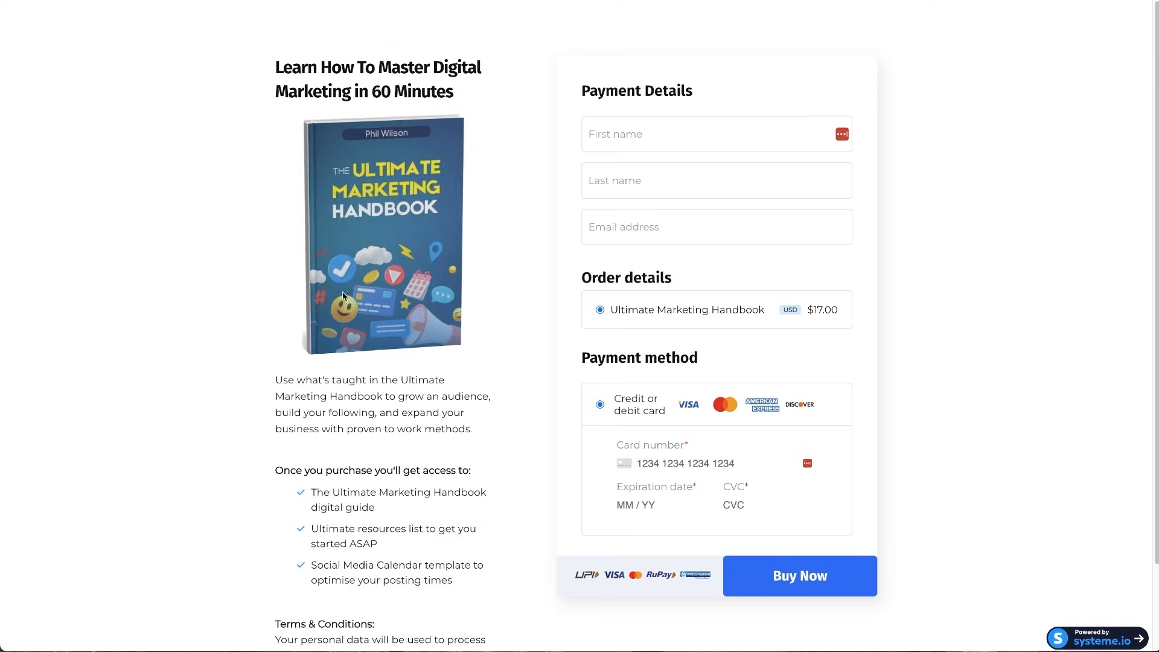
scroll(390, 310, down, 2)
scroll(305, 369, up, 2)
drag(245, 58, 439, 417)
click(439, 417)
scroll(338, 468, down, 1)
drag(212, 422, 425, 539)
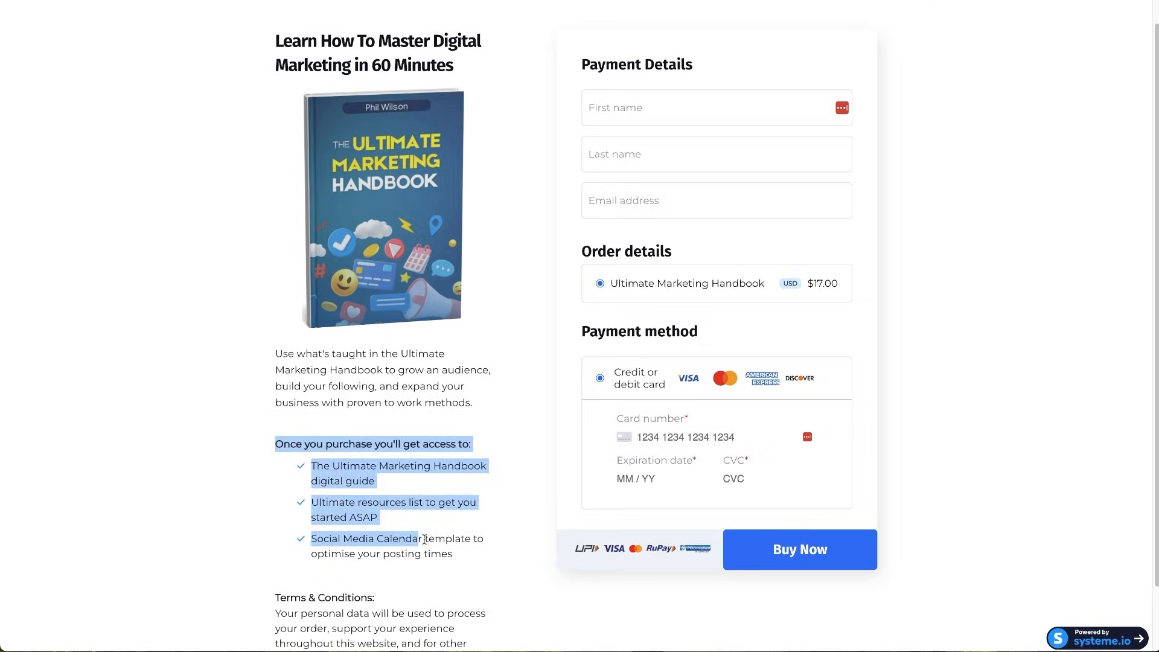
click(425, 539)
scroll(323, 528, down, 2)
scroll(543, 592, up, 3)
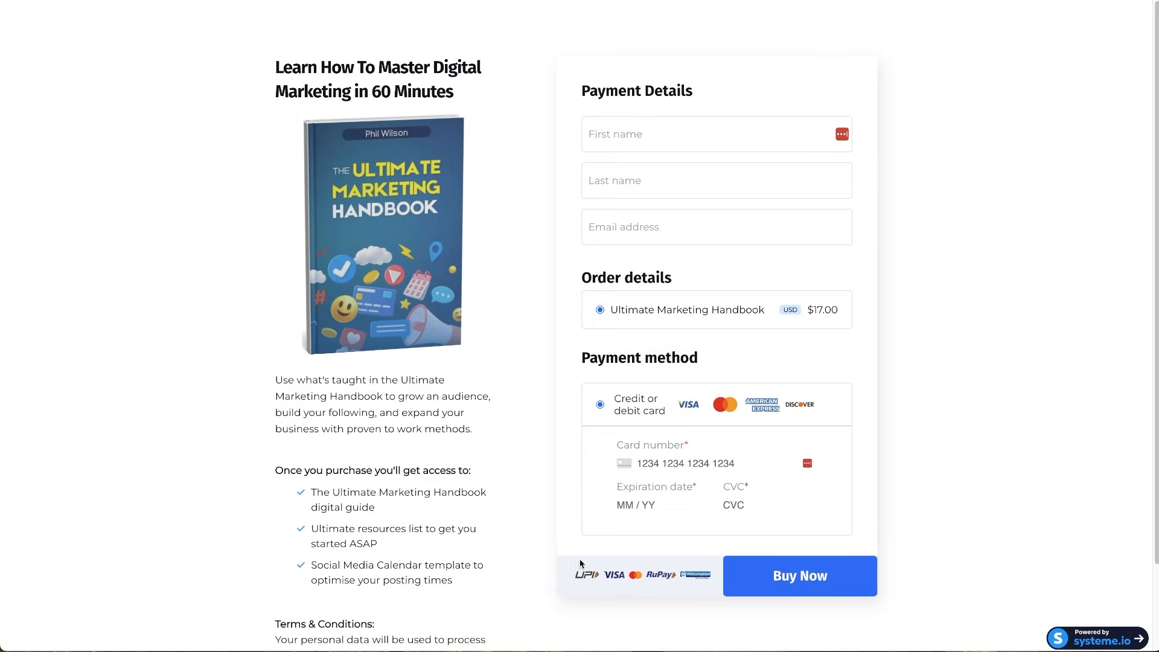
- Test the checkout fields by leaving the email empty and trying the card number
click(649, 227)
drag(599, 309, 861, 334)
click(901, 335)
scroll(717, 439, down, 1)
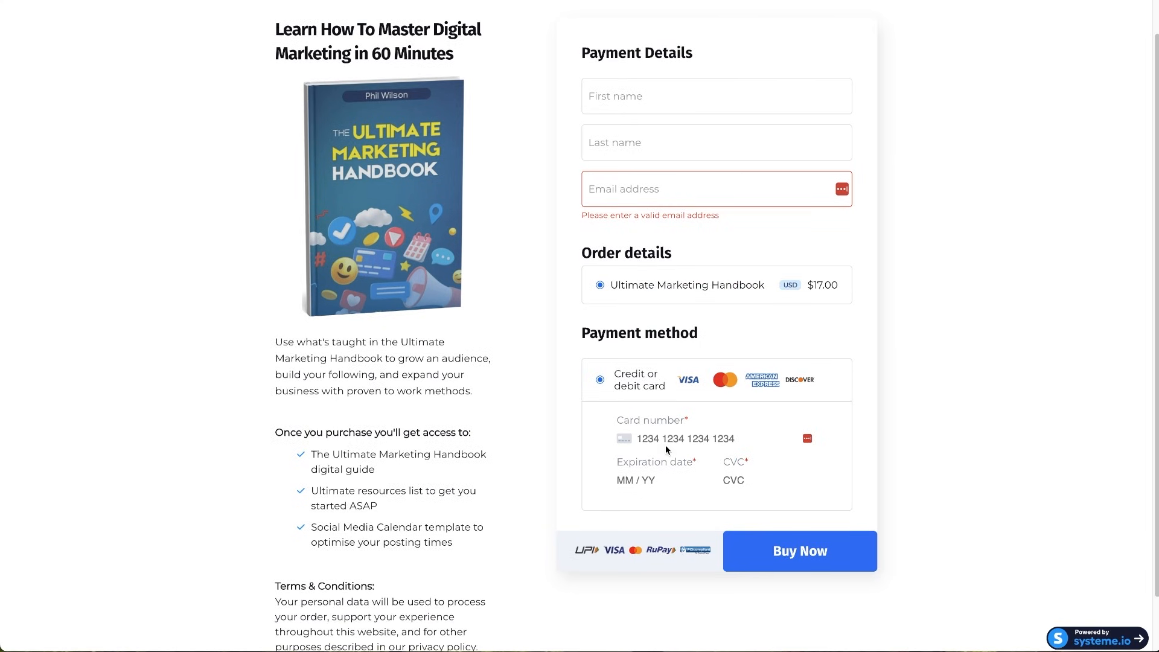
click(665, 444)
click(592, 495)
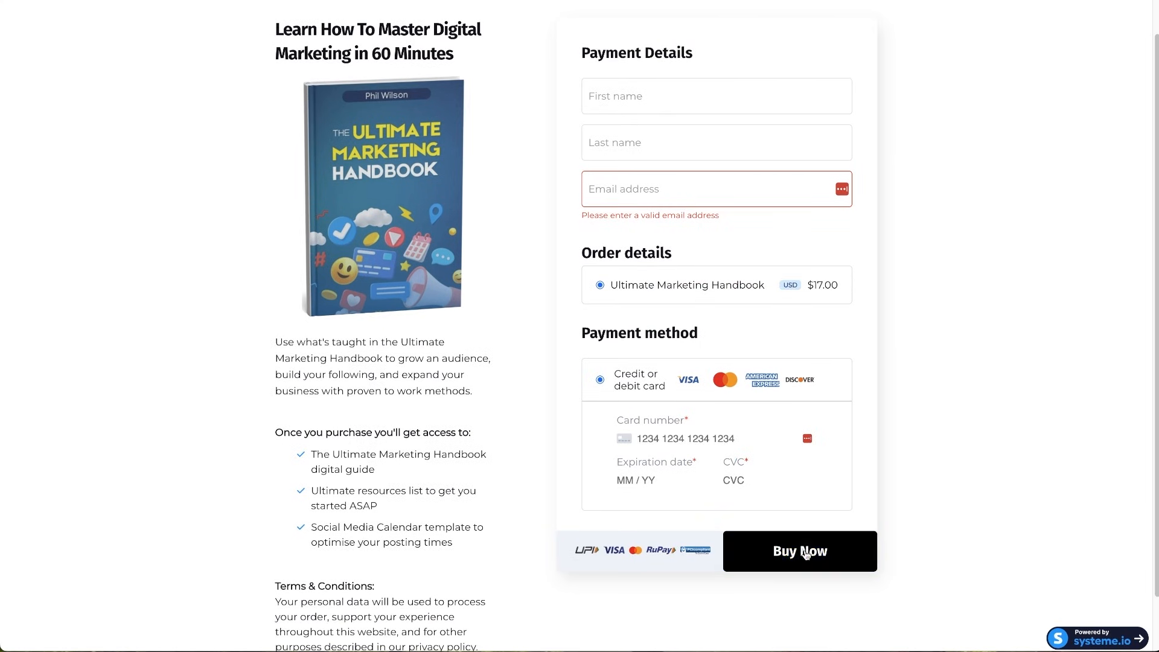
scroll(805, 554, down, 1)
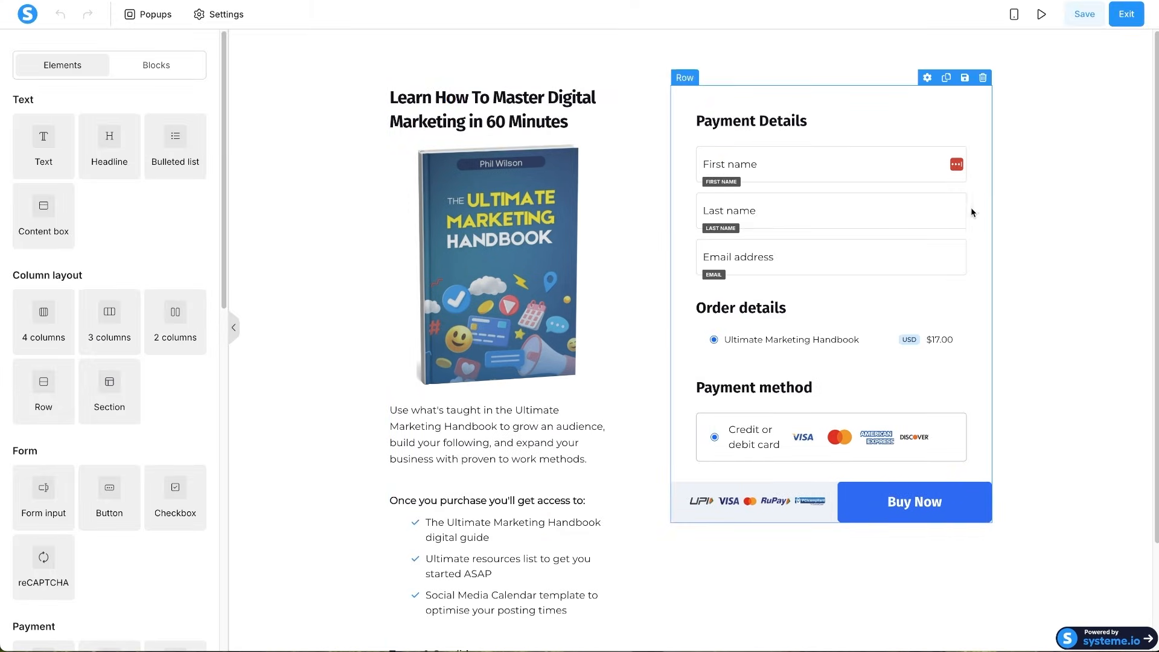
- Exit the order form editor and open the Thank You Page step's template gallery
click(1127, 16)
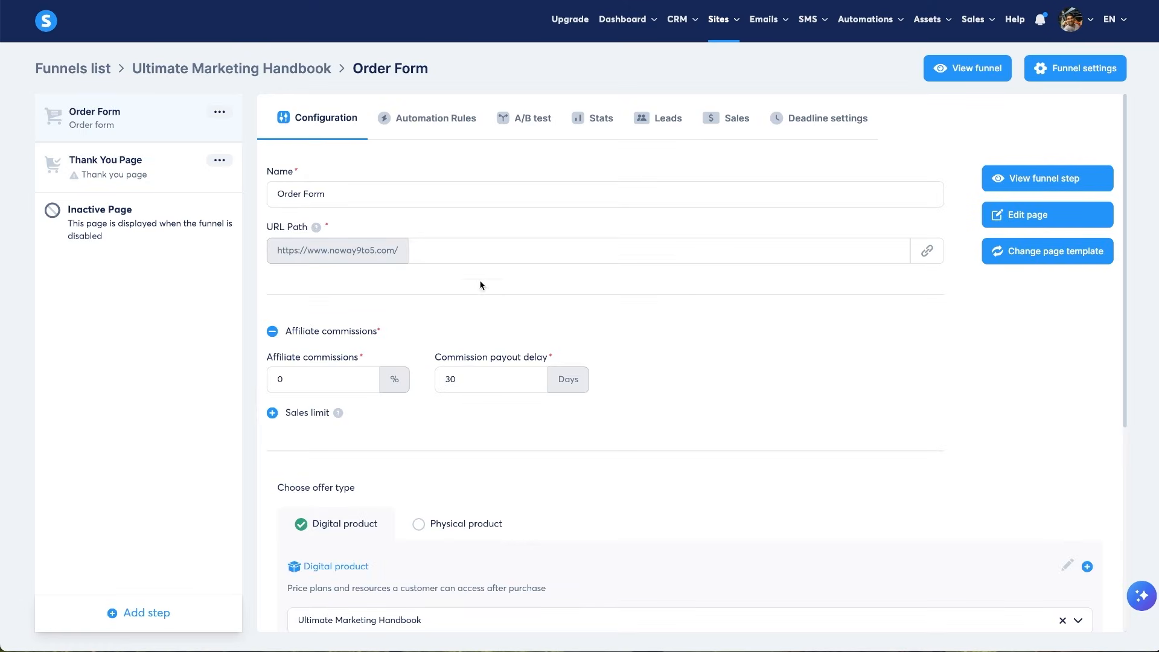
click(84, 168)
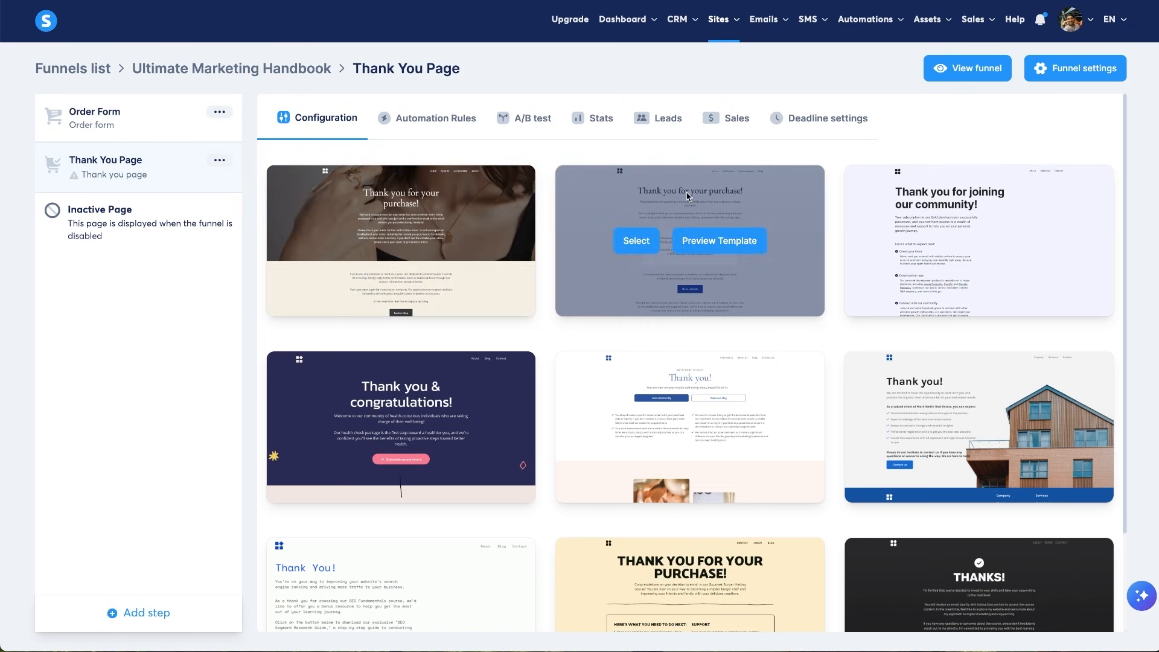
scroll(544, 533, down, 2)
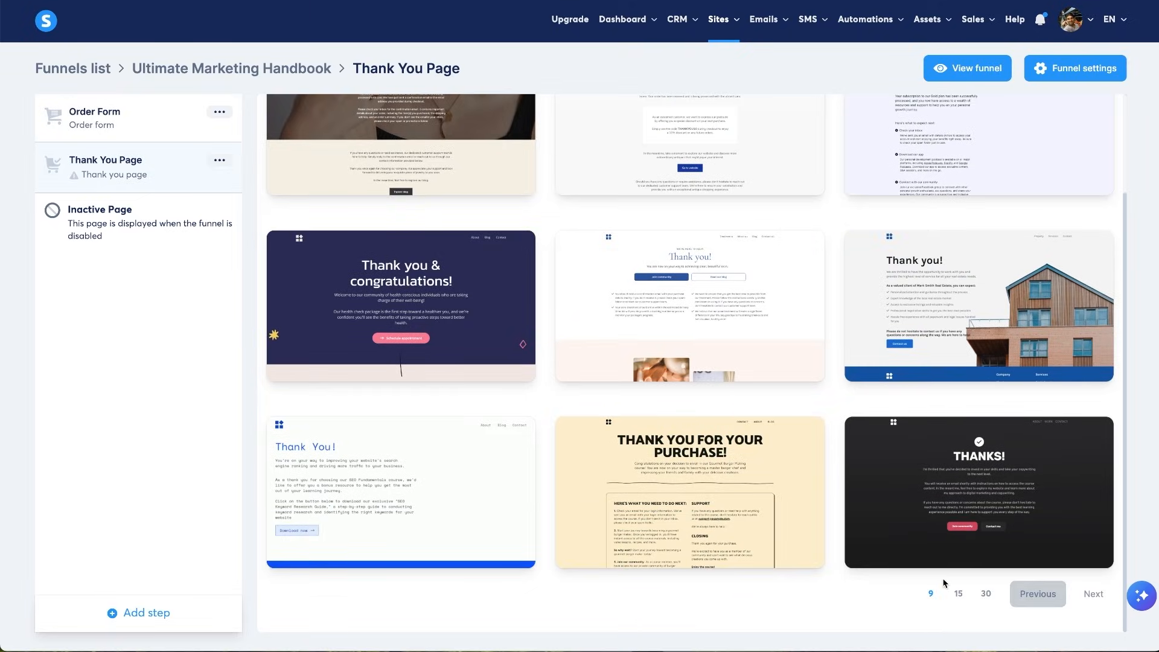
- Show 30 templates per page and select the 'Thank you! Here's what to expect' template
click(983, 593)
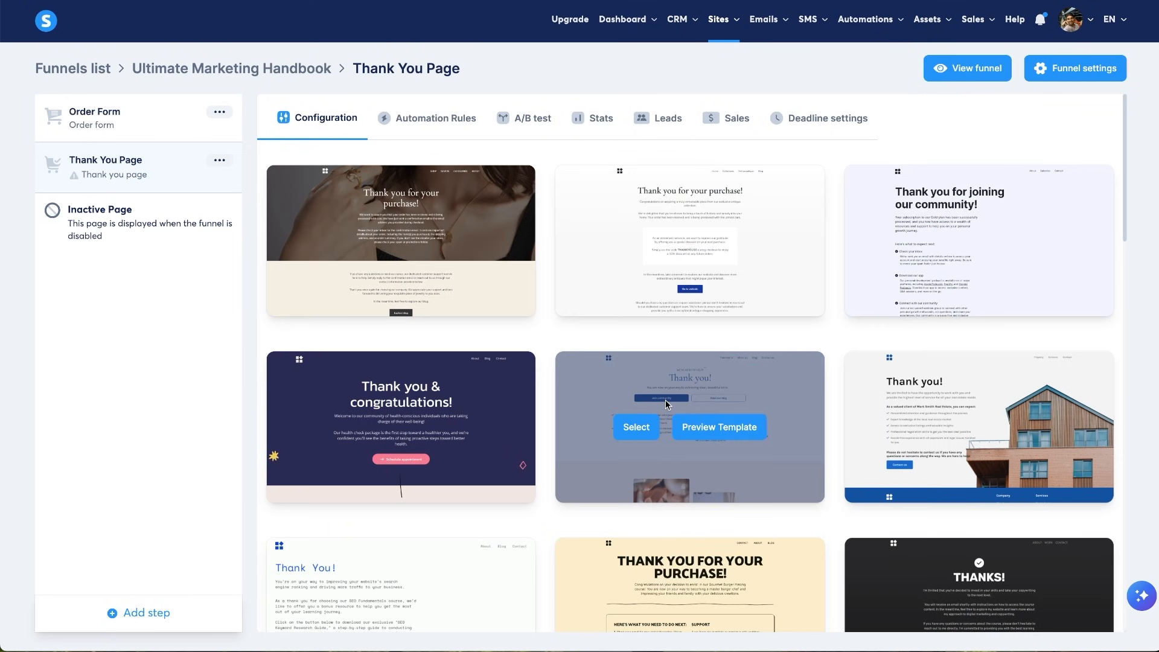
scroll(665, 400, down, 3)
scroll(664, 398, down, 7)
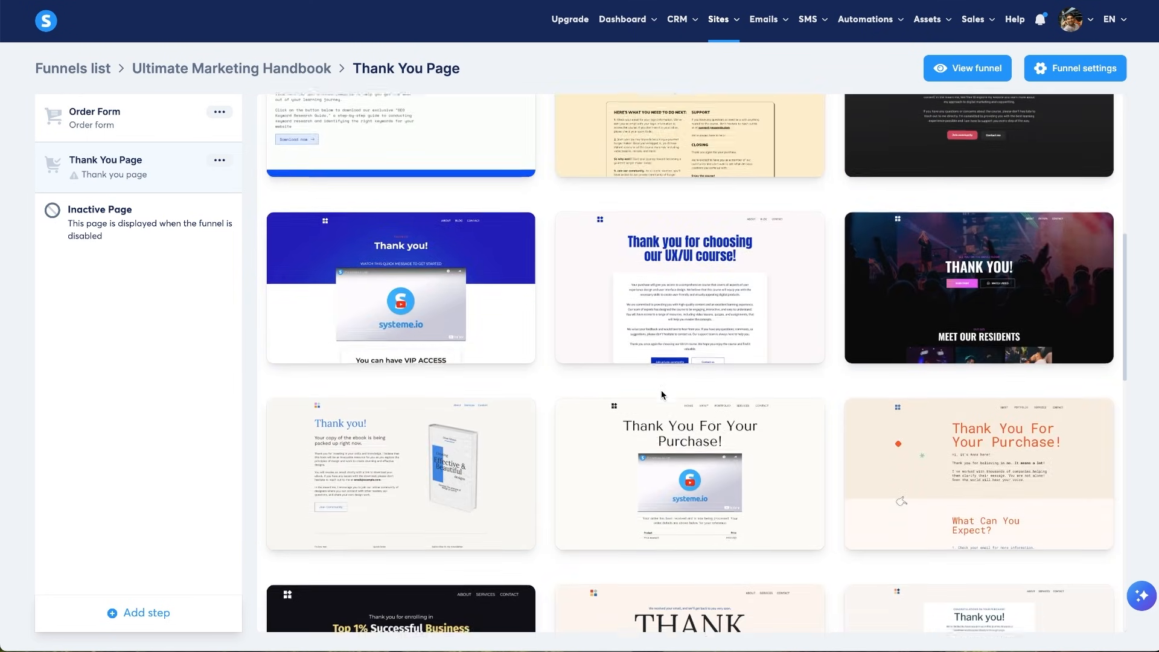
scroll(661, 390, down, 4)
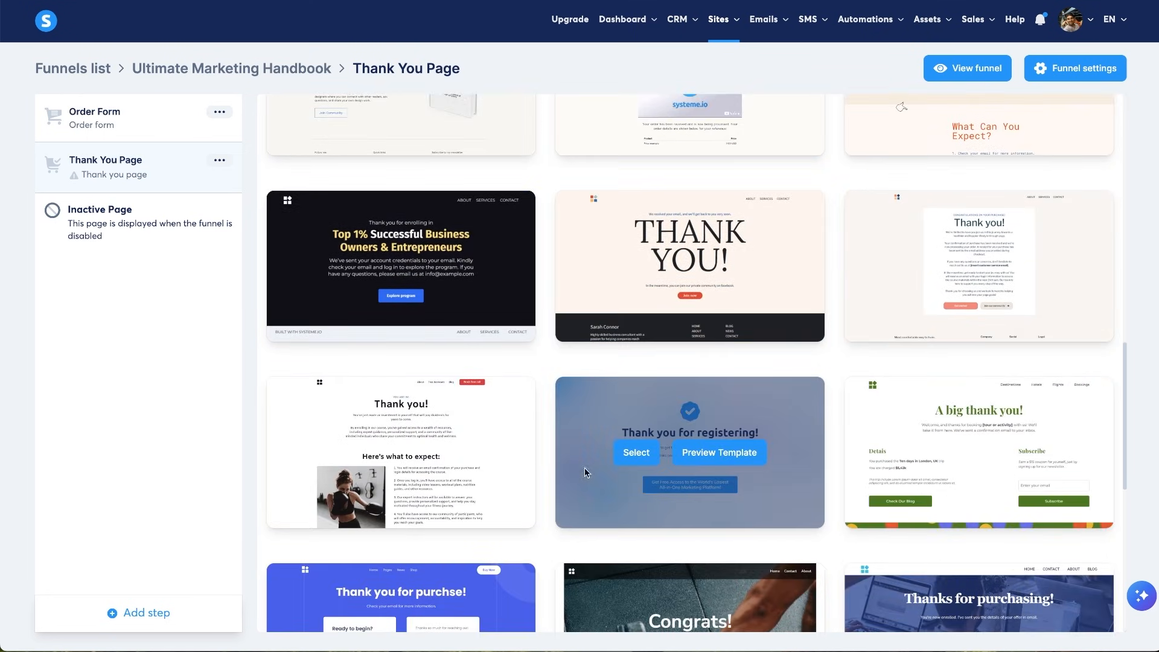
scroll(500, 501, down, 5)
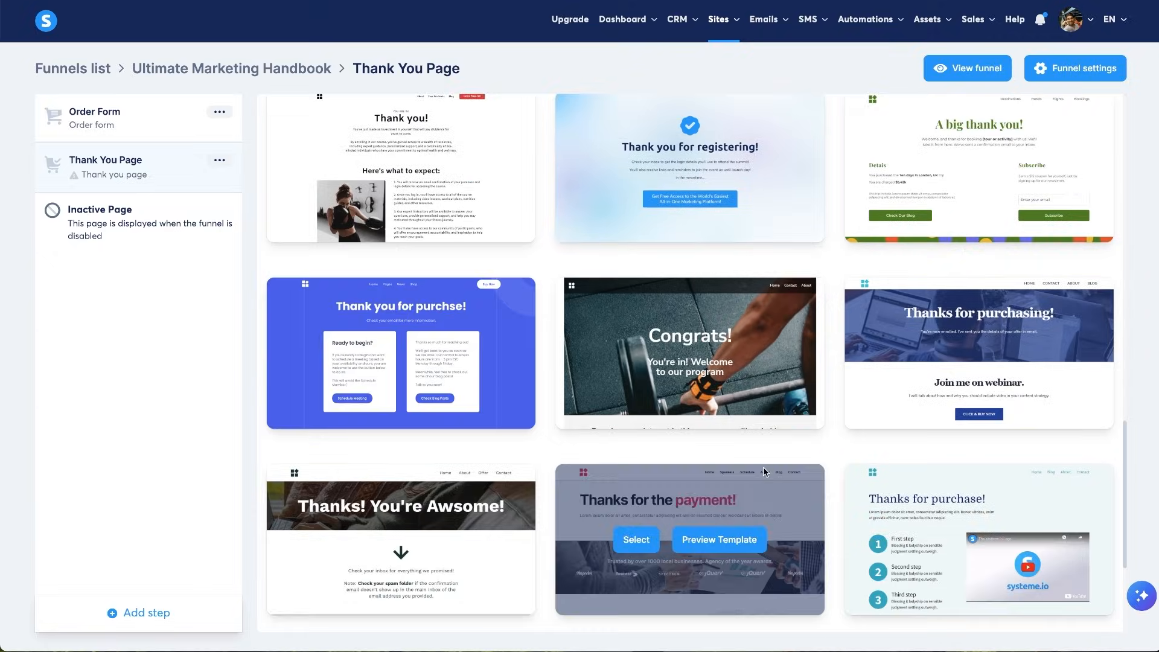
scroll(604, 483, up, 3)
mouse_move(360, 341)
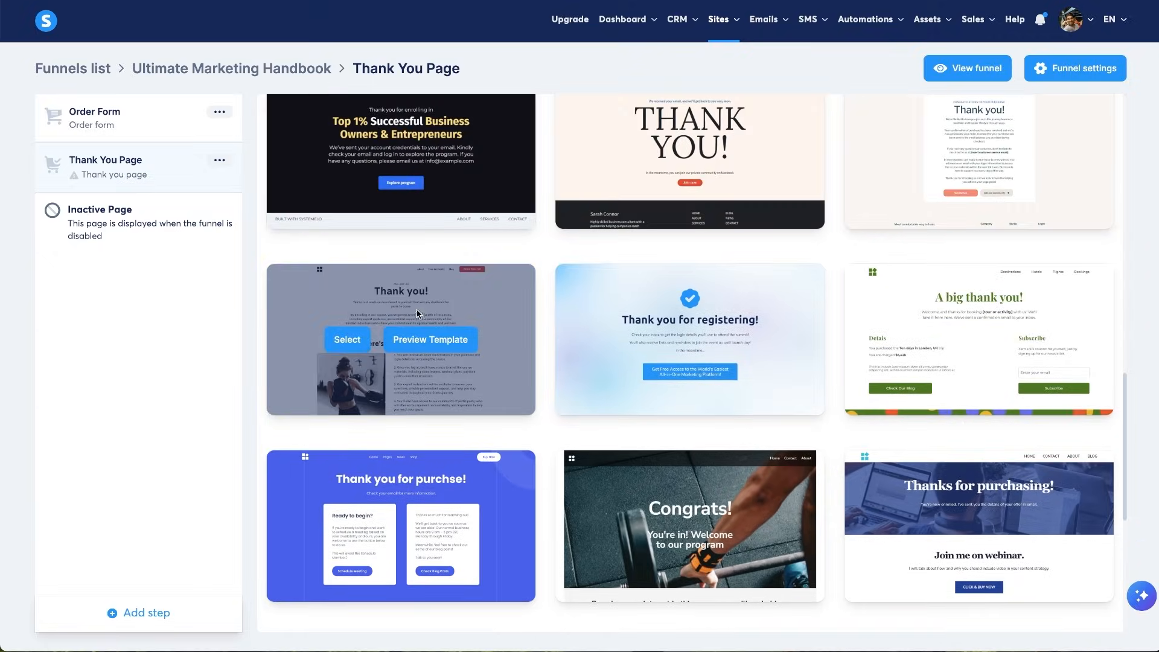
click(358, 341)
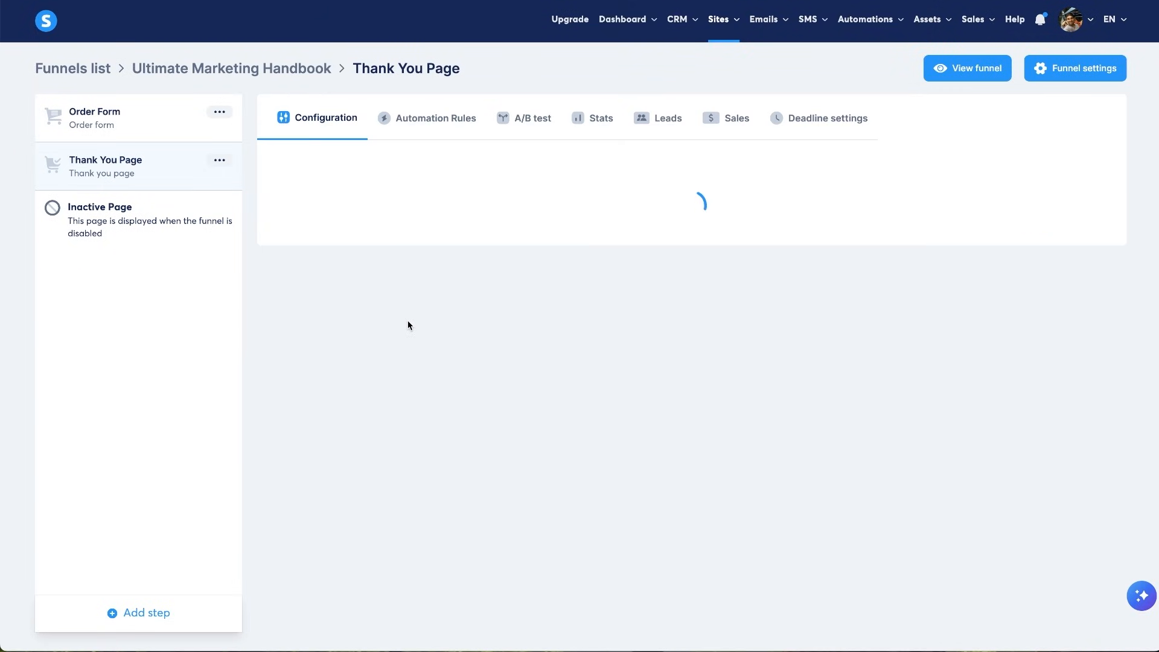
- Change the Thank You Page URL path to 'success' and open the page in the editor
double_click(445, 249)
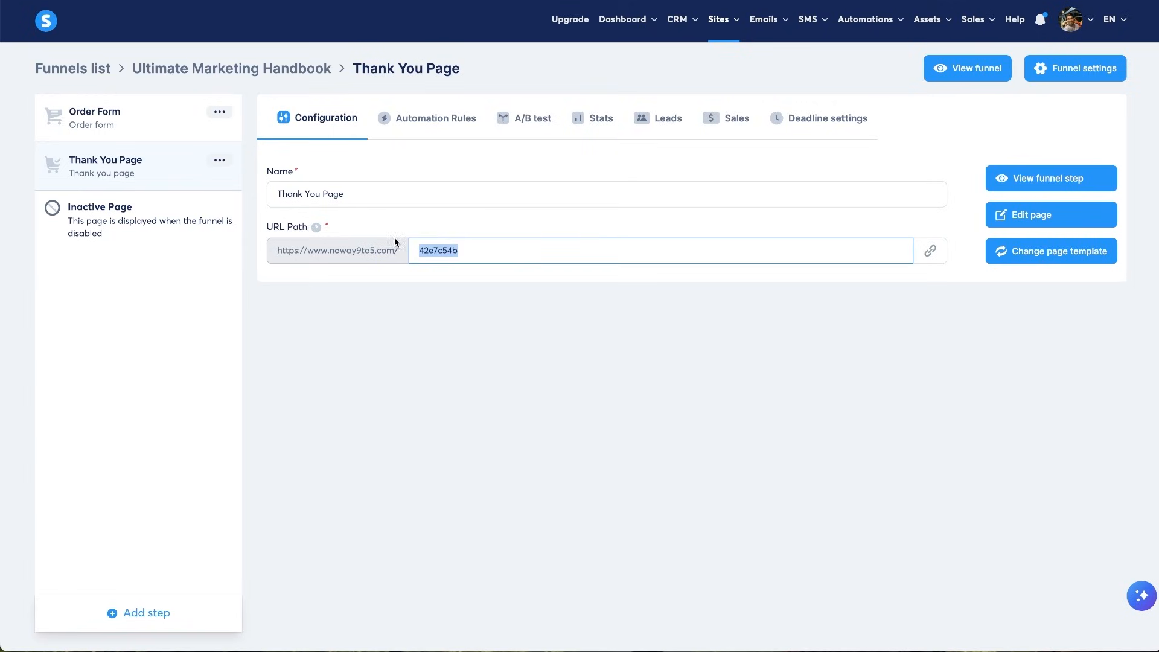
key(Right)
key(ctrl+a)
key(BackSpace)
click(672, 289)
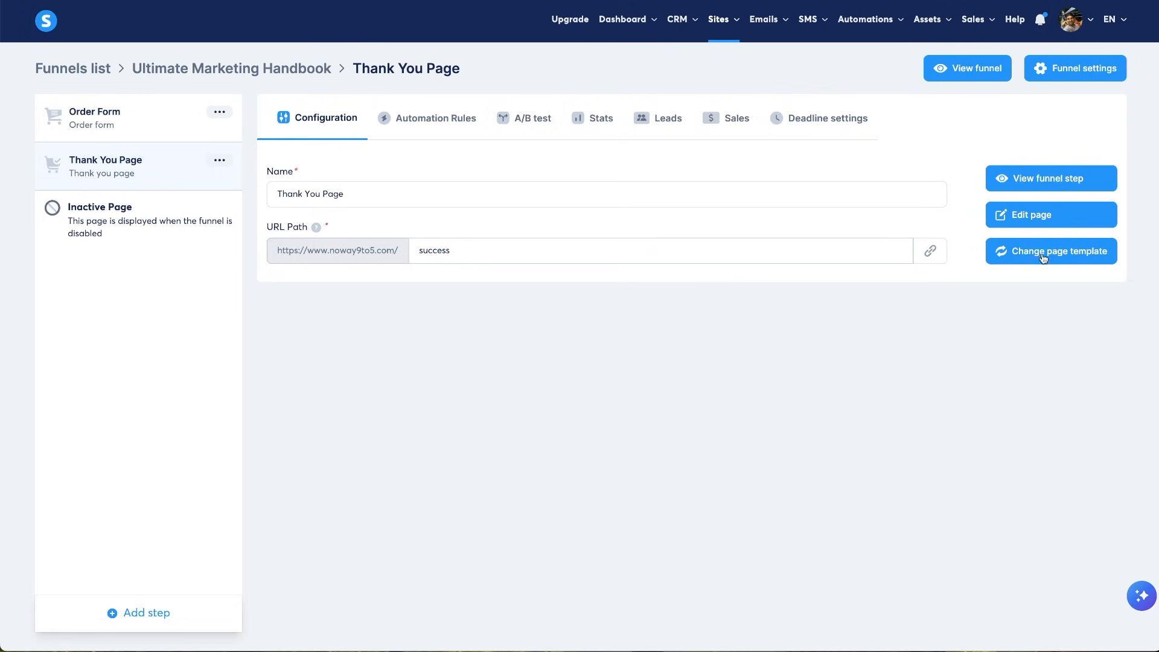
click(1035, 227)
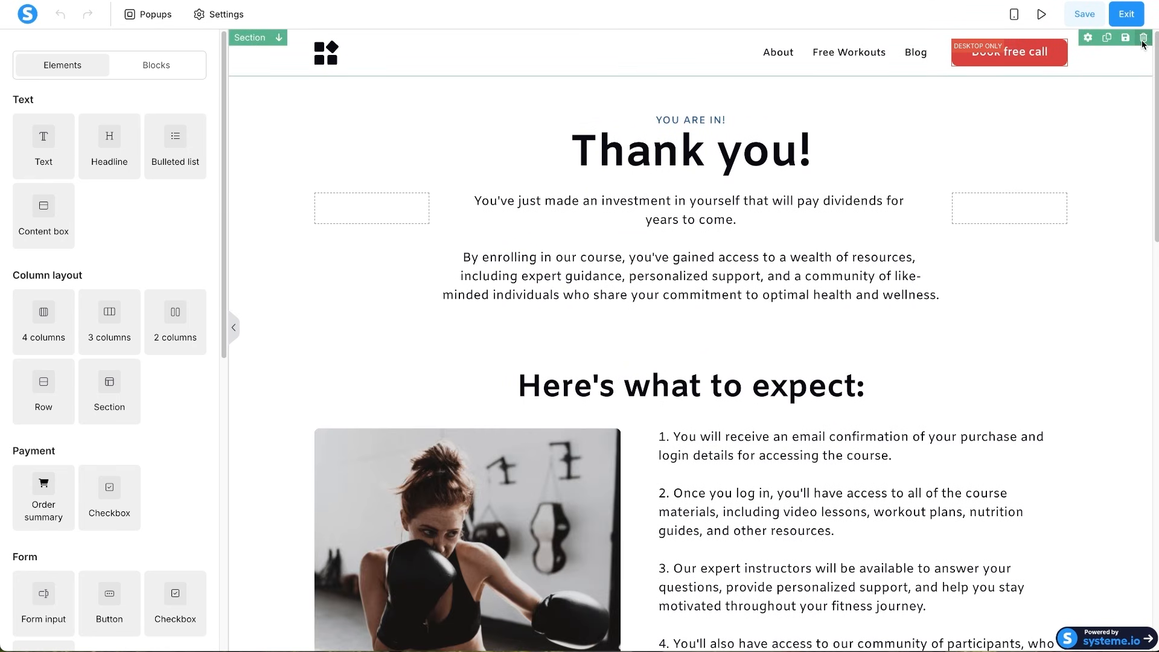
- Delete the page's header section
click(1143, 38)
click(687, 45)
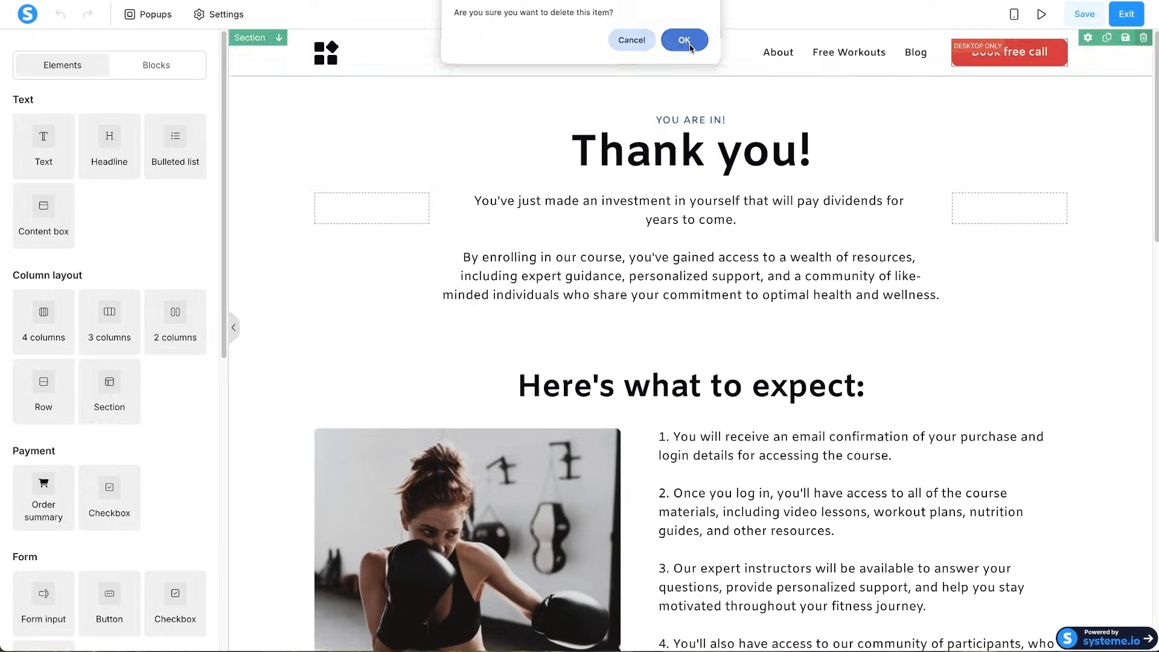
scroll(992, 413, down, 15)
scroll(983, 422, up, 8)
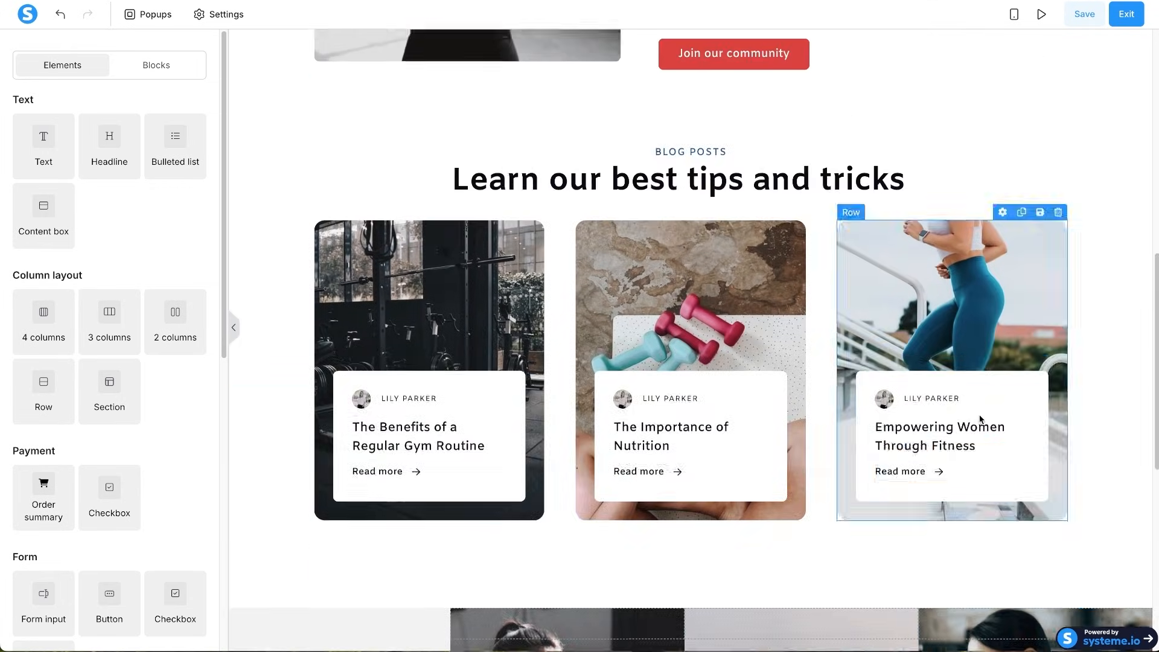
scroll(1064, 478, down, 4)
- Remove the Instagram images row, the empty section and the blog posts section
click(1143, 400)
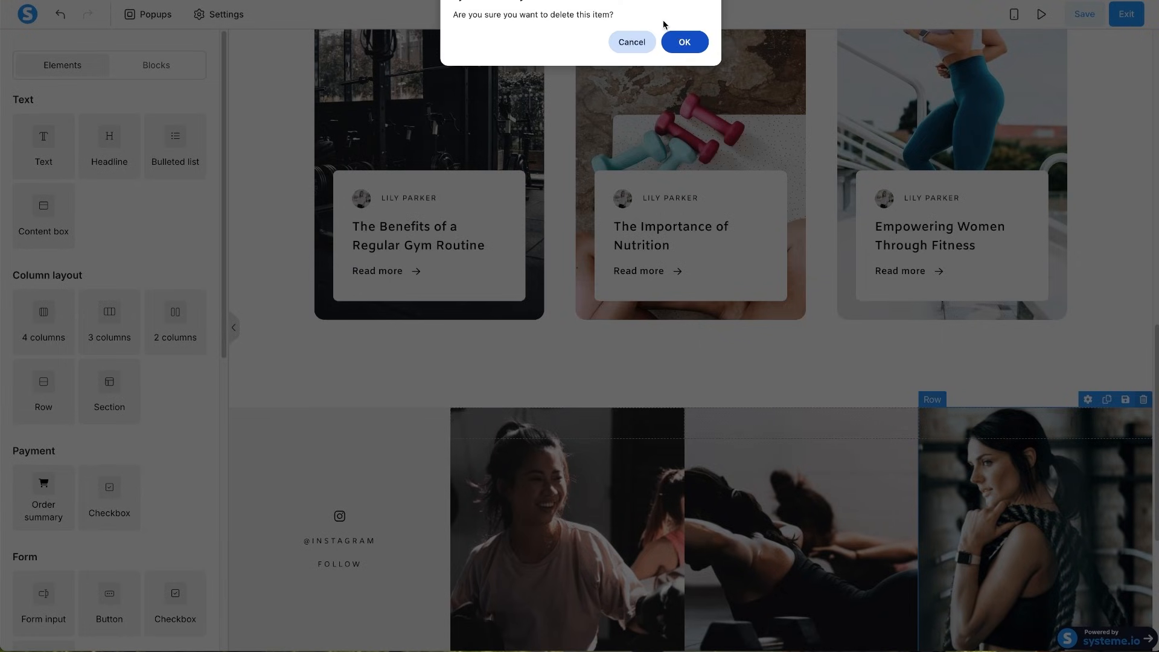
click(683, 33)
click(1143, 400)
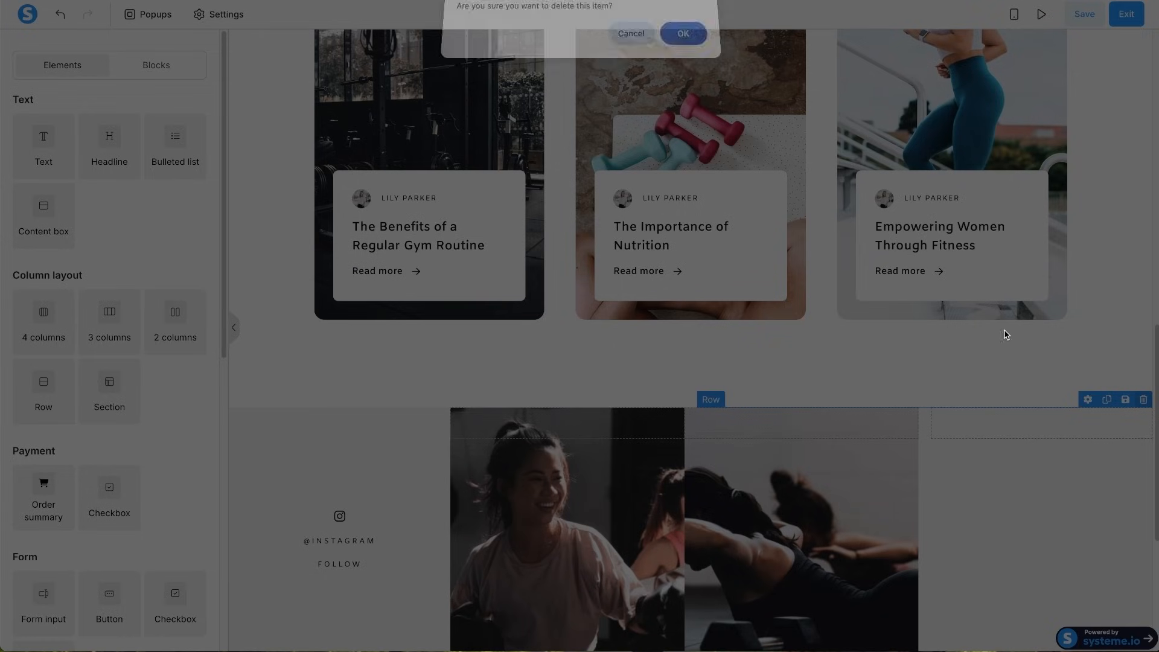
click(683, 33)
click(1143, 400)
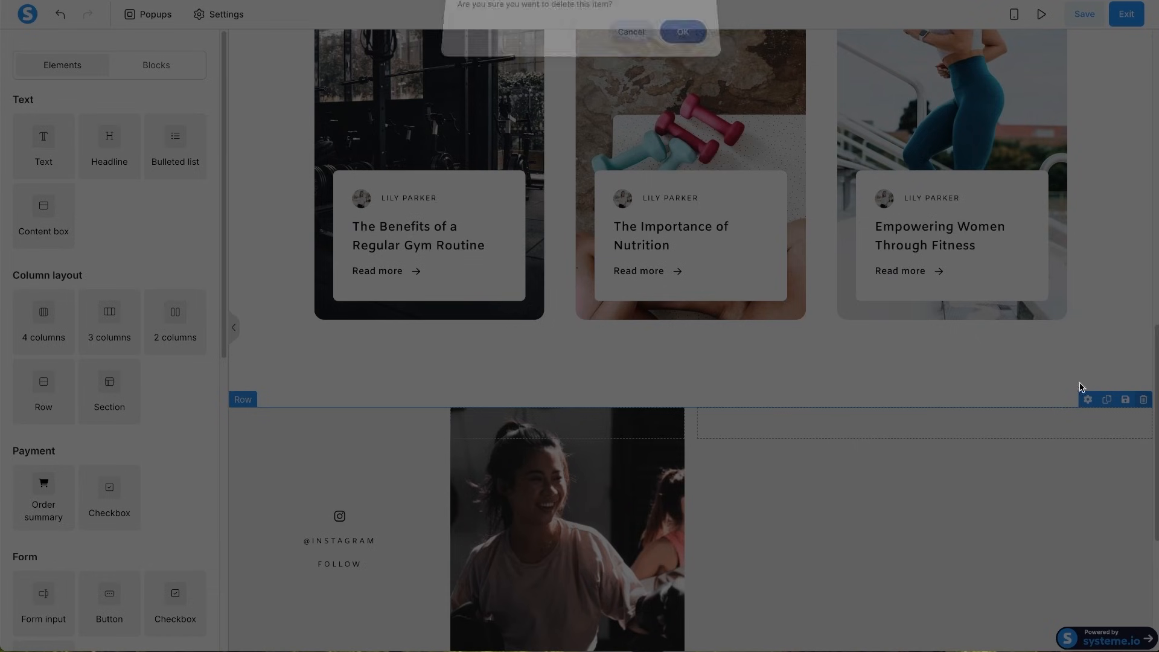
click(683, 33)
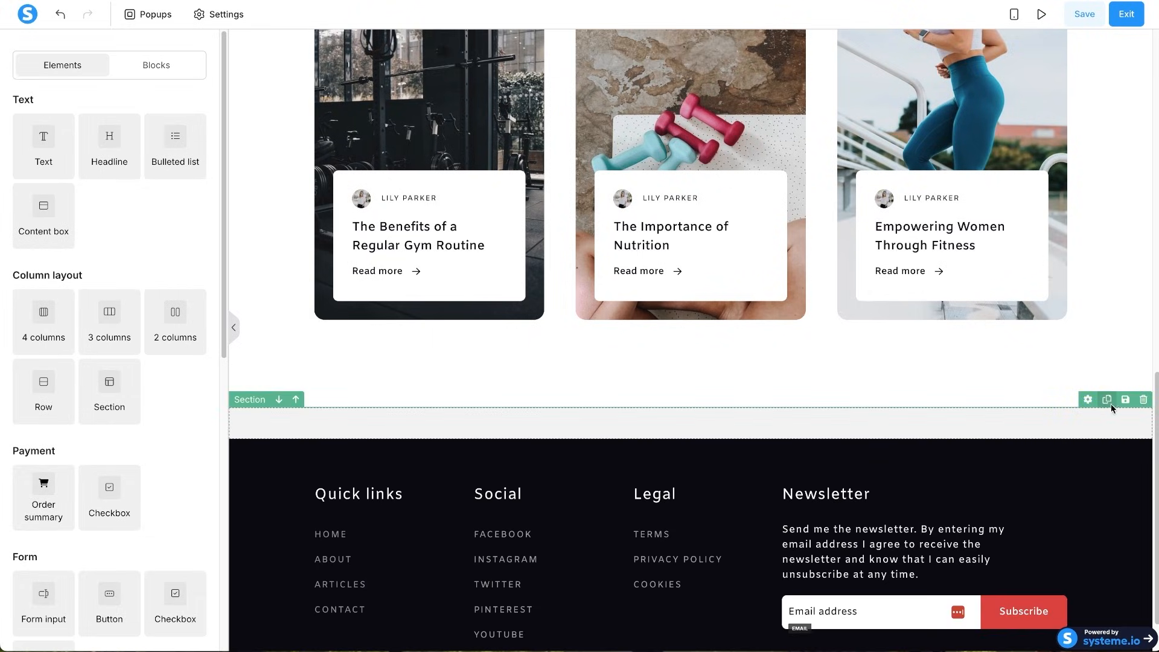
click(1143, 399)
click(683, 33)
scroll(838, 152, up, 5)
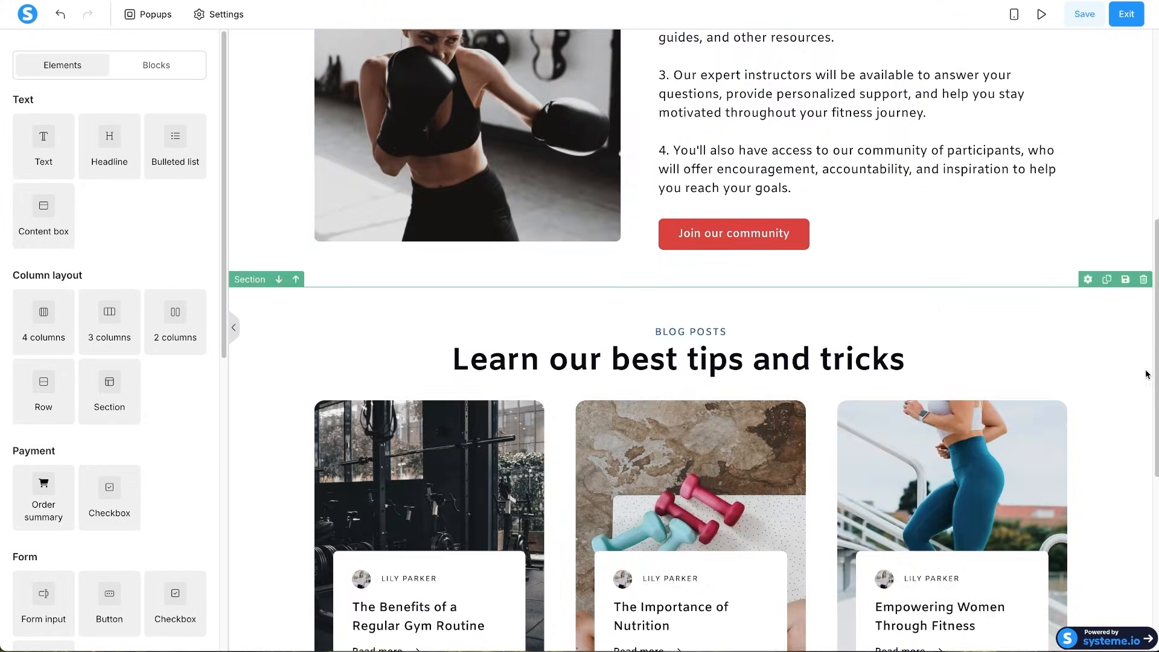
click(1143, 279)
click(683, 34)
scroll(960, 281, up, 6)
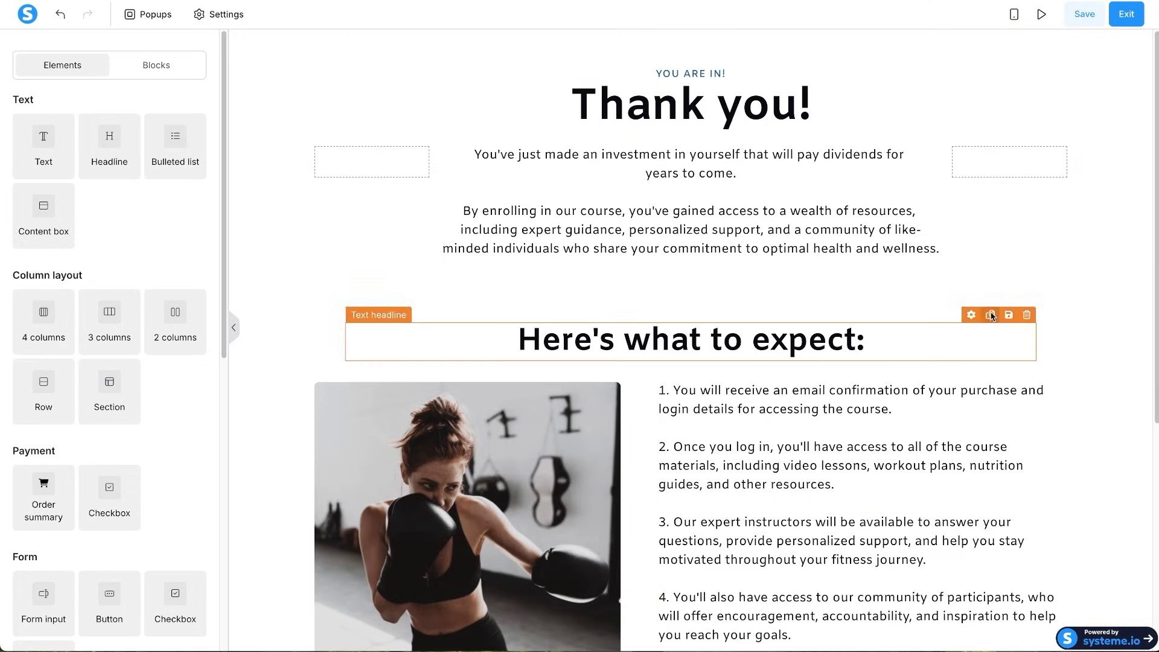
- Delete the expectations row, numbered list, community button, boxing photo row and footer
click(1032, 309)
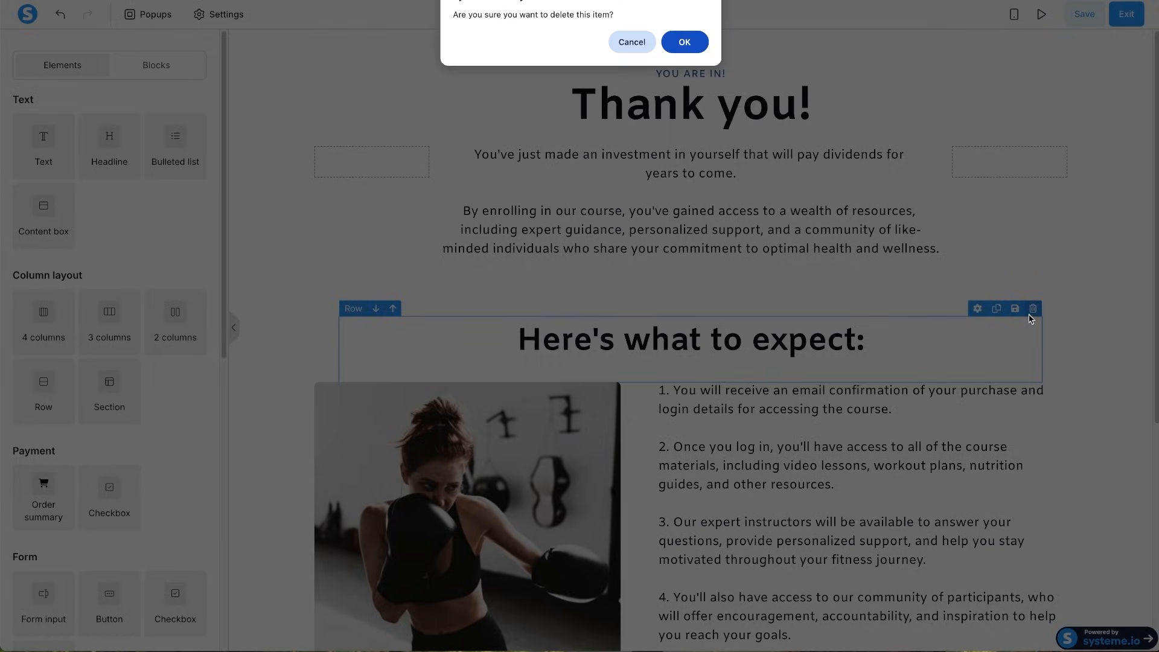
click(694, 49)
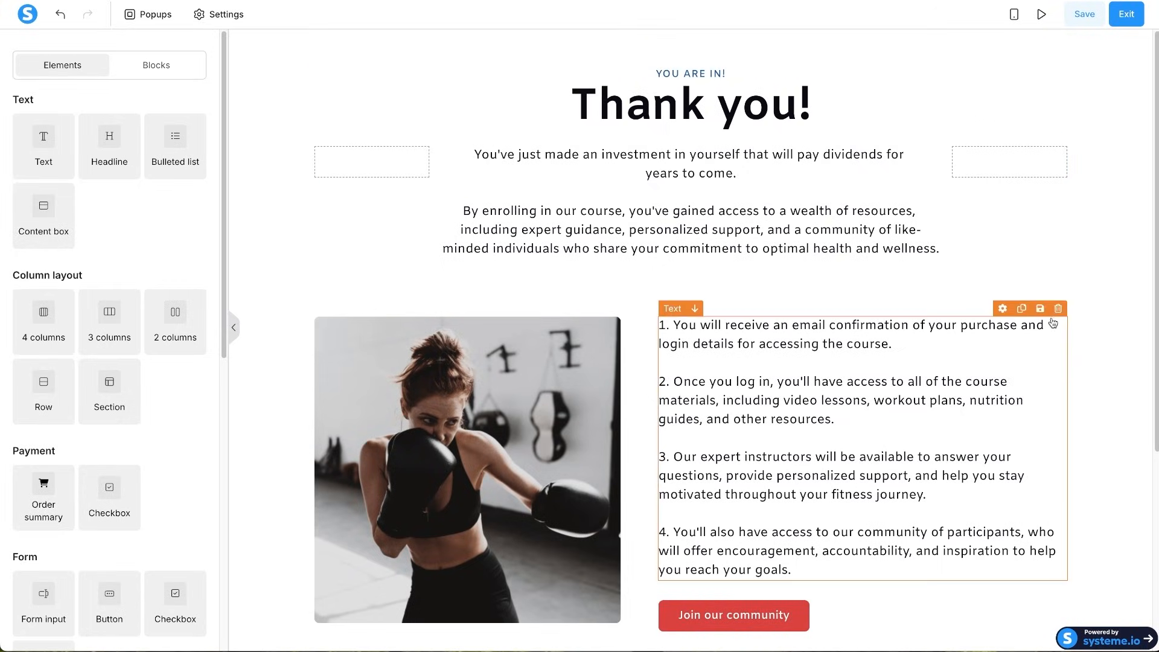
click(1059, 309)
click(686, 40)
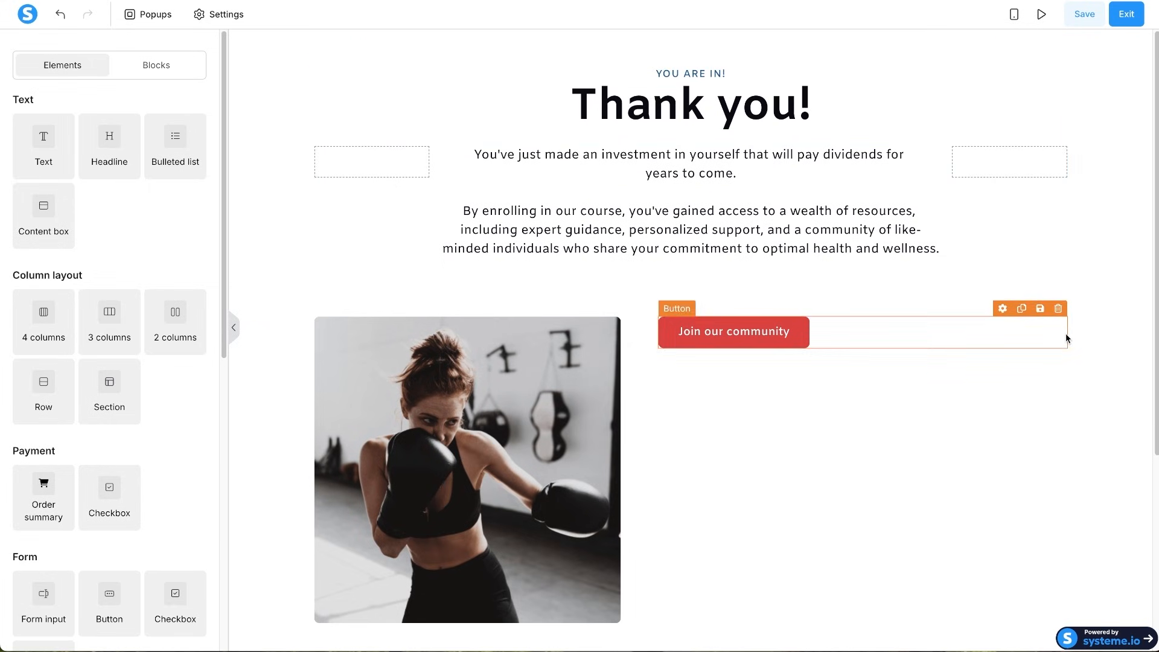
click(1060, 309)
click(671, 38)
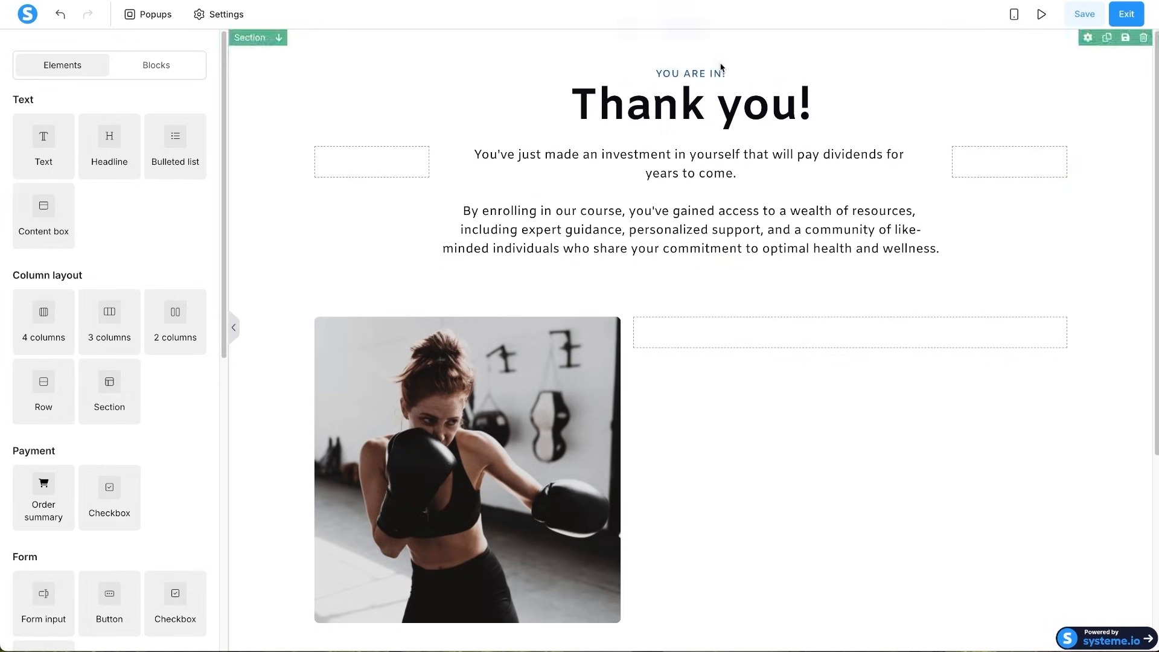
click(1057, 309)
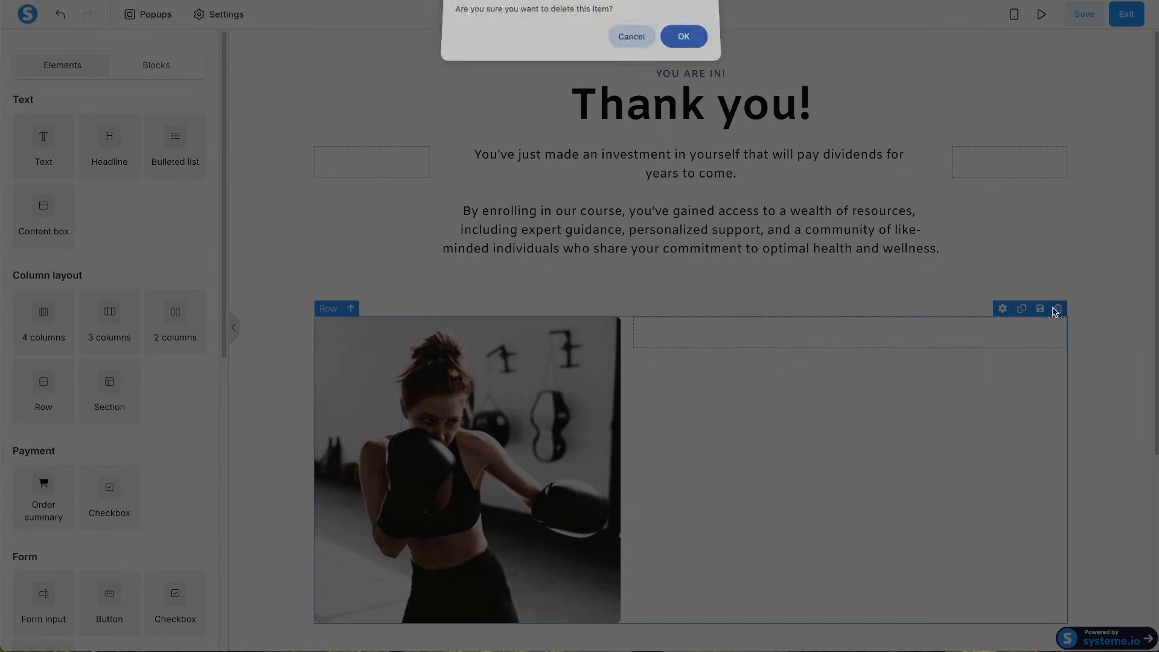
click(683, 37)
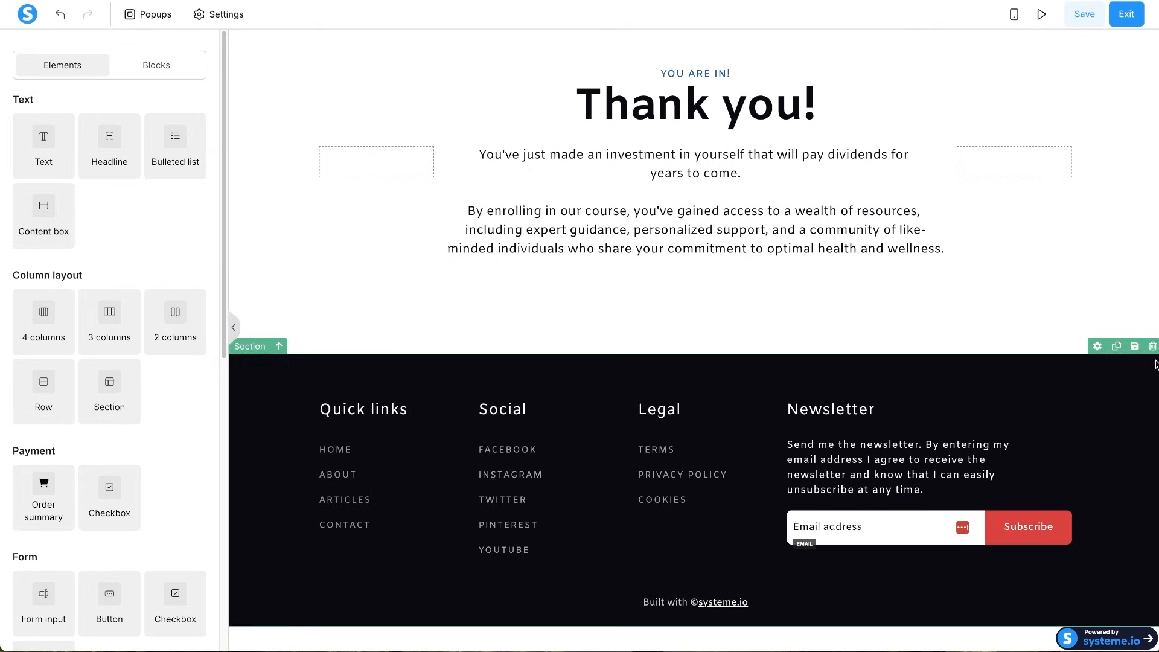
click(1151, 343)
click(682, 38)
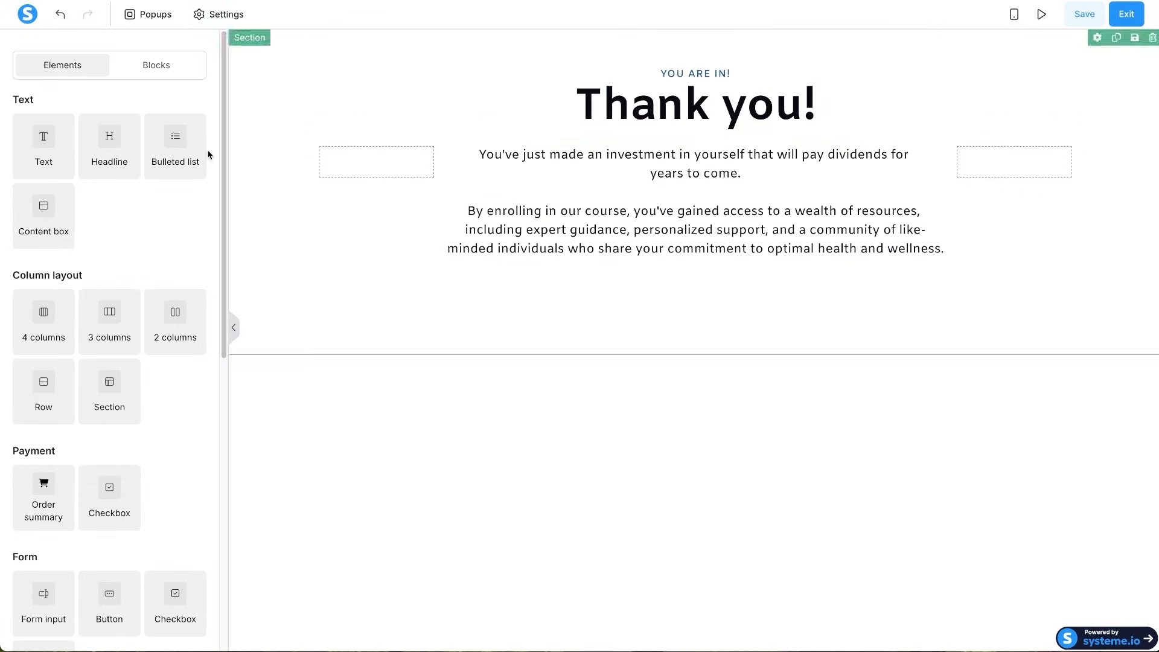
- Rewrite the second paragraph to say the ebook was emailed and invite questions to the contact e-mail address
scroll(78, 497, down, 1)
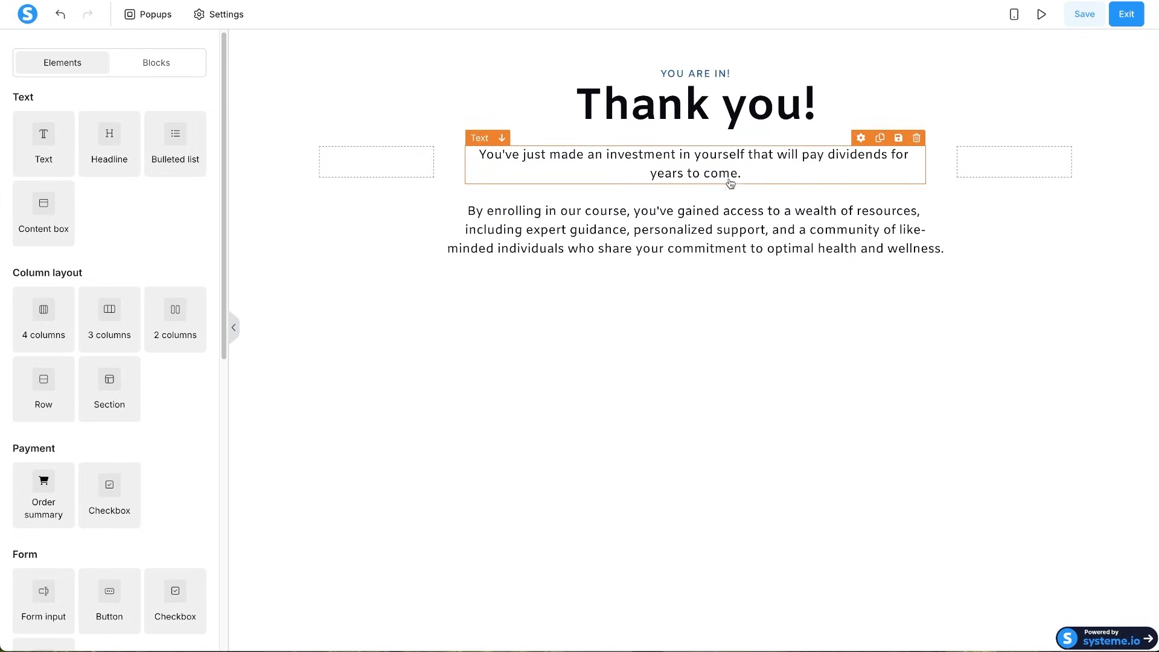
click(810, 183)
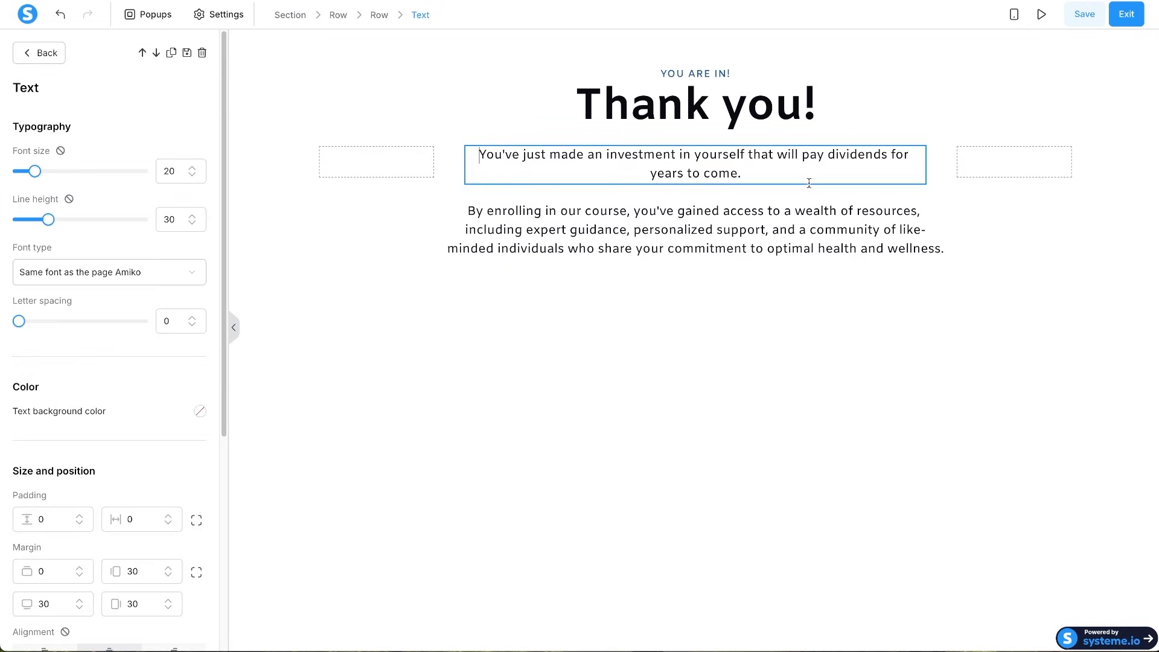
click(599, 211)
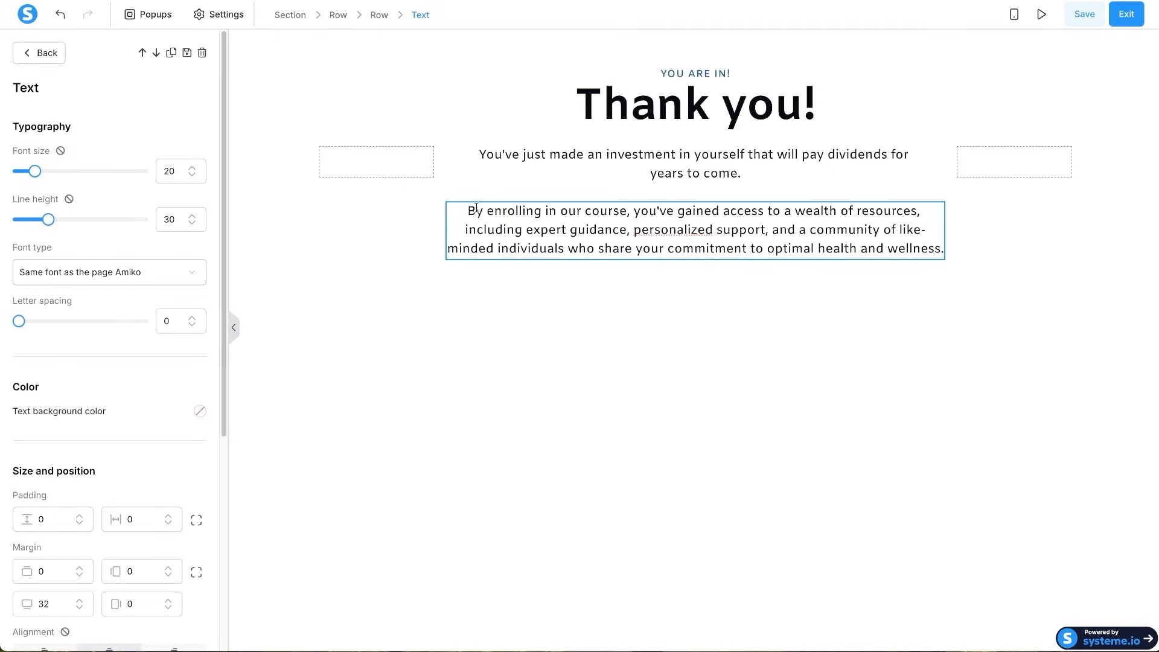
triple_click(815, 211)
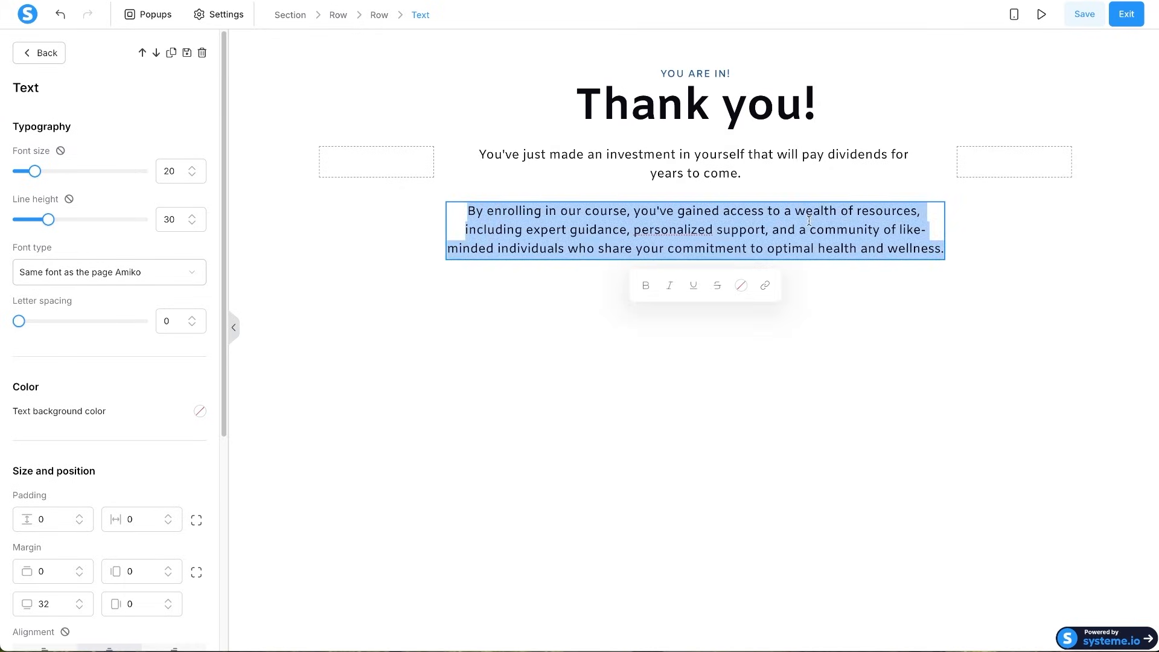
text(We have sent you the )
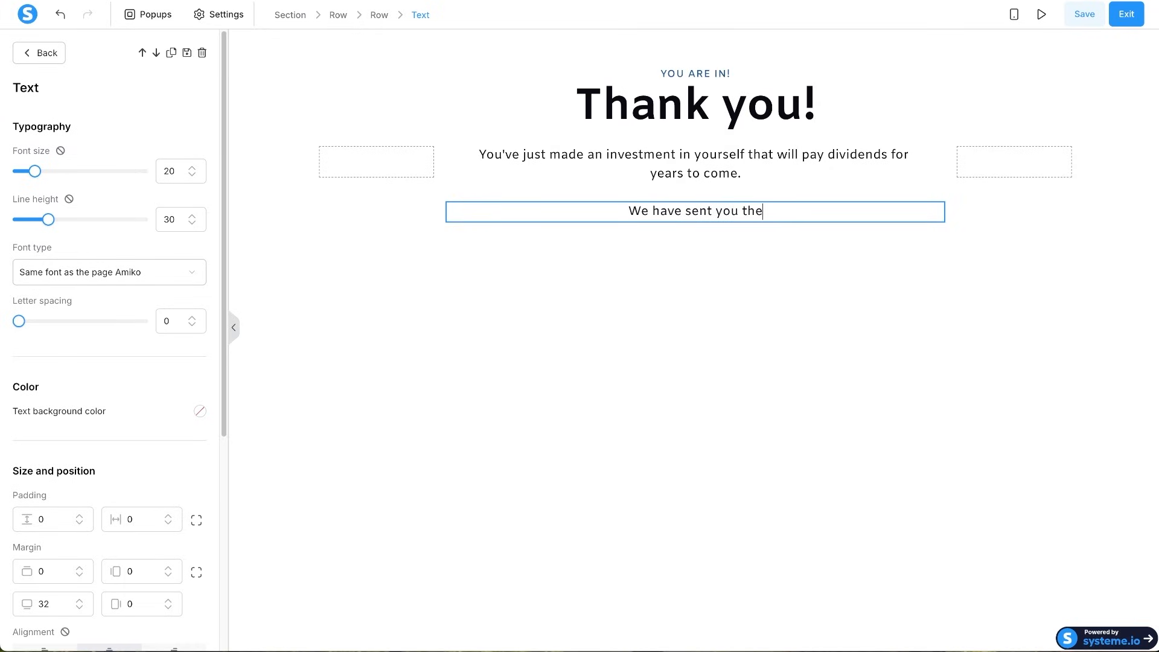
text(em)
key(BackSpace)
key(BackSpace)
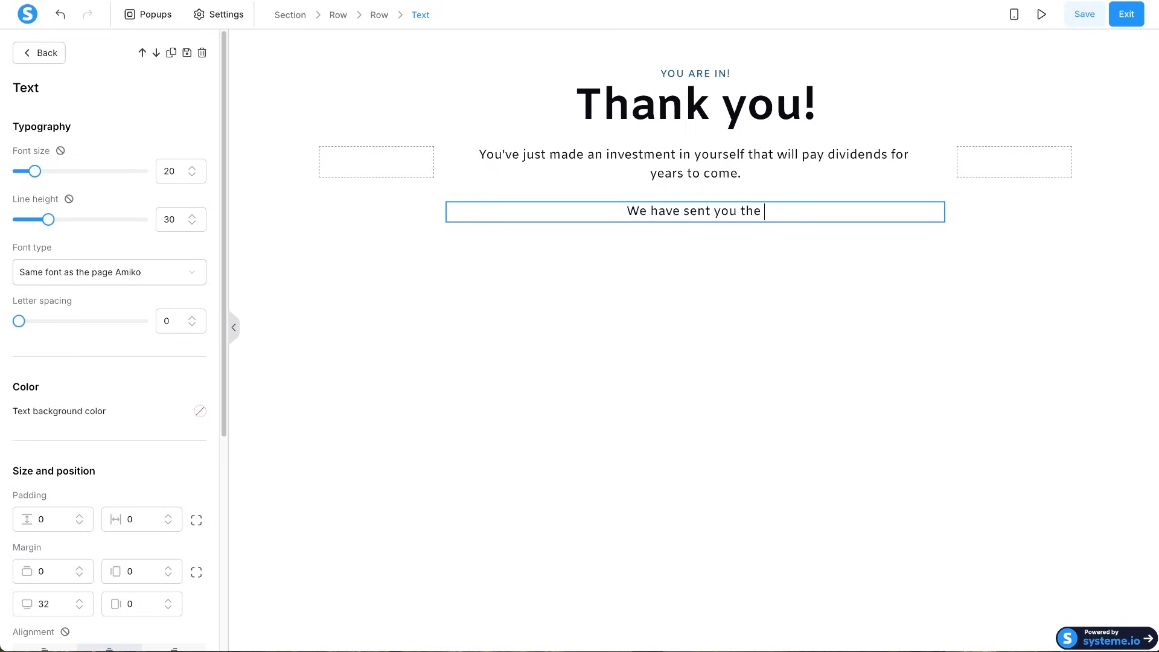
text(ebook inside of an email)
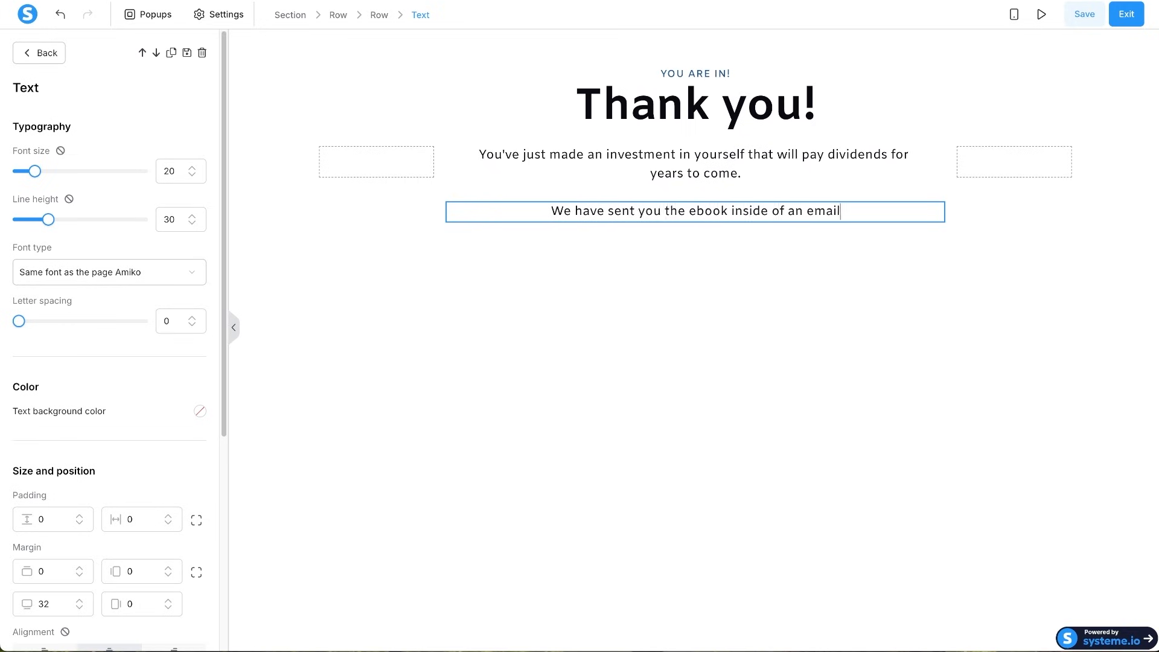
text(, go ahead check )
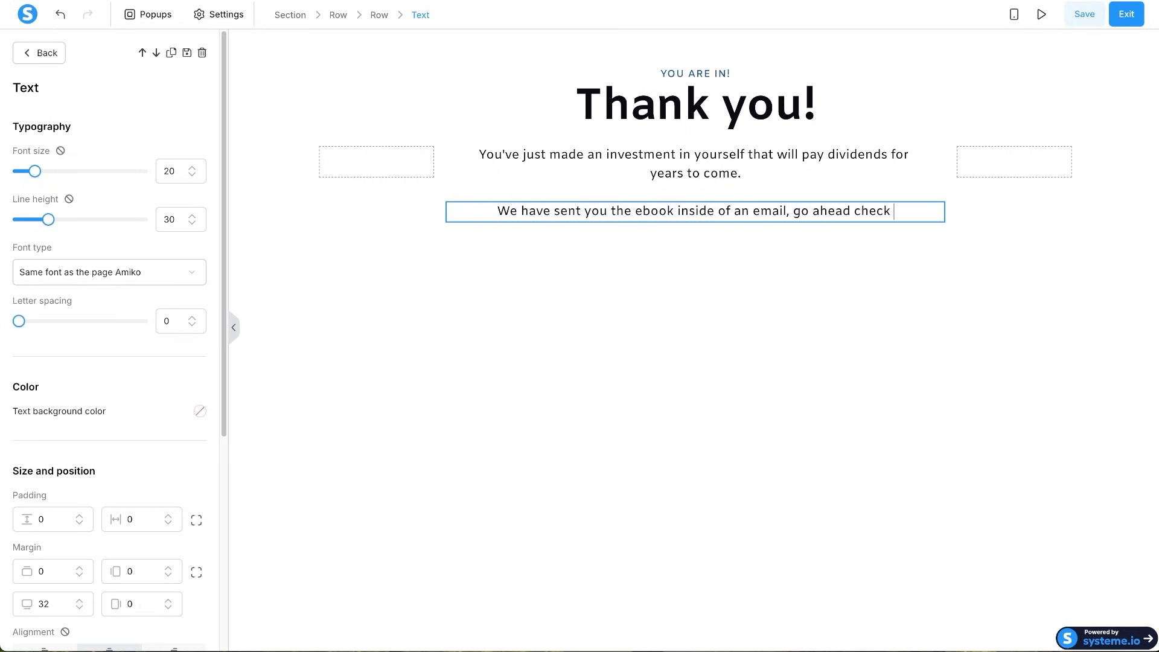
text(it out, if ytou have)
key(BackSpace)
key(BackSpace)
key(BackSpace)
key(BackSpace)
key(BackSpace)
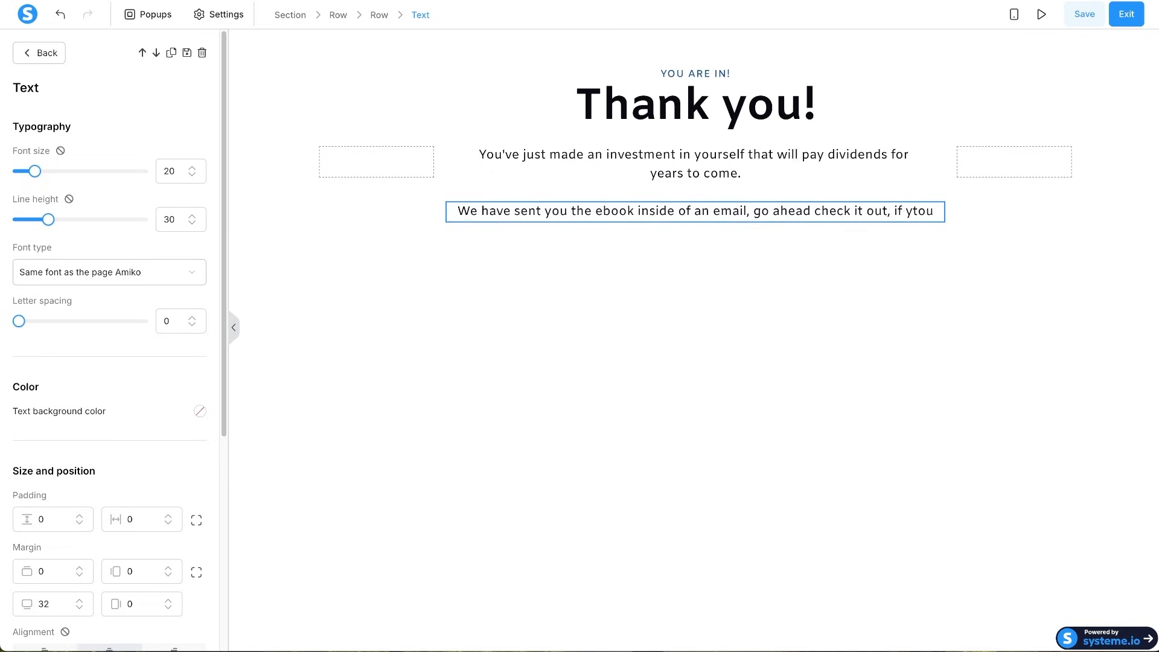
key(BackSpace)
key(BackSpace)
key(BackSpace)
text(ou have any questions, let me know here)
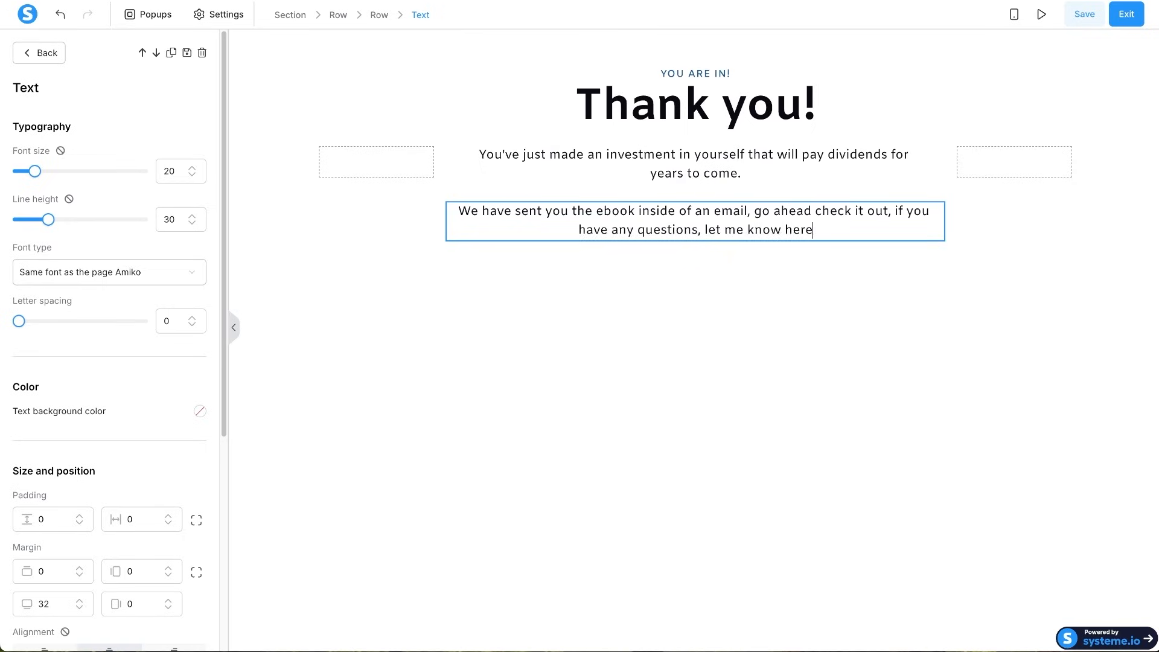
text(ht)
key(BackSpace)
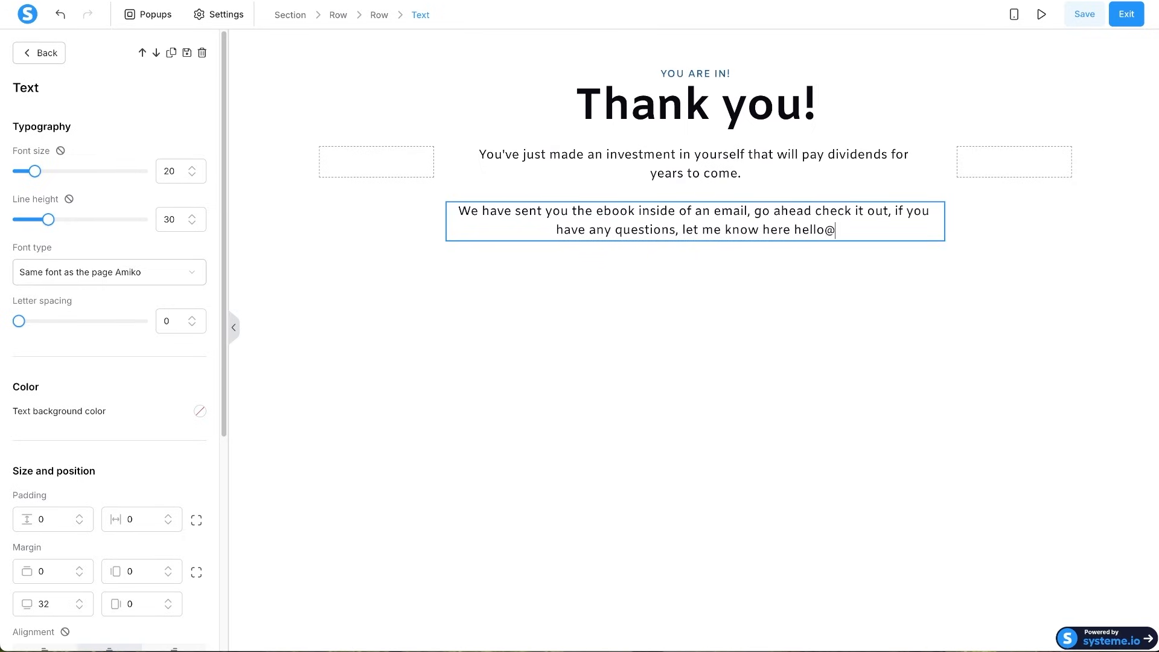
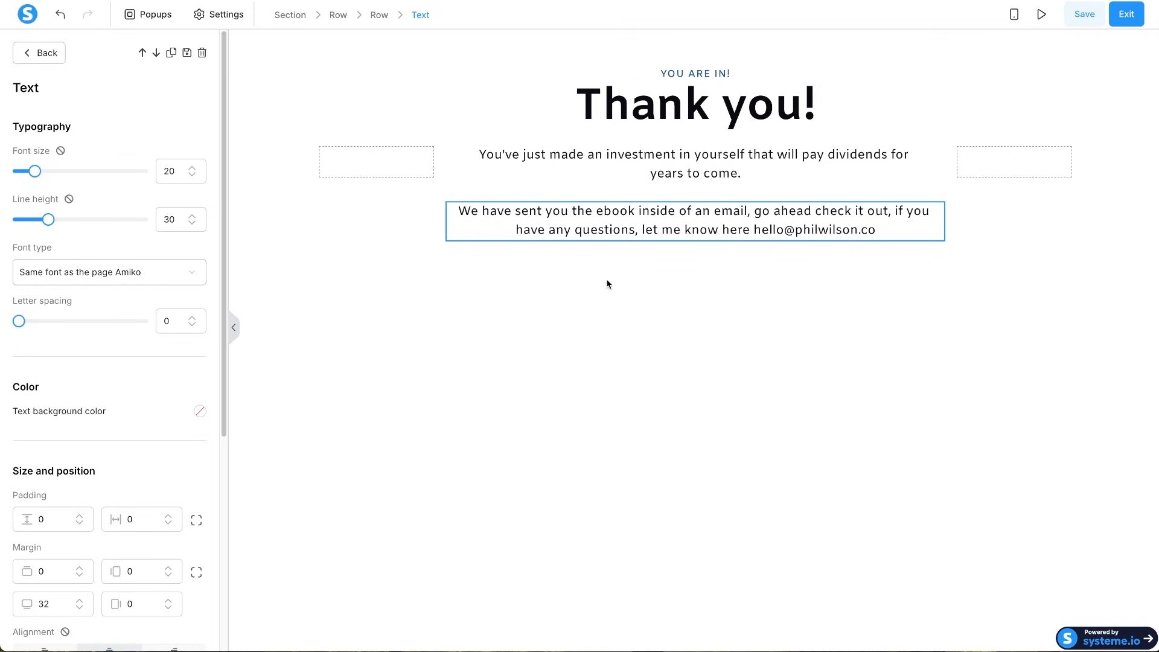
click(608, 284)
- Drop an Image element between the two intro paragraphs
scroll(160, 335, down, 1)
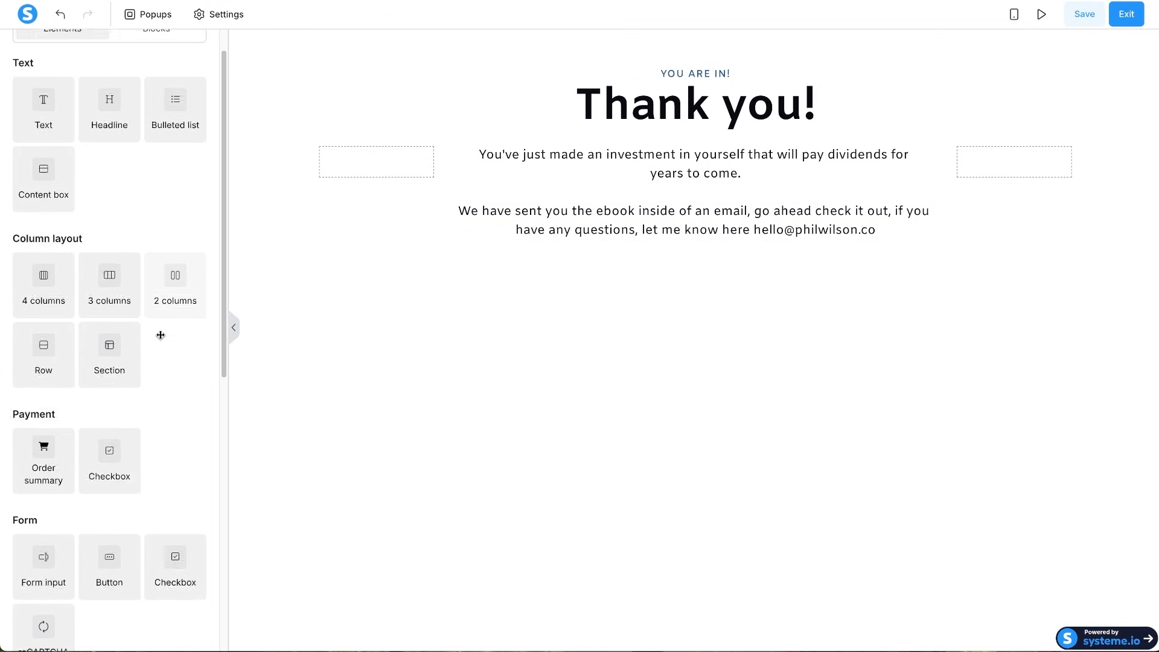
scroll(160, 335, down, 3)
drag(45, 562, 682, 184)
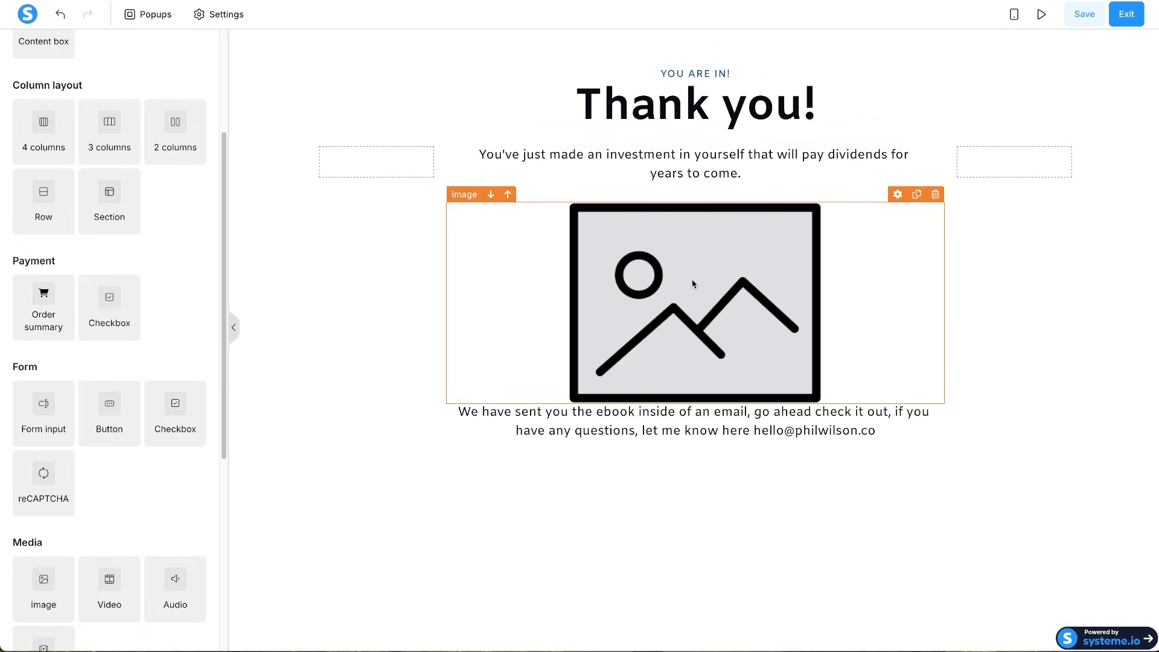
click(693, 284)
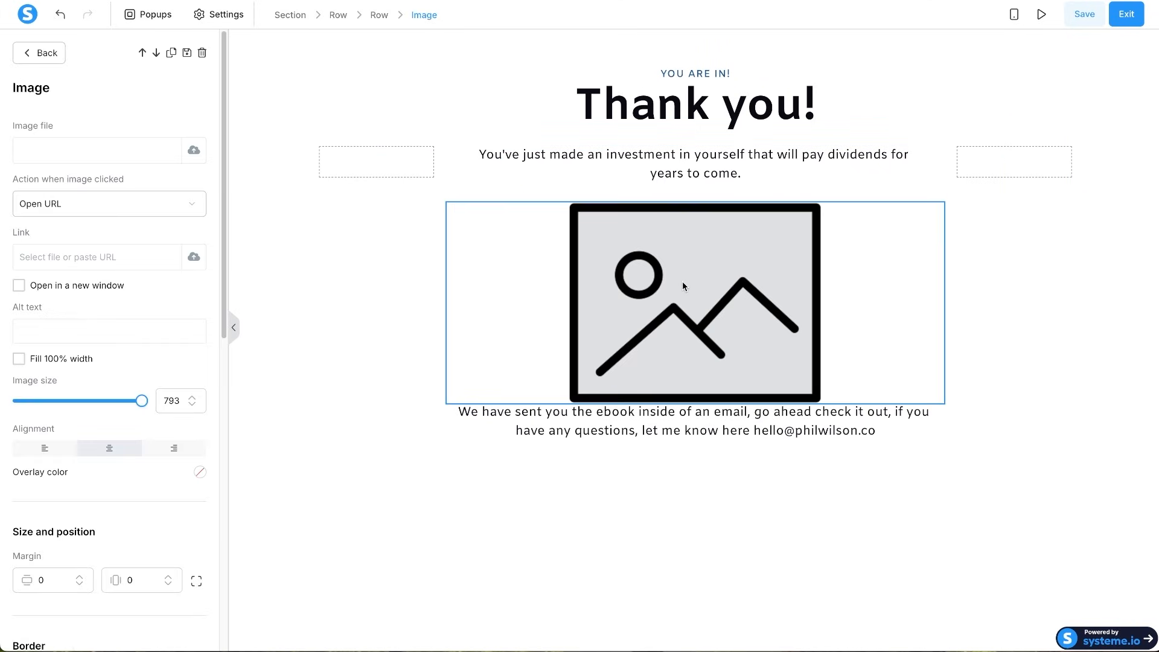
- Fill the image with the handbook cover from your images and scale it down
click(194, 153)
click(464, 258)
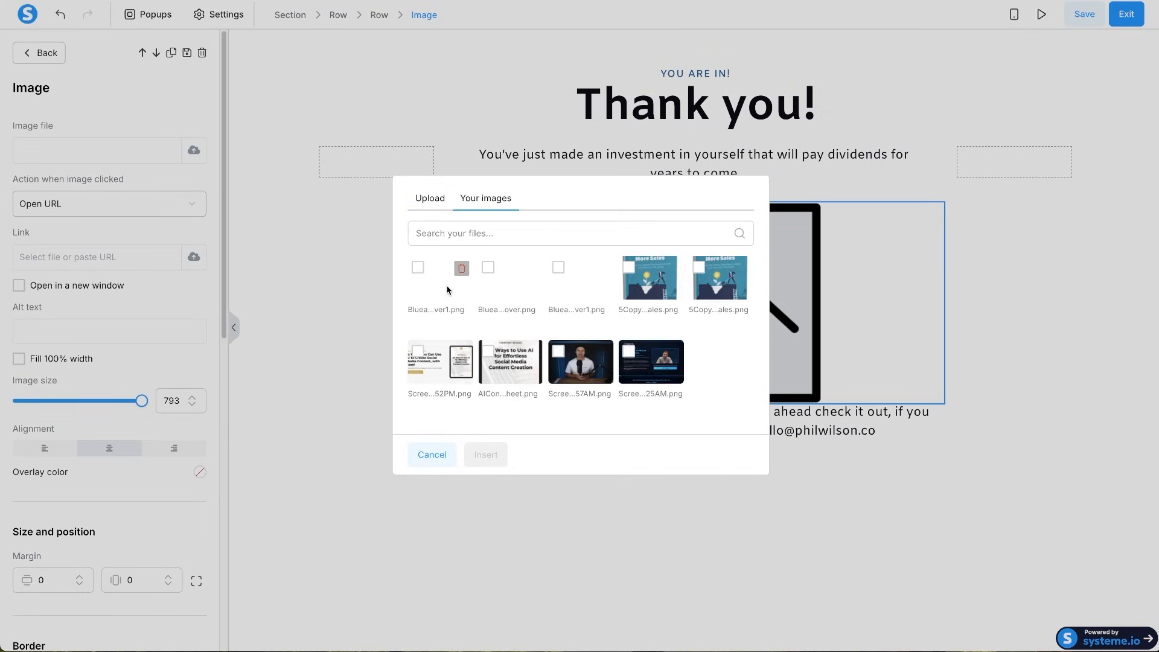
click(425, 273)
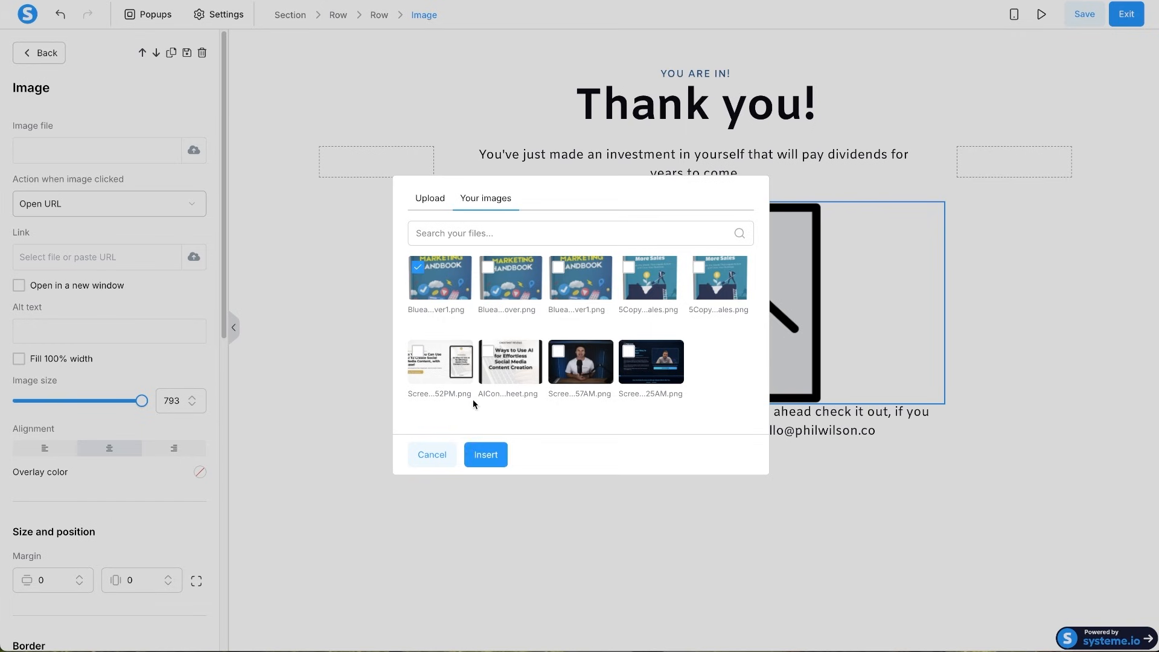
click(492, 456)
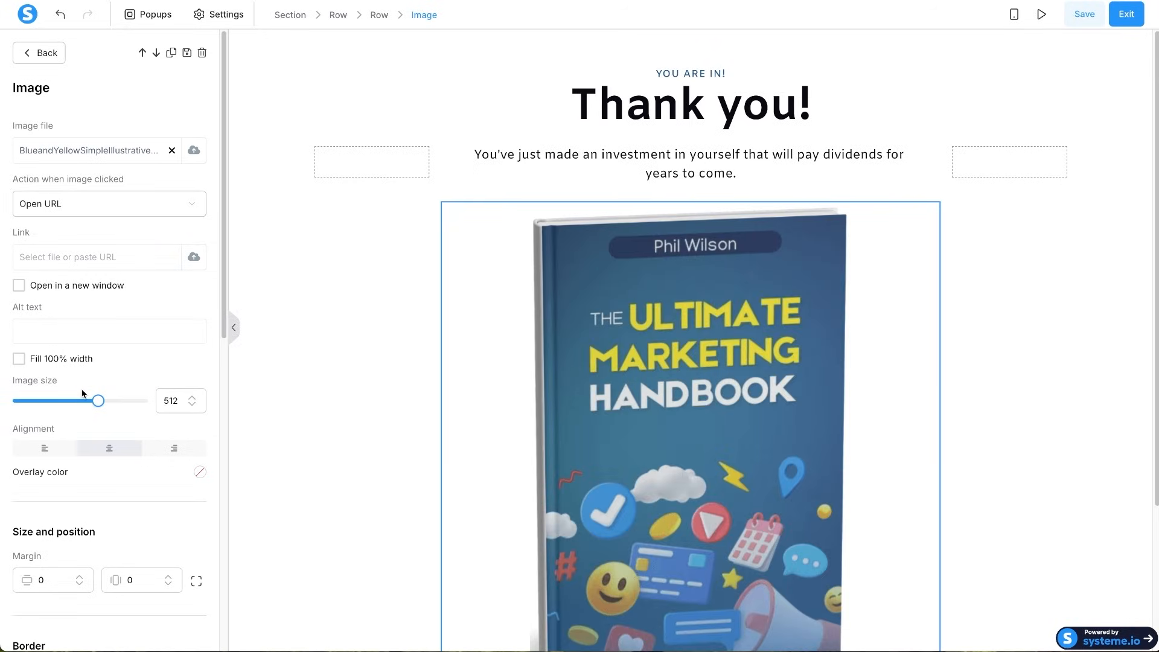
drag(98, 403, 60, 405)
click(933, 504)
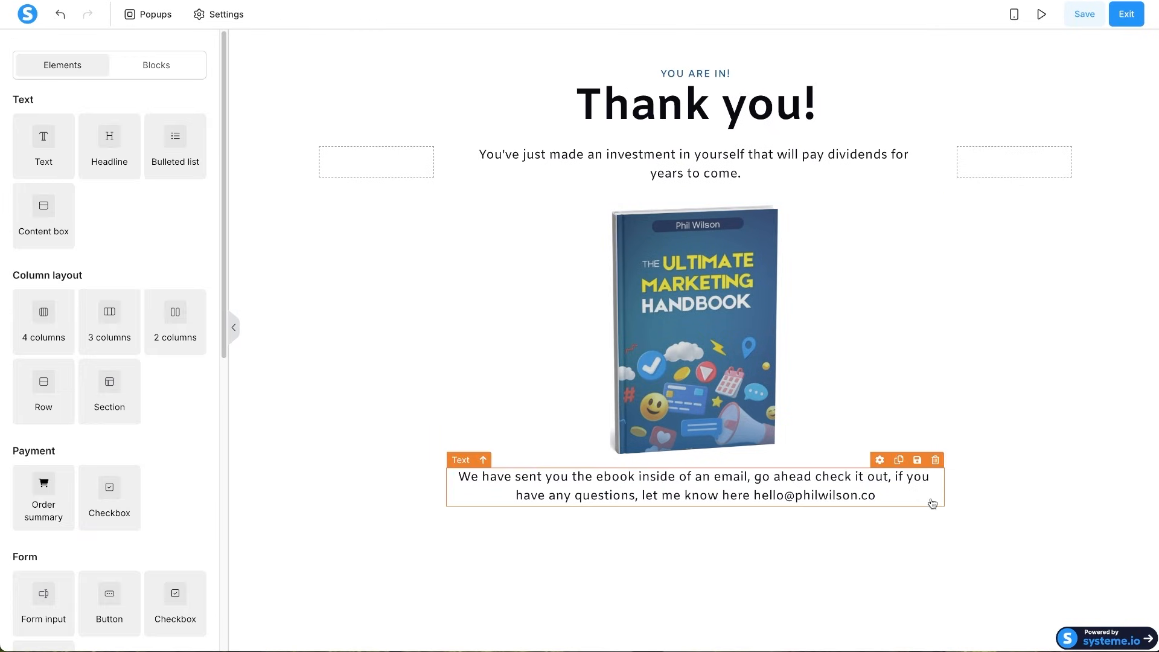
click(1096, 350)
- Check the mobile view, then save the Thank You page and exit to the funnel step
click(1014, 13)
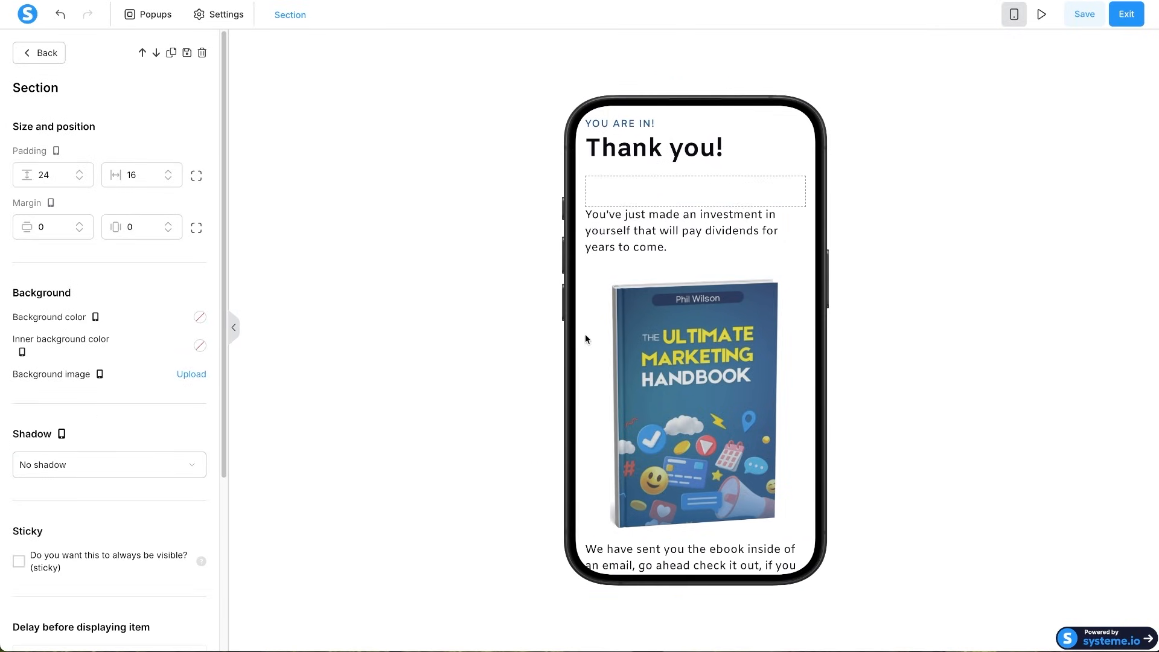
click(1014, 13)
click(1095, 19)
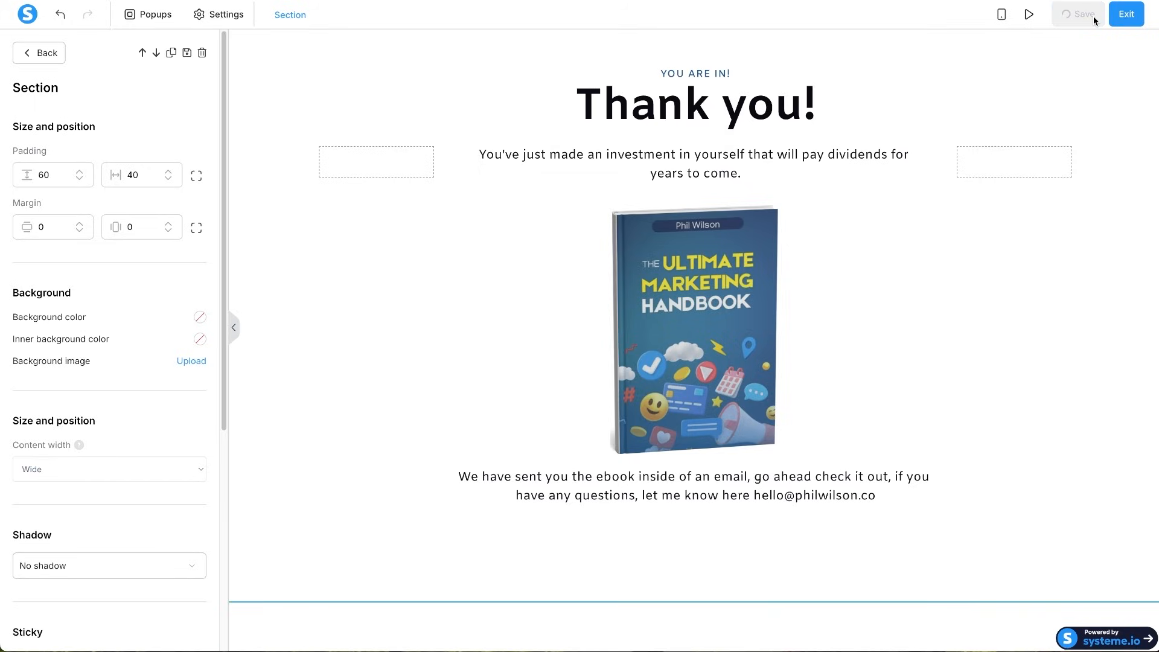
click(1127, 15)
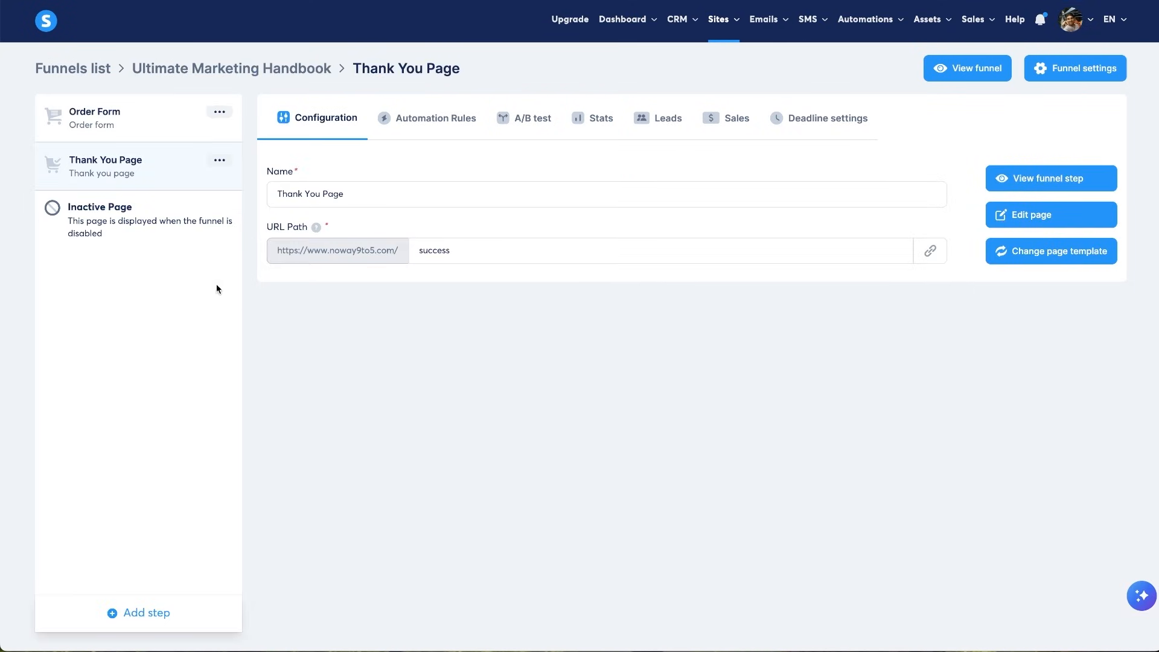
- Open the Order Form step from the funnel's step list
click(112, 107)
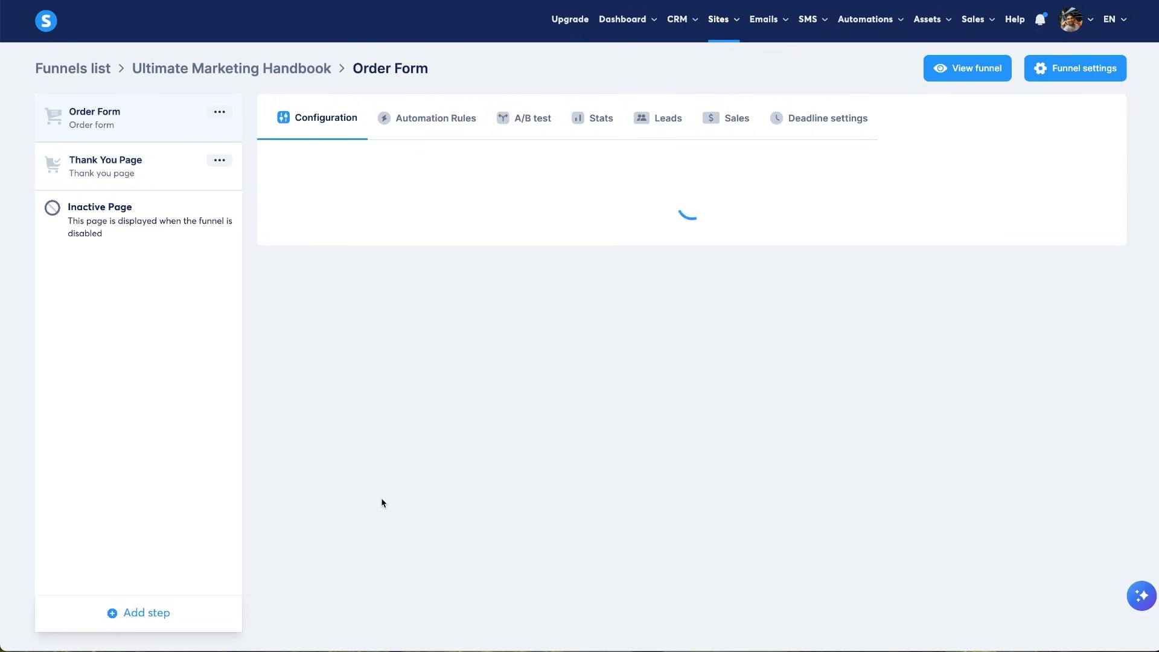
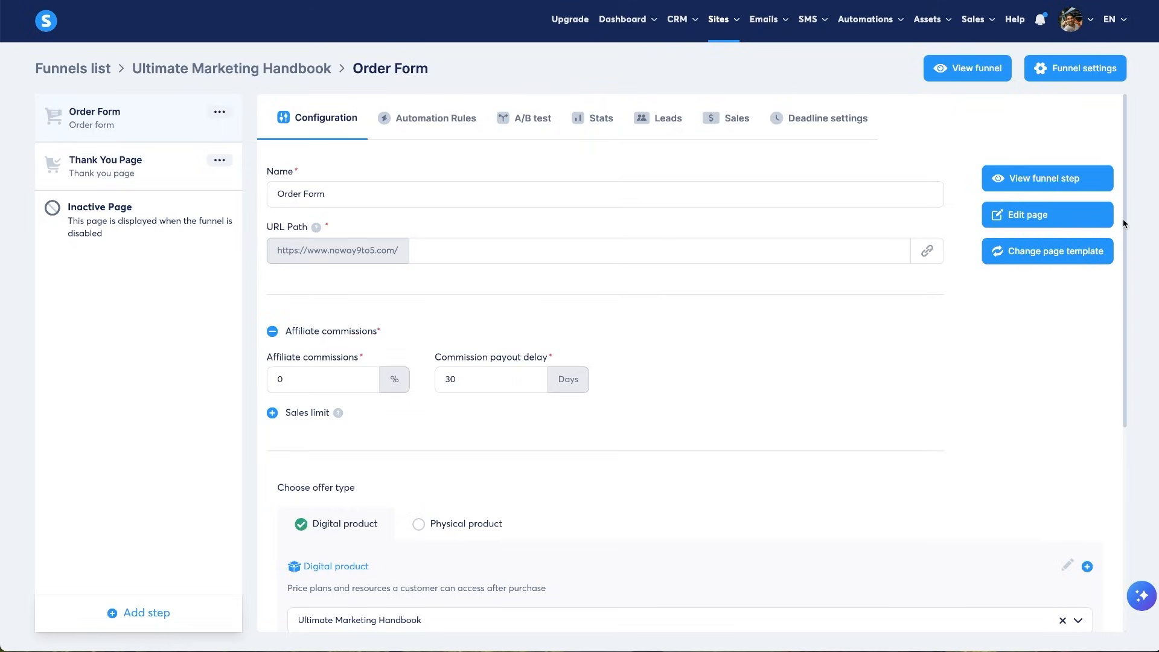
- Preview the live Order Form checkout page and inspect its product description
click(1051, 180)
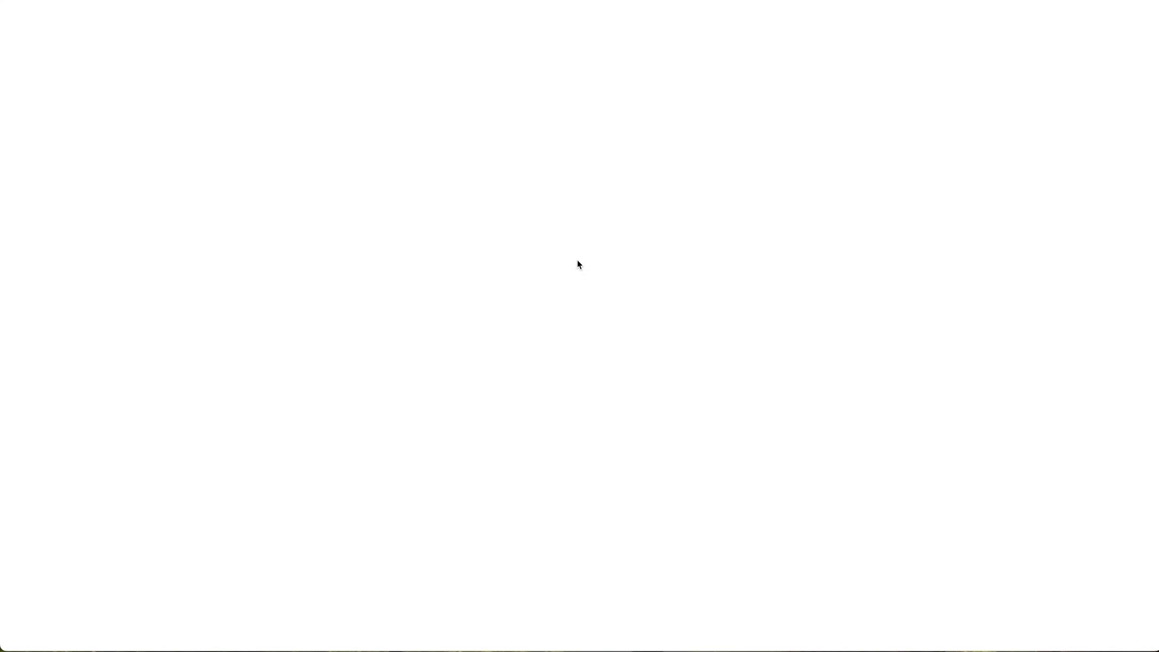
scroll(223, 145, down, 2)
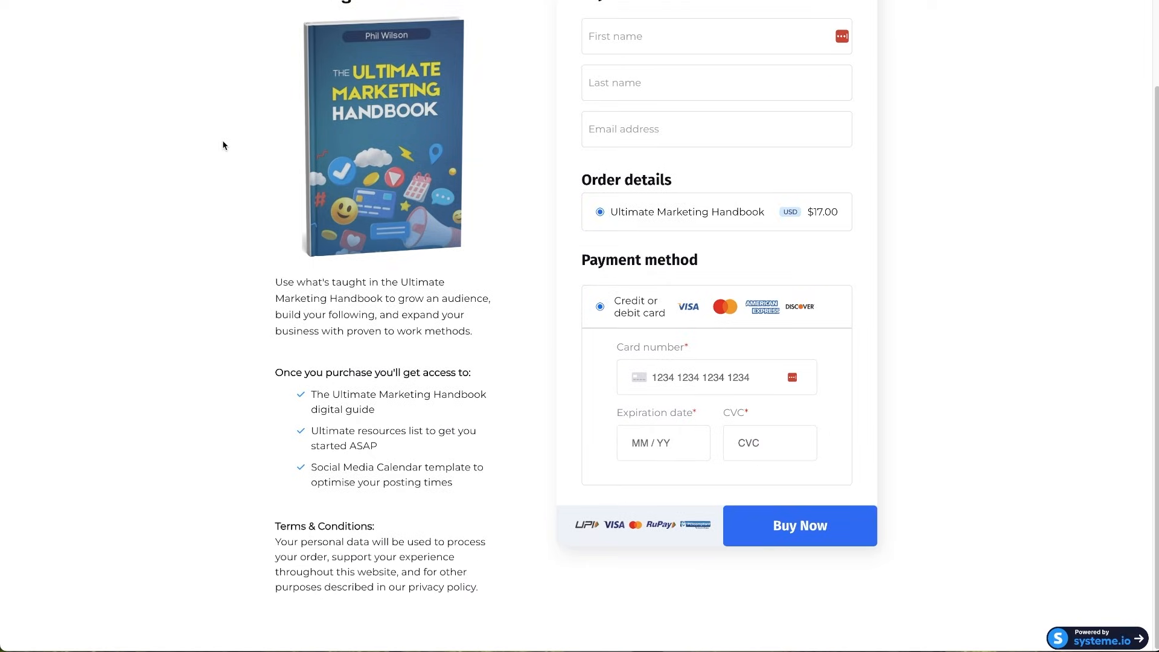
scroll(223, 145, up, 2)
drag(248, 54, 409, 640)
click(507, 511)
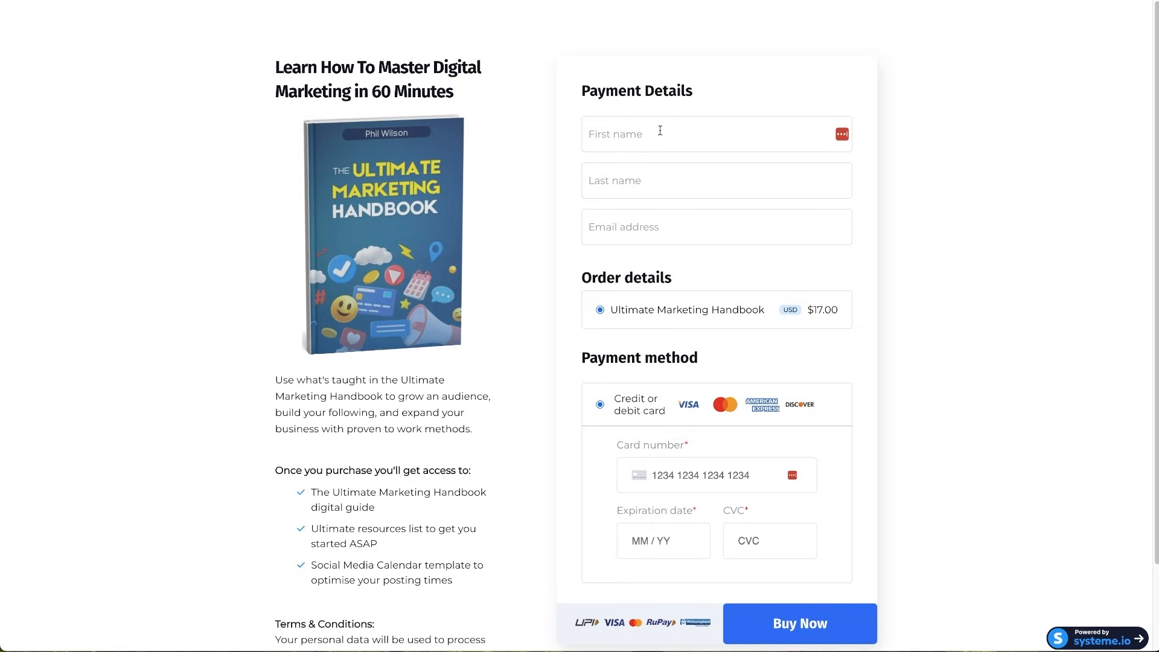
scroll(1000, 243, down, 2)
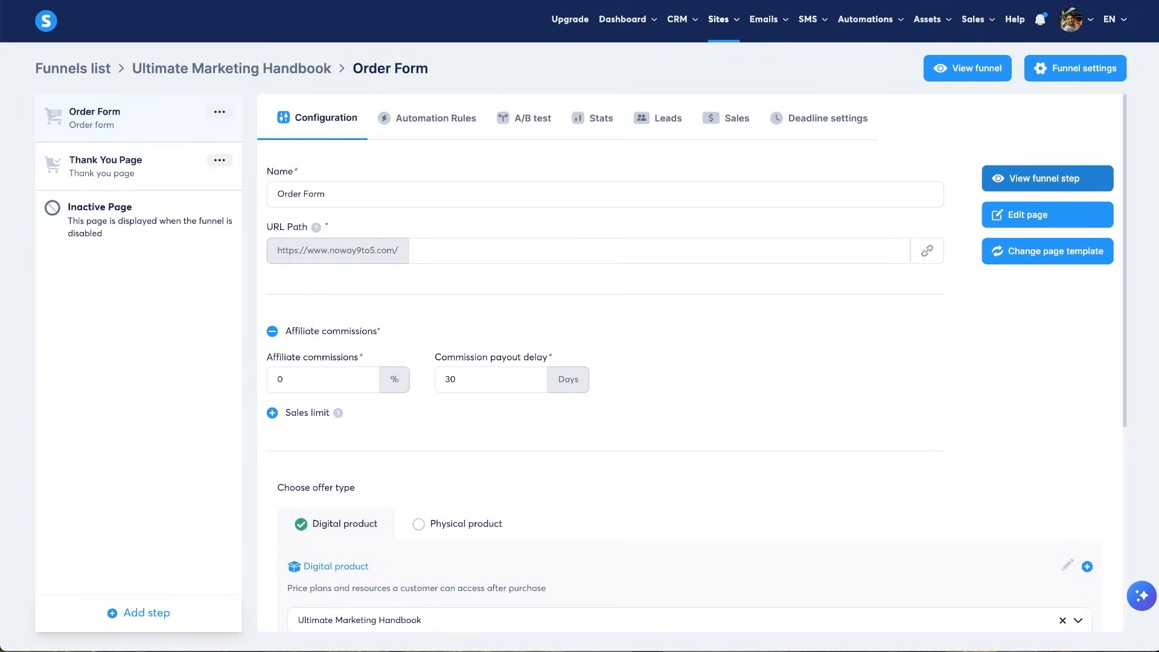
- Preview the live Thank You page, check its 'Thank you!' content, then return to its step settings
click(140, 179)
click(1056, 186)
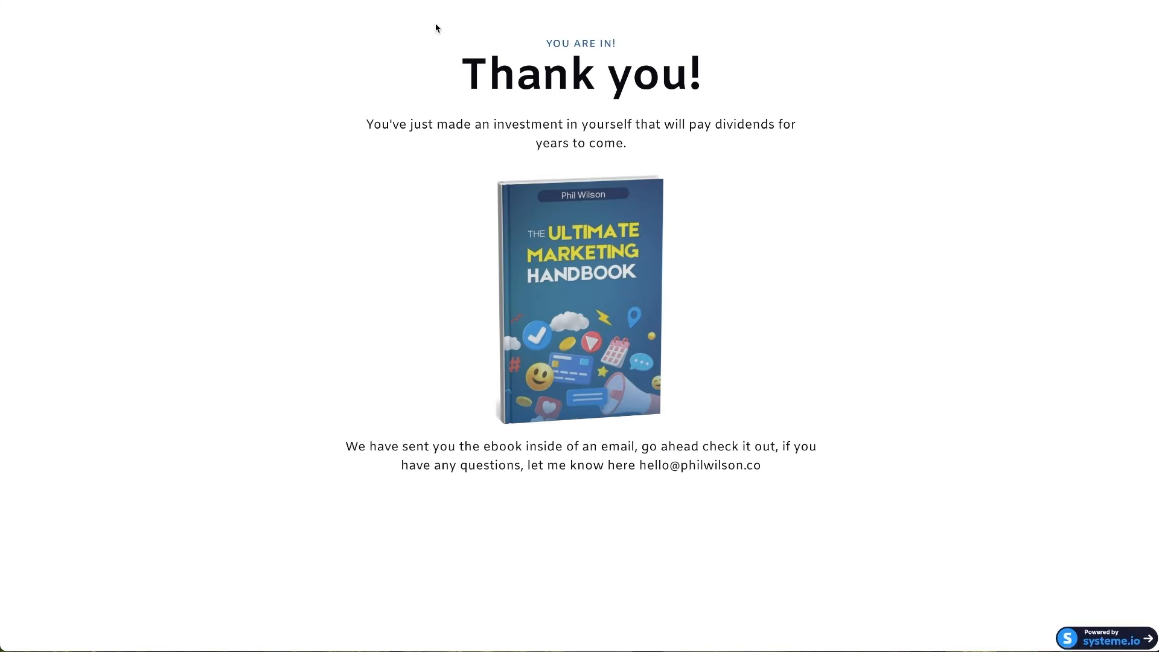
drag(435, 24, 798, 465)
click(799, 465)
drag(753, 156, 453, 77)
click(445, 60)
click(411, 1)
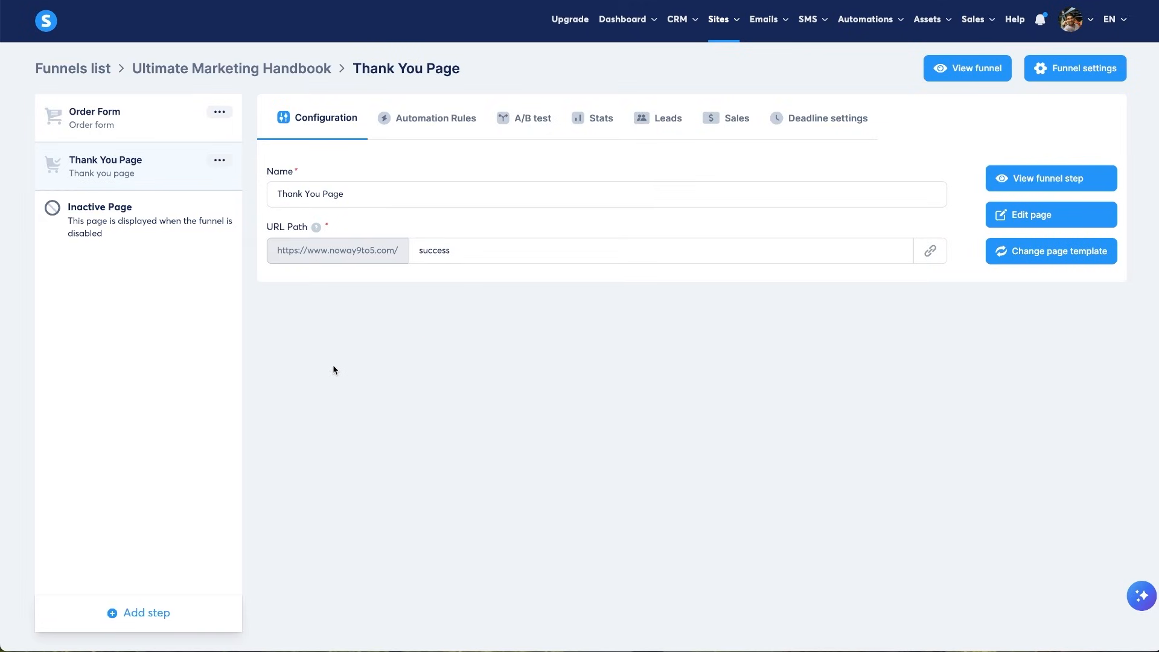
- Bring up the Order Form step's price plans, showing the 'Ultimate Handbook $17' plan
click(160, 126)
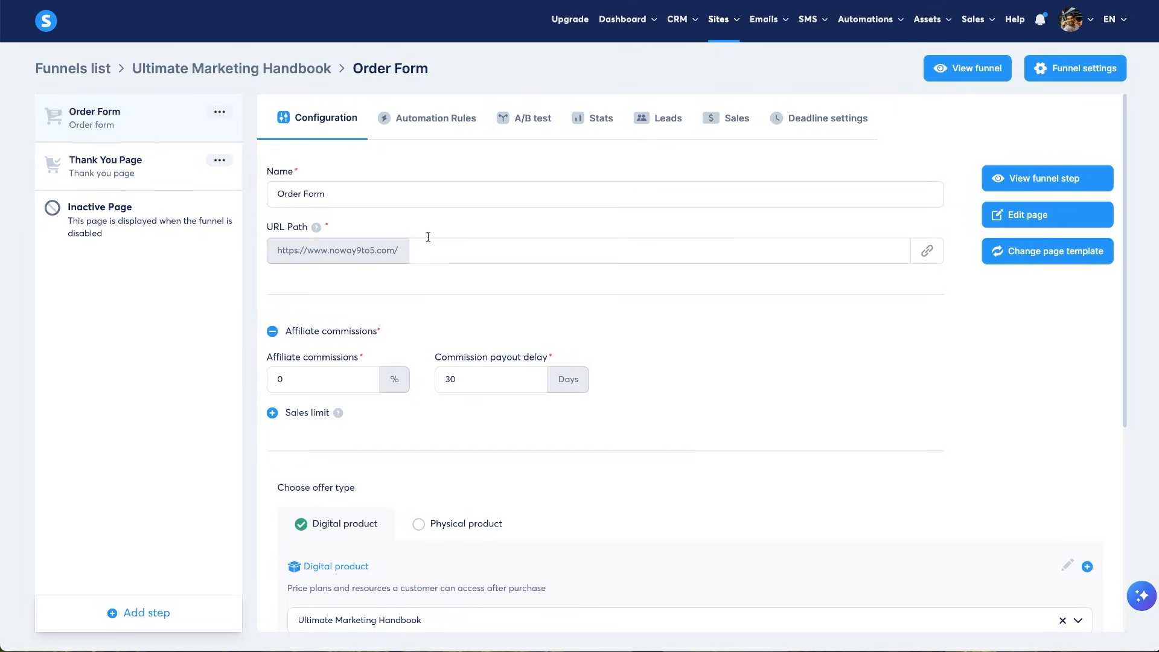
scroll(903, 468, down, 5)
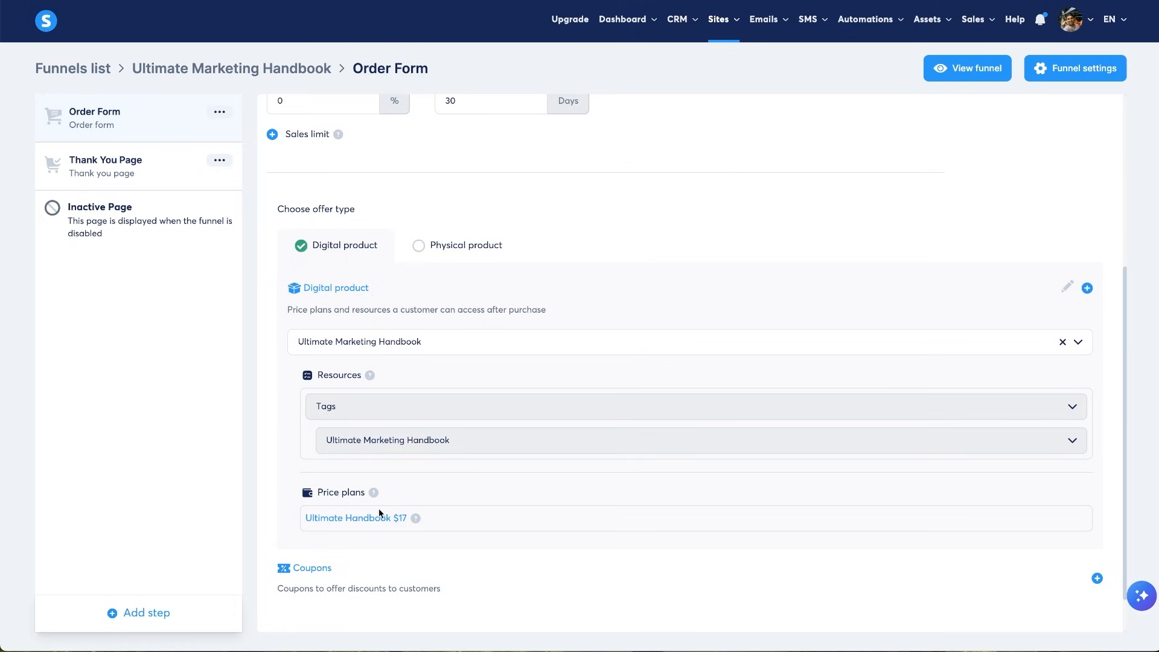
drag(295, 523, 465, 523)
click(658, 584)
mouse_move(691, 19)
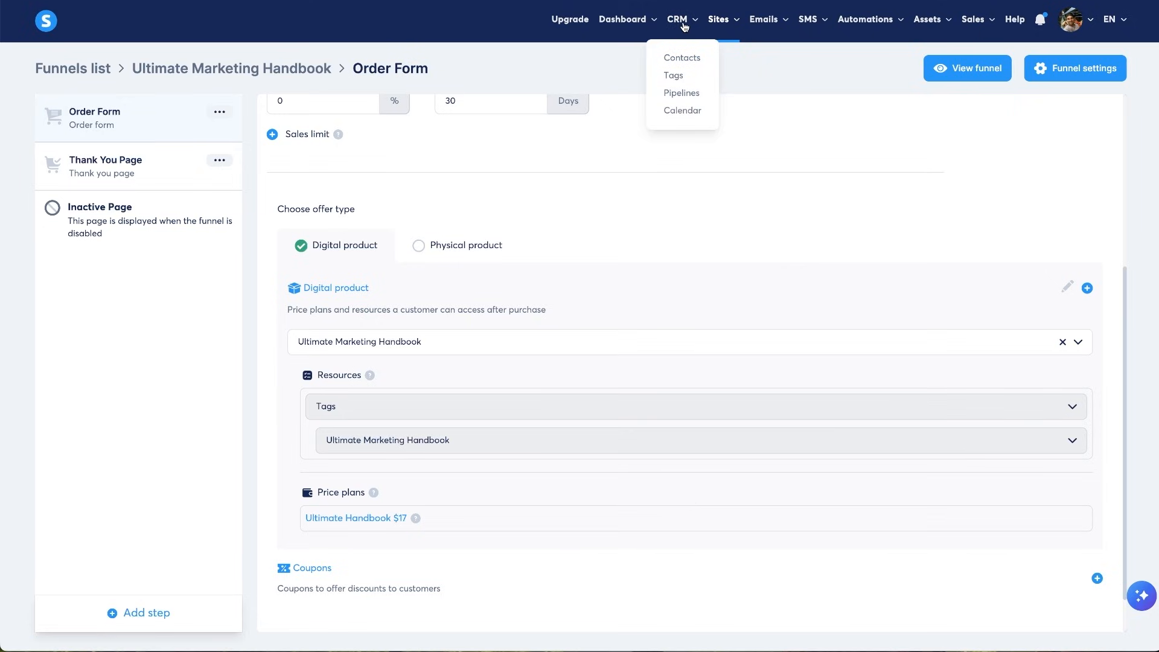
- Look through the second contact's record, including its Subscriptions and empty Payments
click(673, 59)
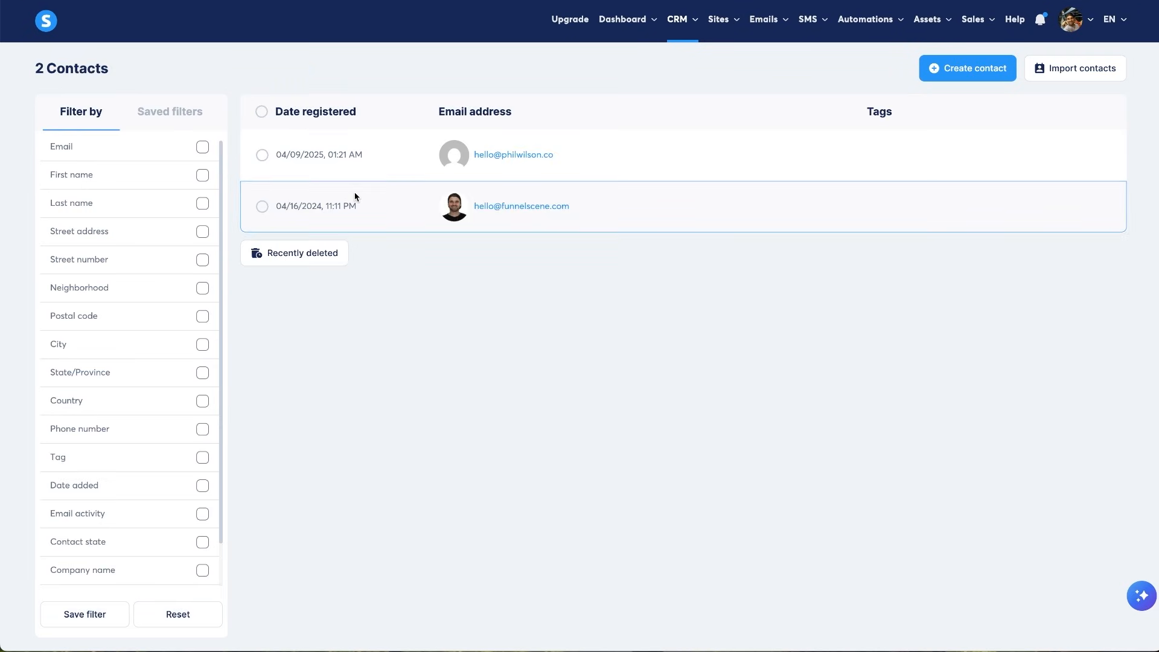
click(544, 209)
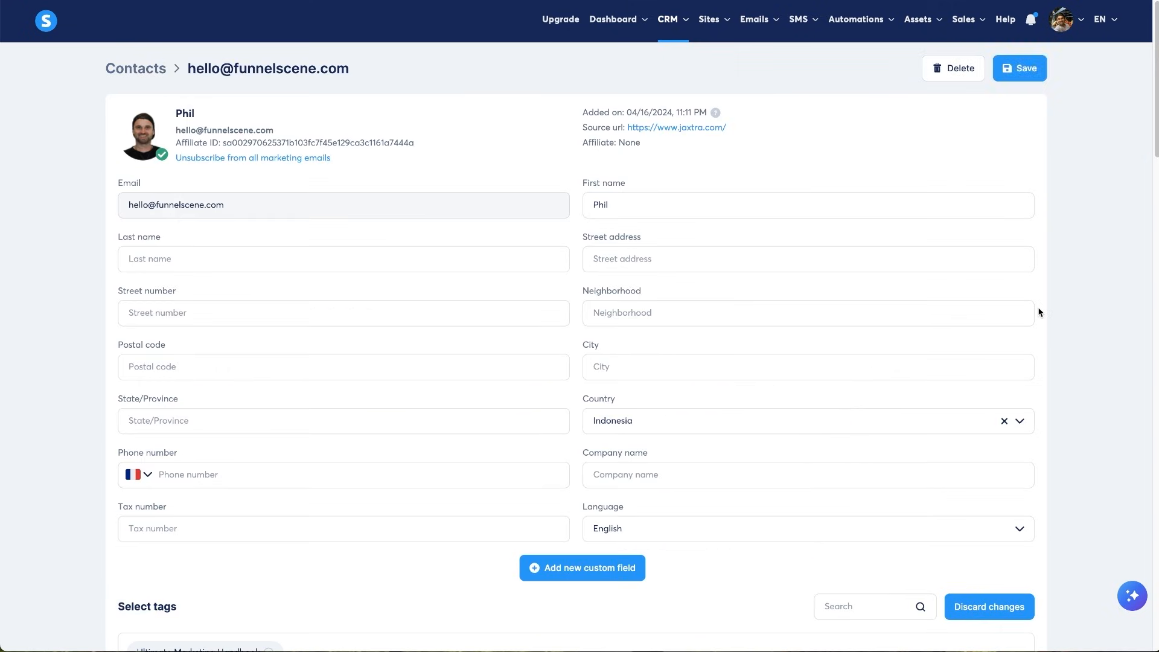
scroll(1040, 312, down, 8)
scroll(1040, 312, down, 3)
scroll(736, 222, up, 1)
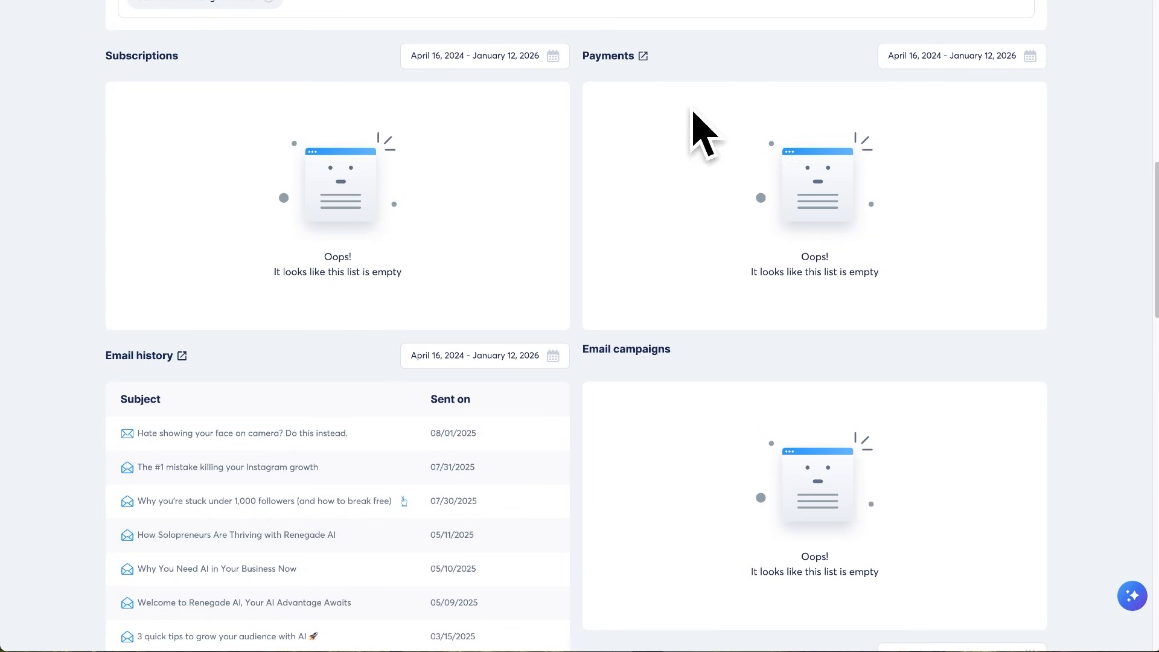
scroll(507, 111, up, 10)
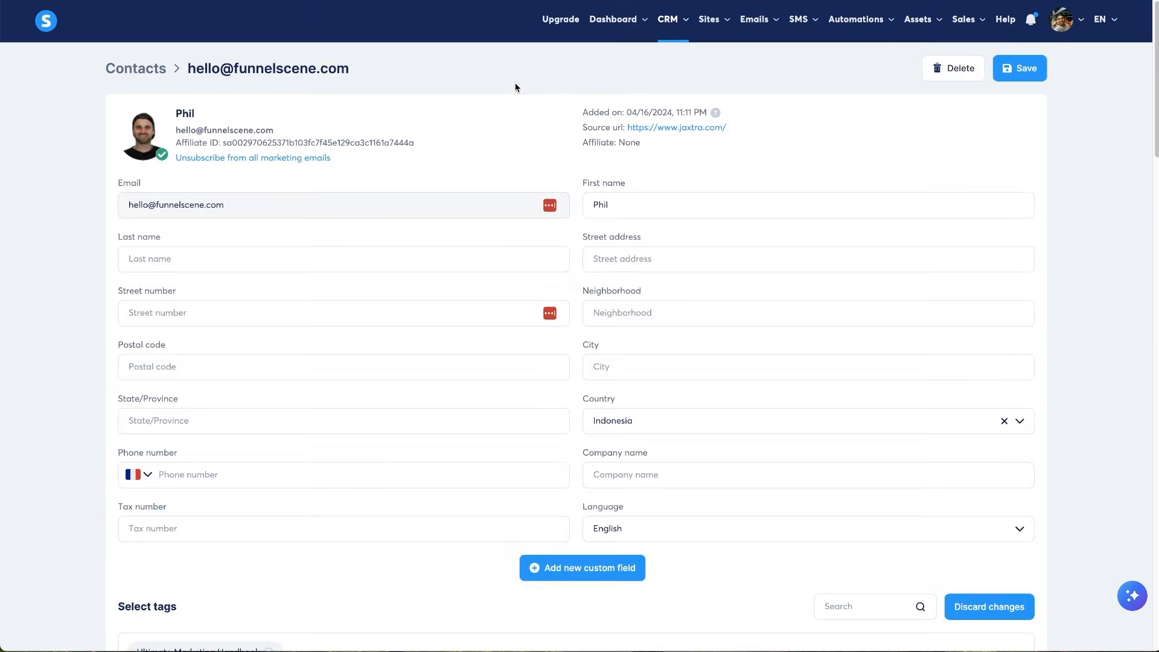
- Go back and open the Sales funnels list
key(alt+Left)
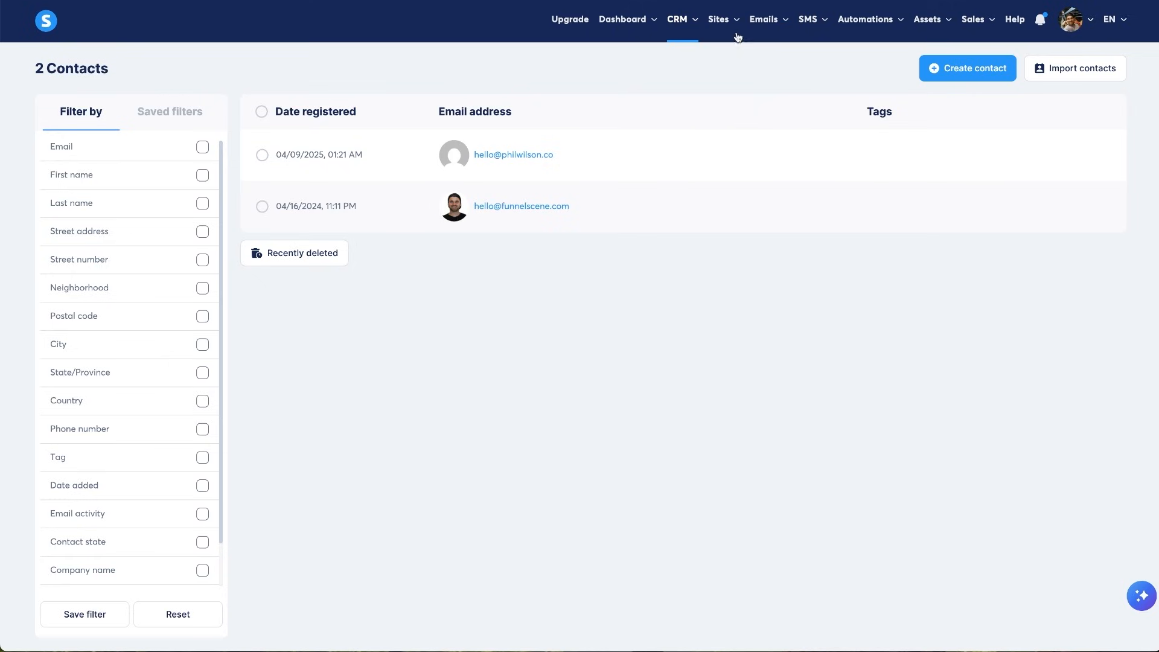
mouse_move(737, 33)
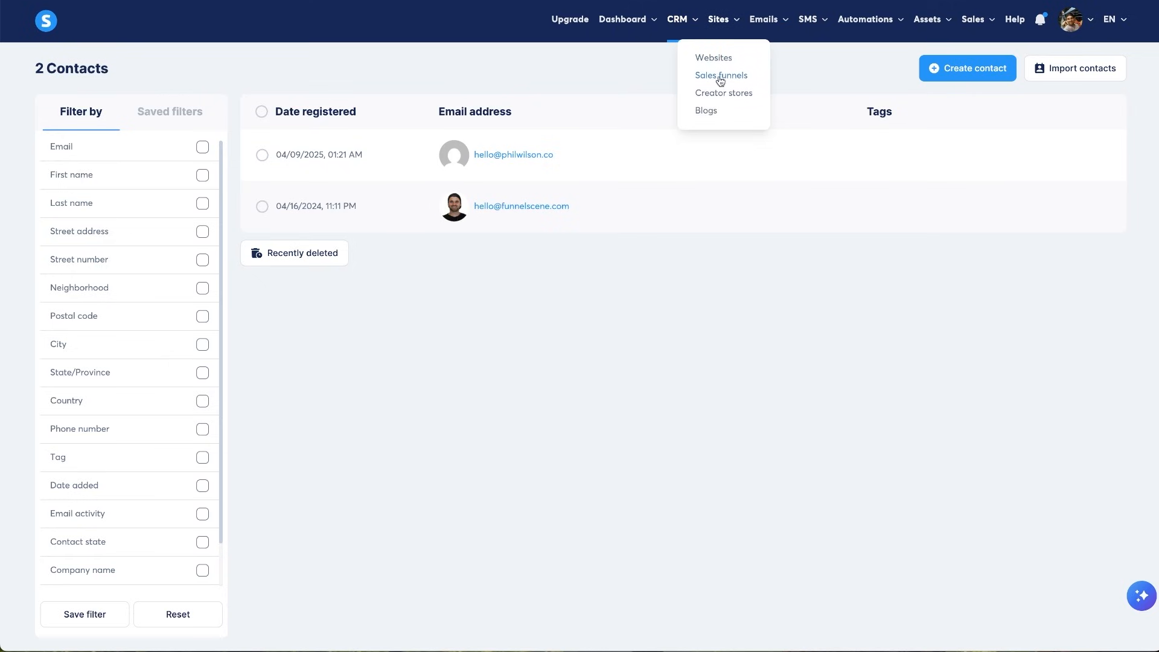
click(722, 76)
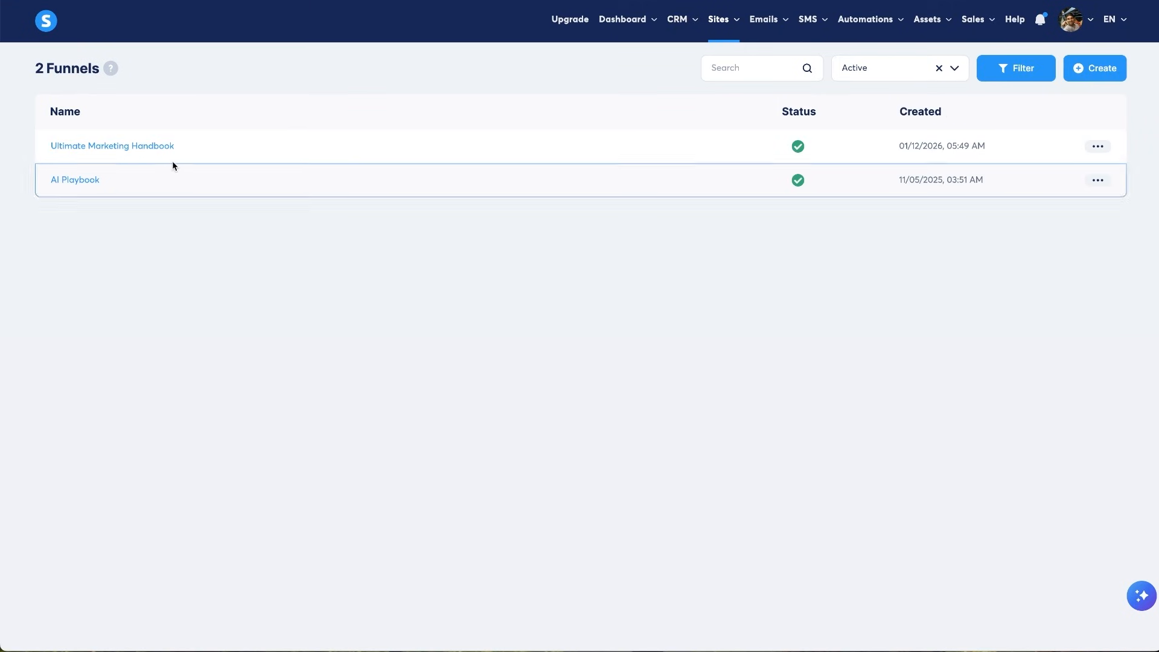
- Open the Ultimate Marketing Handbook funnel's digital product for editing
click(147, 145)
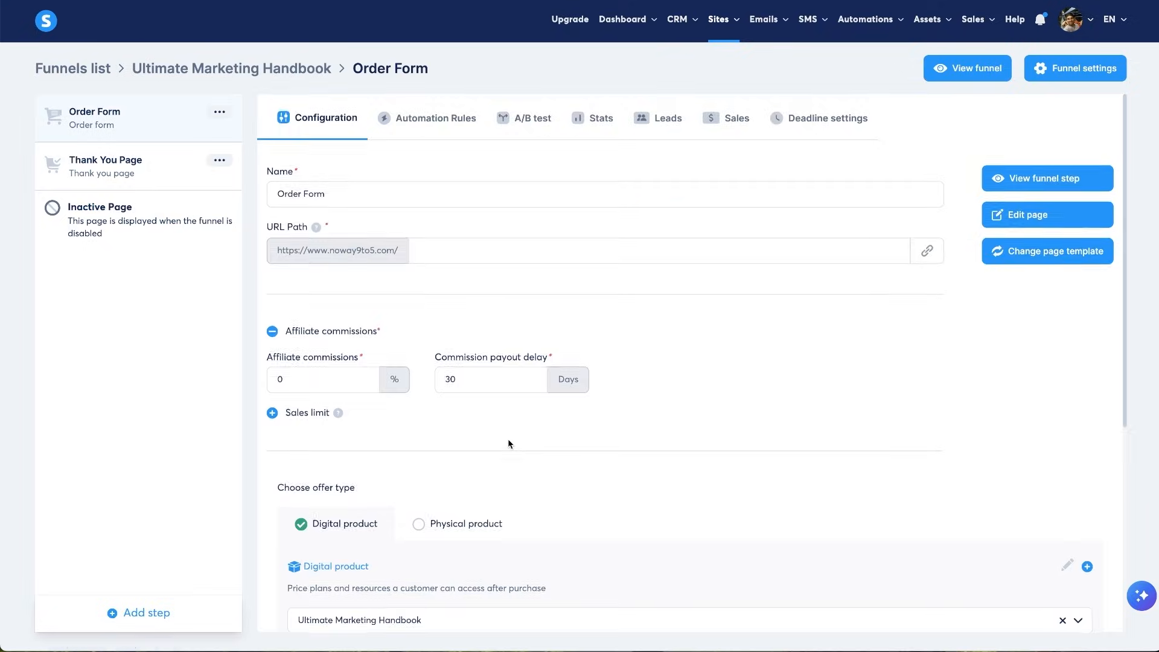
scroll(509, 438, down, 2)
scroll(360, 551, down, 3)
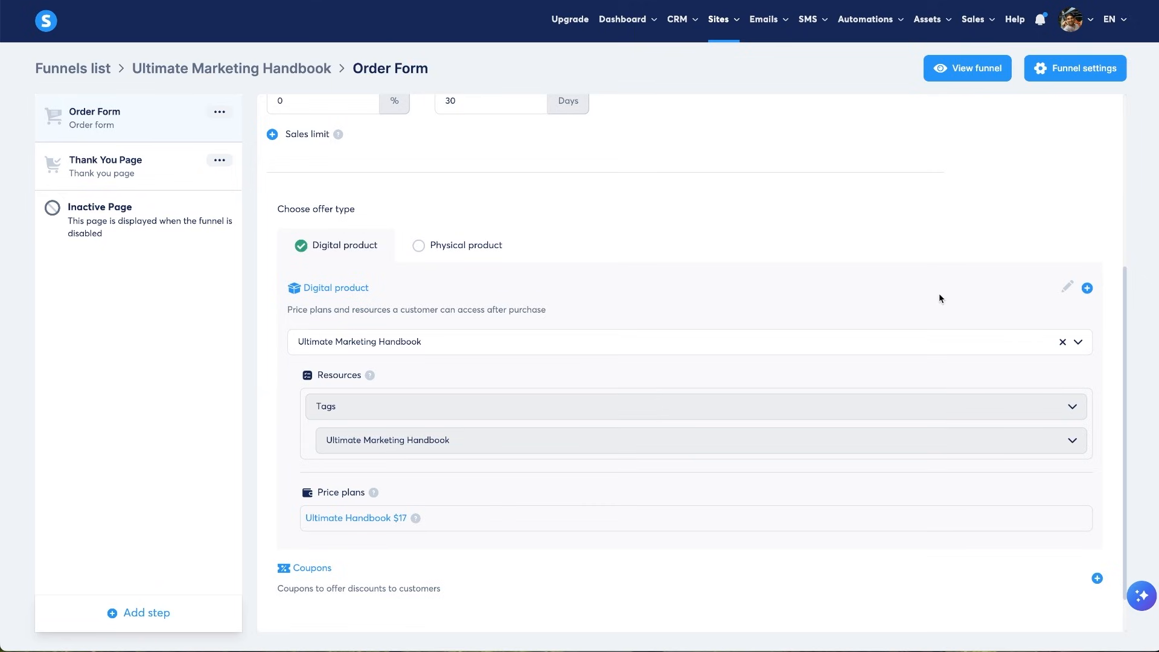
click(1067, 286)
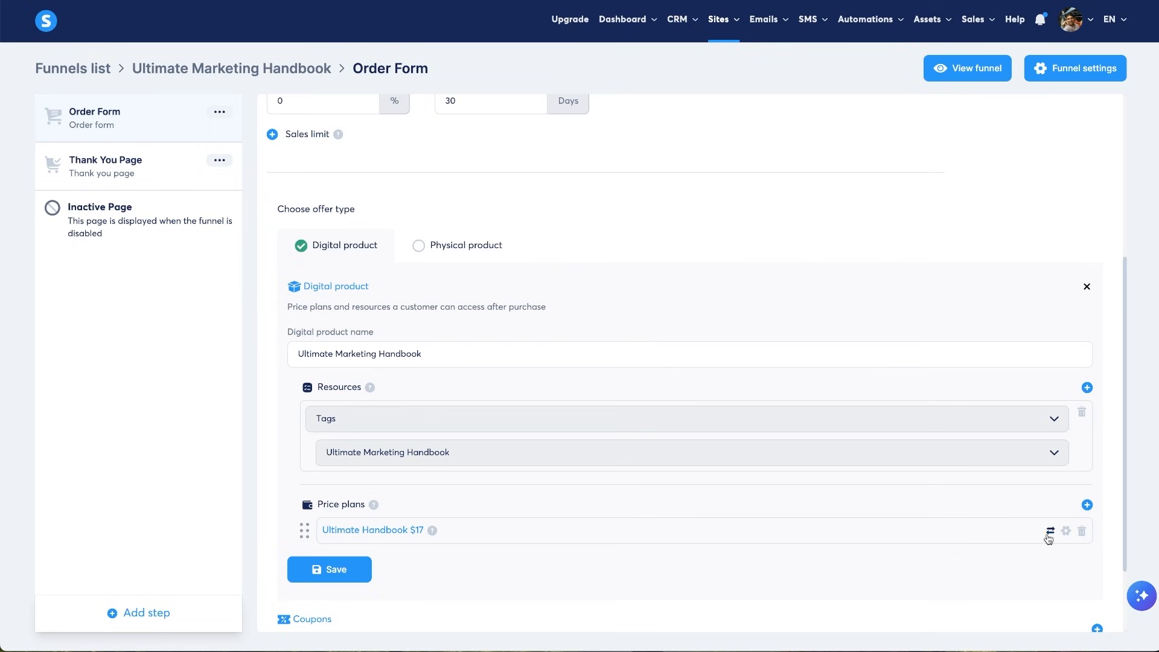
- Delete the 'Ultimate Handbook $17' price plan from the offer and start adding a new plan
click(1082, 538)
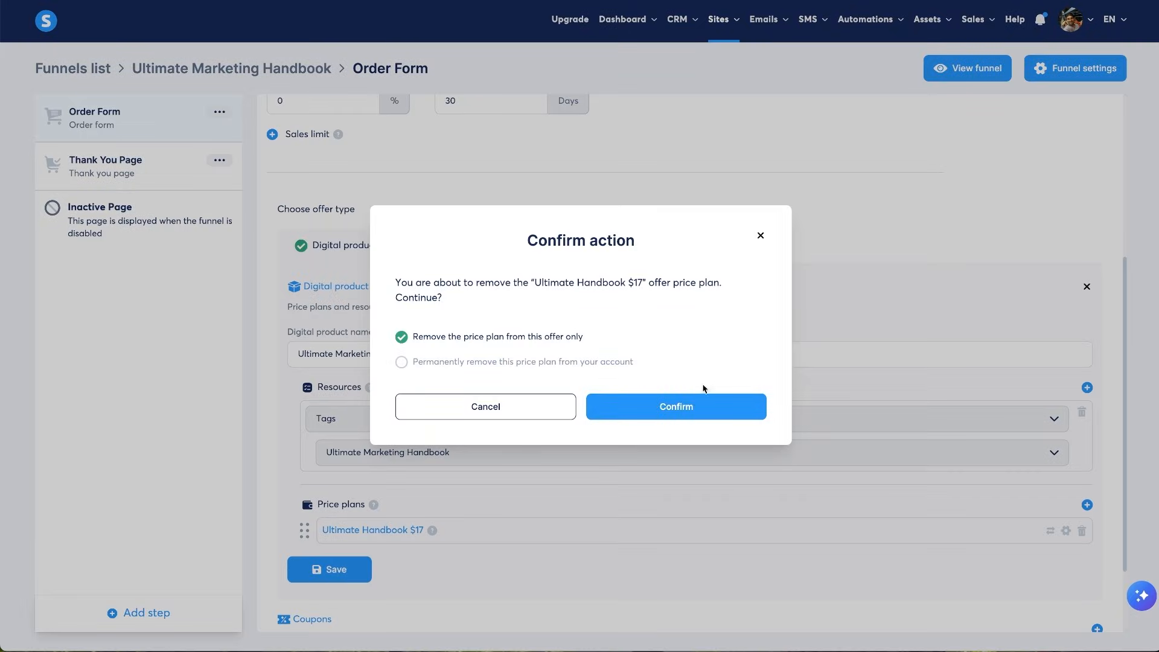
click(673, 407)
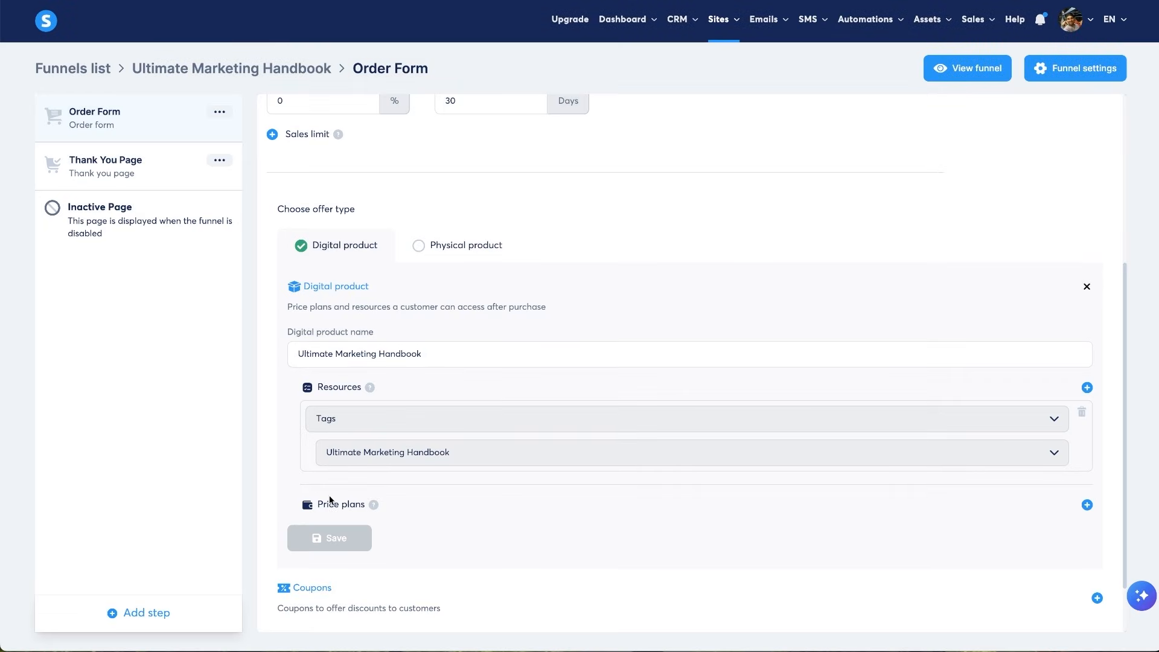
click(1086, 505)
- Create a new price plan named '$1 Test' with a payment amount of 1
scroll(517, 573, down, 4)
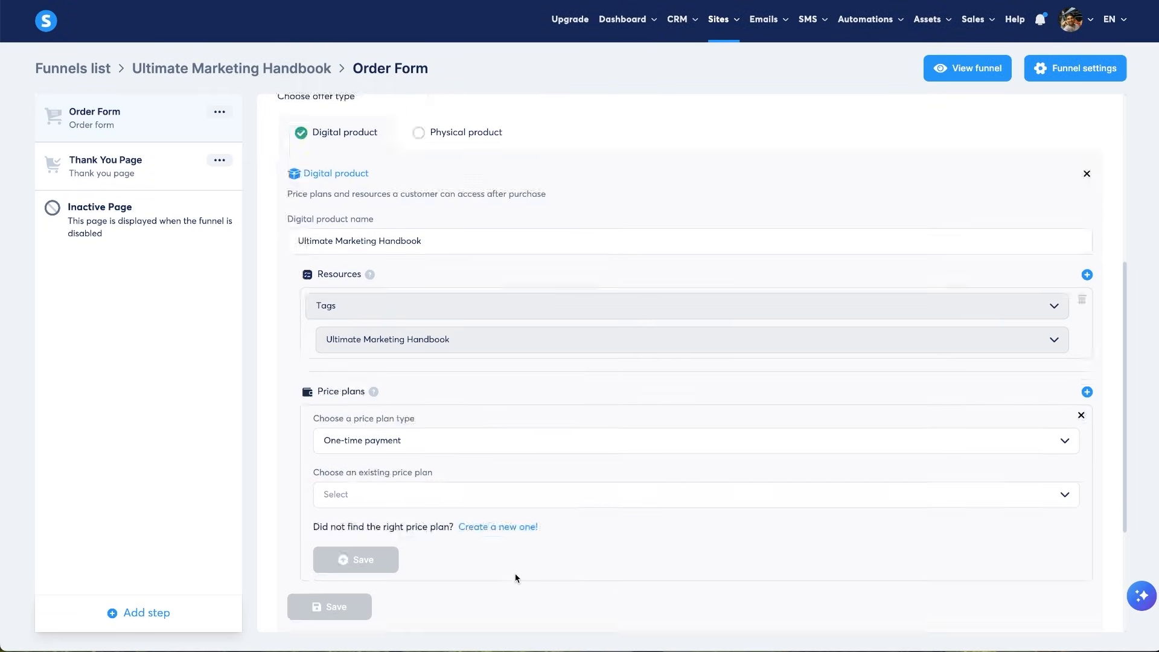
click(389, 392)
click(390, 391)
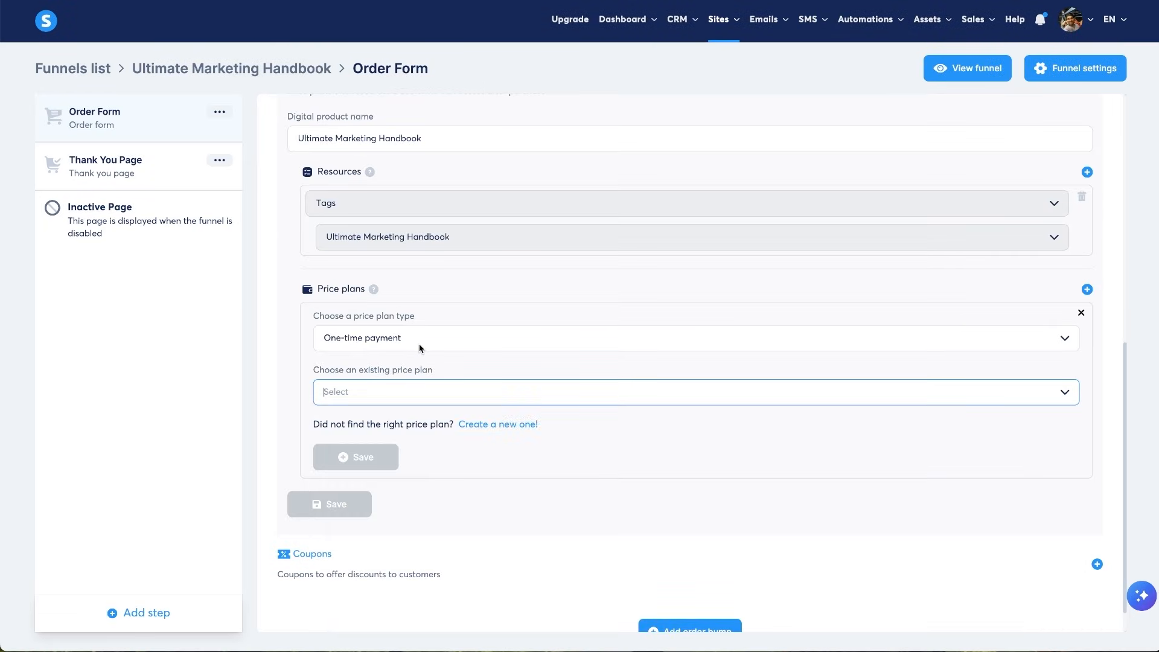
click(518, 425)
click(489, 345)
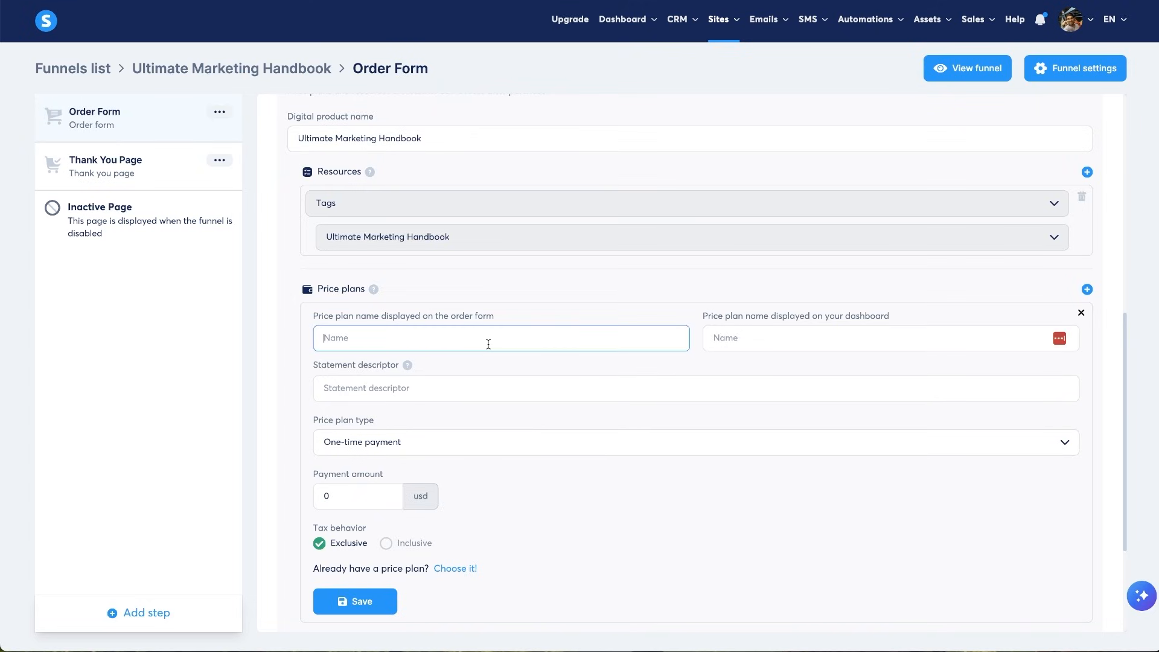
text($1)
key(BackSpace)
text(1)
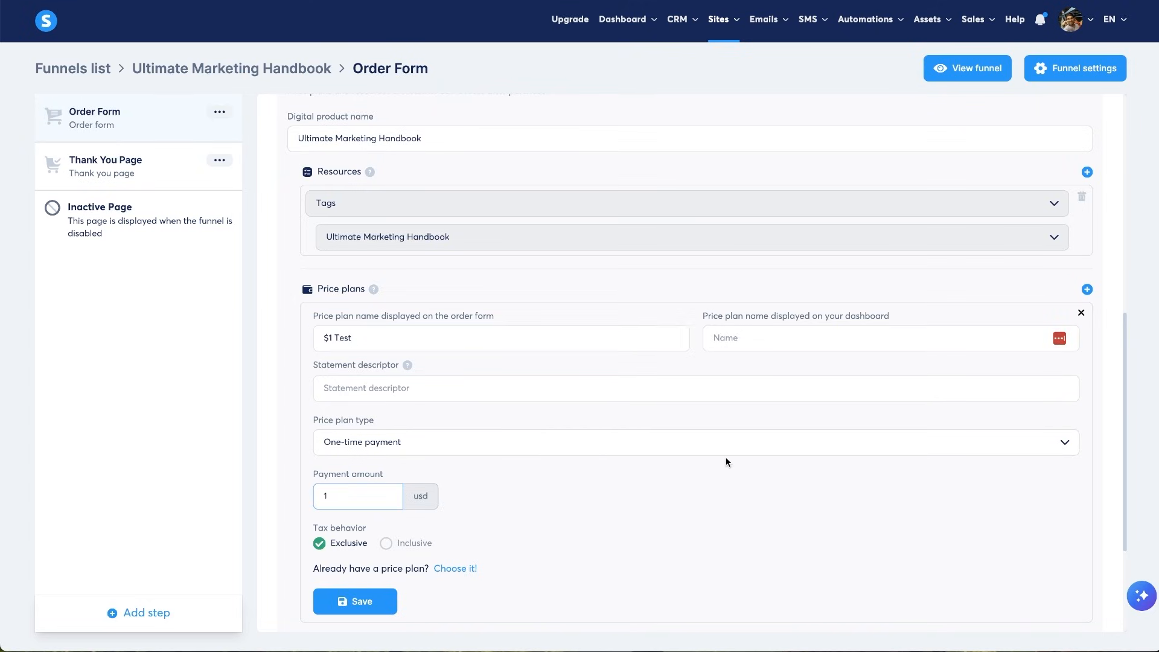
click(727, 463)
- Fill in the dashboard name and statement descriptor, save the '$1 Test' plan, and preview the checkout
click(769, 334)
text(1  Test)
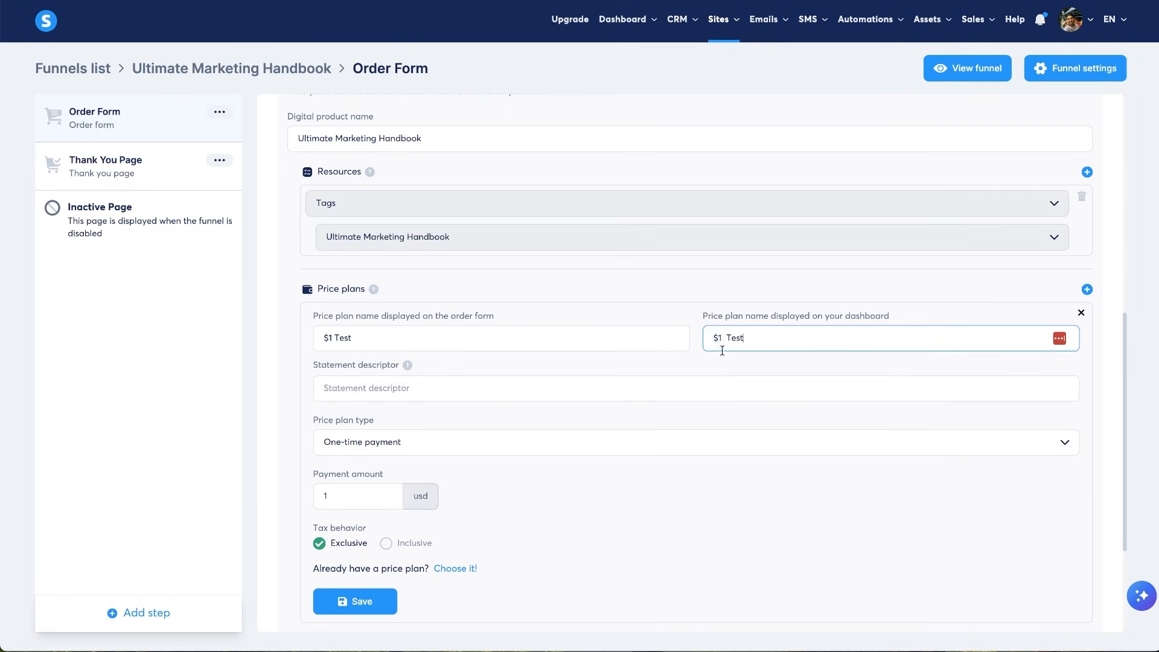
click(355, 601)
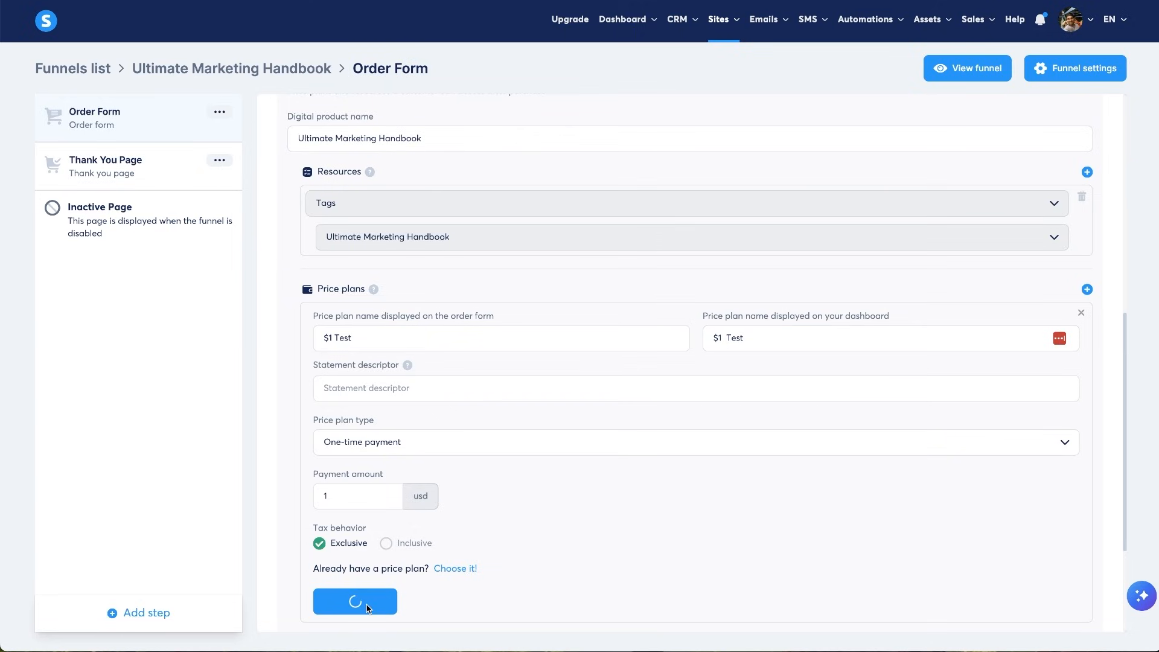
click(362, 382)
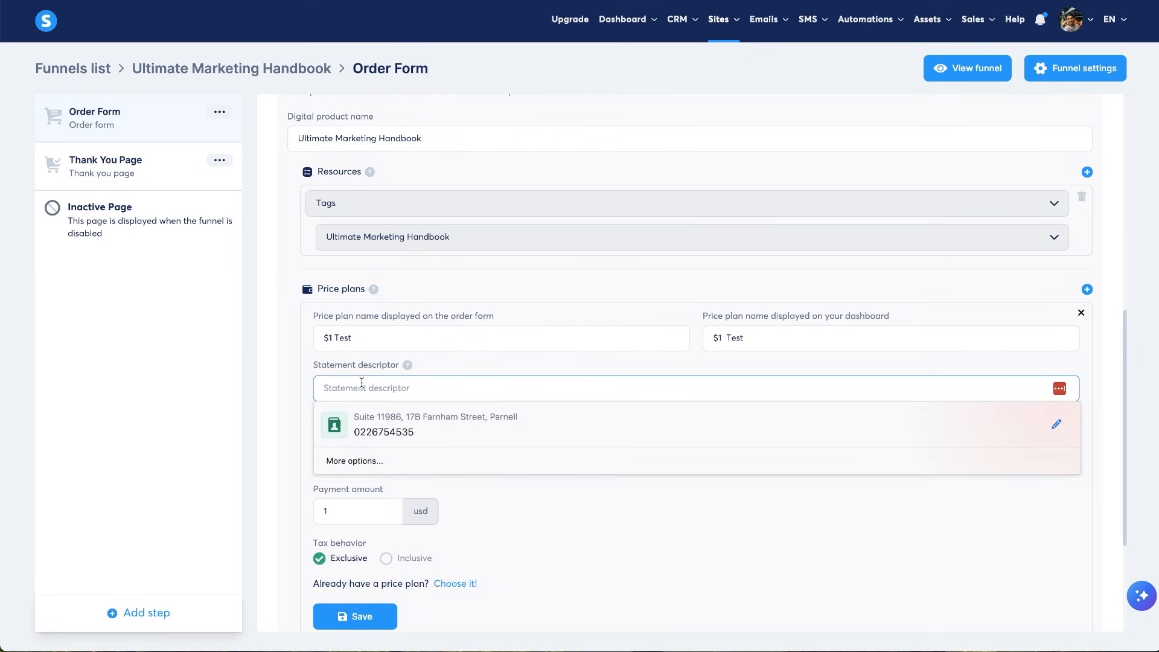
text(4)
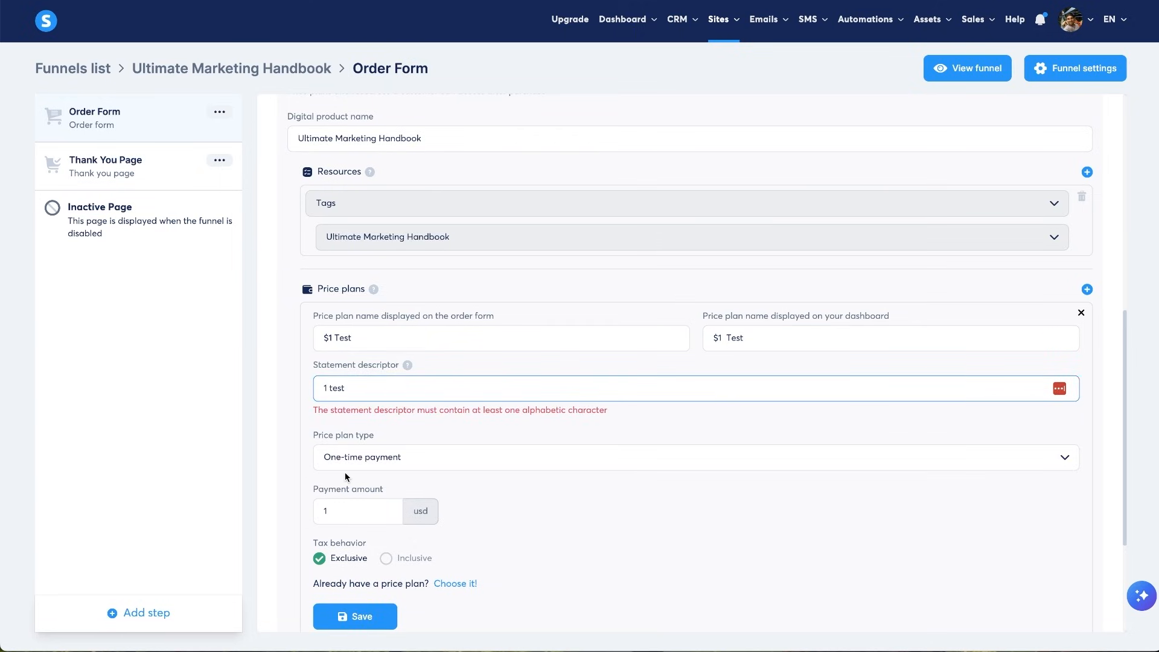
click(355, 617)
scroll(484, 423, up, 5)
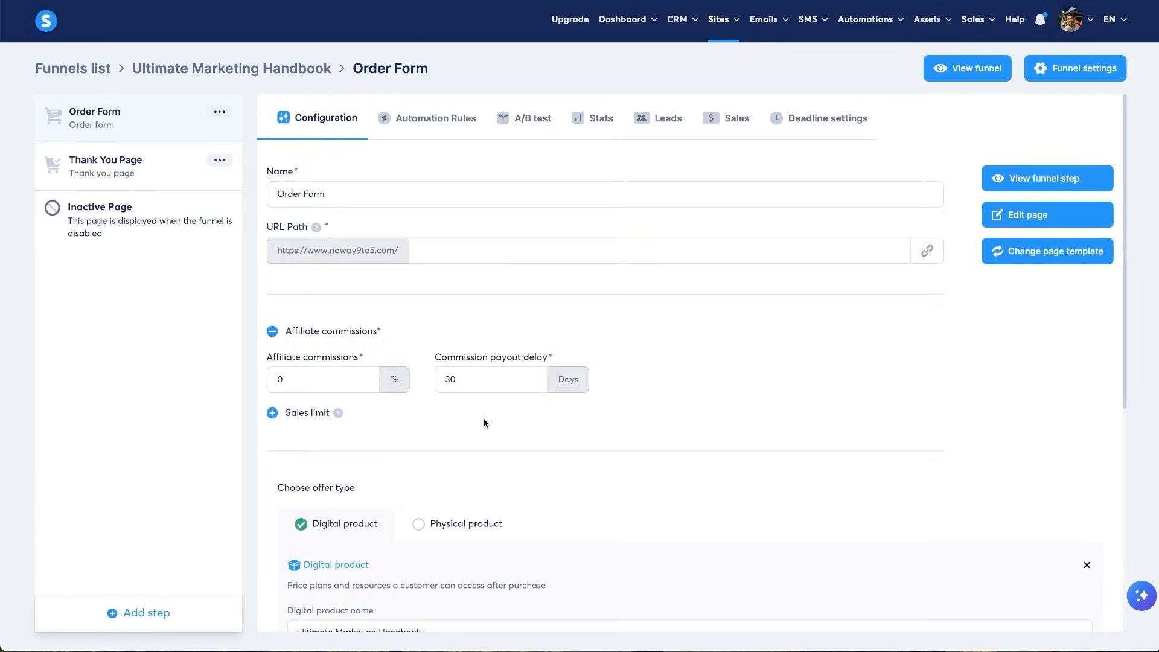
click(1012, 178)
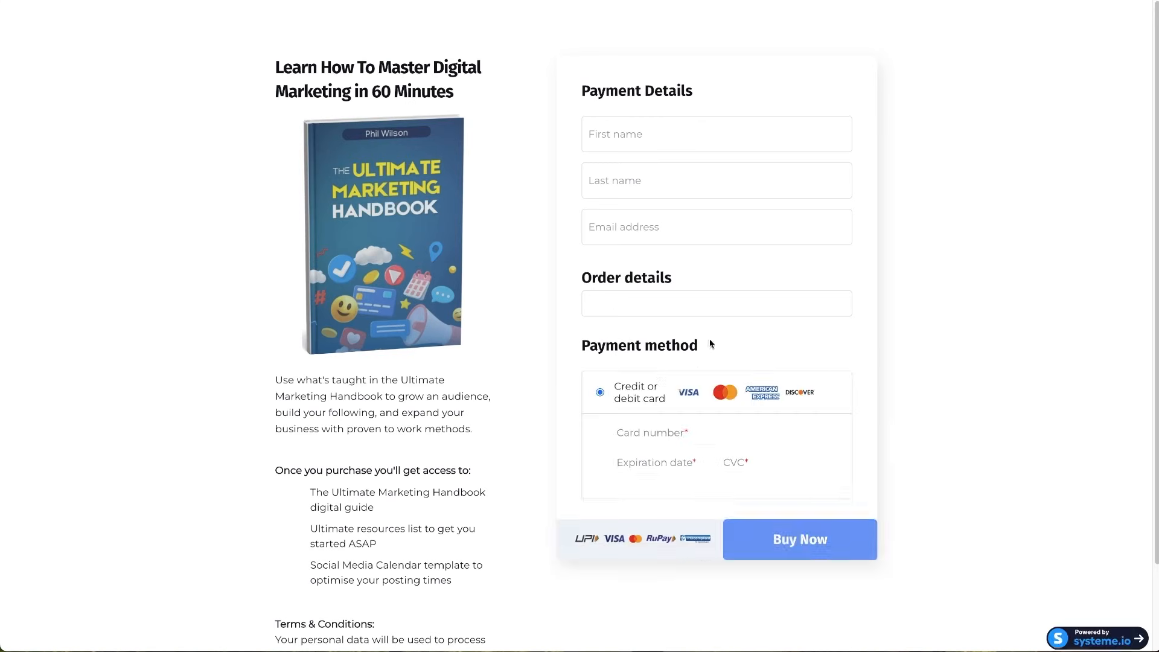
- Save and confirm the product update with the '$1 Test' plan, then recheck the live checkout
scroll(843, 486, down, 2)
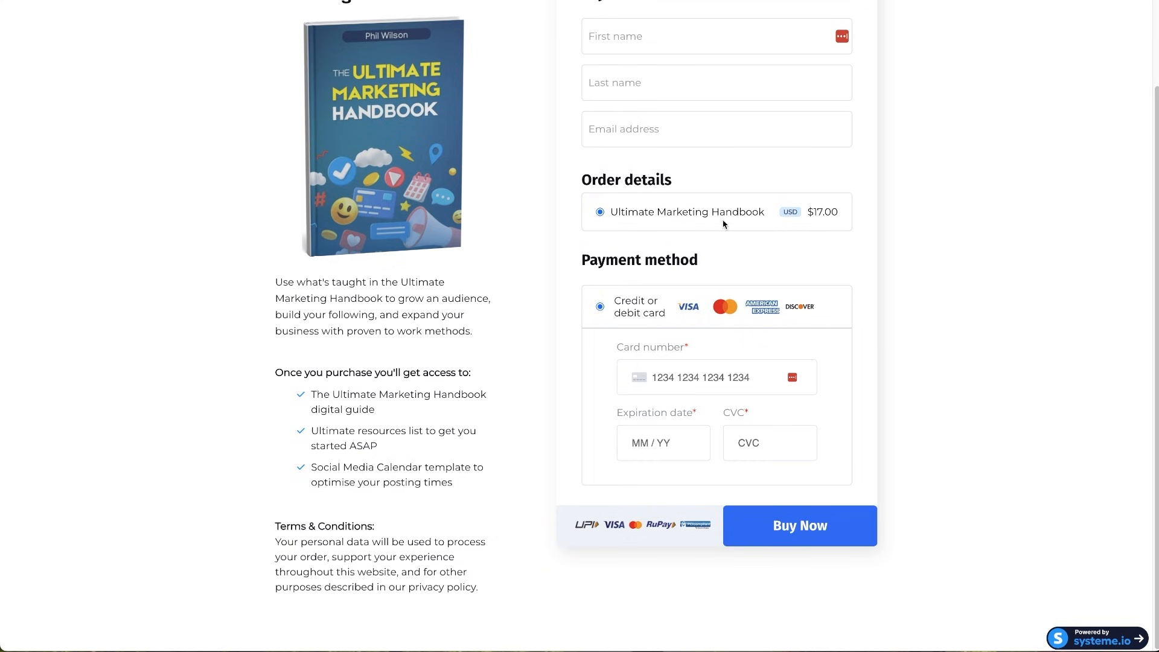
click(382, 1)
scroll(576, 426, down, 6)
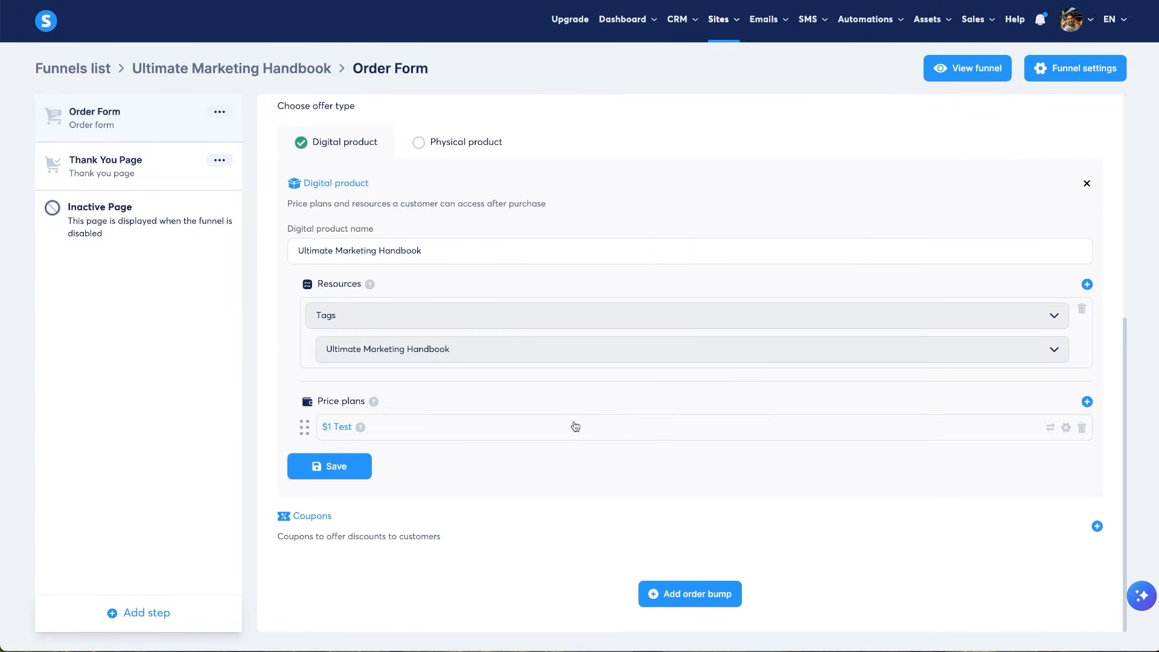
click(319, 460)
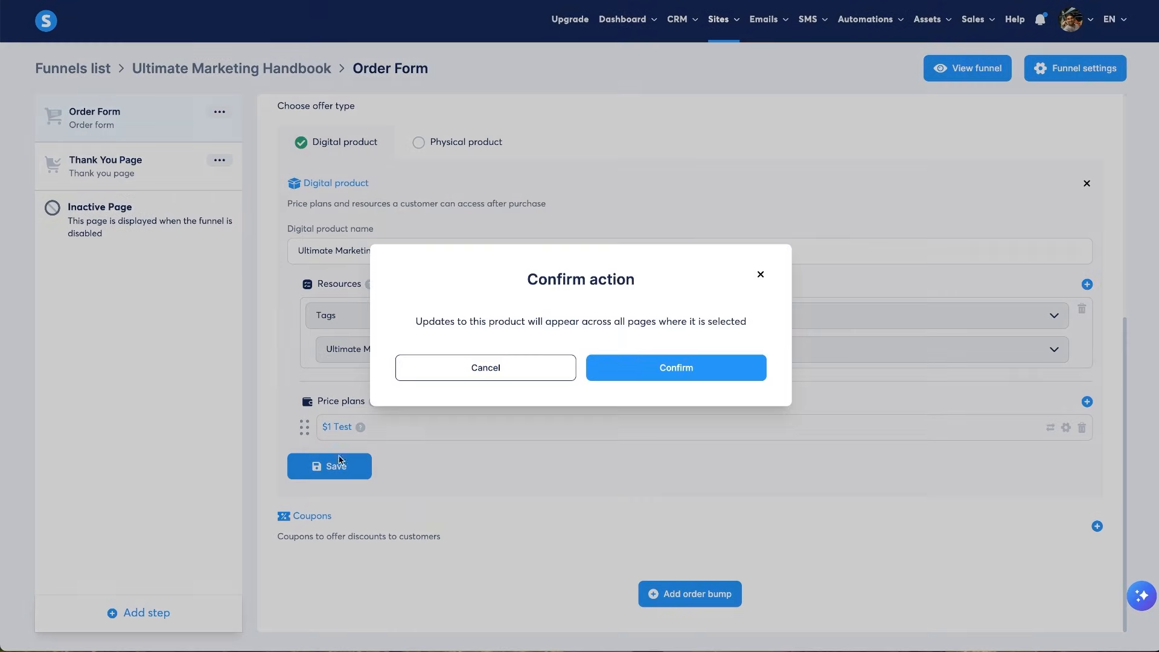
click(631, 376)
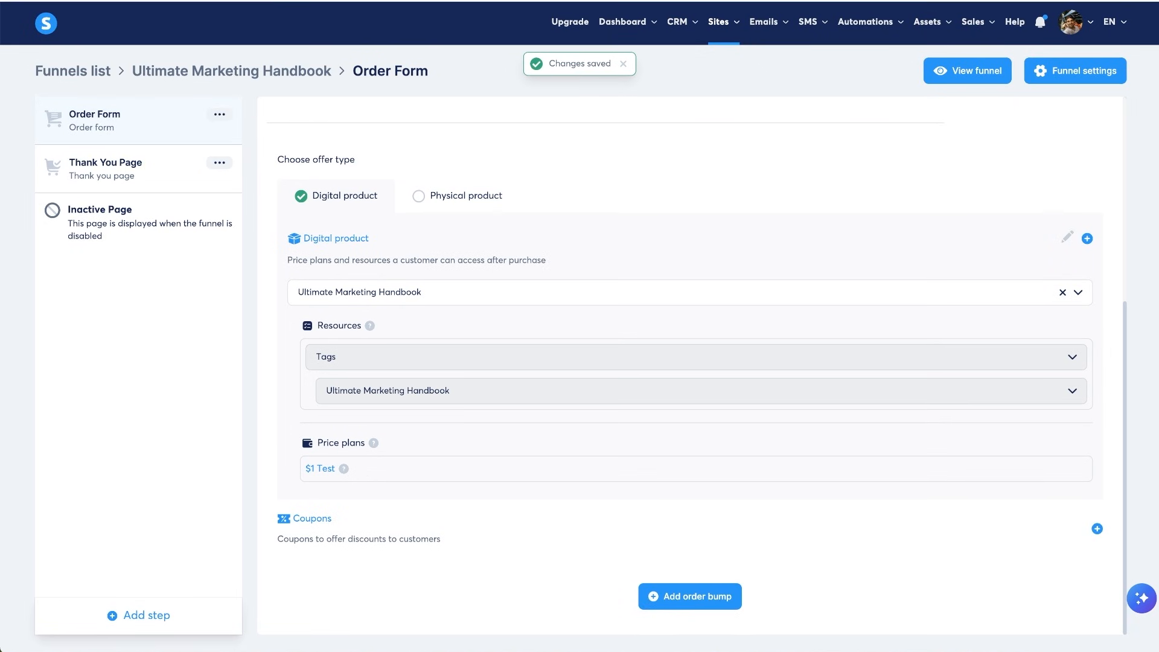
click(513, 2)
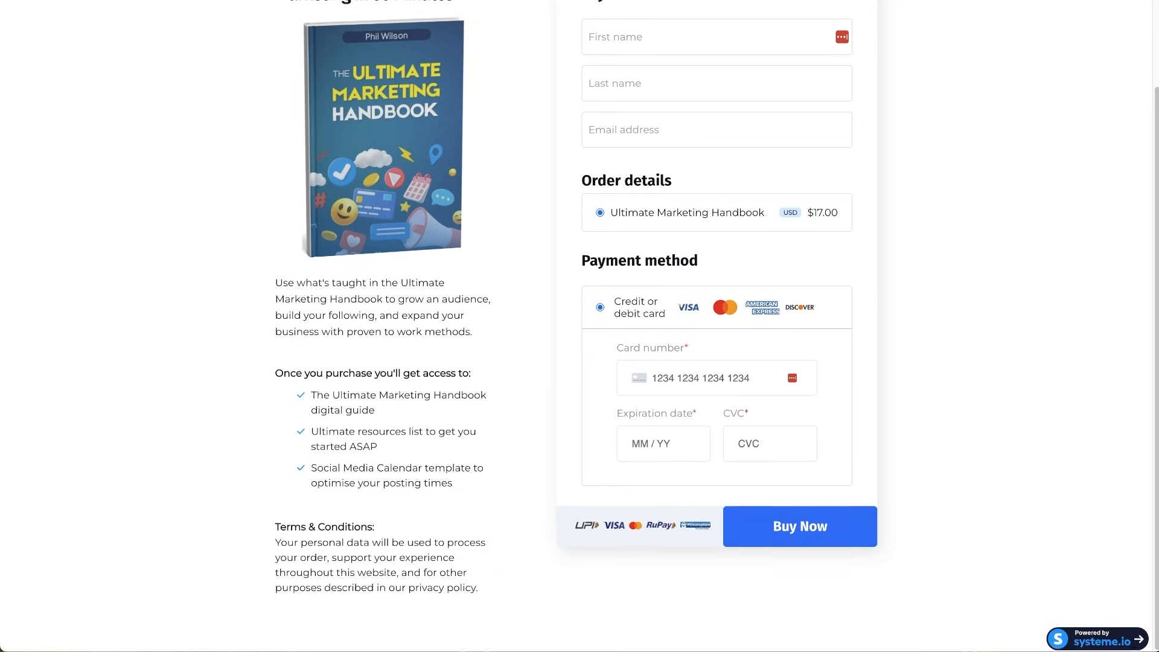